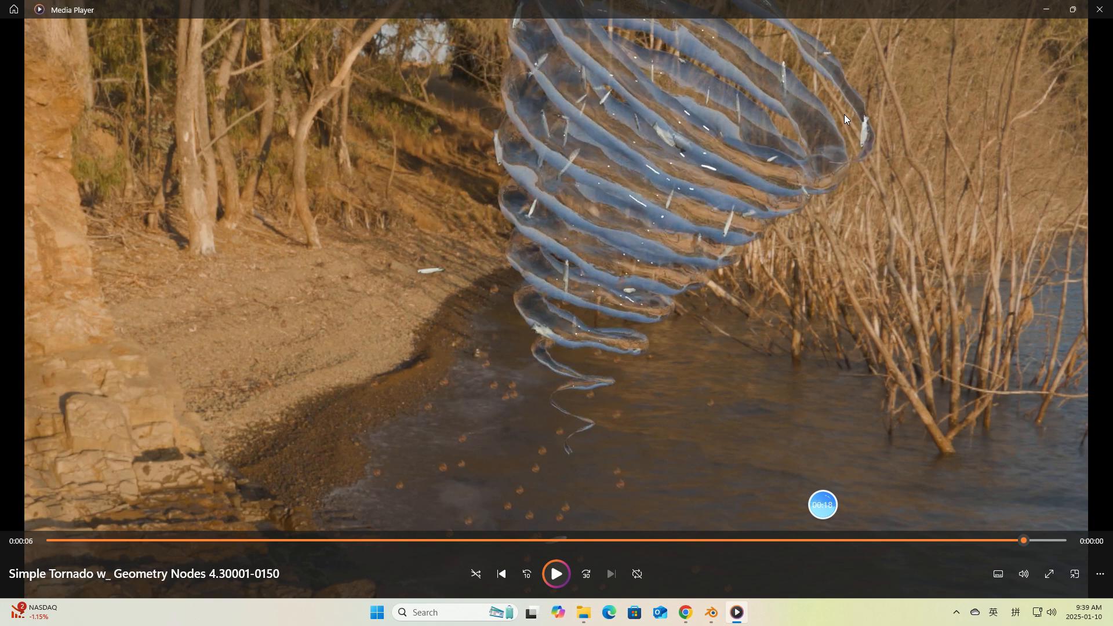
# Close the rendered tornado video, switch to the finished tornado project in Blender and preview its animation
pyautogui.click(1100, 12)
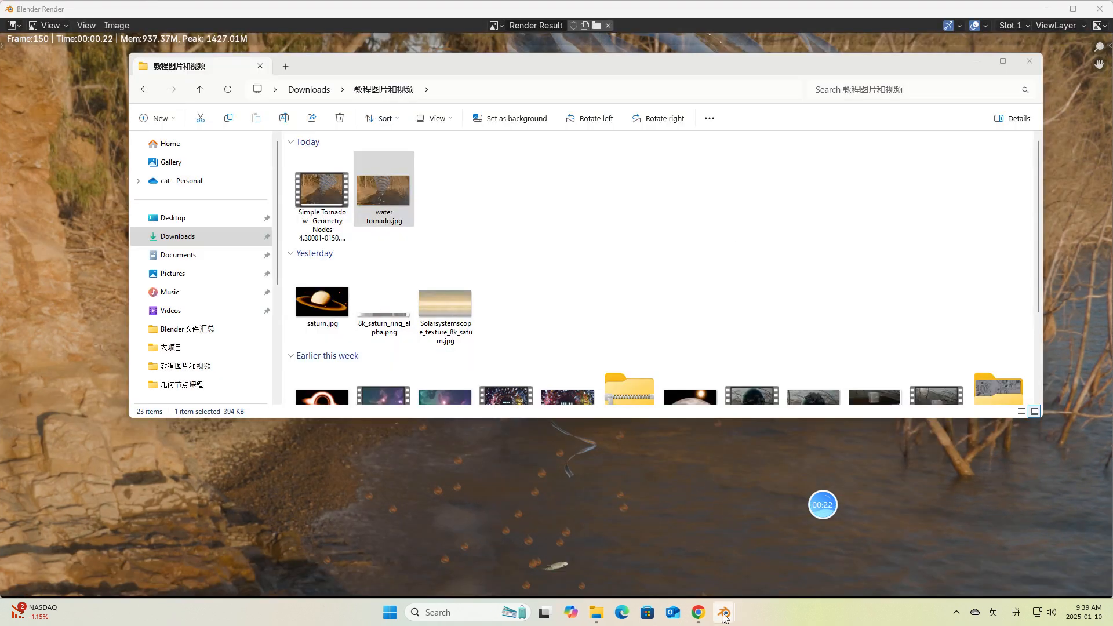
pyautogui.moveTo(726, 616)
pyautogui.click(669, 549)
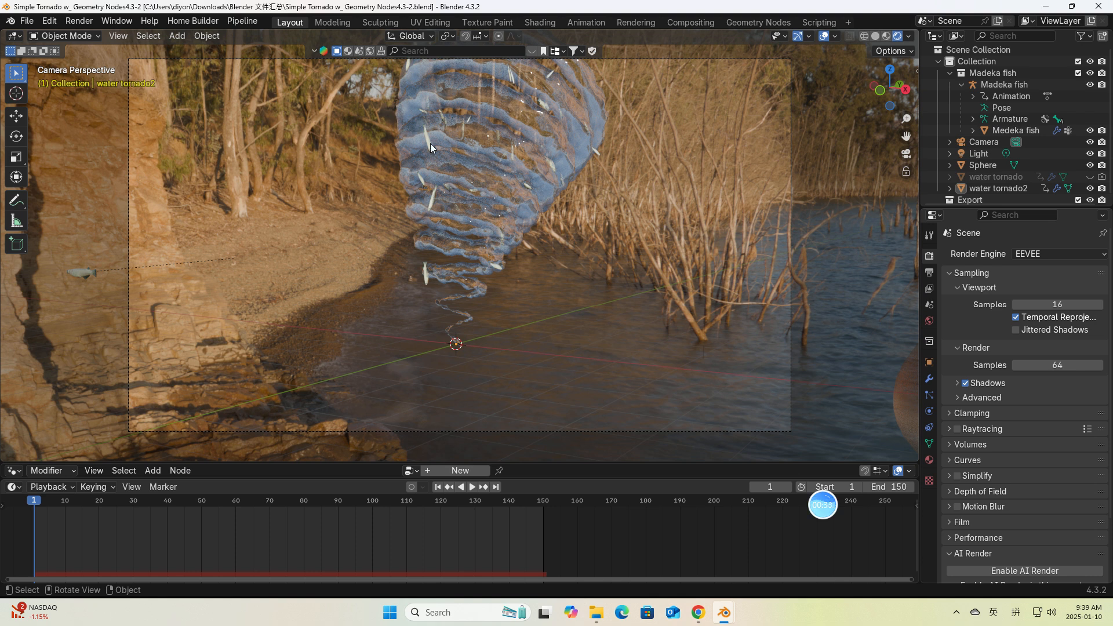
pyautogui.click(472, 487)
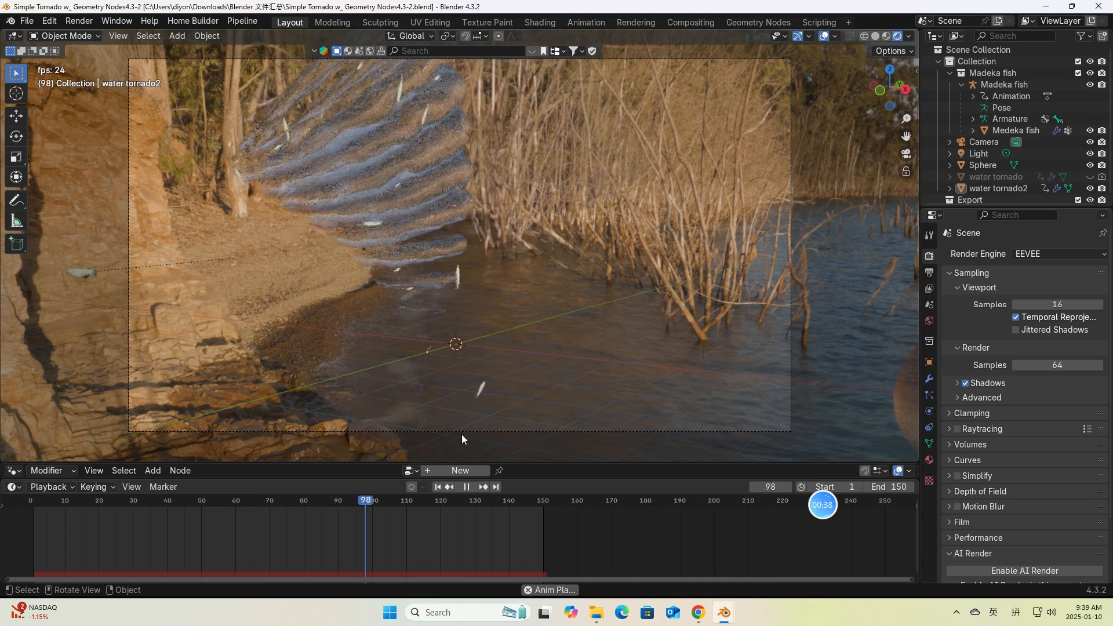
pyautogui.click(467, 488)
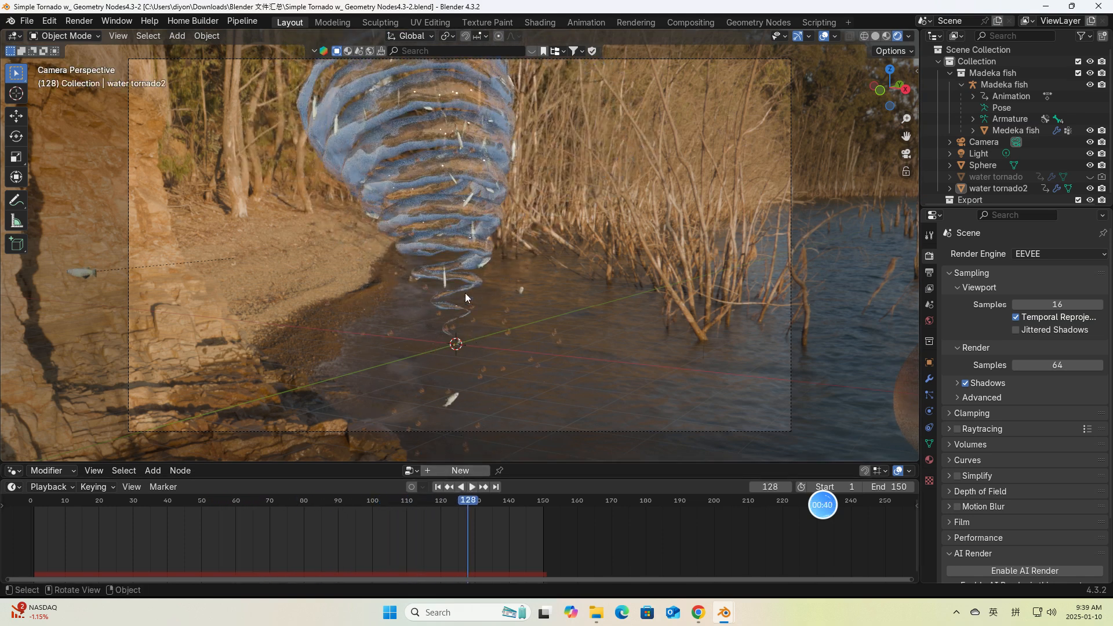
# Select the water tornado2 object, replay its animation and return the timeline to frame 1
pyautogui.click(440, 196)
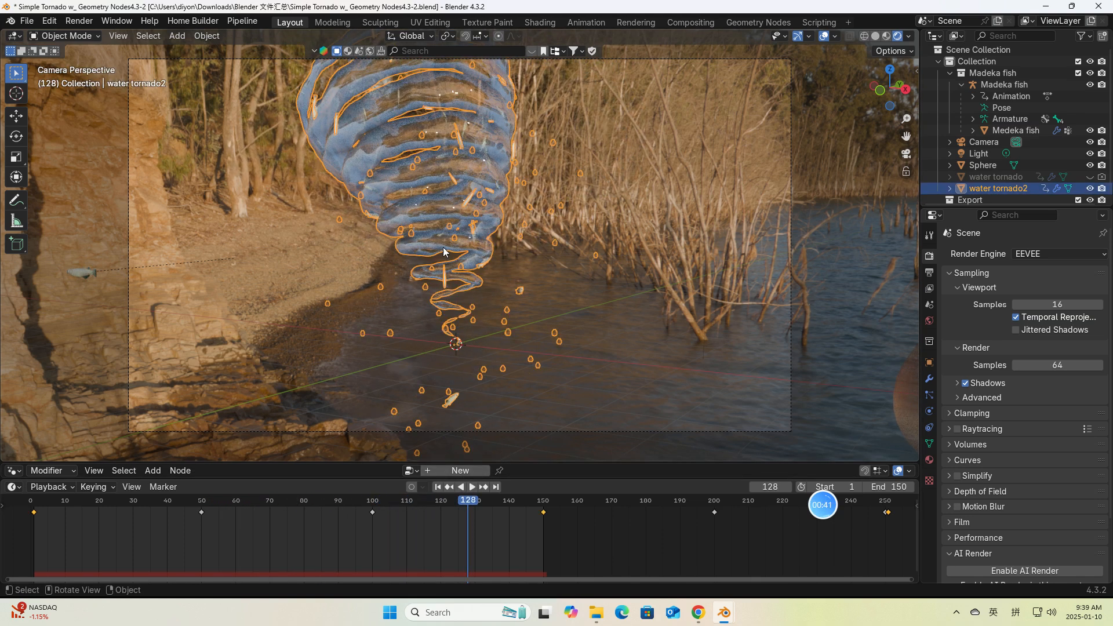
pyautogui.click(471, 489)
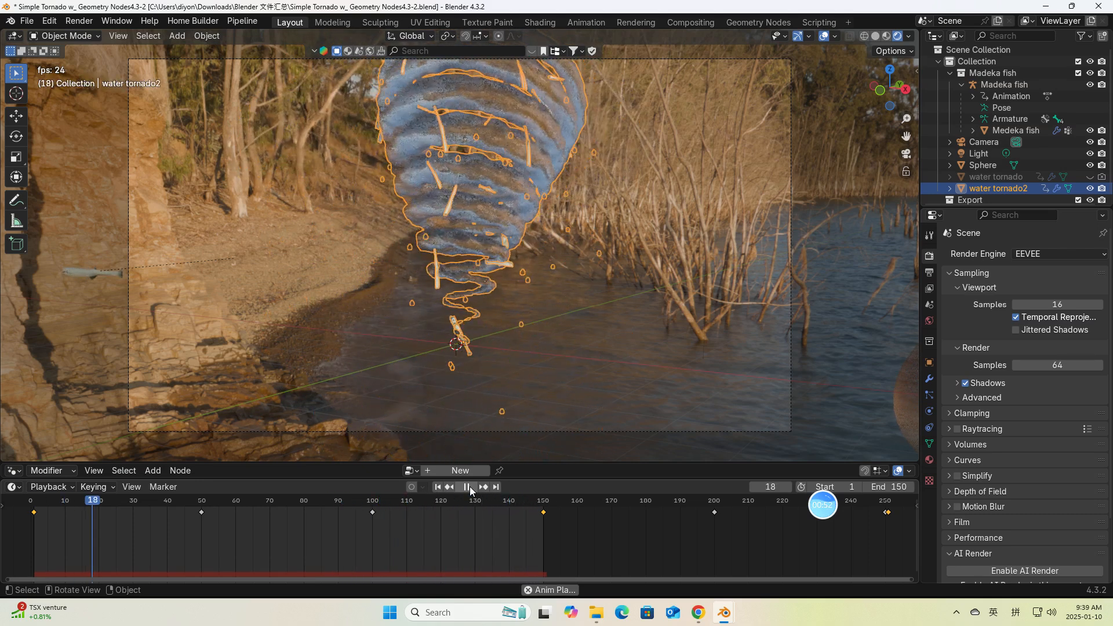
pyautogui.click(470, 486)
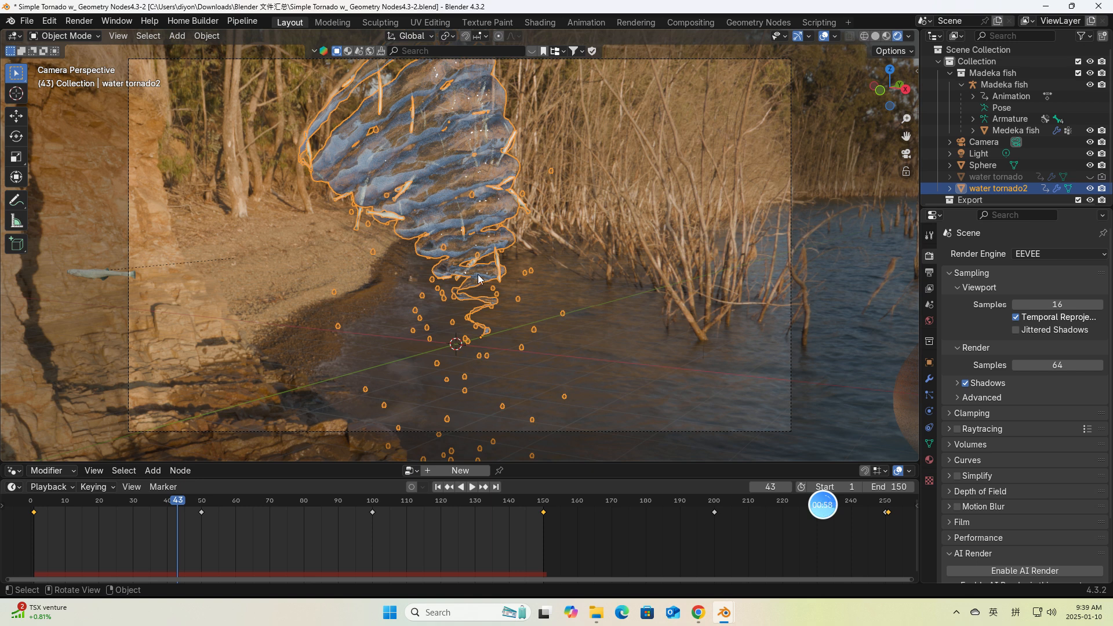
pyautogui.click(438, 488)
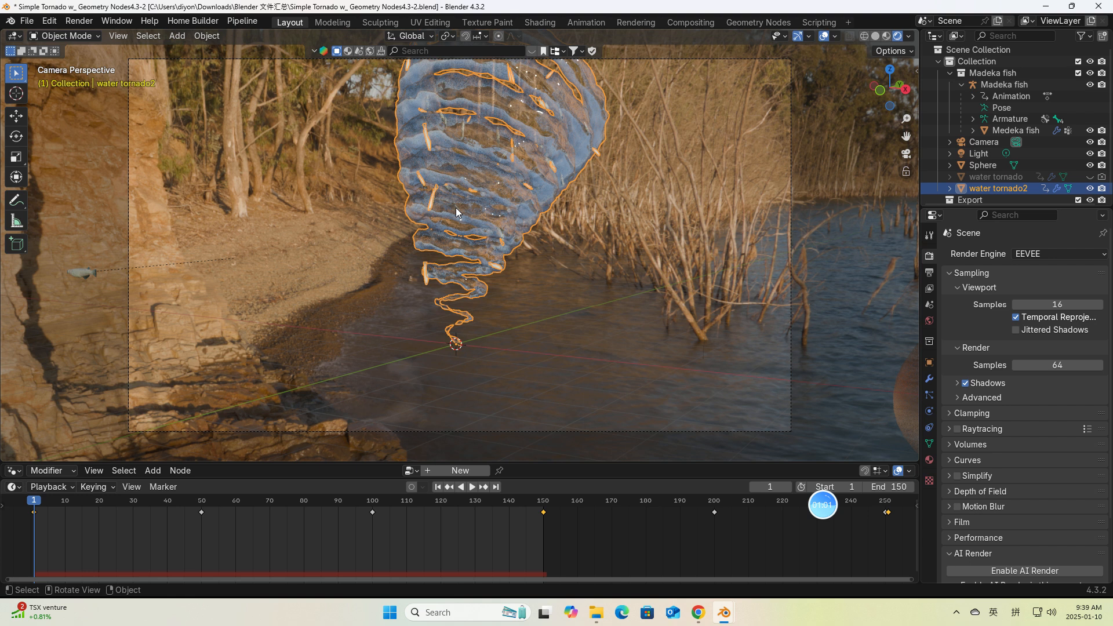
# Save the finished tornado project, then clear away its window, the file explorer and the render result window
pyautogui.click(27, 21)
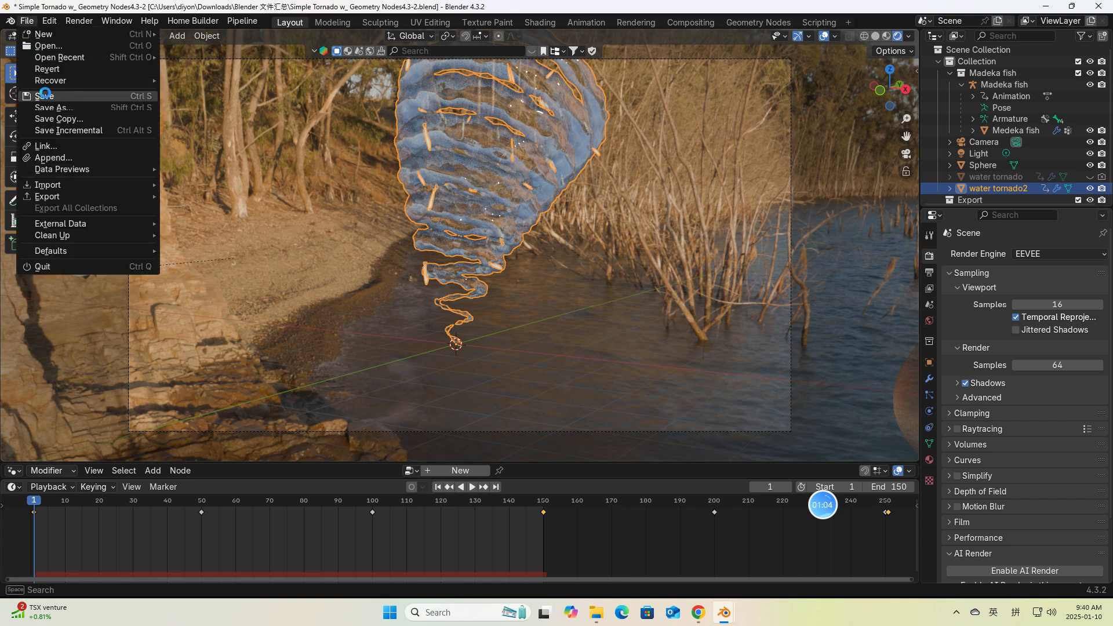
pyautogui.click(45, 95)
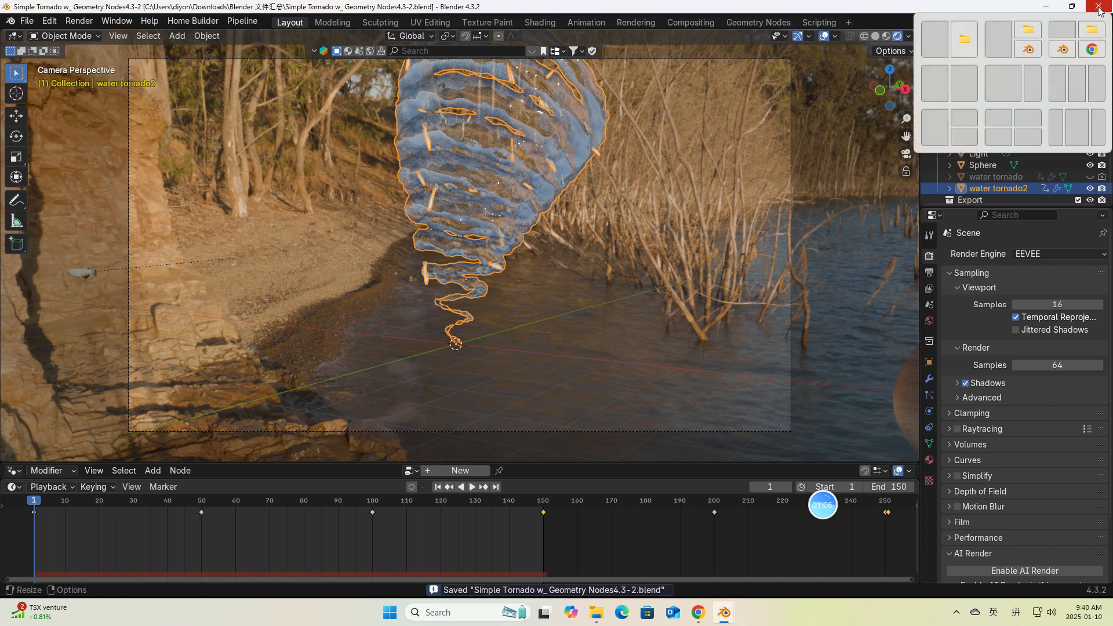
pyautogui.click(1047, 6)
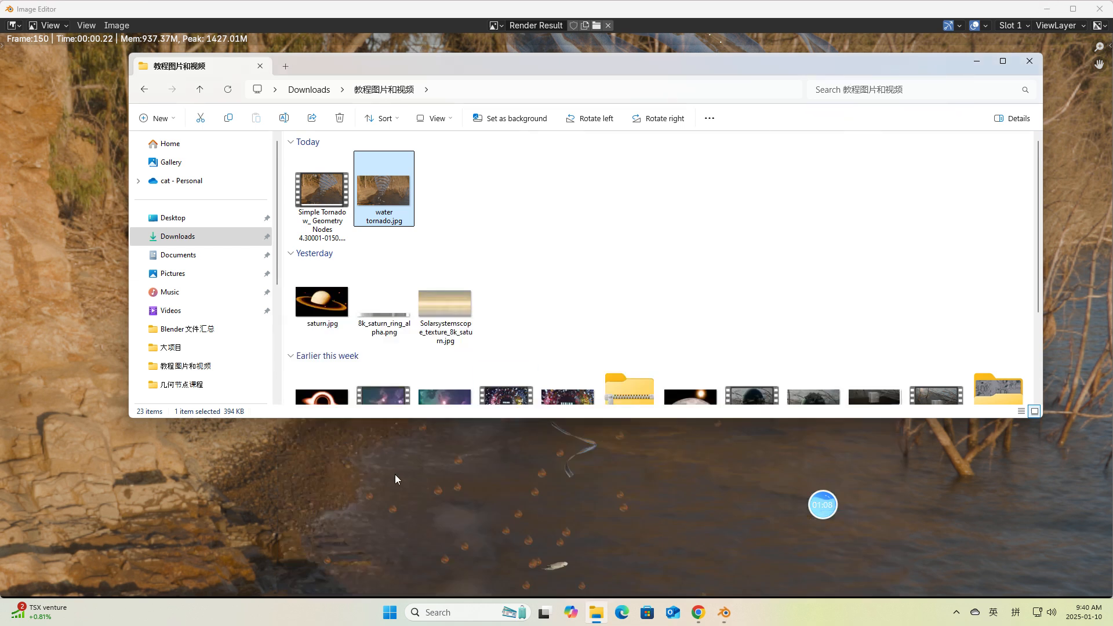
pyautogui.click(975, 62)
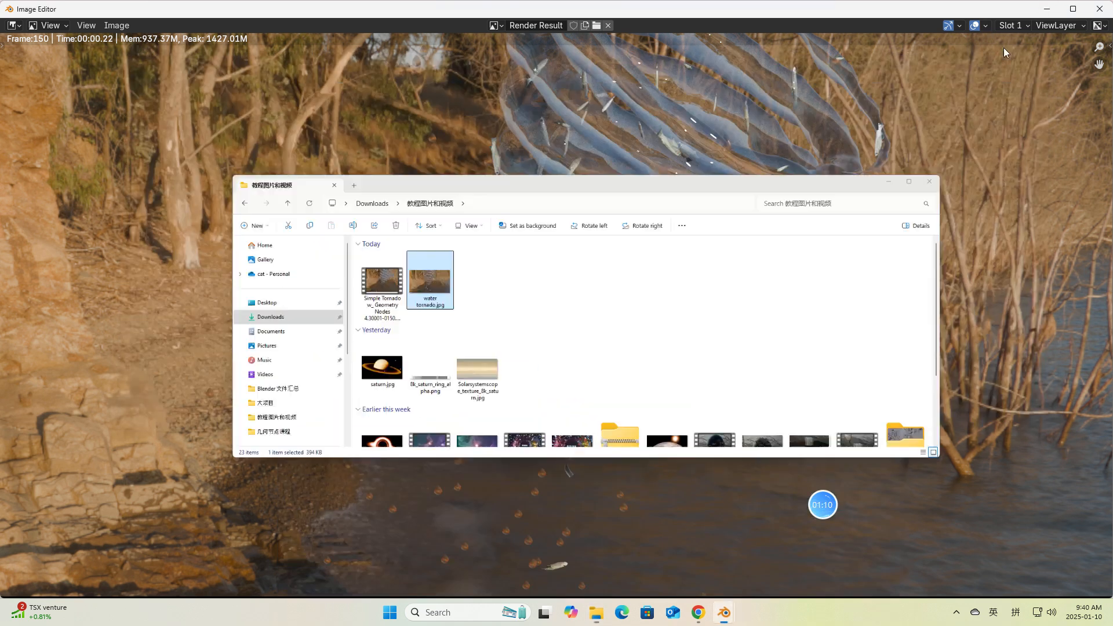
pyautogui.click(1099, 9)
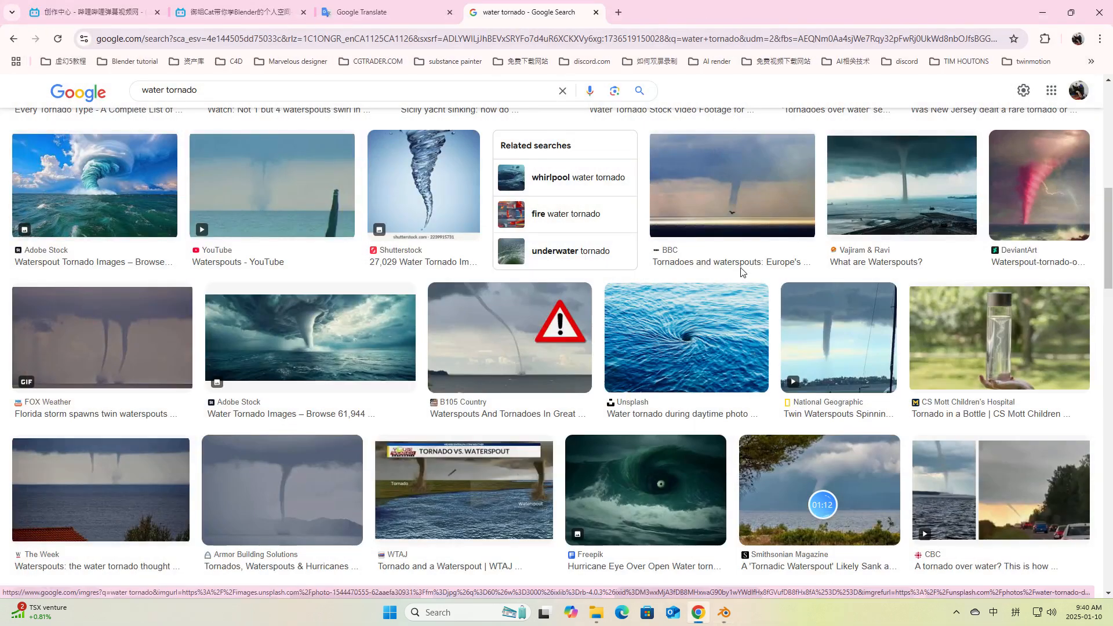
# View the Shutterstock water tornado reference image, minimize the browser and launch a new Blender 4.3 session
pyautogui.click(436, 168)
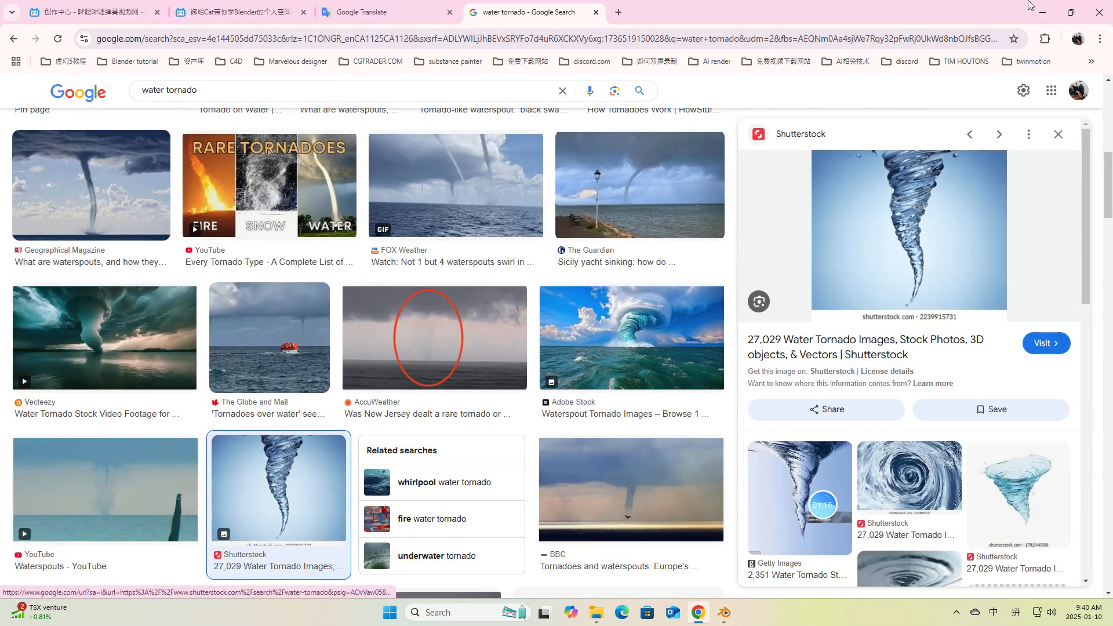
pyautogui.click(1042, 15)
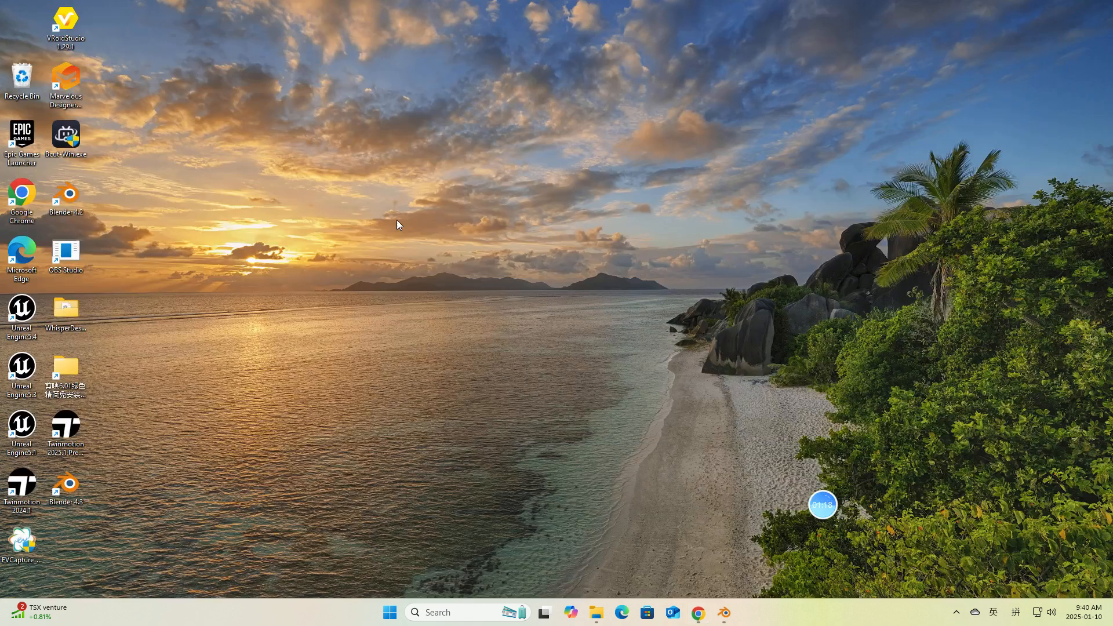
pyautogui.doubleClick(57, 486)
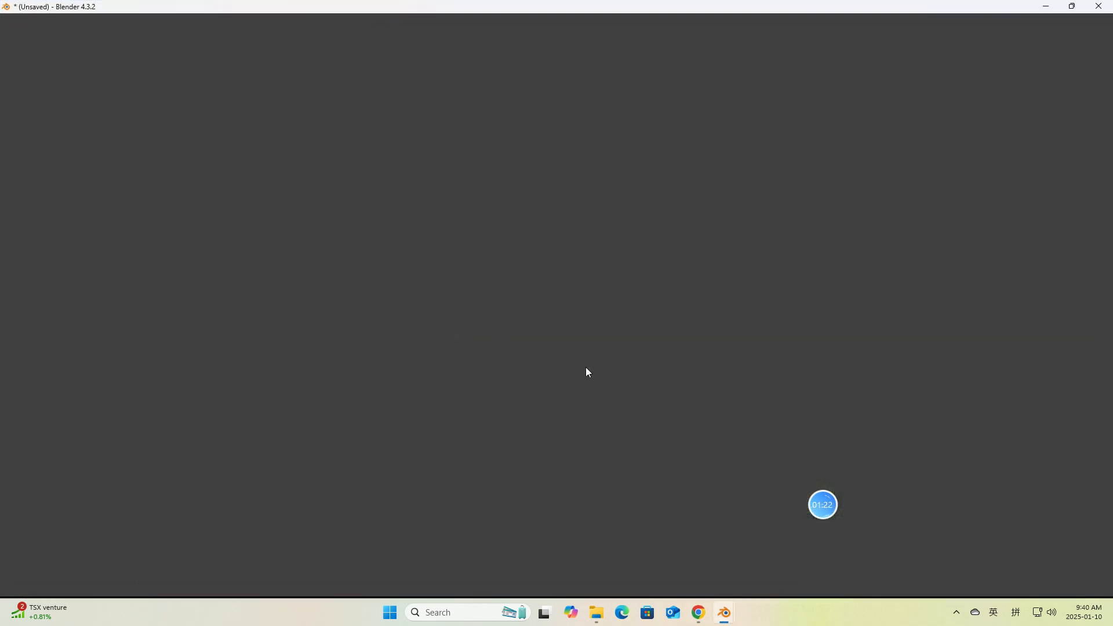
# Switch to Chrome and show the Bilibili channel's video collections (合集) as a grid
pyautogui.click(699, 613)
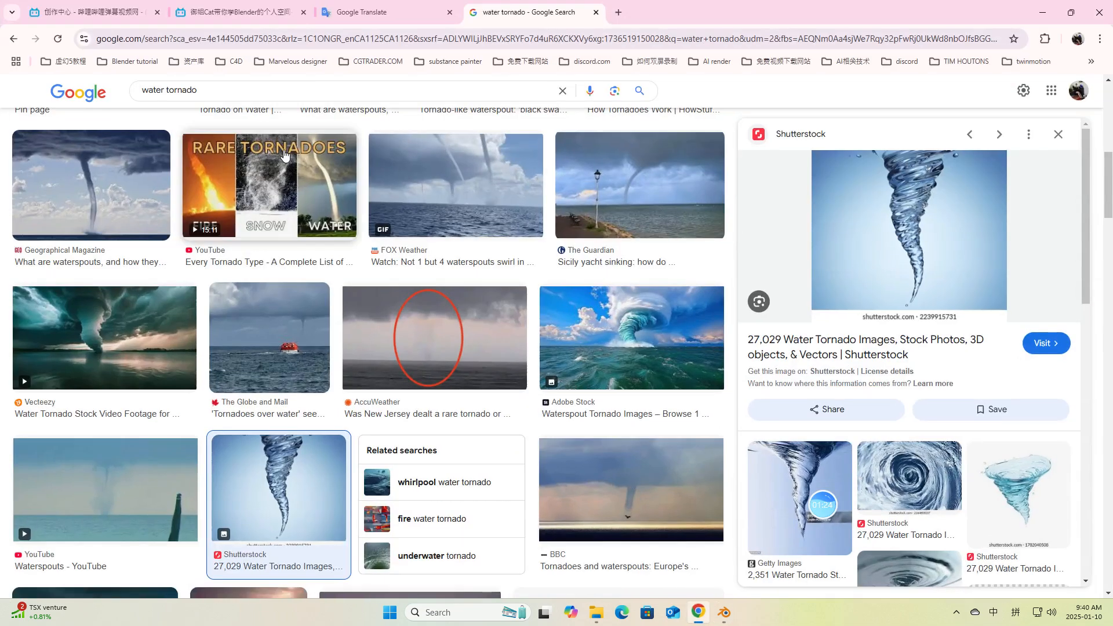
pyautogui.click(230, 14)
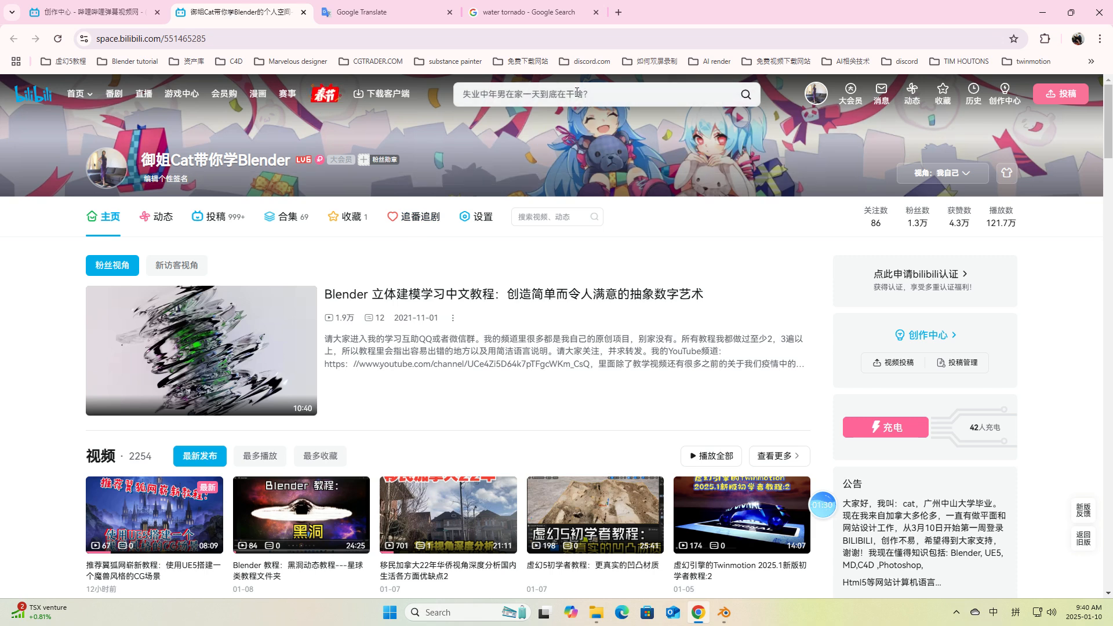
pyautogui.moveTo(816, 96)
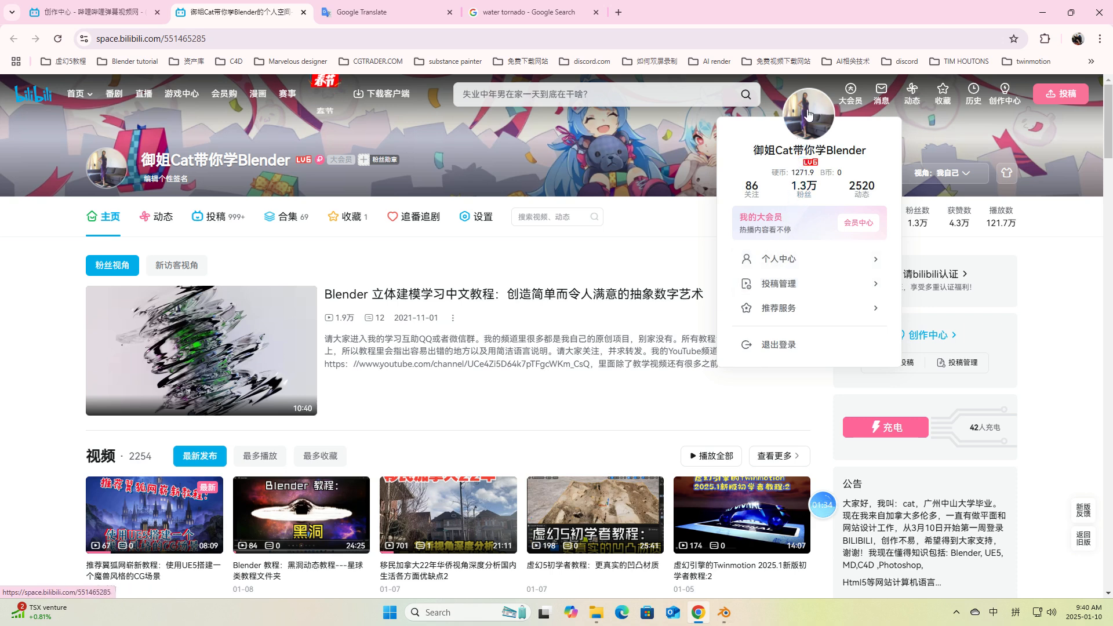
pyautogui.click(287, 216)
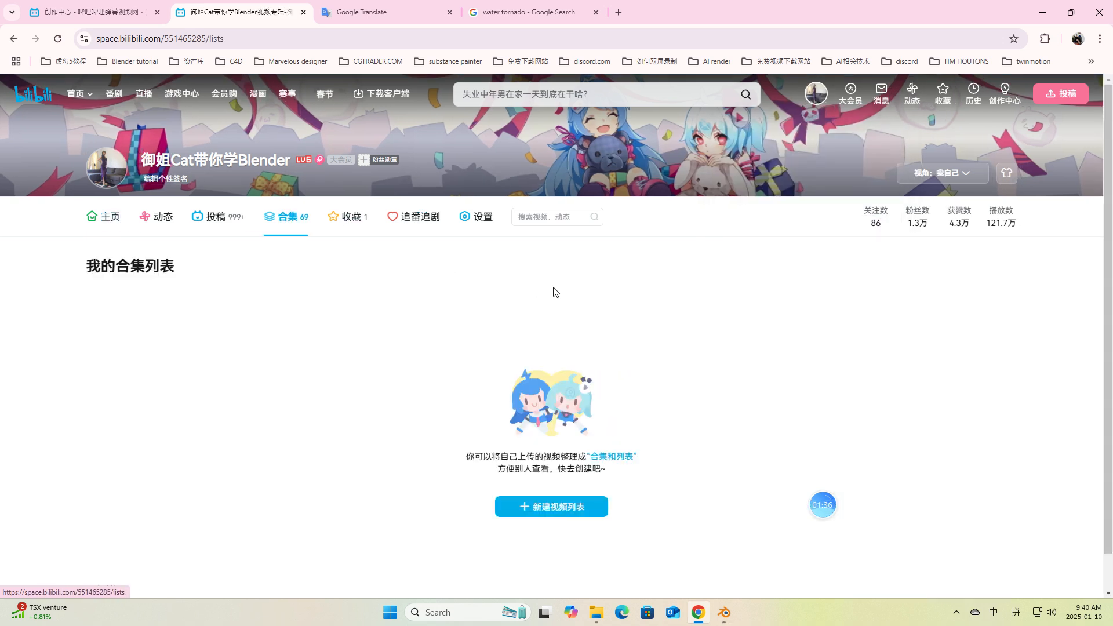
pyautogui.scroll(-4, 521, 325)
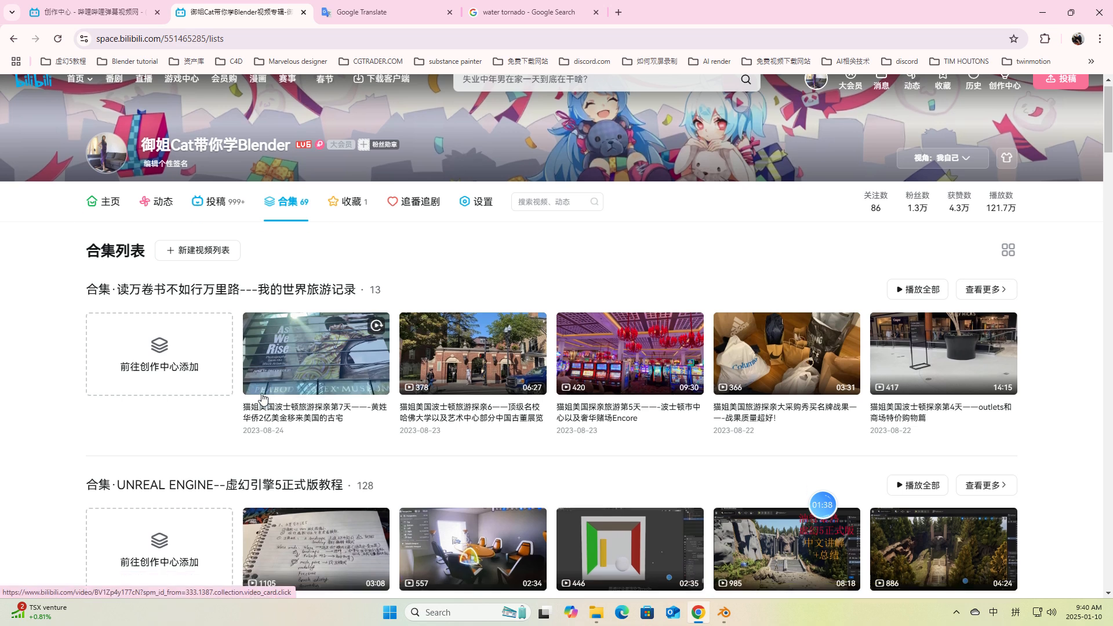
pyautogui.scroll(3, 558, 338)
pyautogui.scroll(2, 539, 325)
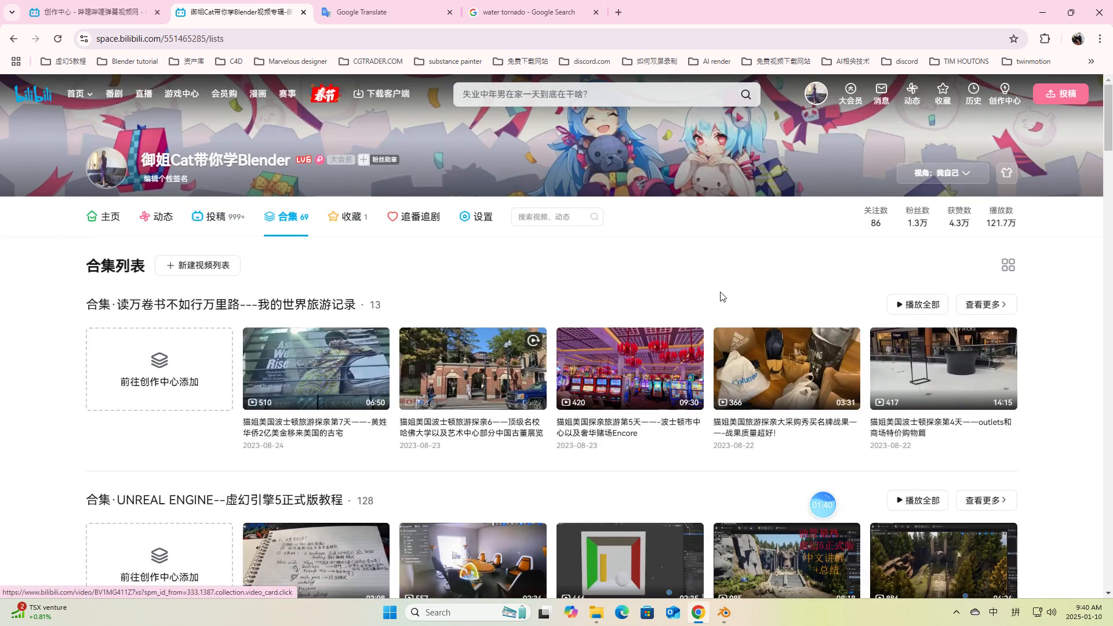
pyautogui.click(1010, 265)
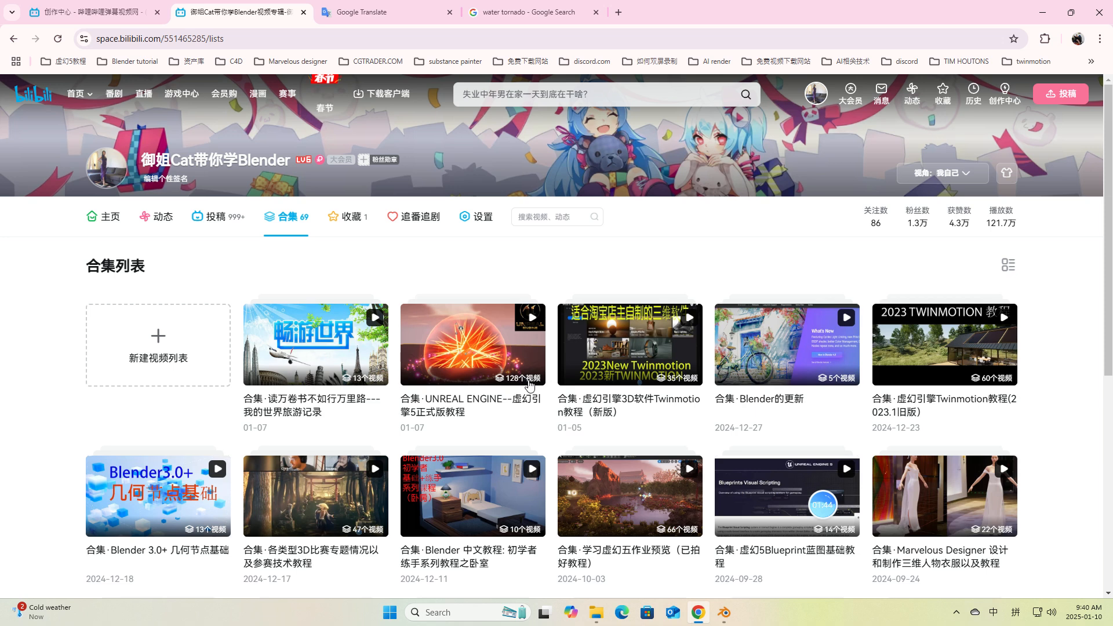
# Look through the first page of the channel's video collections down to the page numbers
pyautogui.scroll(-7, 474, 437)
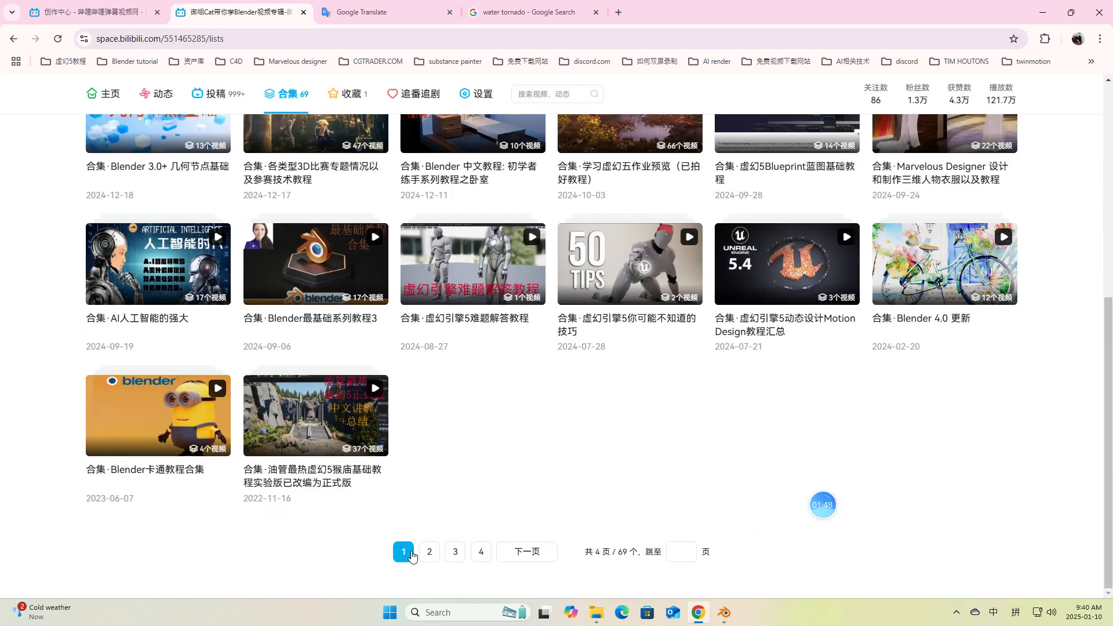
pyautogui.scroll(4, 535, 420)
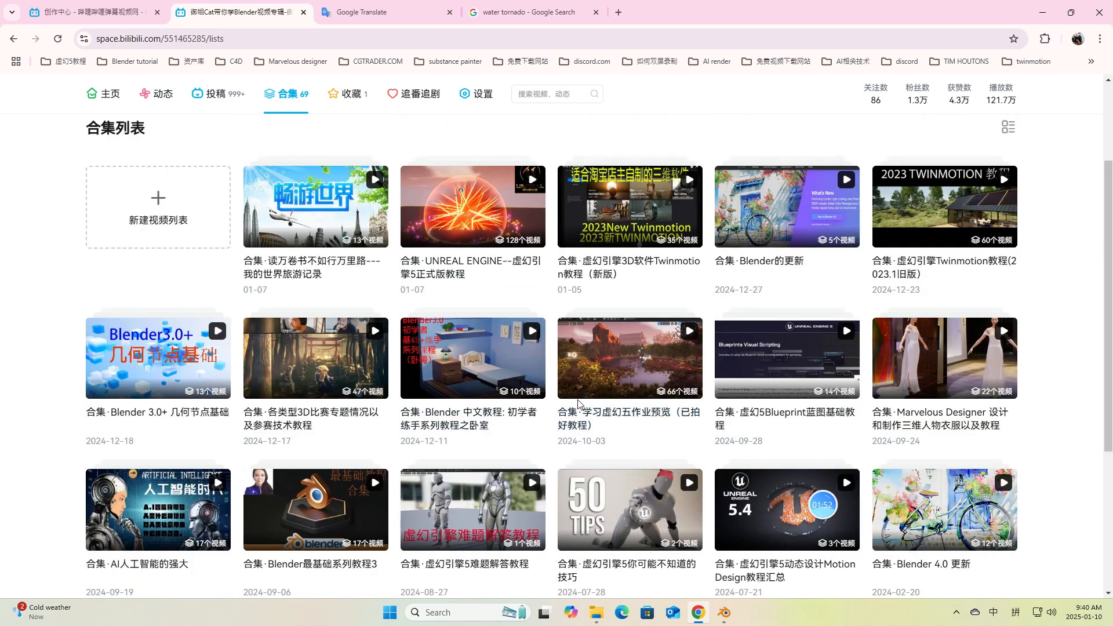
pyautogui.scroll(-3, 579, 405)
pyautogui.scroll(-1, 579, 404)
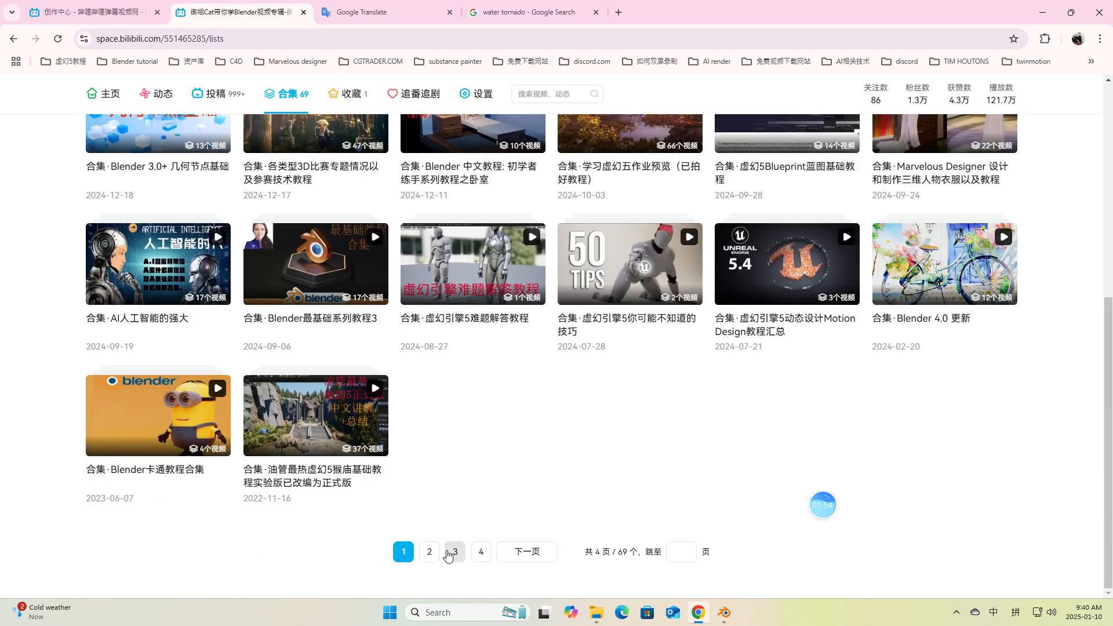
pyautogui.scroll(4, 589, 377)
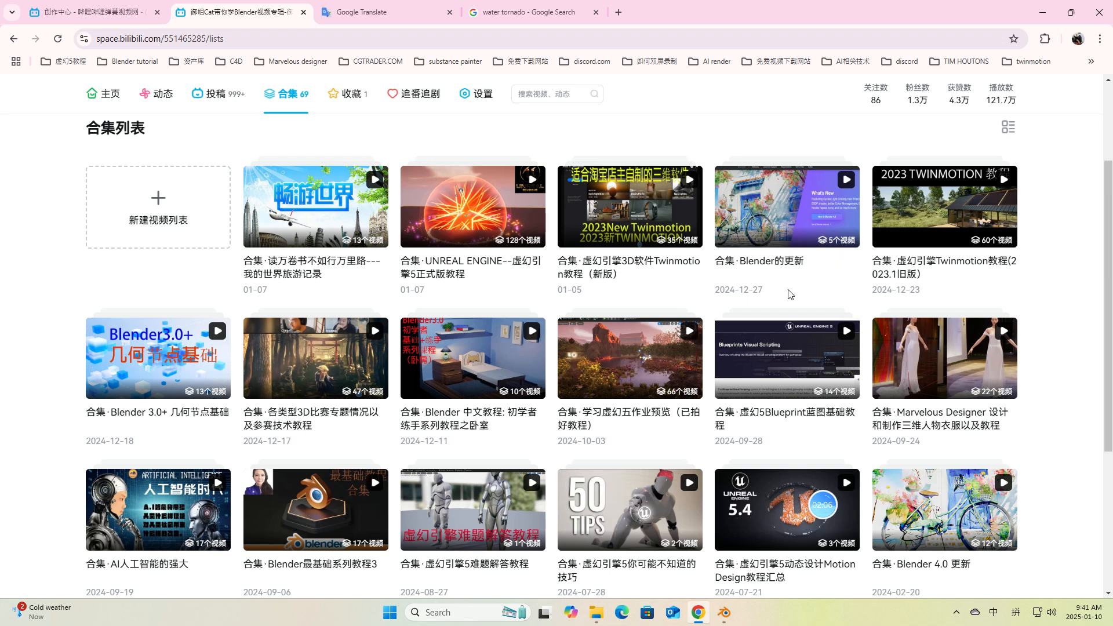
pyautogui.scroll(-4, 787, 293)
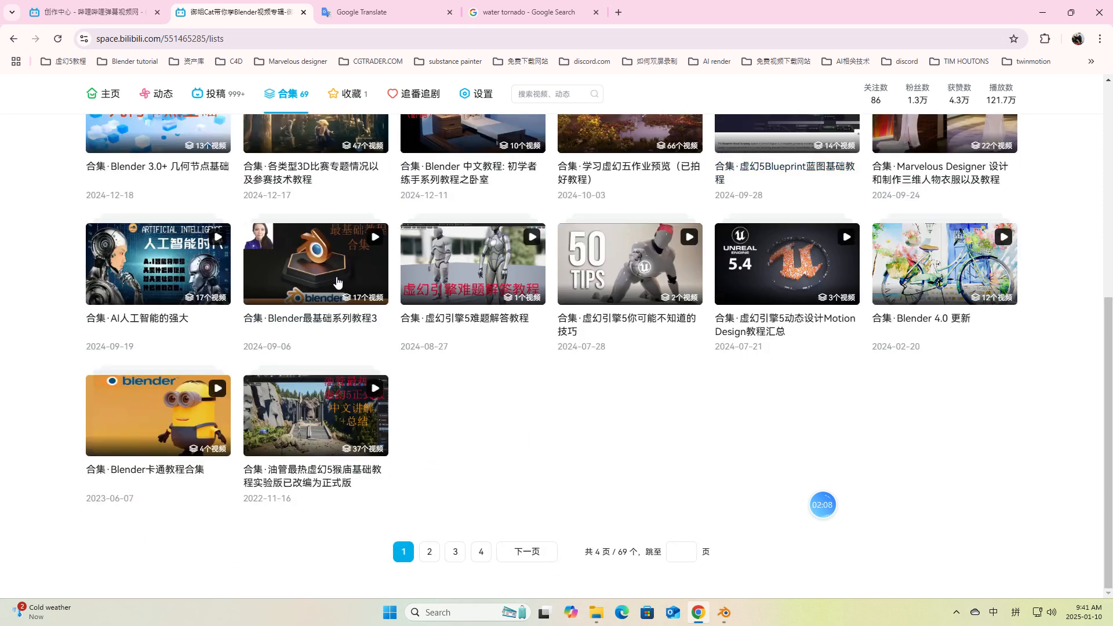
# Open the collection "AI人工智能的强大" to view its videos, then return to the collections list
pyautogui.click(177, 256)
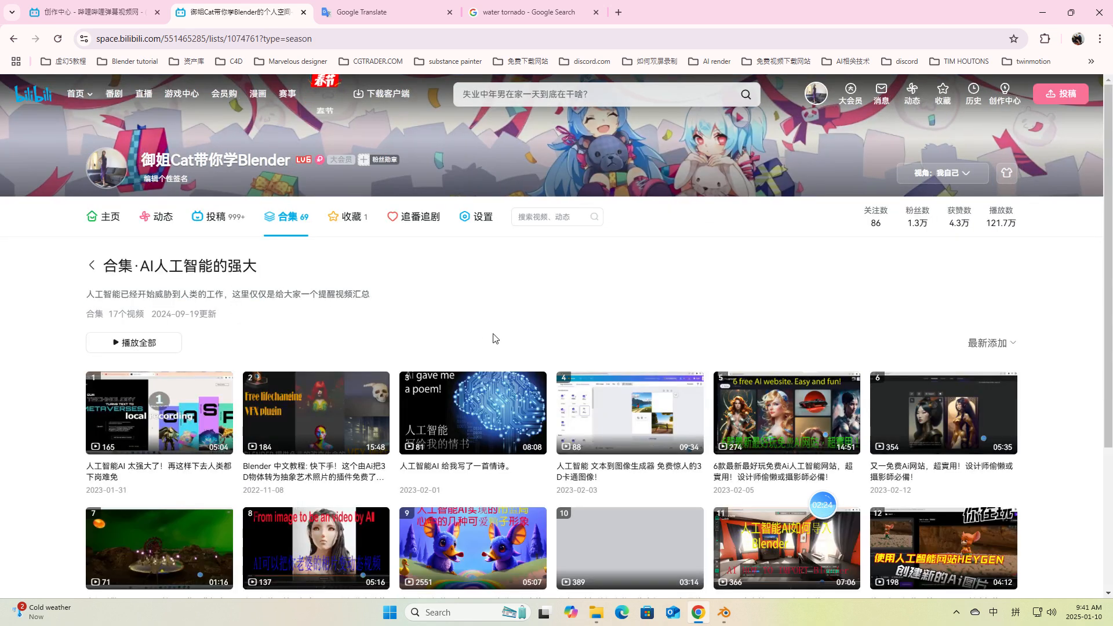
pyautogui.click(13, 39)
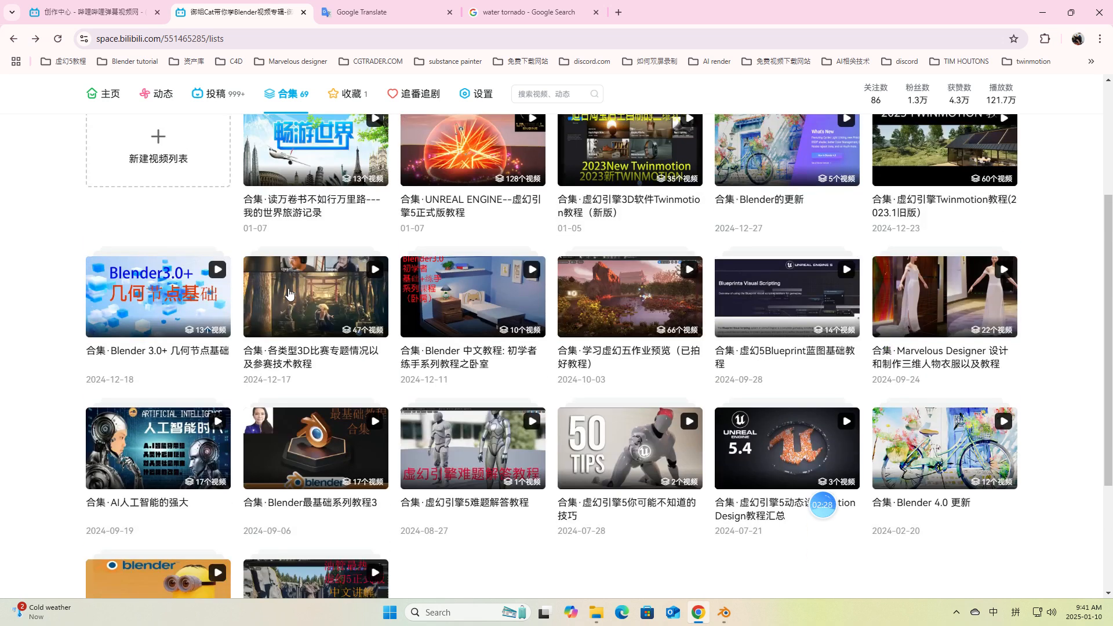
pyautogui.scroll(-5, 436, 358)
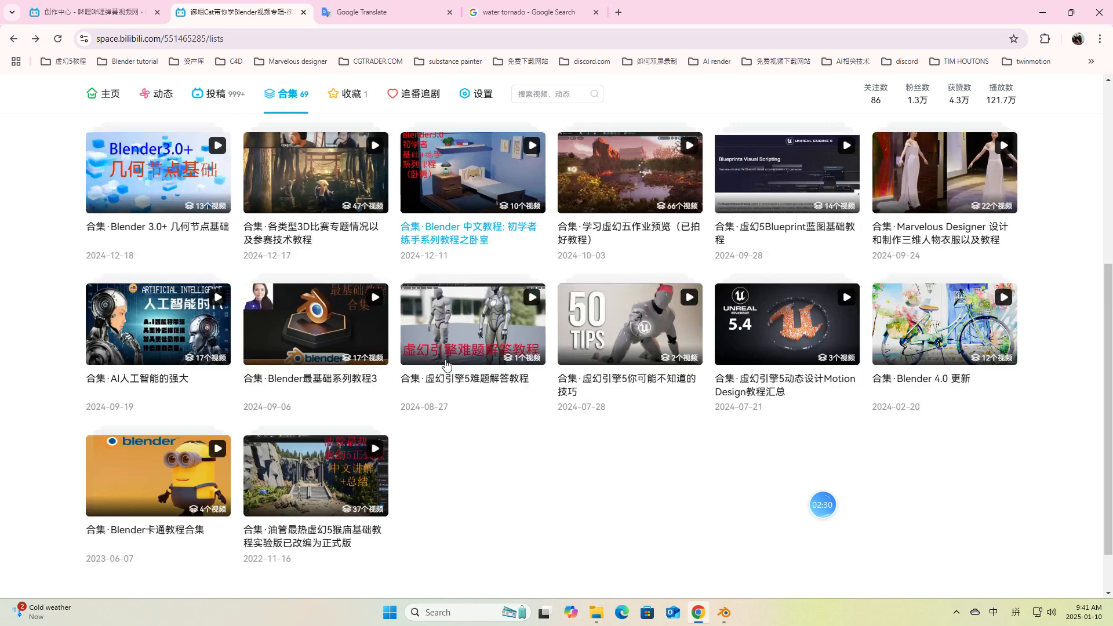
# Examine page 2 of the collections, including the geometry nodes (几何节点) tutorials, and go back to page 1
pyautogui.click(430, 552)
pyautogui.scroll(-2, 432, 553)
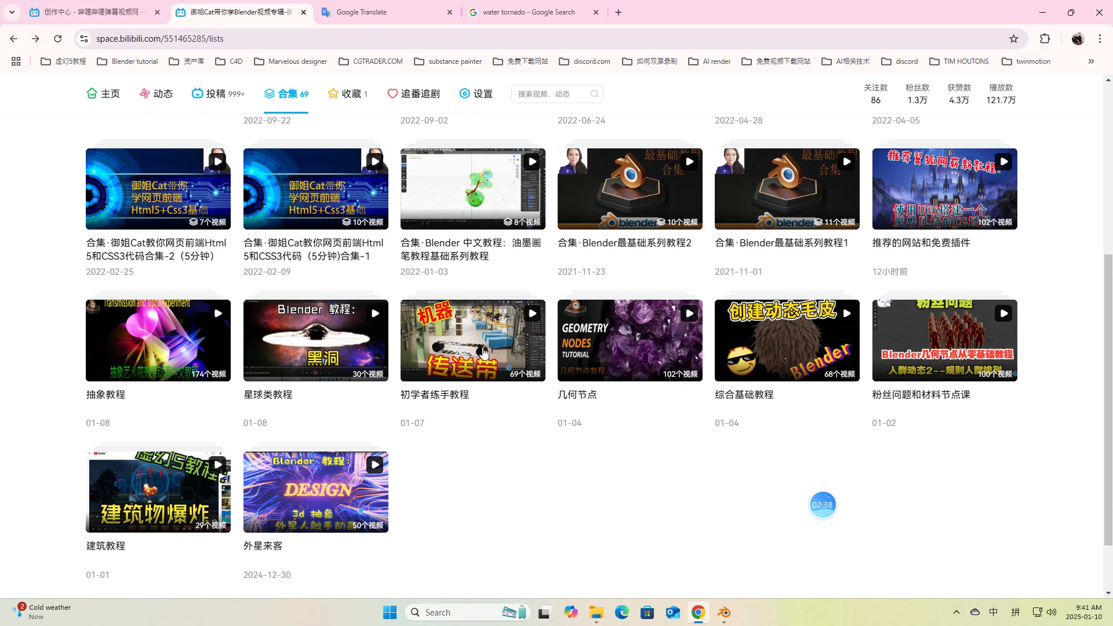
pyautogui.scroll(-2, 479, 567)
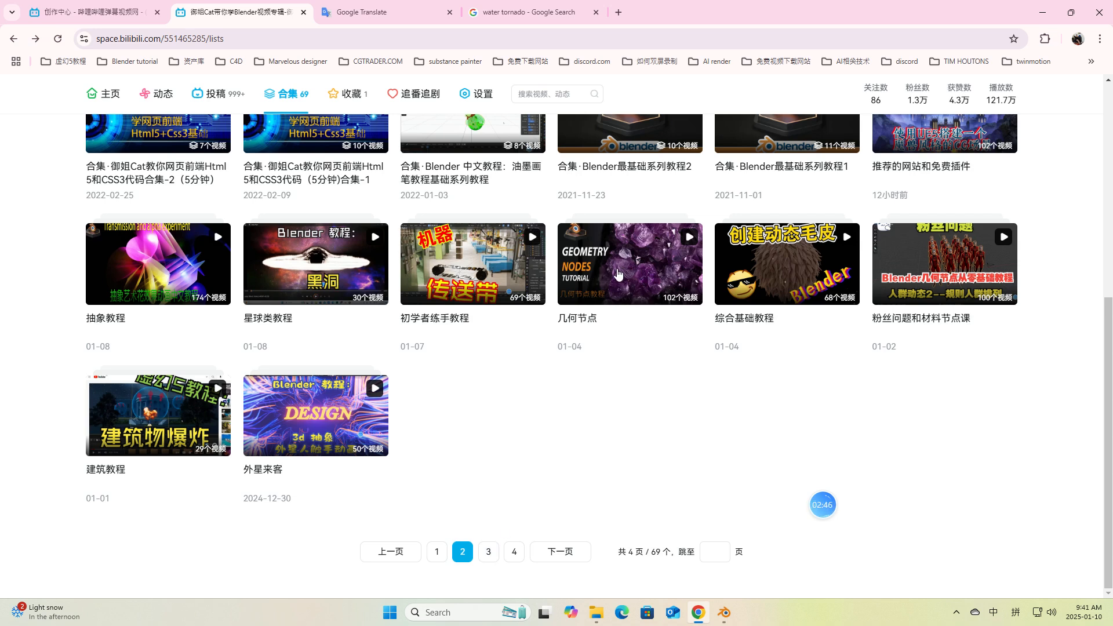
pyautogui.click(438, 550)
pyautogui.scroll(-10, 445, 539)
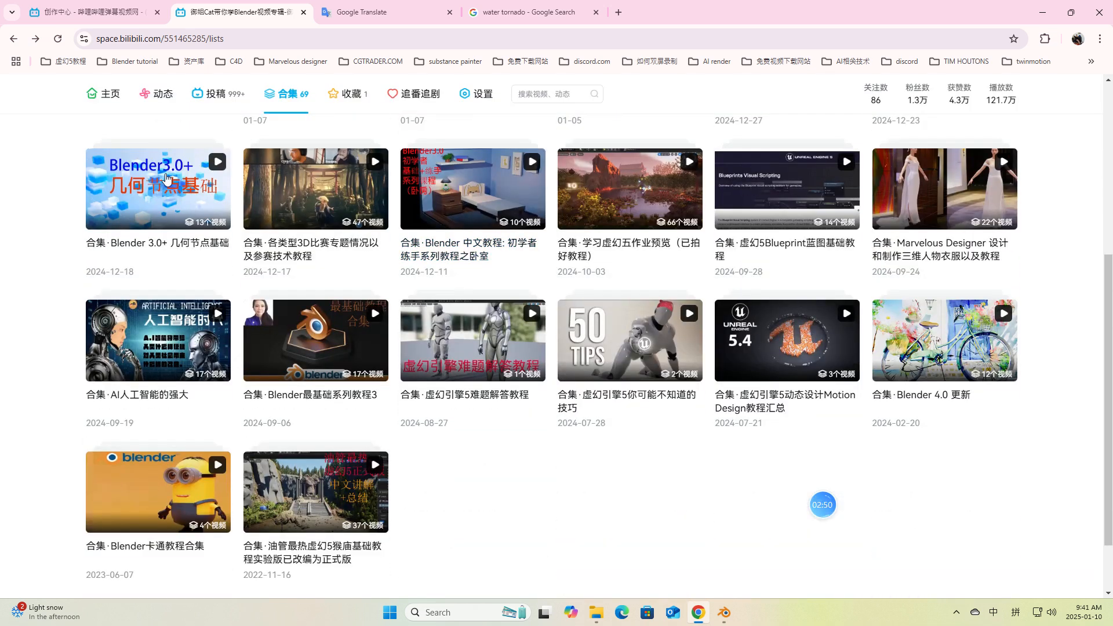
pyautogui.scroll(-1, 597, 456)
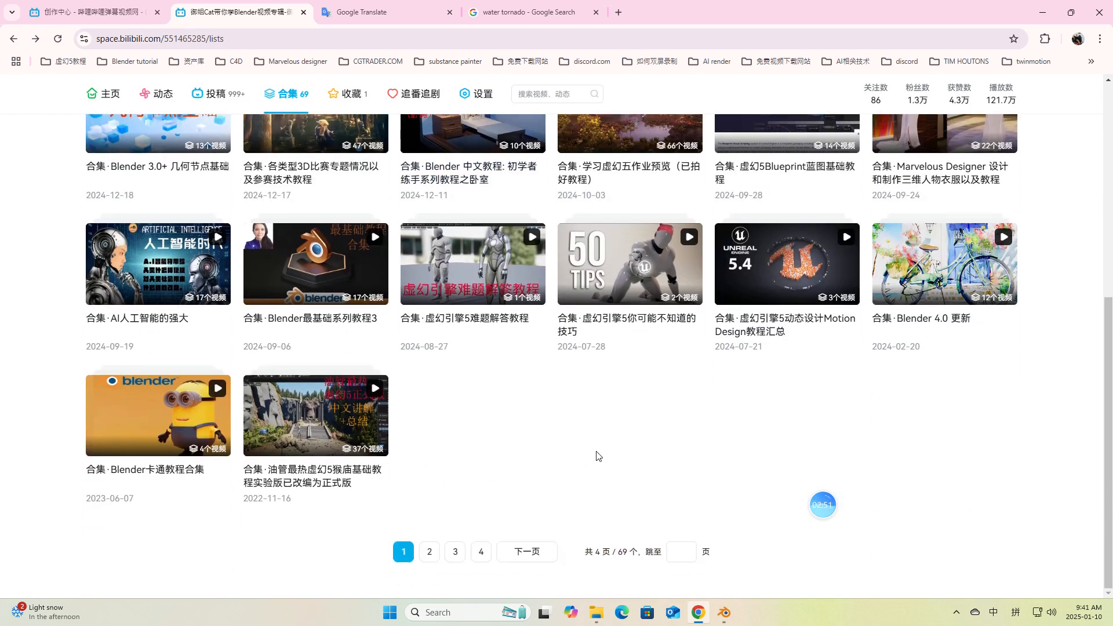
# Look through pages 3 and 4 of the channel's video collections
pyautogui.click(455, 550)
pyautogui.scroll(-6, 651, 439)
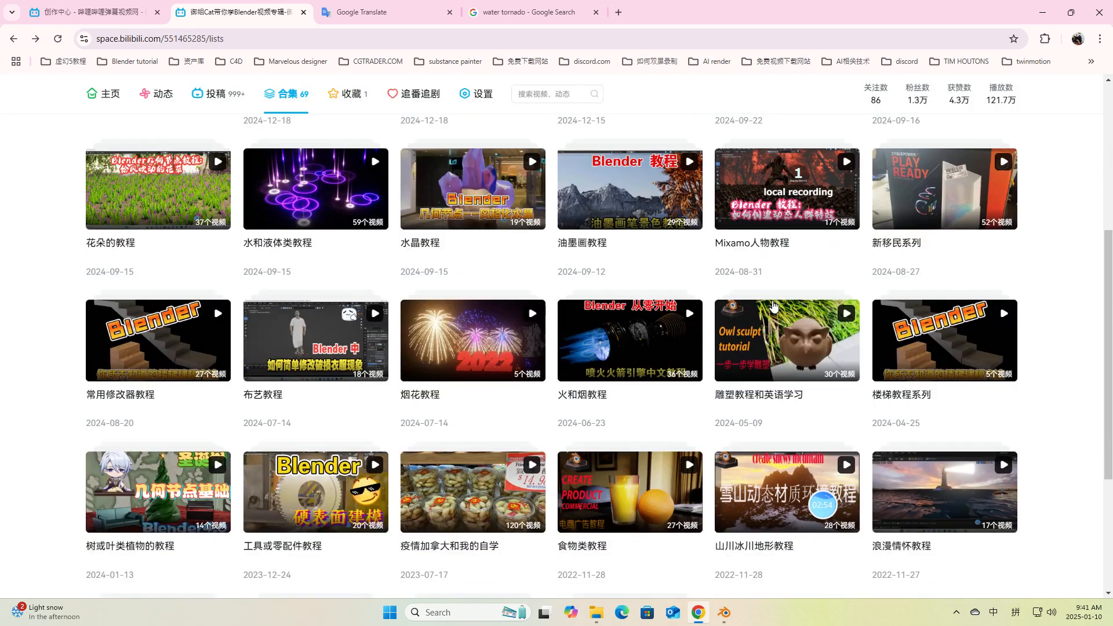
pyautogui.scroll(-3, 505, 561)
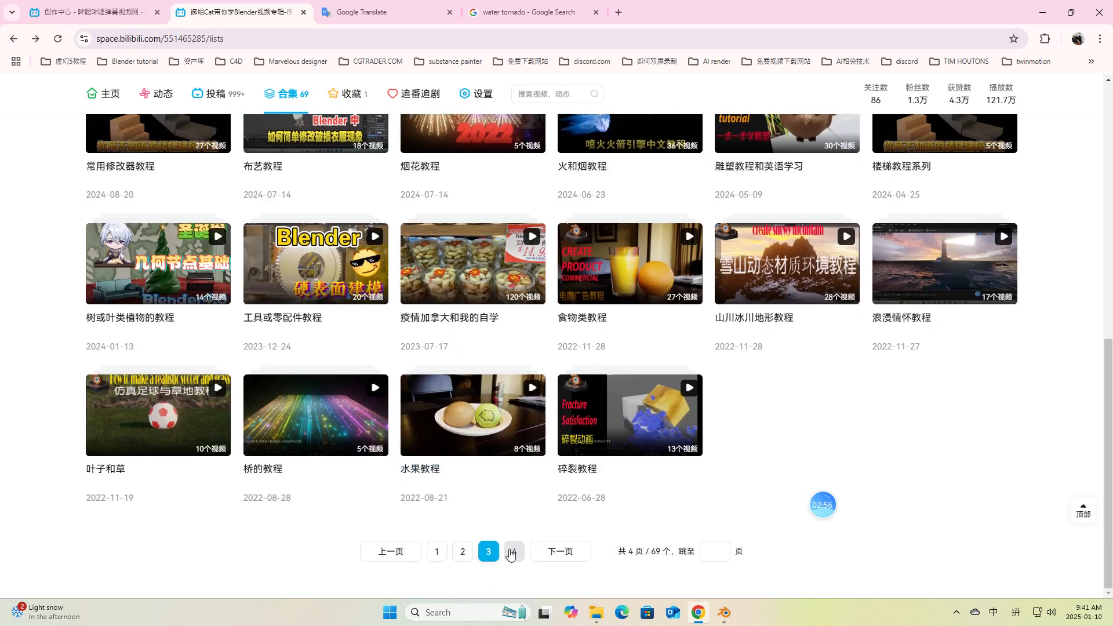
pyautogui.click(513, 552)
pyautogui.scroll(-2, 812, 394)
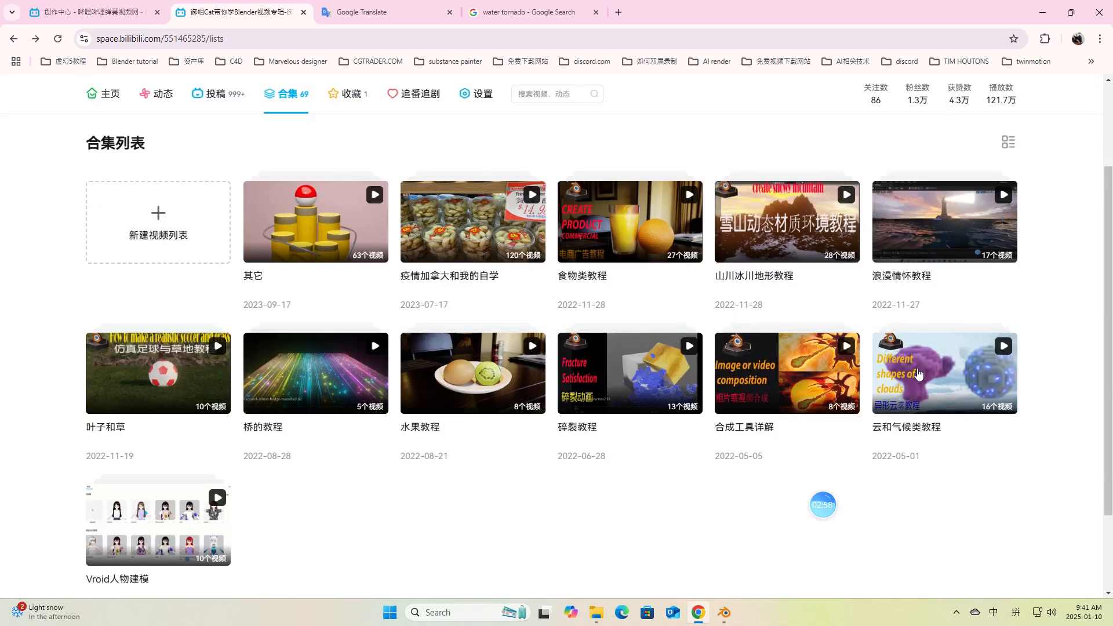
# Open the collection "云和气候类教程" and examine its cloud and tornado tutorials
pyautogui.click(918, 374)
pyautogui.scroll(-2, 649, 337)
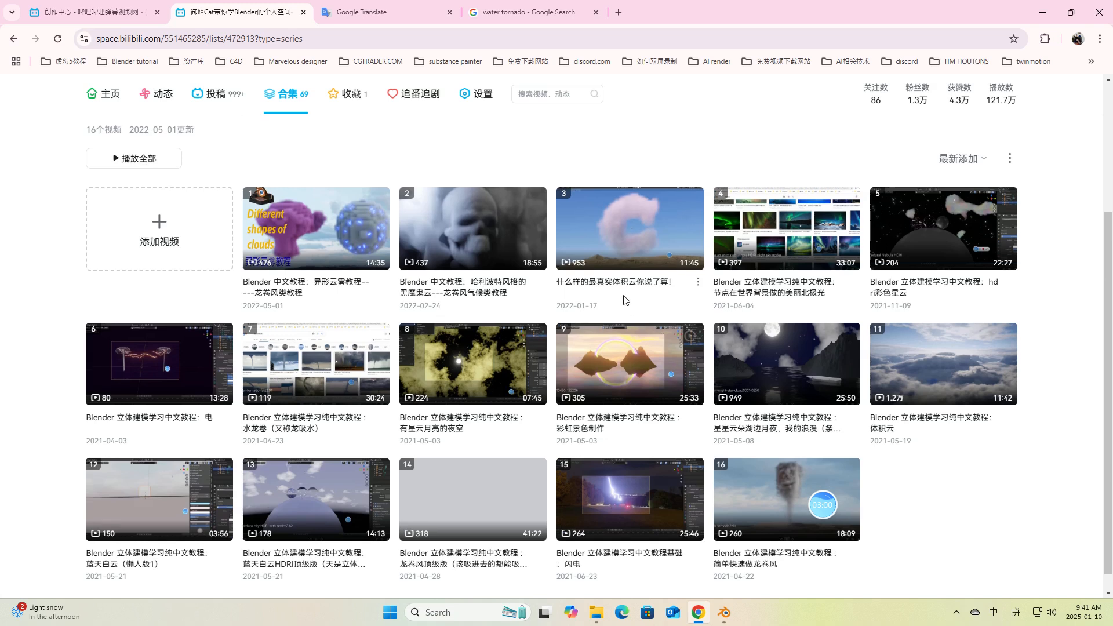
pyautogui.scroll(-1, 522, 302)
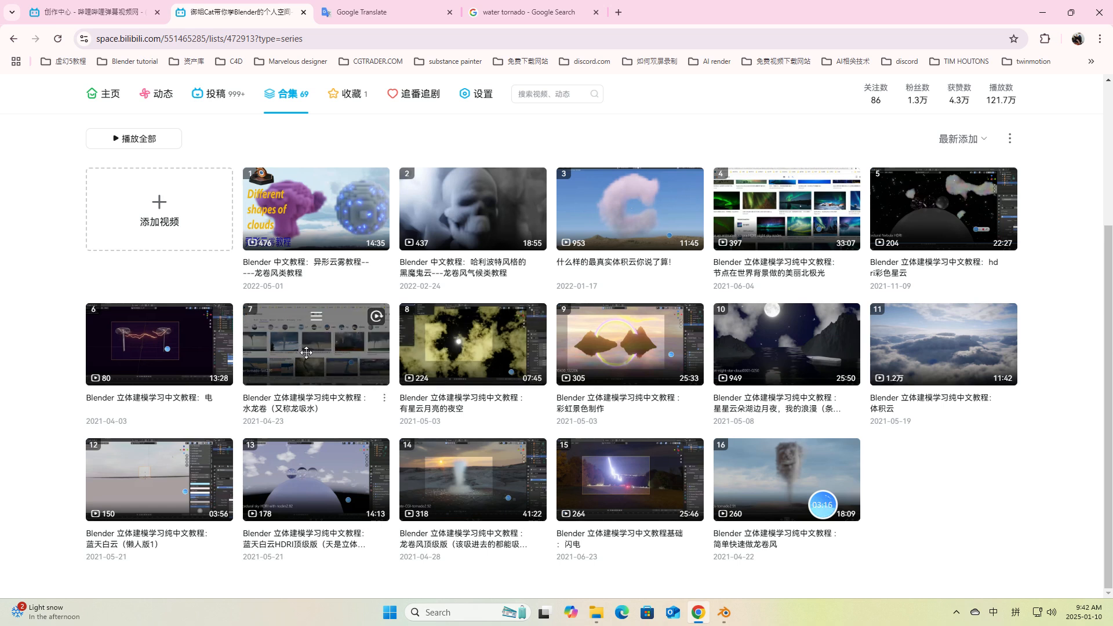
# Switch to the unsaved Blender session, start a General file and delete the default cube
pyautogui.moveTo(725, 613)
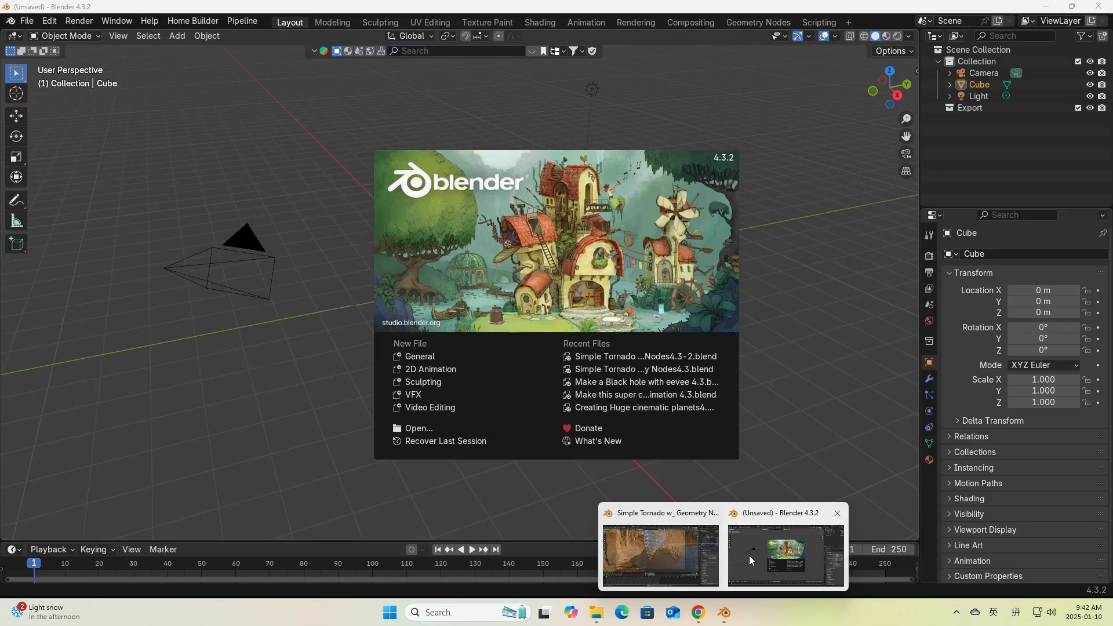
pyautogui.click(749, 555)
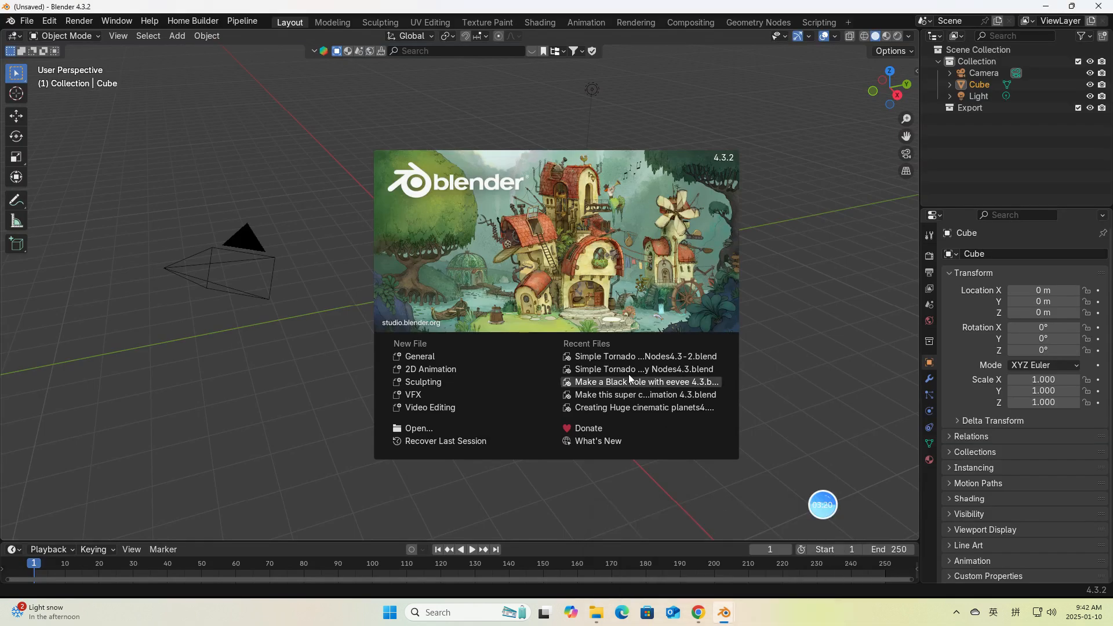
pyautogui.click(416, 356)
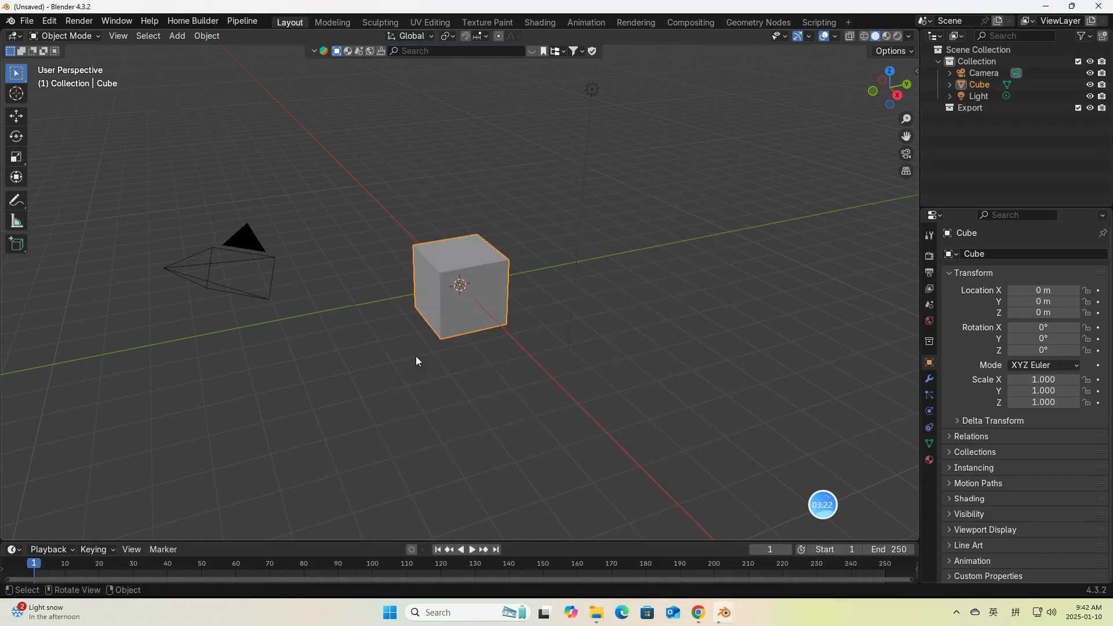
pyautogui.press('x')
pyautogui.click(446, 307)
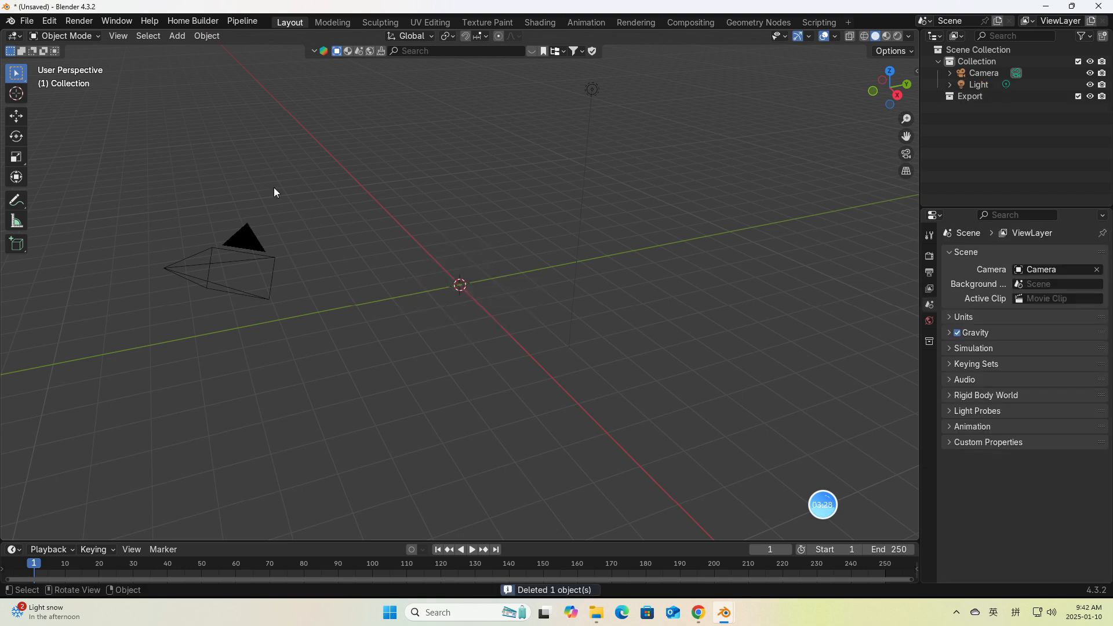
# Add an Angle curve at the world origin
pyautogui.click(178, 36)
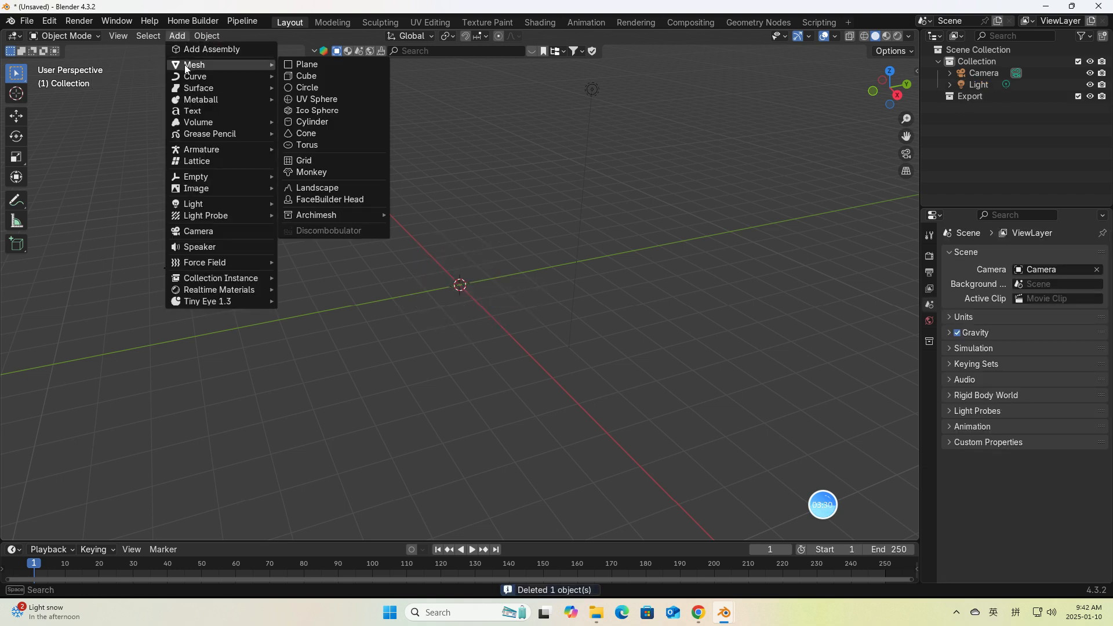
pyautogui.moveTo(226, 78)
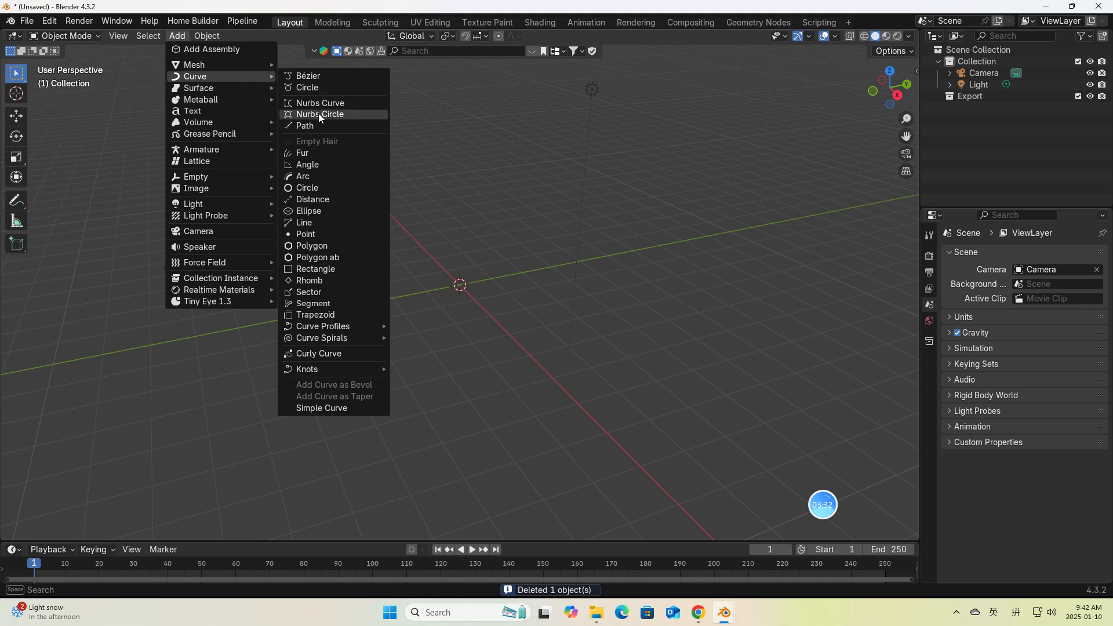
pyautogui.click(314, 166)
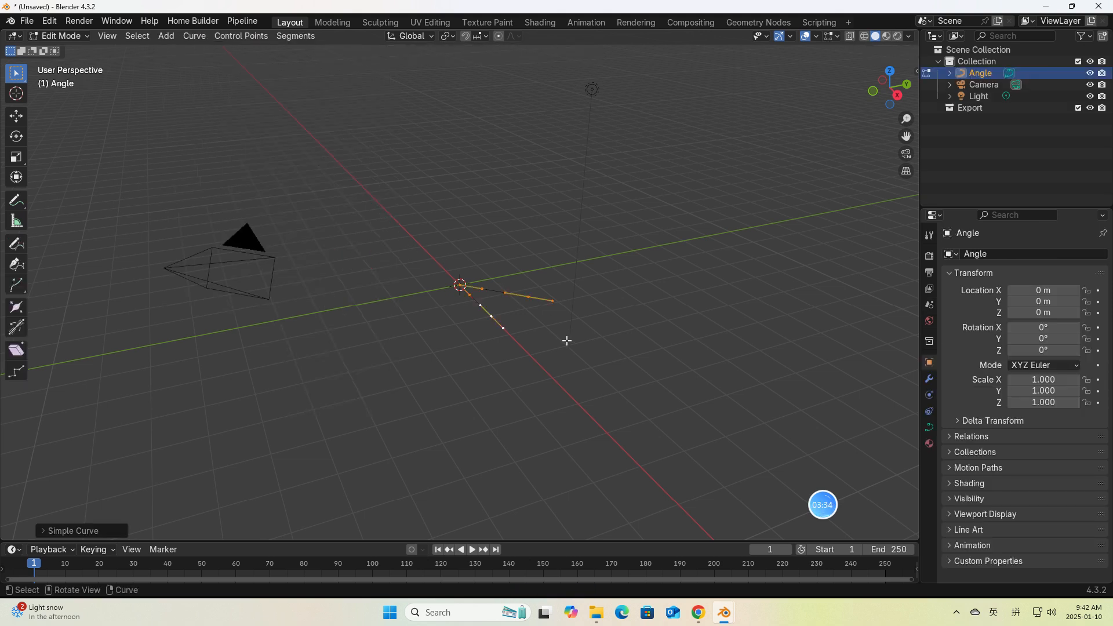
pyautogui.moveTo(569, 340); pyautogui.dragTo(557, 265, button='middle')
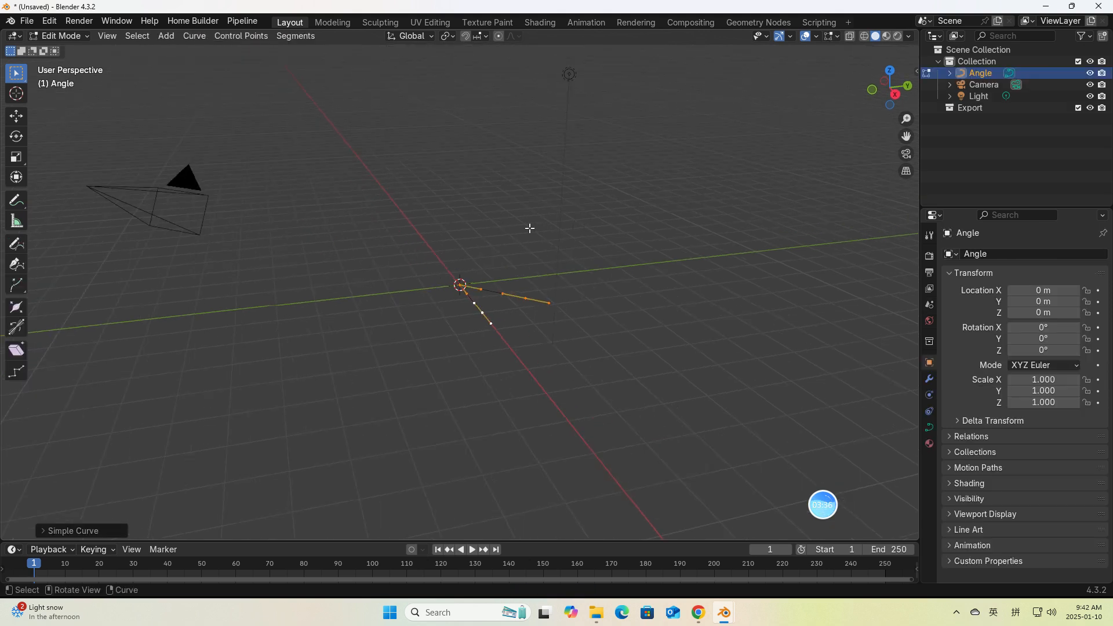
# Enlarge the timeline area, change it to a Geometry Node Editor, create a new node tree for the Angle curve and hide the editor's sidebar
pyautogui.moveTo(399, 541); pyautogui.dragTo(398, 269)
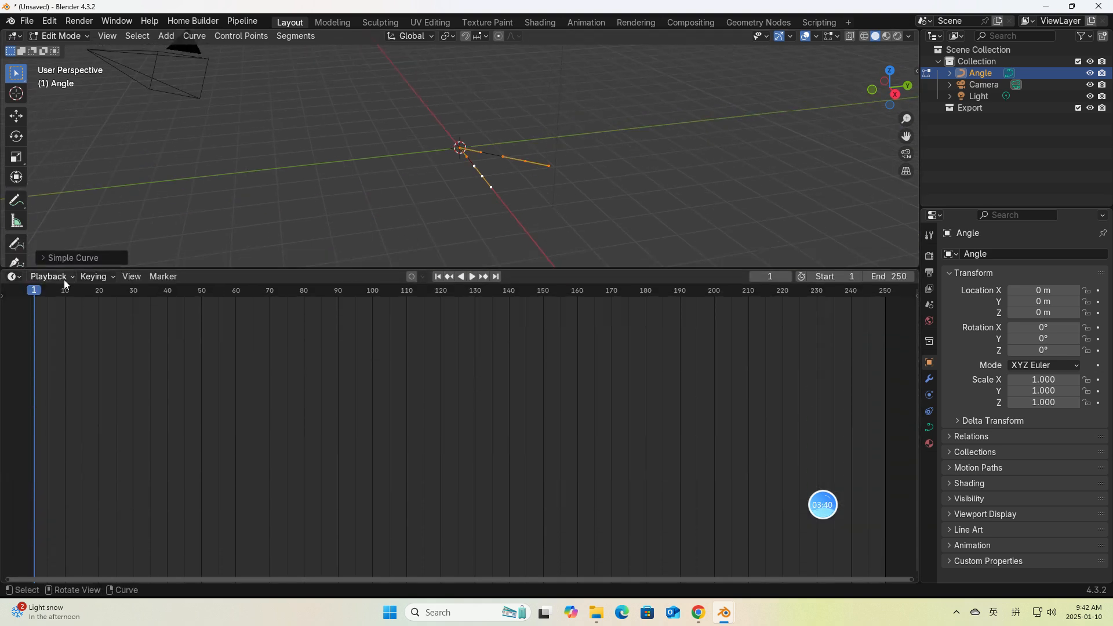
pyautogui.click(17, 277)
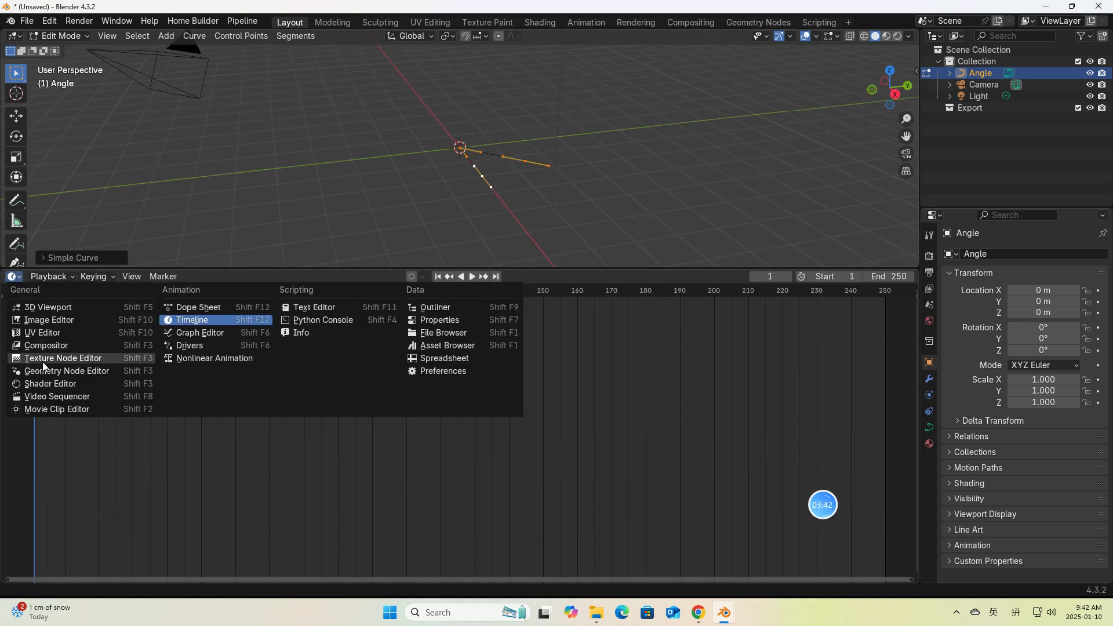
pyautogui.click(58, 371)
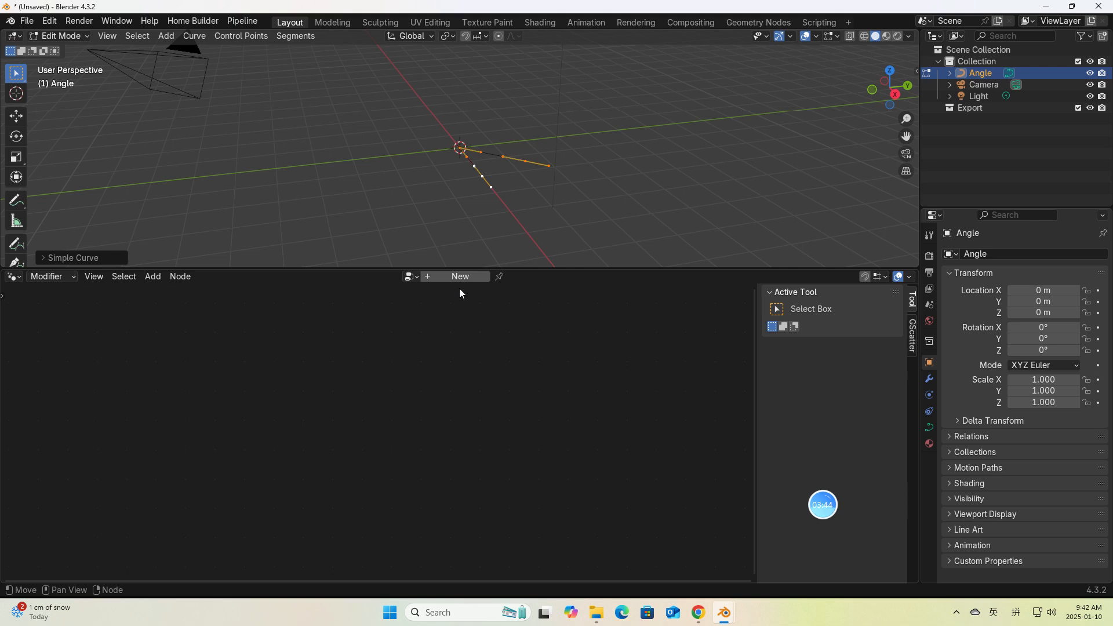
pyautogui.click(439, 277)
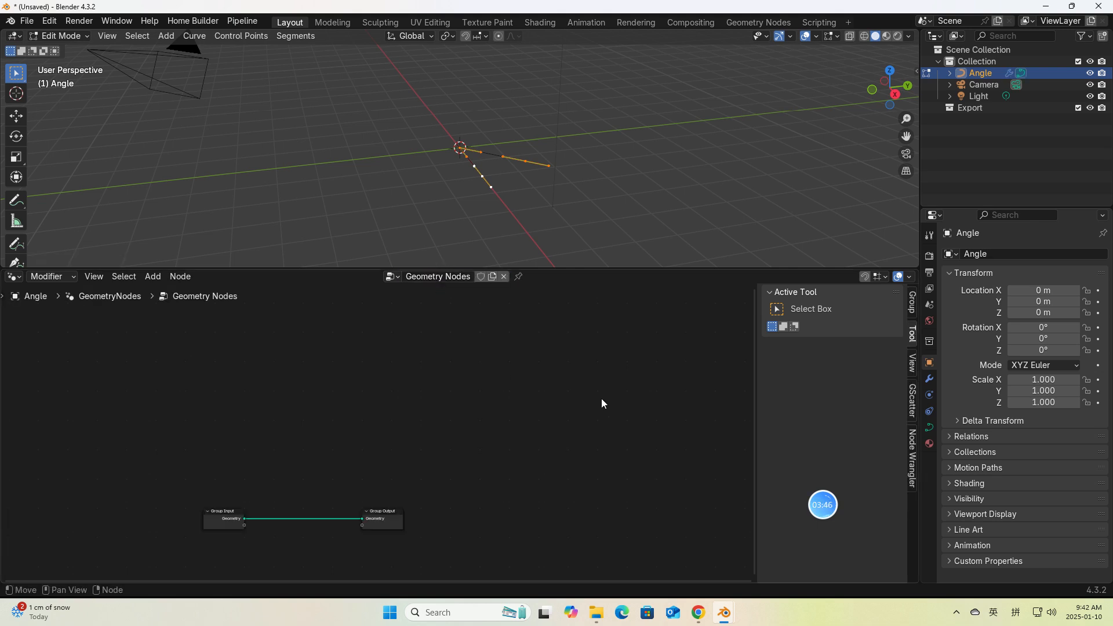
pyautogui.press('n')
pyautogui.moveTo(618, 425); pyautogui.dragTo(669, 307, button='middle')
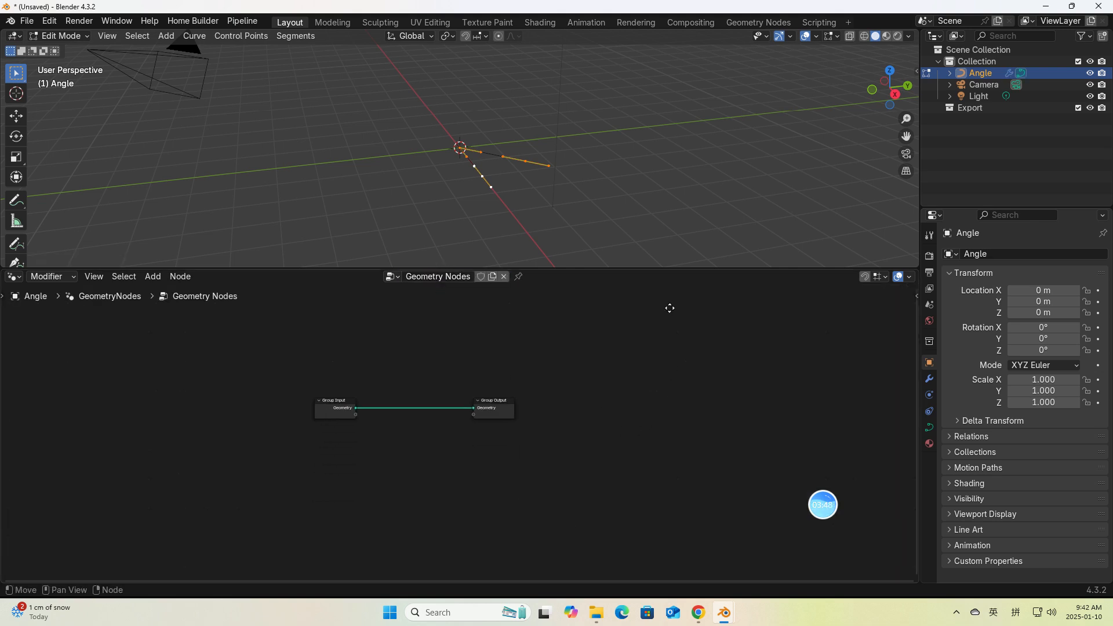
pyautogui.scroll(2, 668, 311)
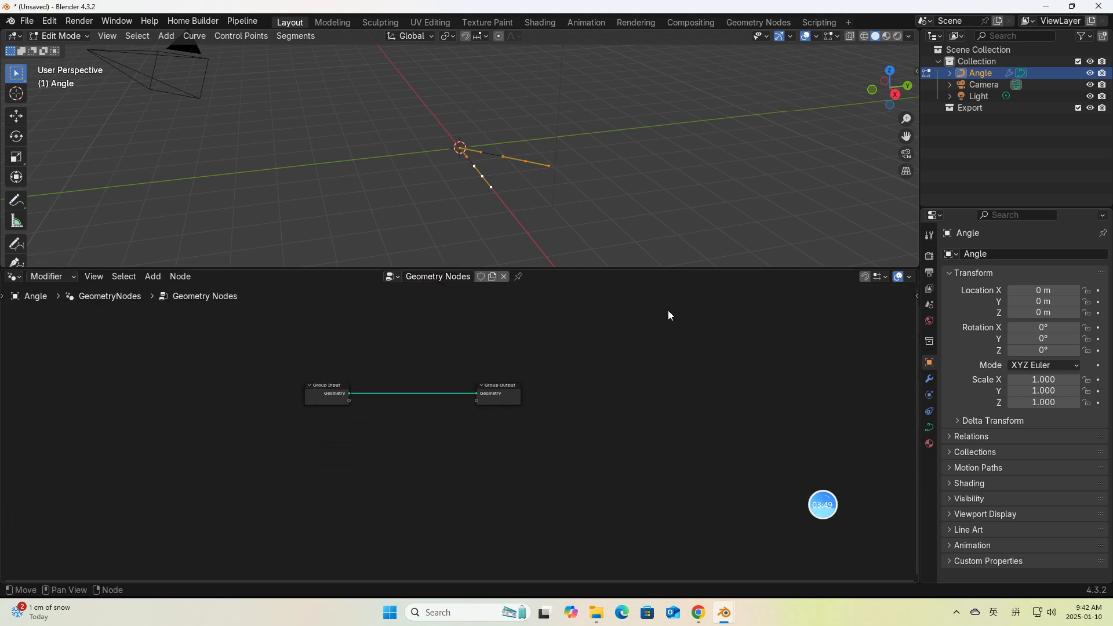
# Switch to Chrome, return from the weather tutorial collection to the collections list and show page 1
pyautogui.click(698, 612)
pyautogui.scroll(2, 463, 383)
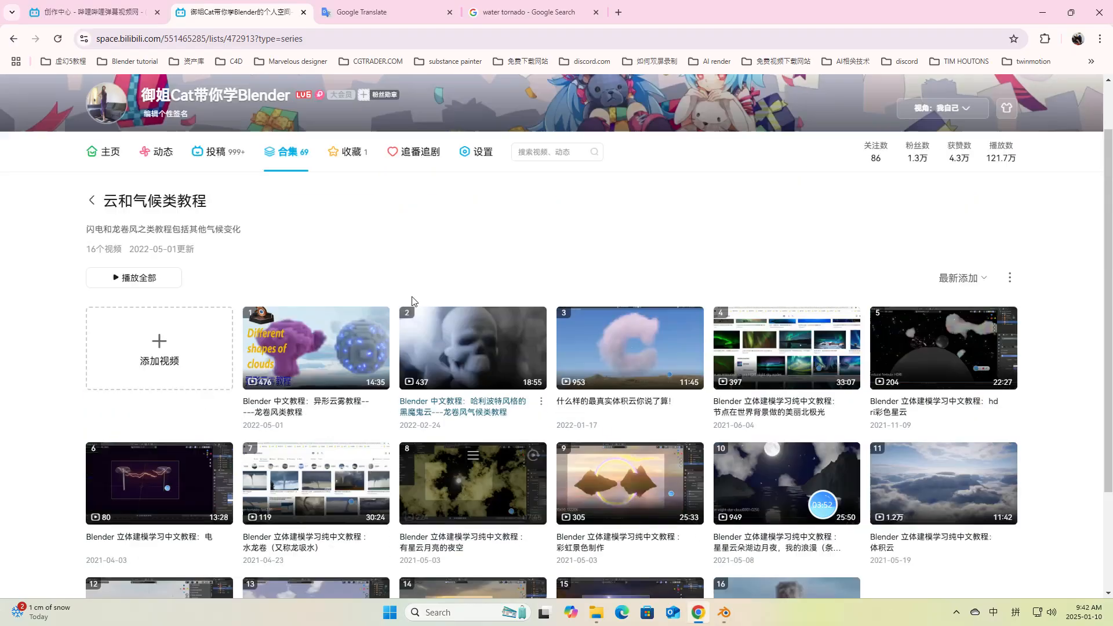
pyautogui.click(292, 200)
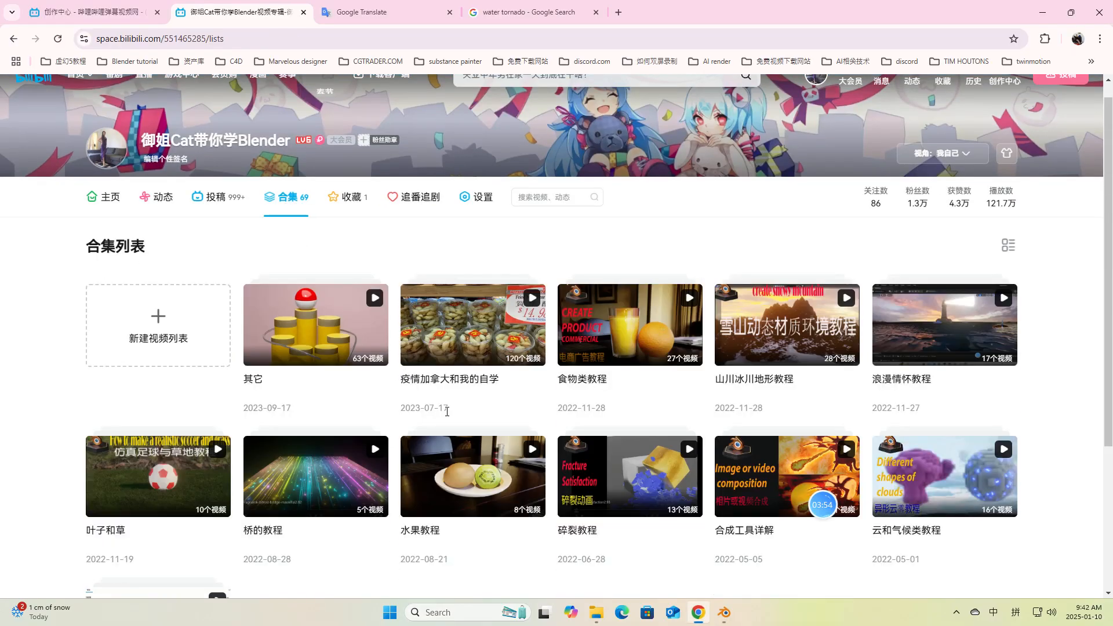
pyautogui.scroll(-4, 439, 432)
pyautogui.click(468, 551)
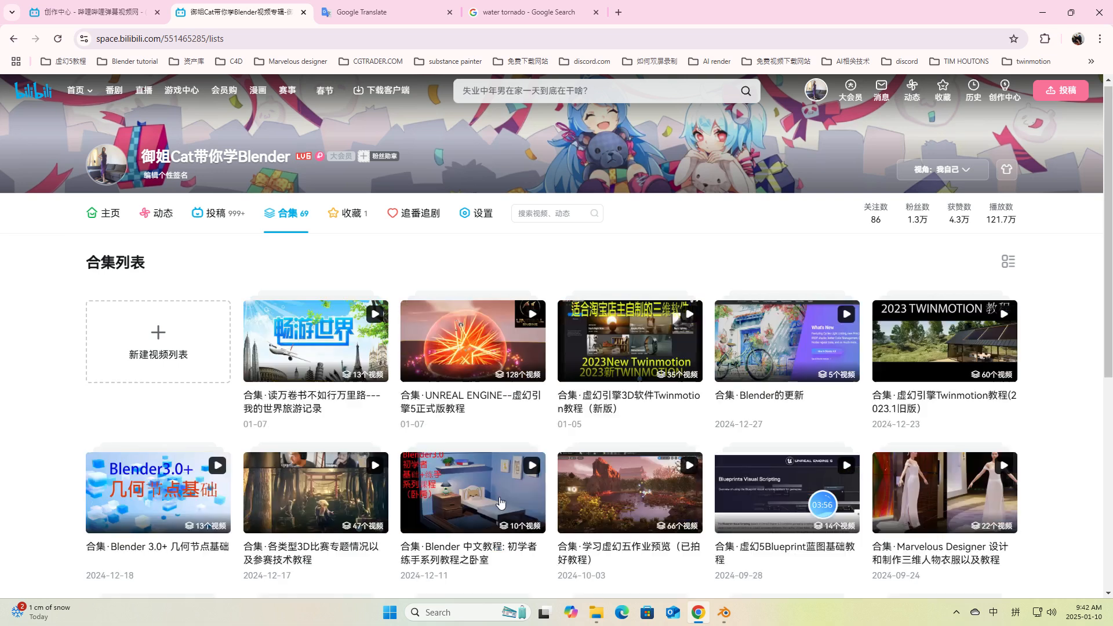
# Look through page 1 of the collections, including the Blender basics series, and continue through page 2
pyautogui.scroll(-3, 543, 471)
pyautogui.scroll(-3, 544, 470)
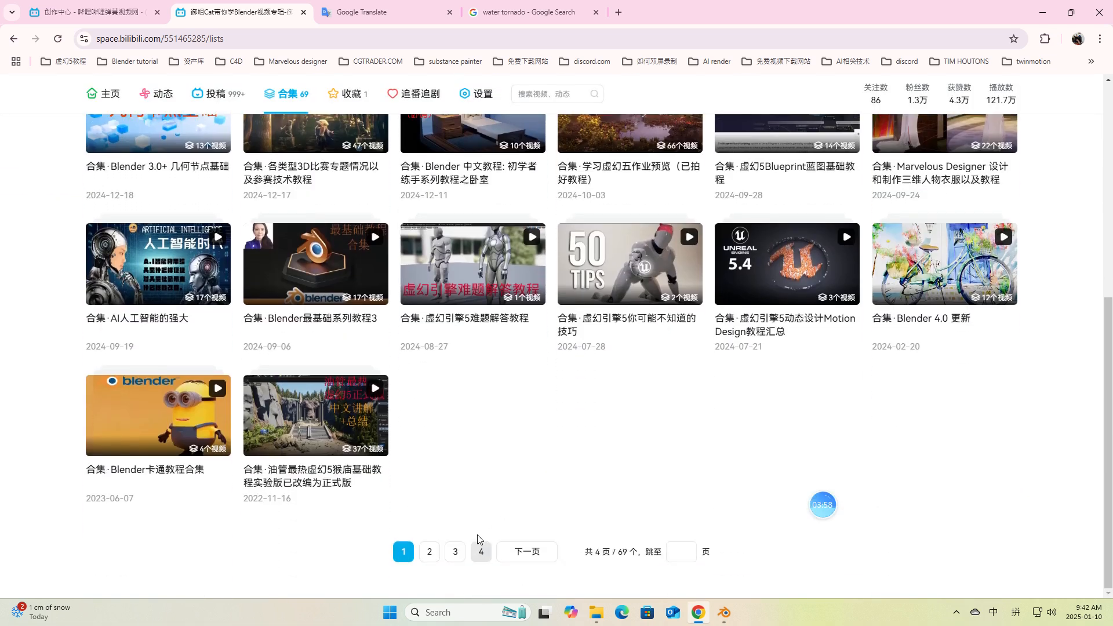
pyautogui.scroll(3, 516, 391)
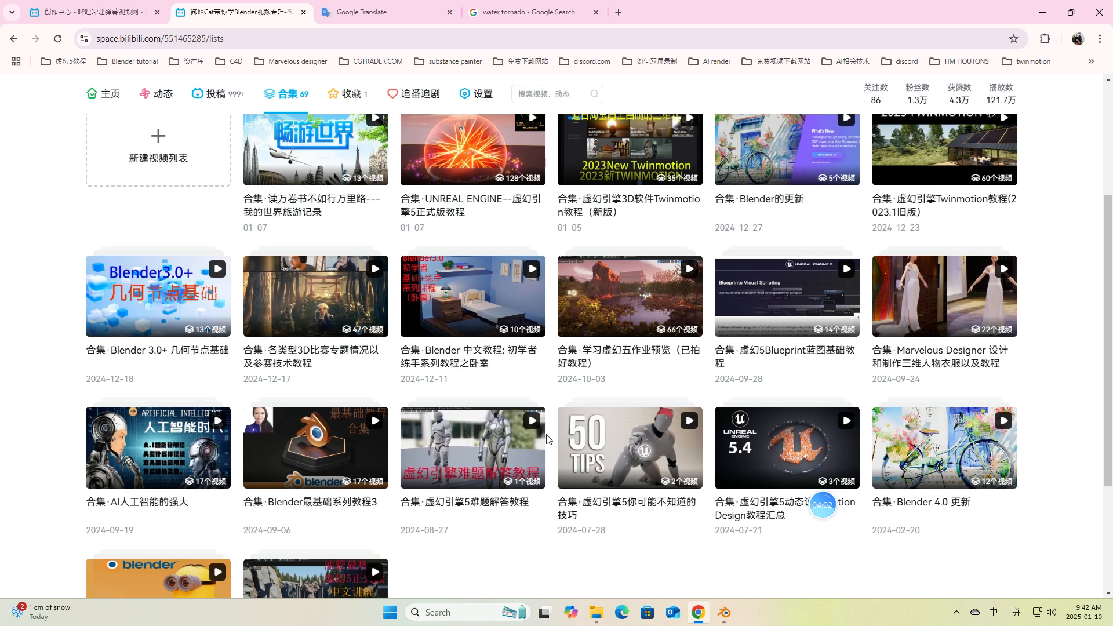
pyautogui.scroll(-3, 545, 441)
pyautogui.click(429, 552)
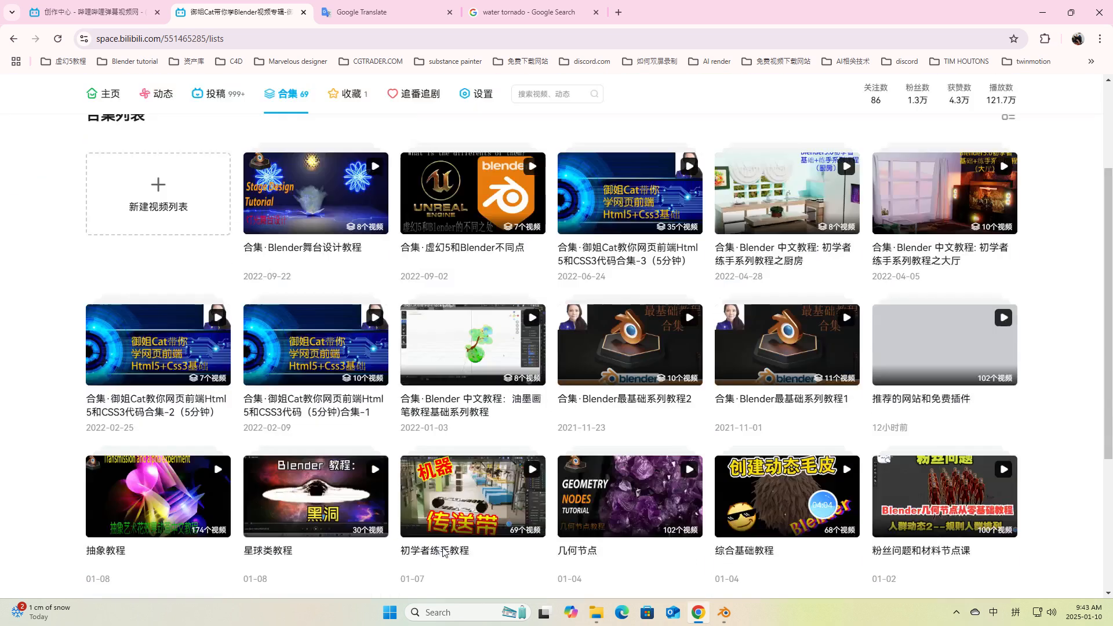
pyautogui.scroll(-3, 636, 311)
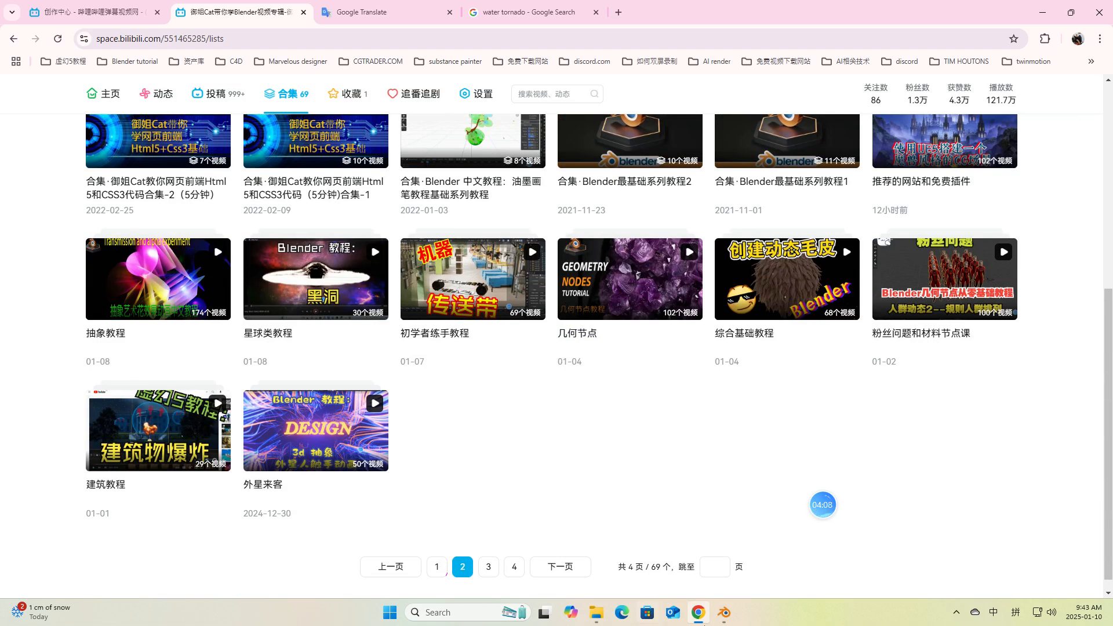
# Switch to Blender to view the finished water tornado file, then the unsaved session's Shading workspace, ending back in its Layout workspace
pyautogui.click(726, 609)
pyautogui.click(660, 554)
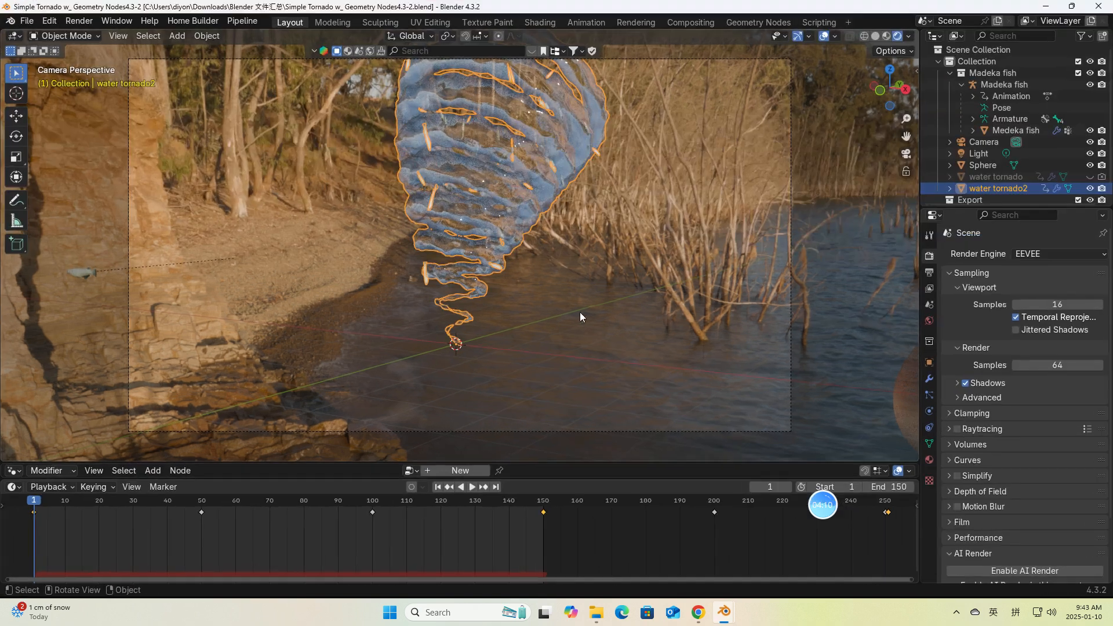
pyautogui.moveTo(725, 613)
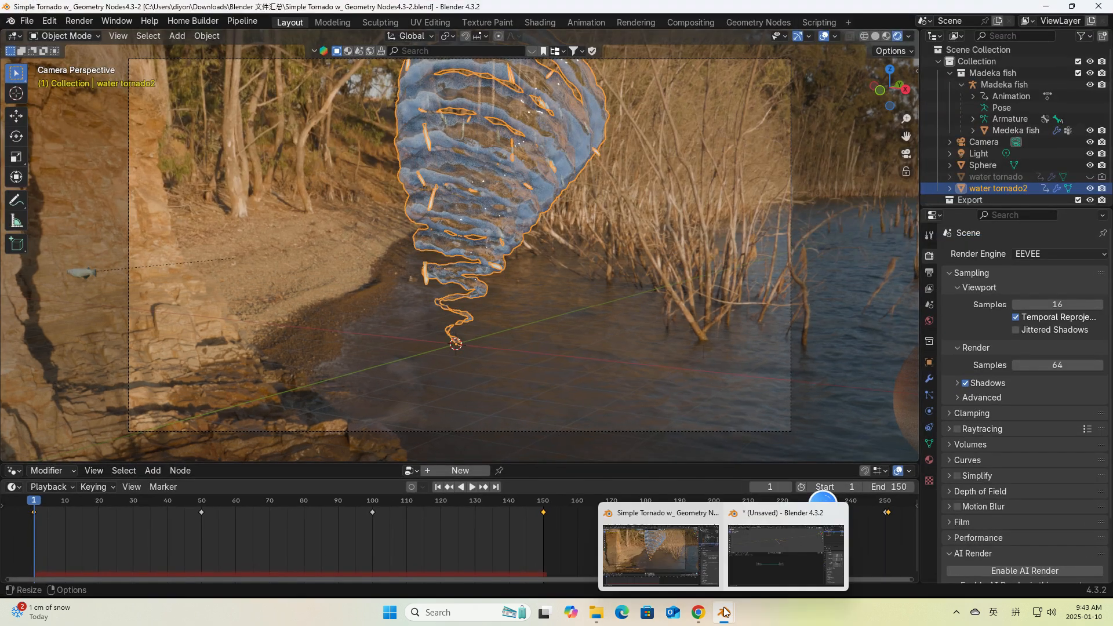
pyautogui.click(772, 561)
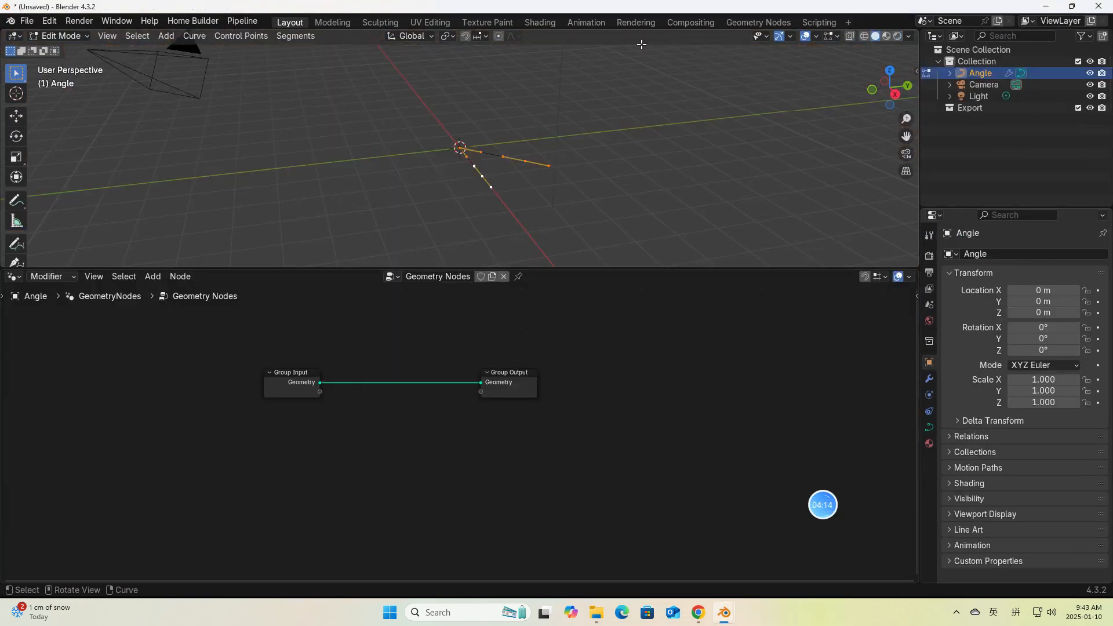
pyautogui.click(538, 24)
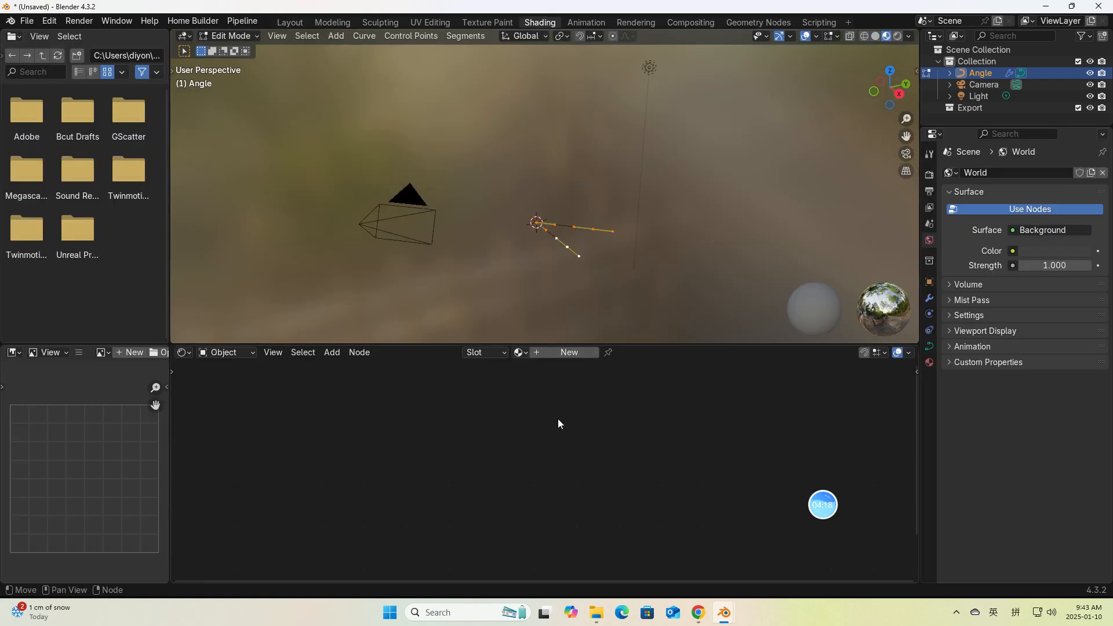
pyautogui.click(290, 22)
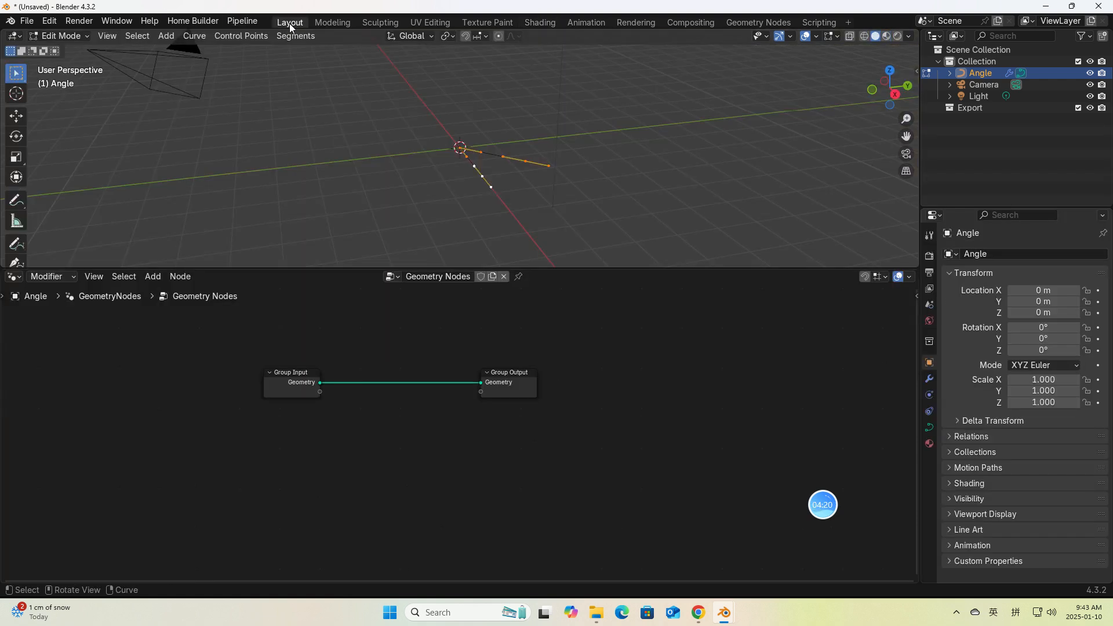
# Switch to Chrome, open the collection "Blender最基础系列教程2" to view its videos, then return to page 2 of the collections
pyautogui.click(698, 612)
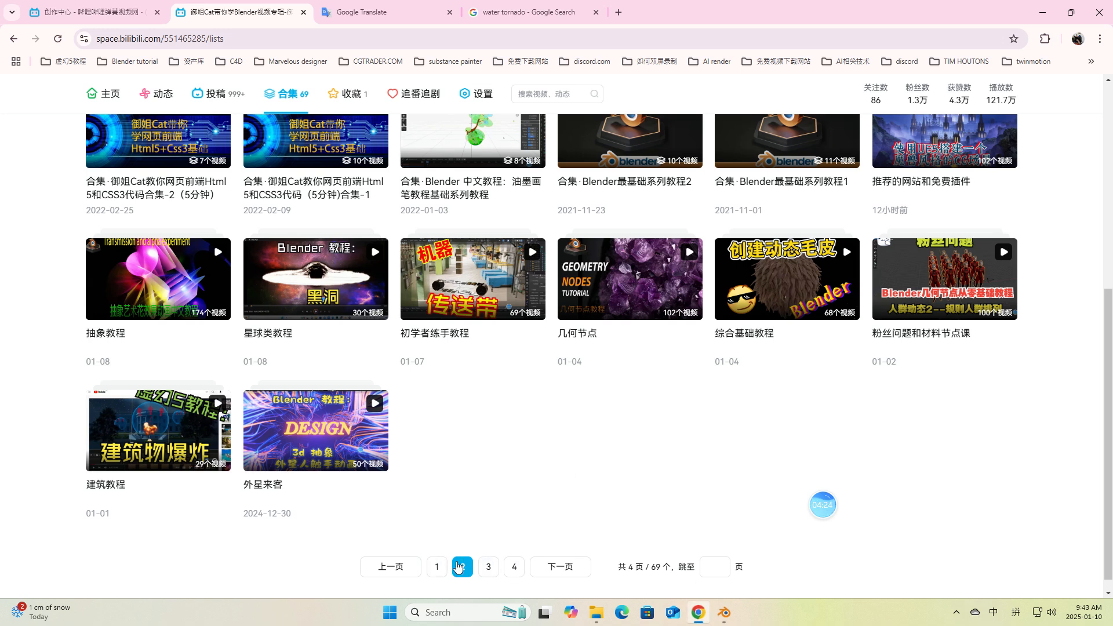
pyautogui.scroll(1, 692, 418)
pyautogui.scroll(1, 692, 418)
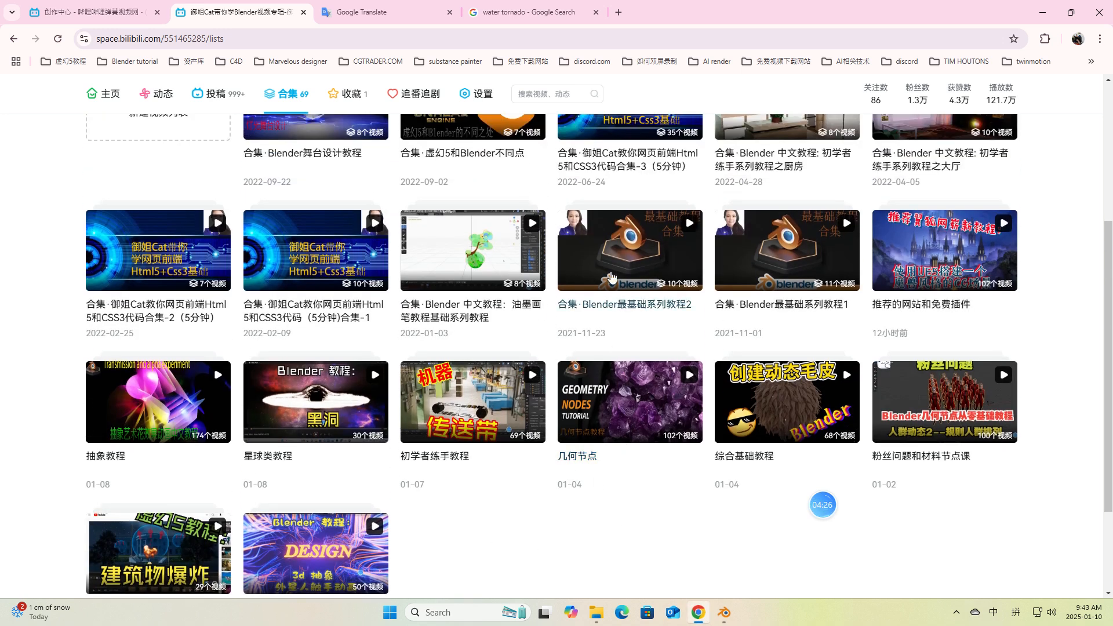
pyautogui.click(652, 266)
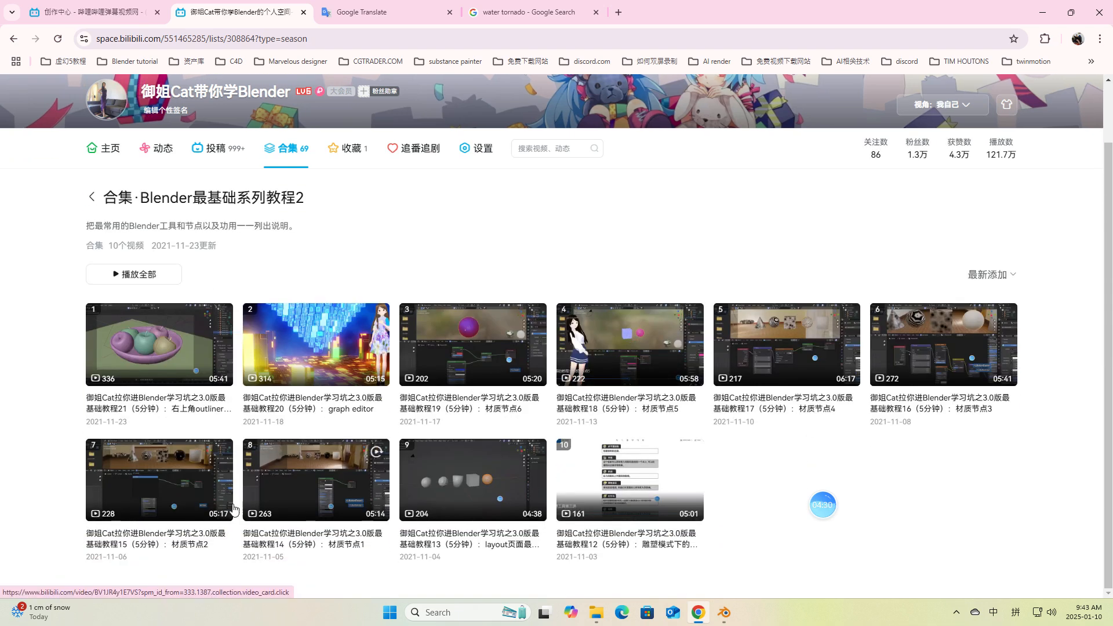
pyautogui.click(14, 39)
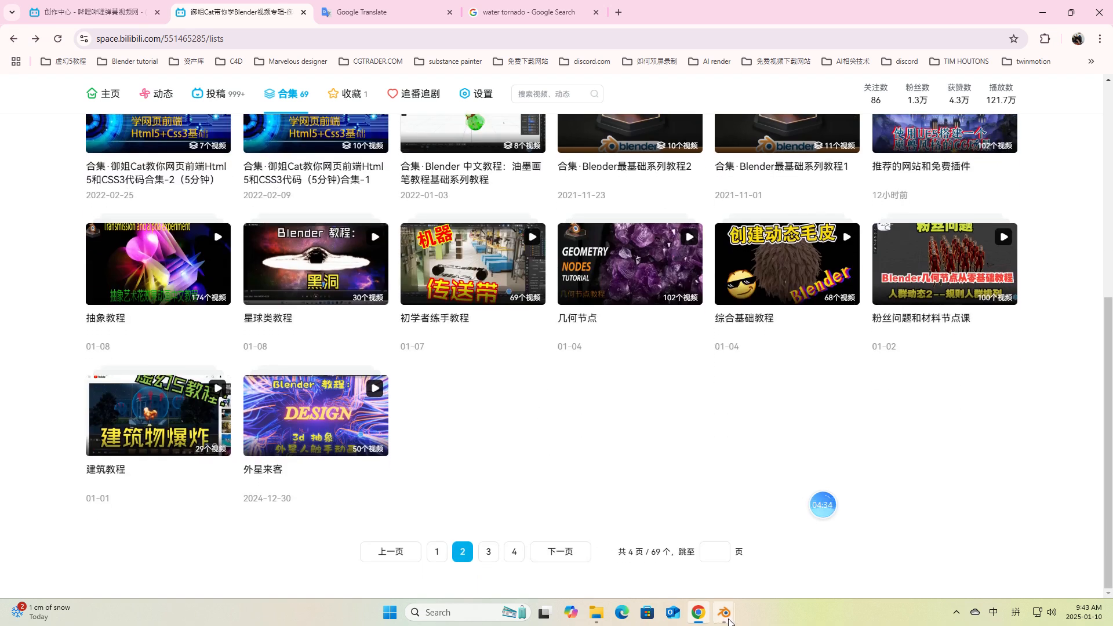
# Switch from Chrome to the unsaved Blender session
pyautogui.moveTo(725, 613)
pyautogui.click(627, 510)
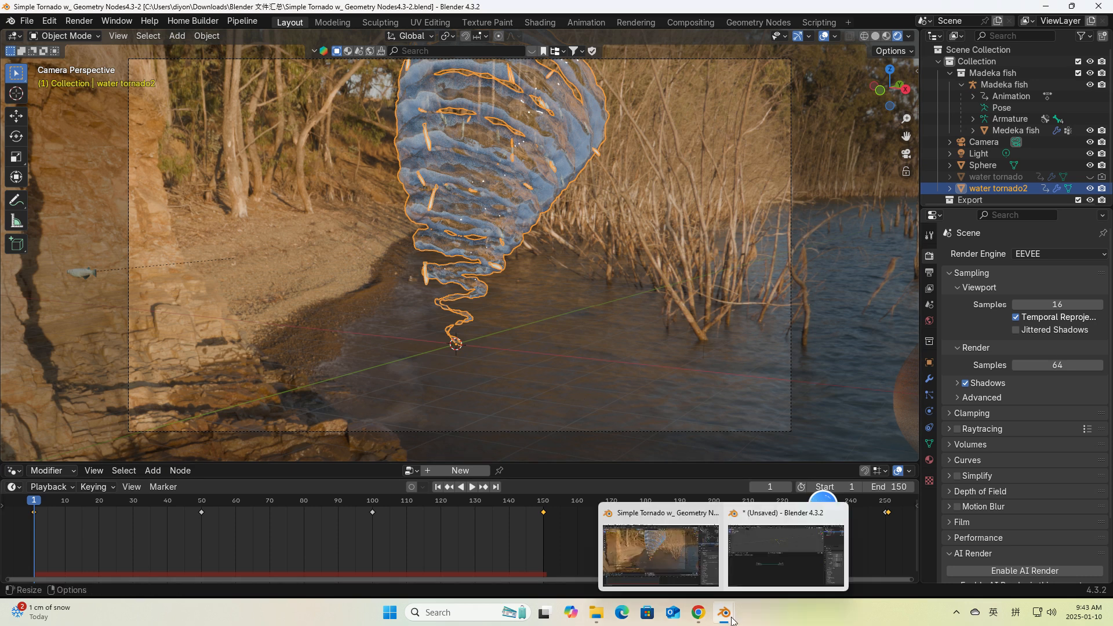
pyautogui.click(753, 571)
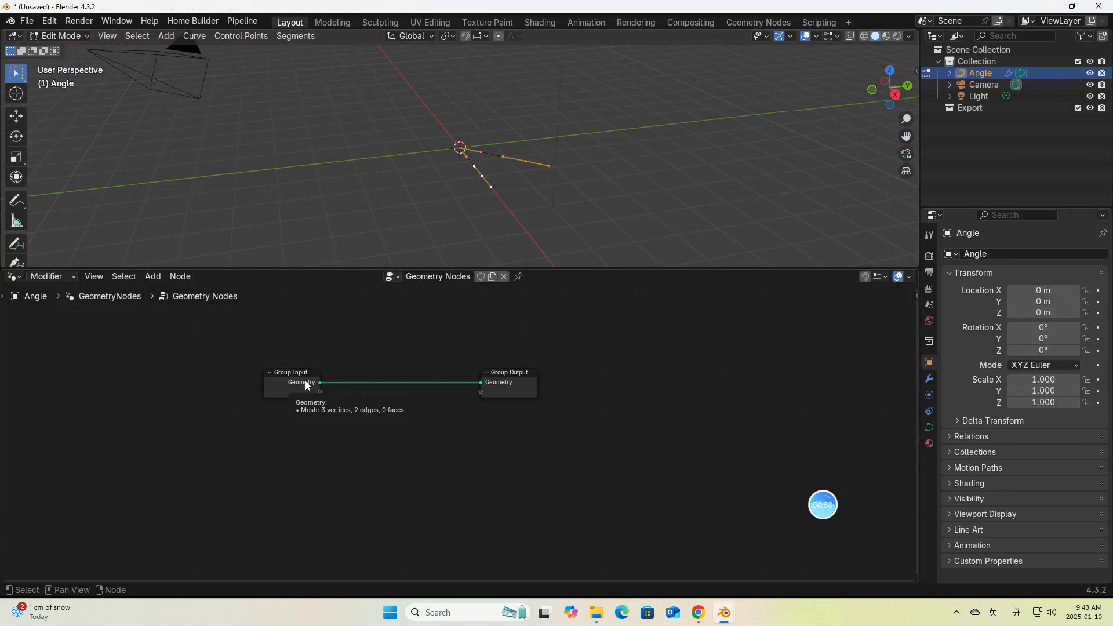
# Delete the Group Input node and move the Group Output node farther right to make room for new nodes
pyautogui.moveTo(245, 329); pyautogui.dragTo(366, 485)
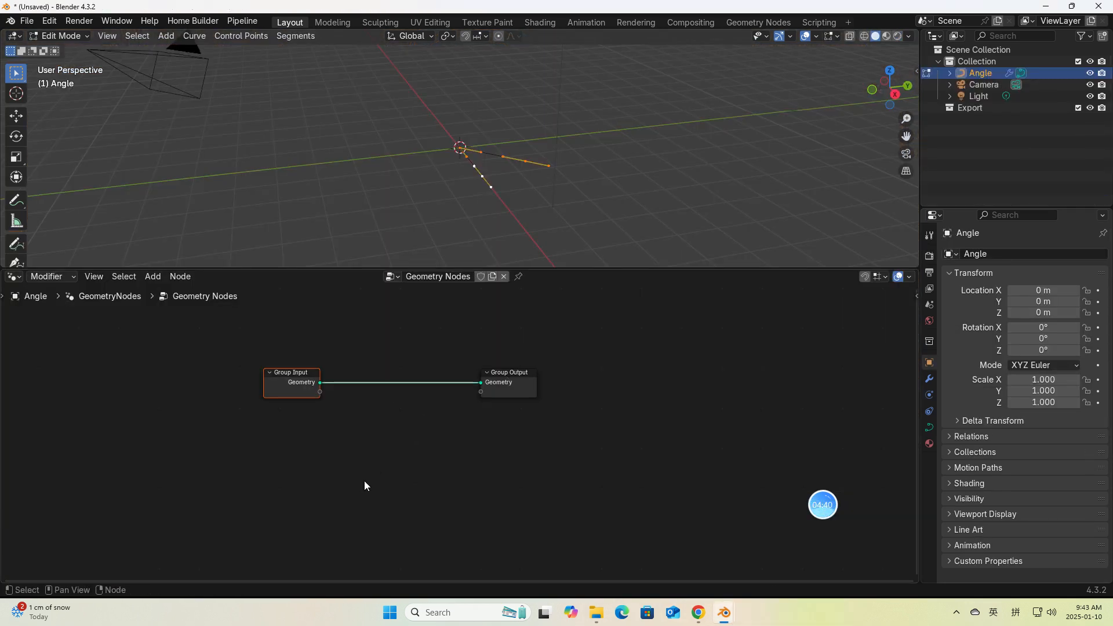
pyautogui.press('x')
pyautogui.moveTo(506, 392); pyautogui.dragTo(703, 417)
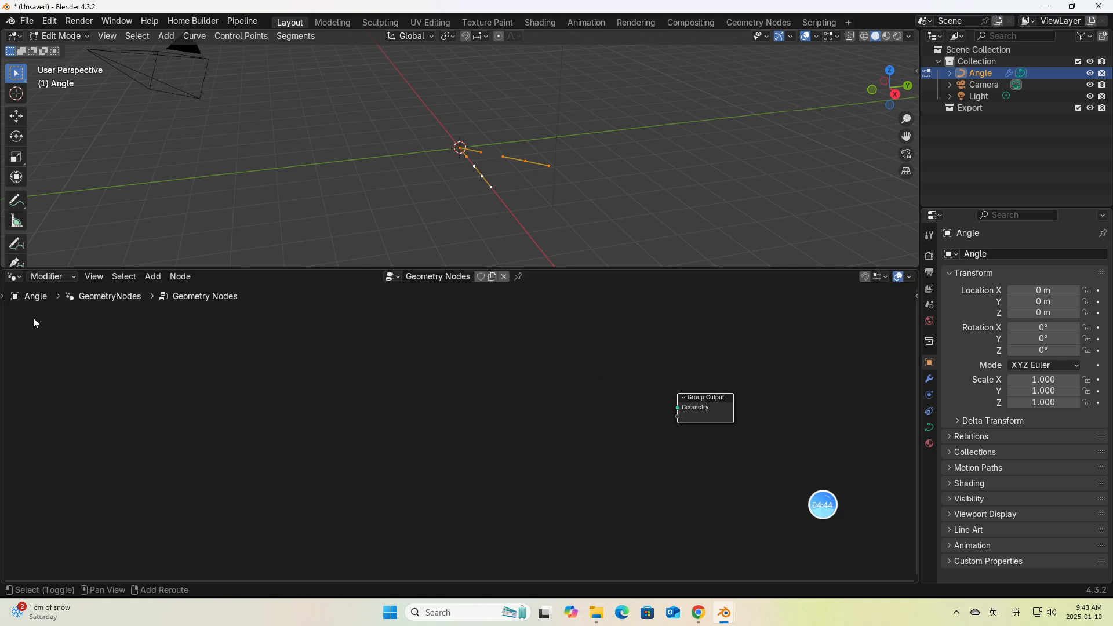
pyautogui.hotkey('shift', 'a')
pyautogui.write('AA')
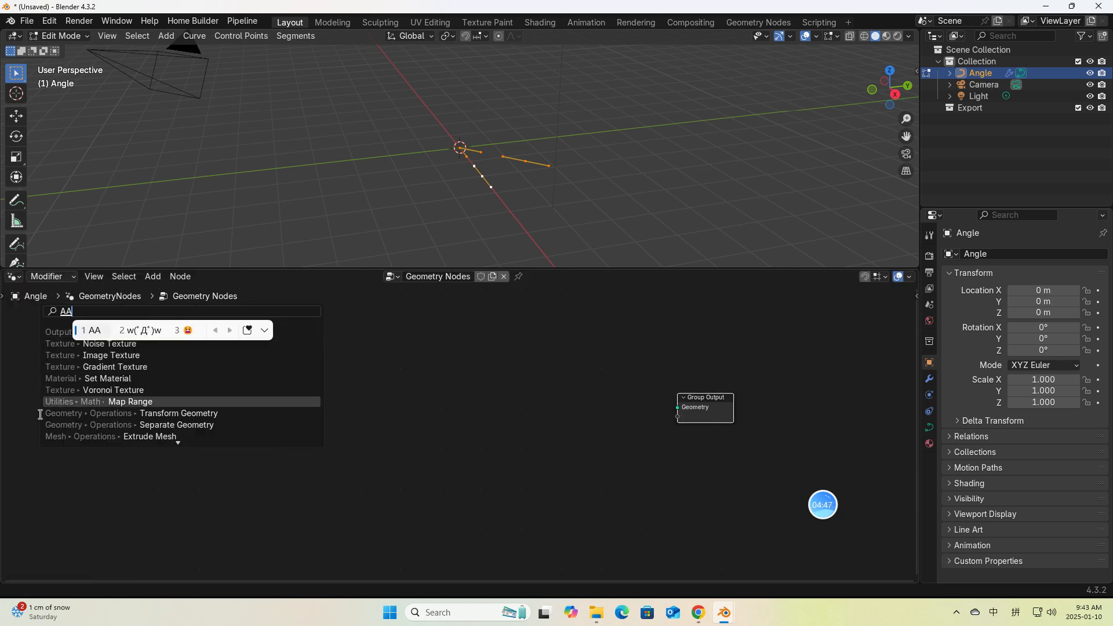
pyautogui.press('BackSpace')
pyautogui.write('spri')
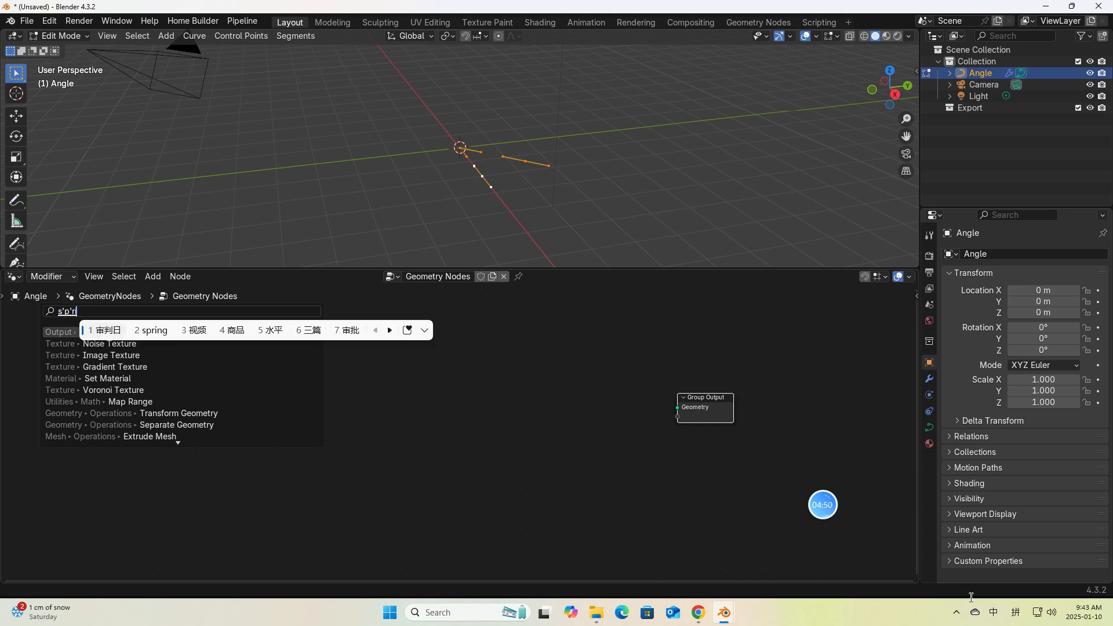
# Switch the keyboard input language to English (US) and add a Curve Spiral node at the left of the node tree
pyautogui.click(1014, 620)
pyautogui.click(952, 507)
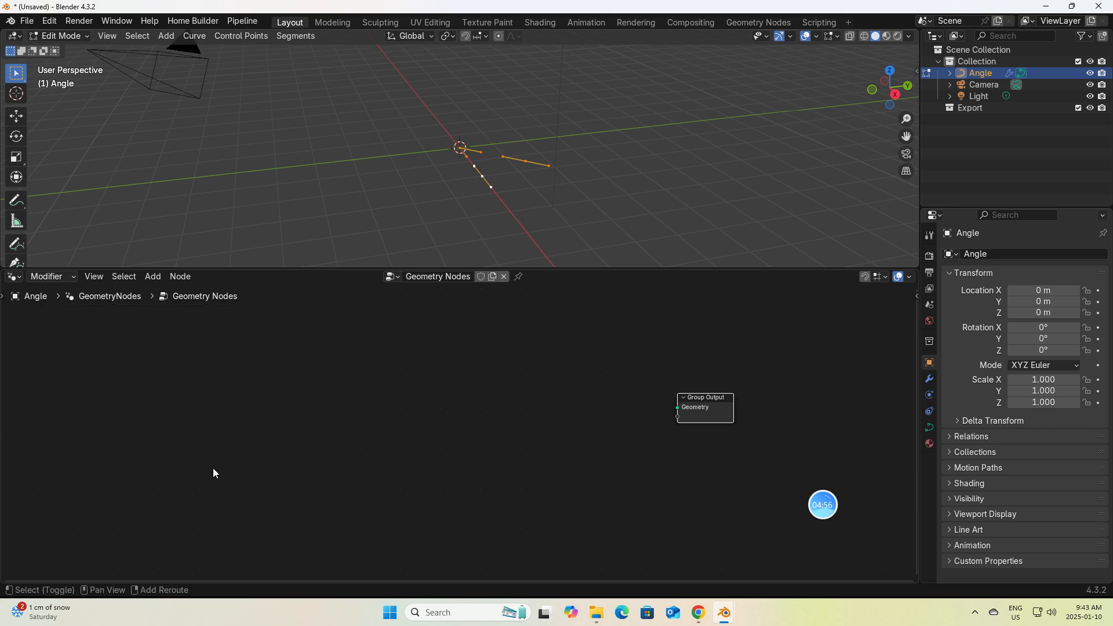
pyautogui.hotkey('shift', 'a')
pyautogui.click(194, 311)
pyautogui.write('AAAAAAAA')
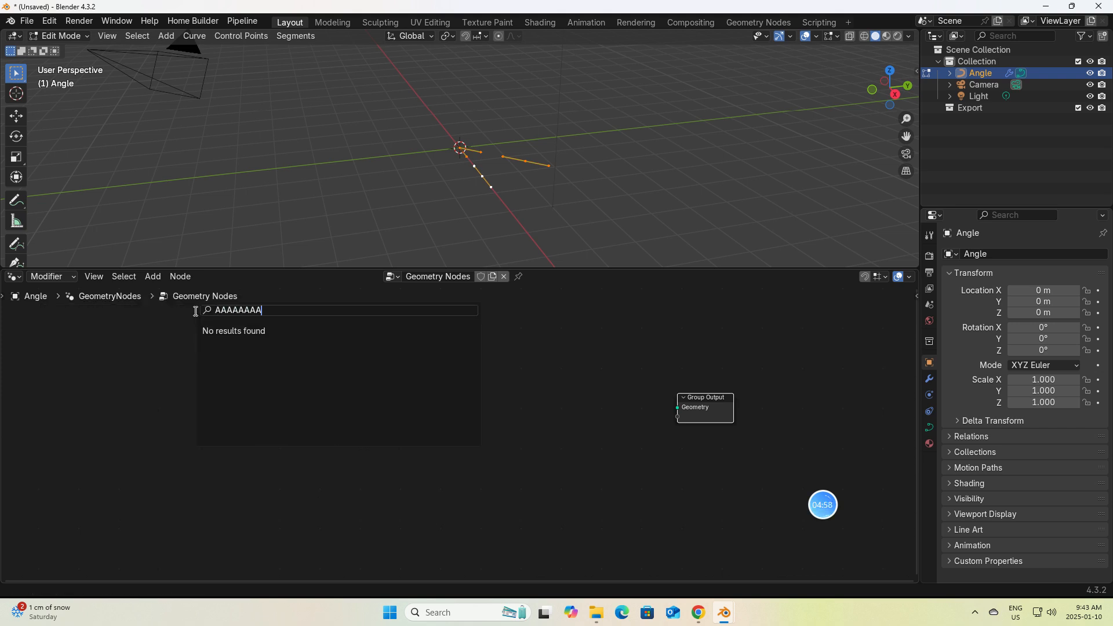
pyautogui.press('BackSpace')
pyautogui.press('BackSpace')
pyautogui.press('BackSpace')
pyautogui.press('BackSpace')
pyautogui.press('BackSpace')
pyautogui.press('BackSpace')
pyautogui.press('BackSpace')
pyautogui.press('BackSpace')
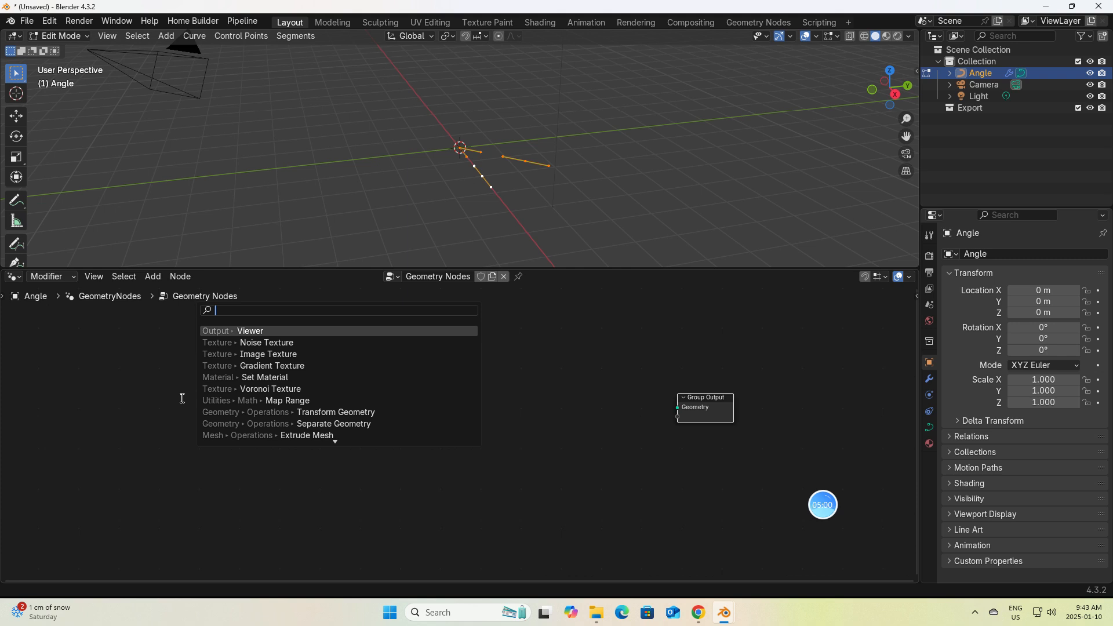
pyautogui.write('spria')
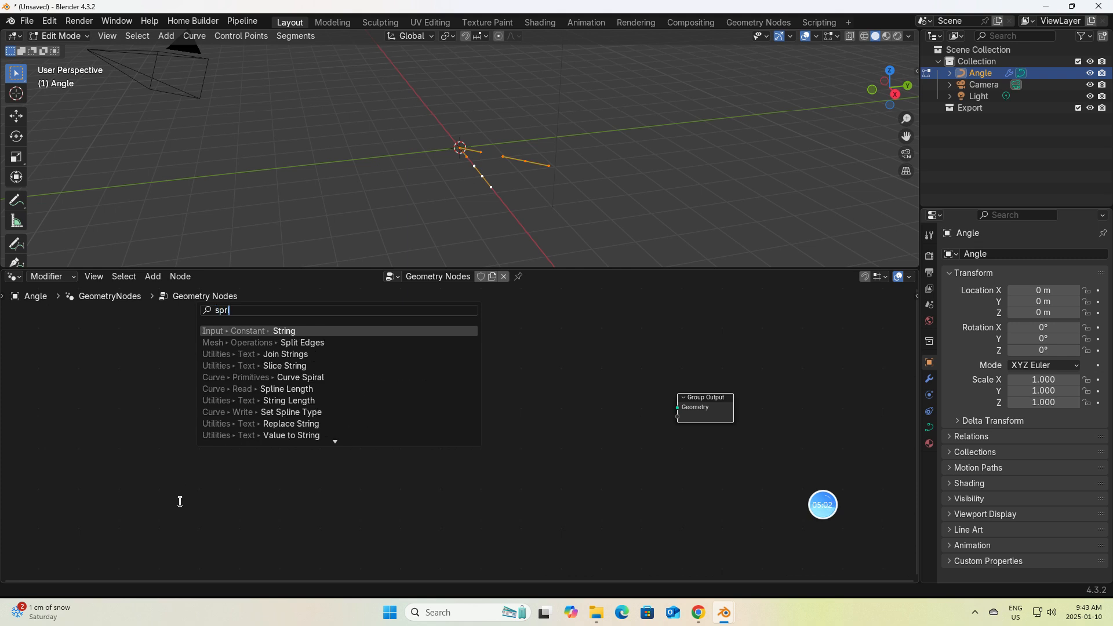
pyautogui.write('l;')
pyautogui.press('BackSpace')
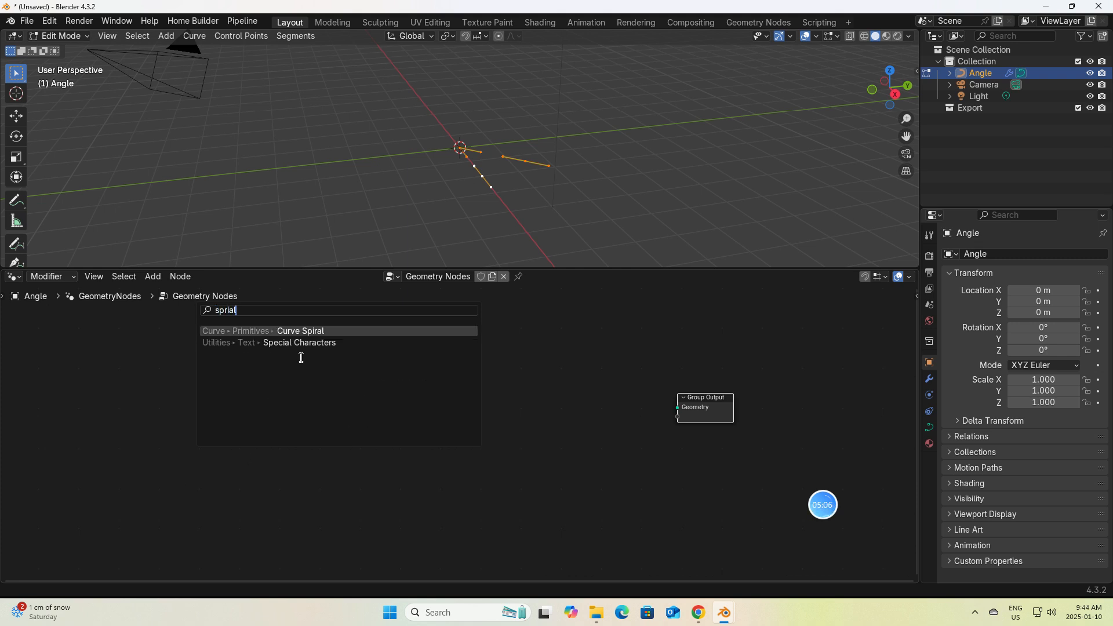
pyautogui.click(320, 330)
pyautogui.click(219, 373)
# Add a Curve to Mesh node between the Spiral and Group Output nodes
pyautogui.scroll(1, 231, 370)
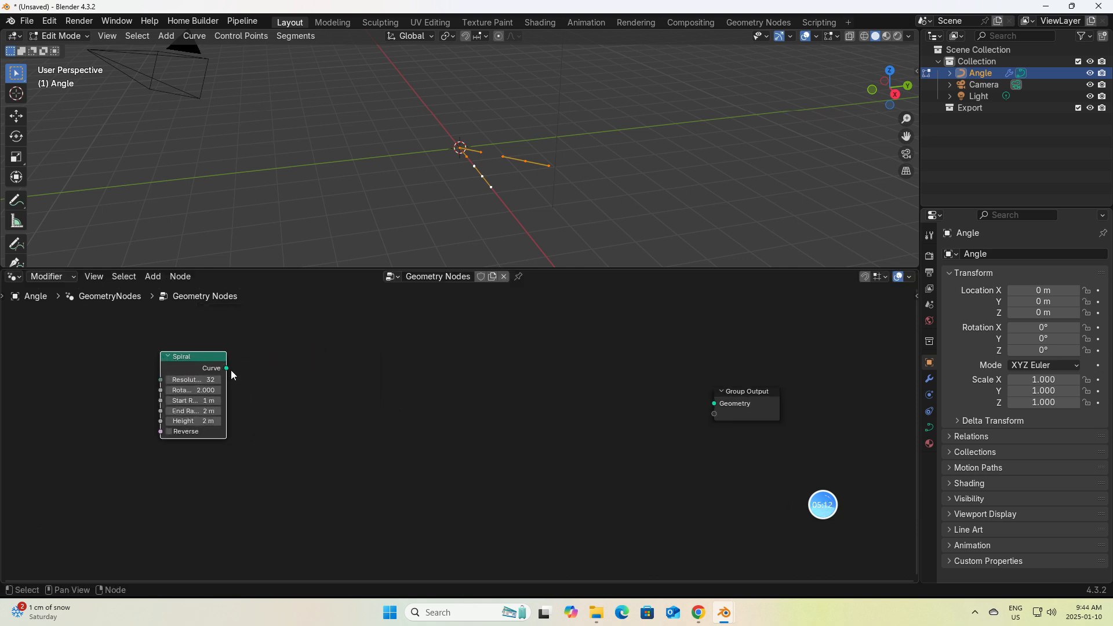
pyautogui.scroll(1, 230, 370)
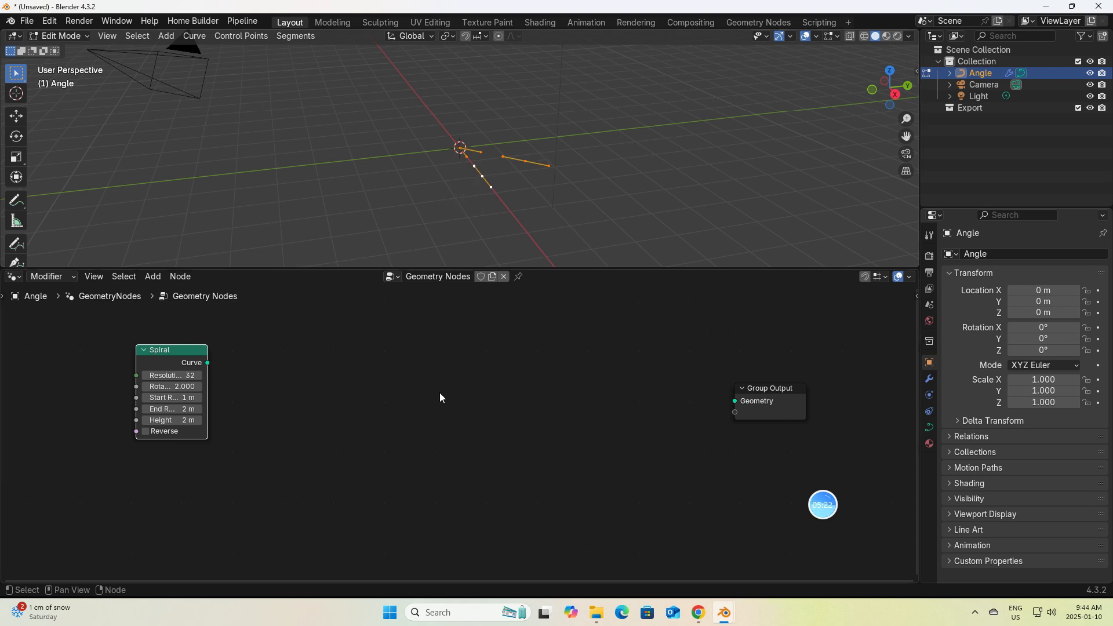
pyautogui.hotkey('shift', 'a')
pyautogui.write('A')
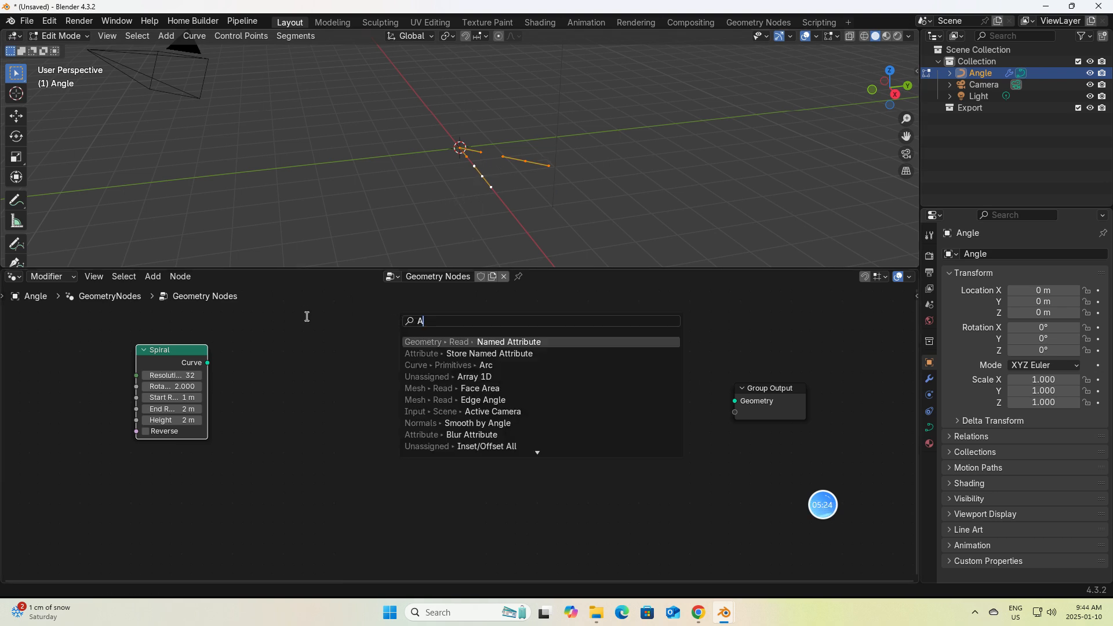
pyautogui.press('BackSpace')
pyautogui.write('curve')
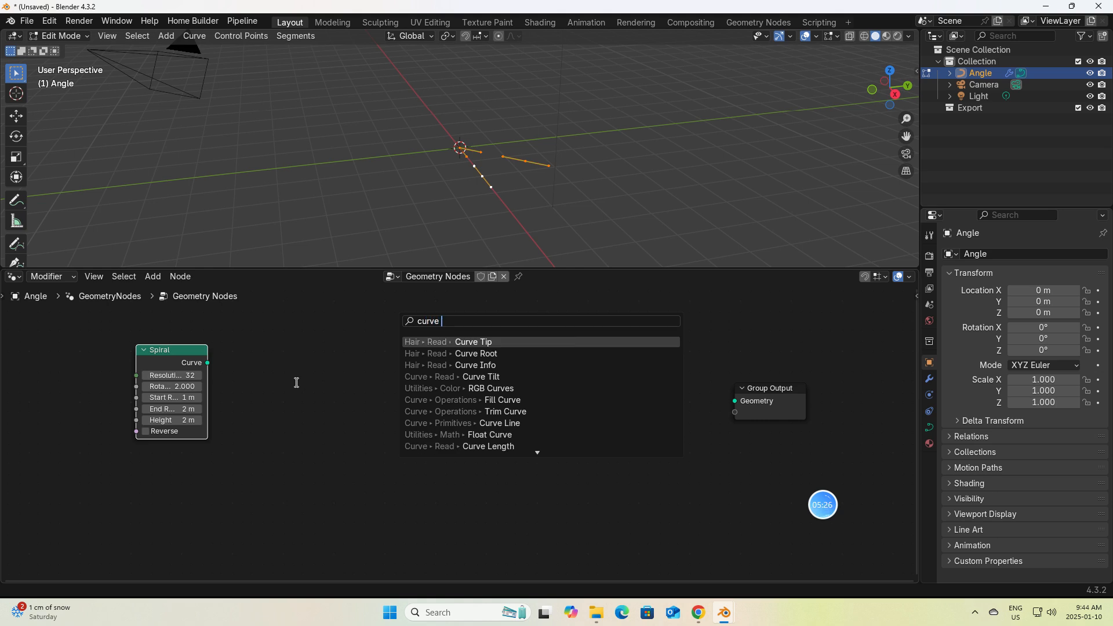
pyautogui.write(' to me')
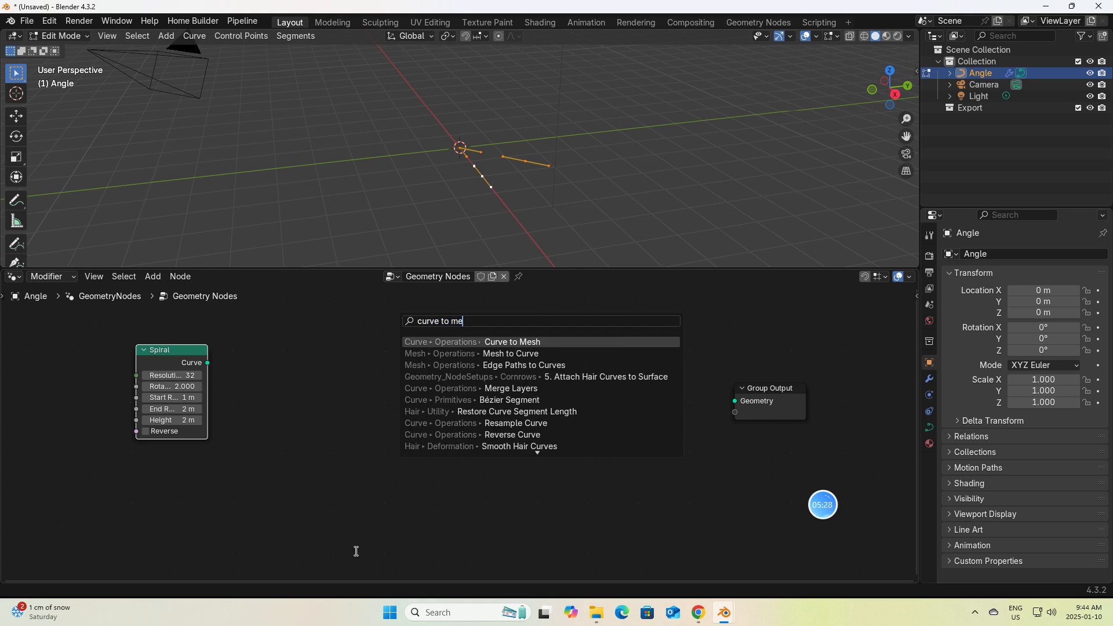
pyautogui.click(534, 342)
pyautogui.click(527, 360)
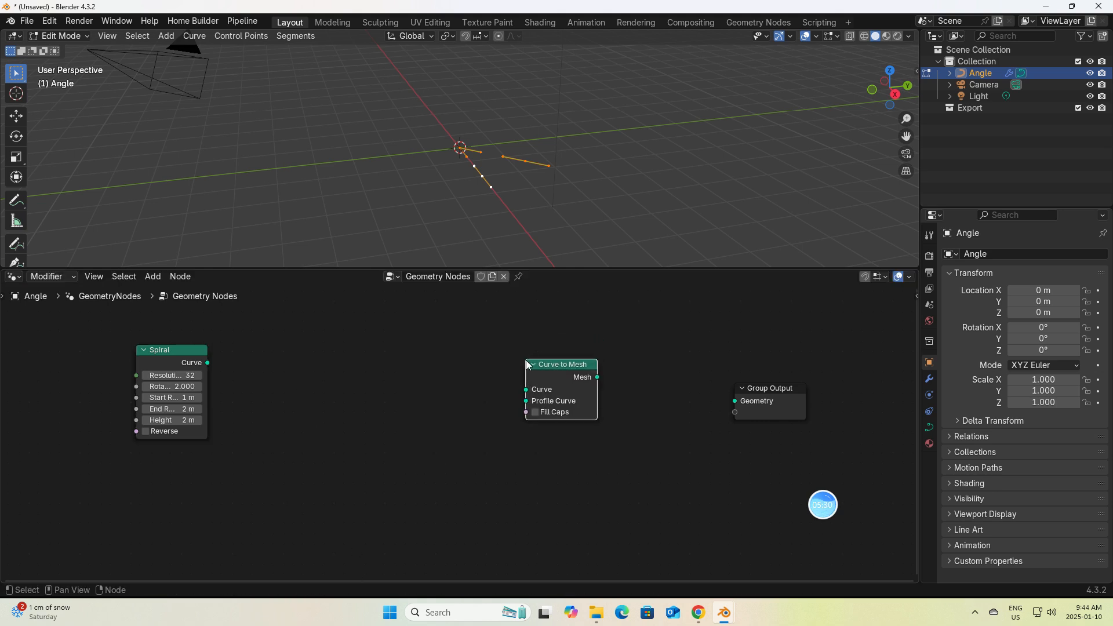
# Connect the Spiral's Curve output to the Curve to Mesh node's Curve input, and its Mesh output to Group Output's Geometry
pyautogui.moveTo(597, 378); pyautogui.dragTo(651, 388)
pyautogui.moveTo(730, 399); pyautogui.dragTo(734, 401)
pyautogui.moveTo(207, 364); pyautogui.dragTo(525, 390)
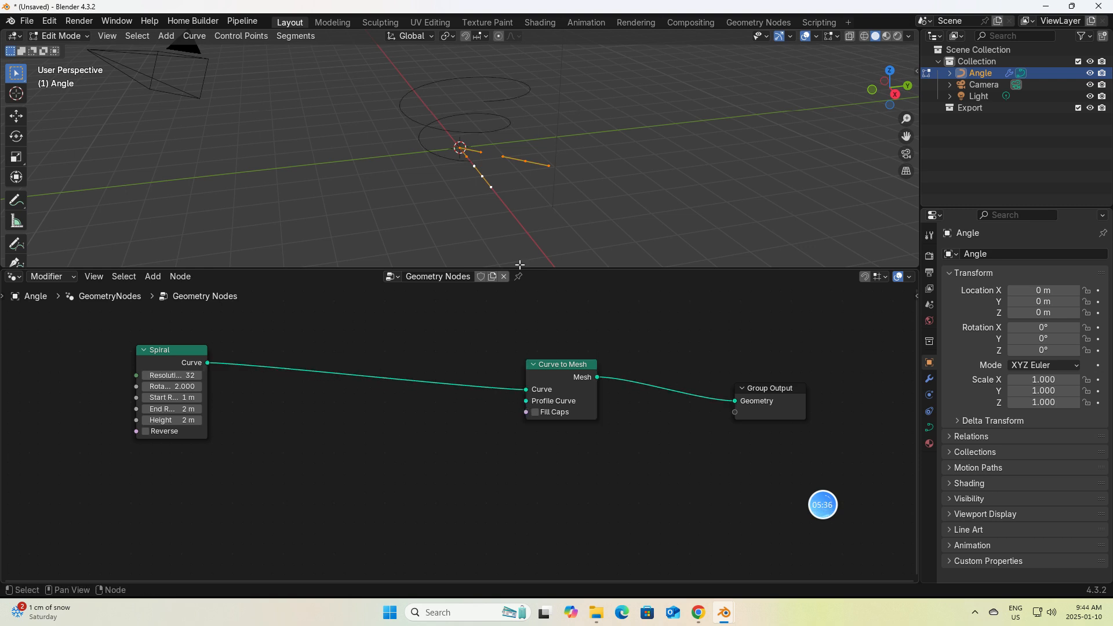
# Enlarge the 3D viewport downward over the node editor and switch the curve object to Object Mode
pyautogui.moveTo(906, 136); pyautogui.dragTo(906, 182)
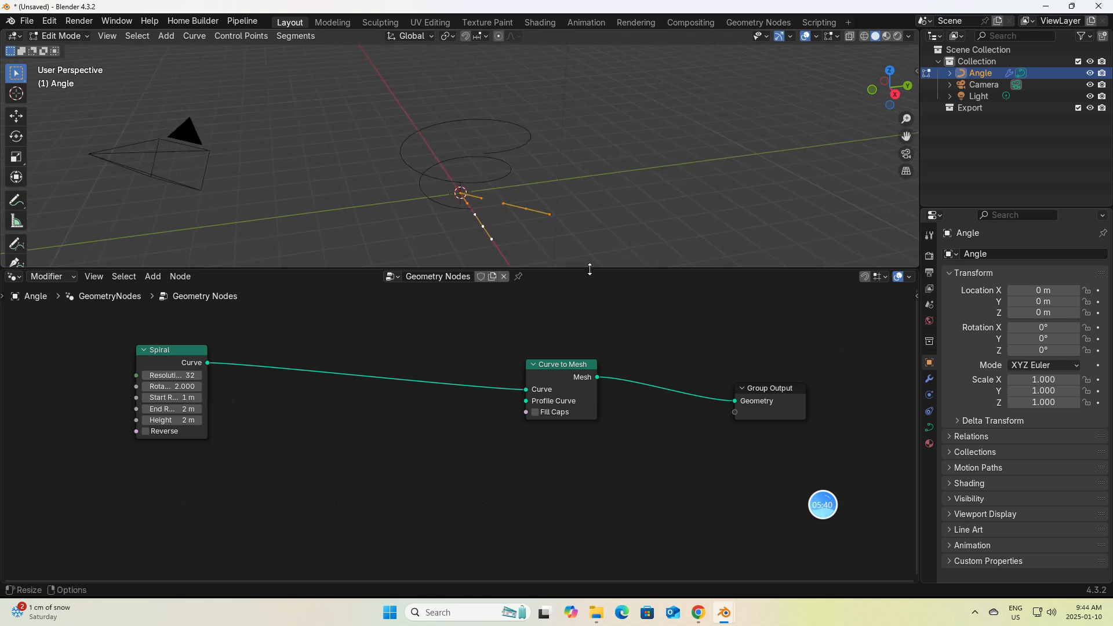
pyautogui.moveTo(589, 269); pyautogui.dragTo(589, 329)
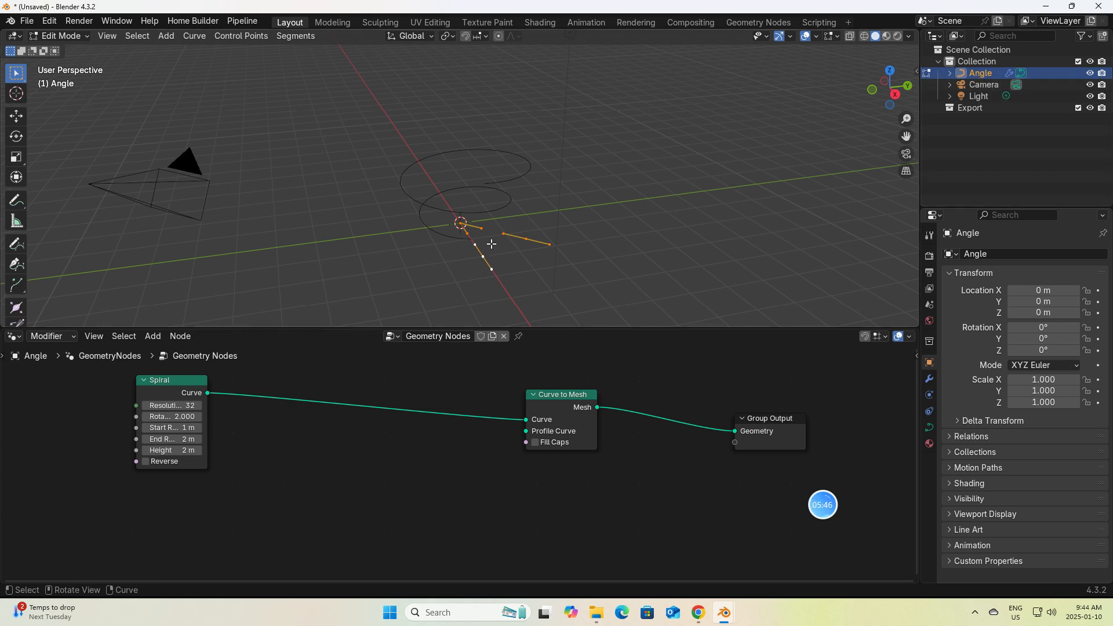
pyautogui.click(86, 36)
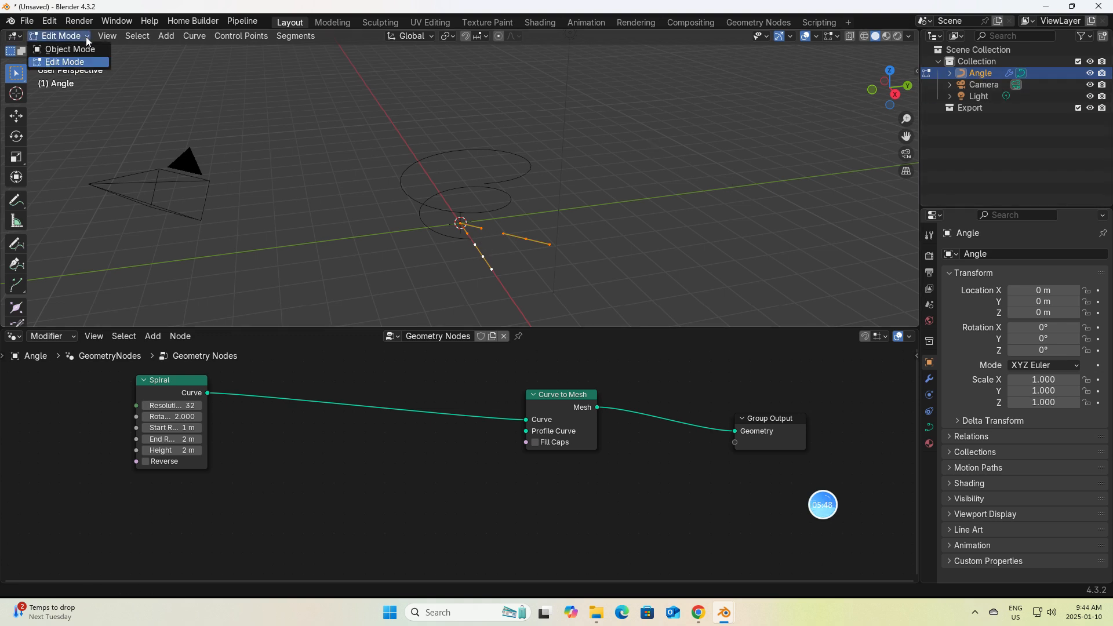
pyautogui.click(76, 49)
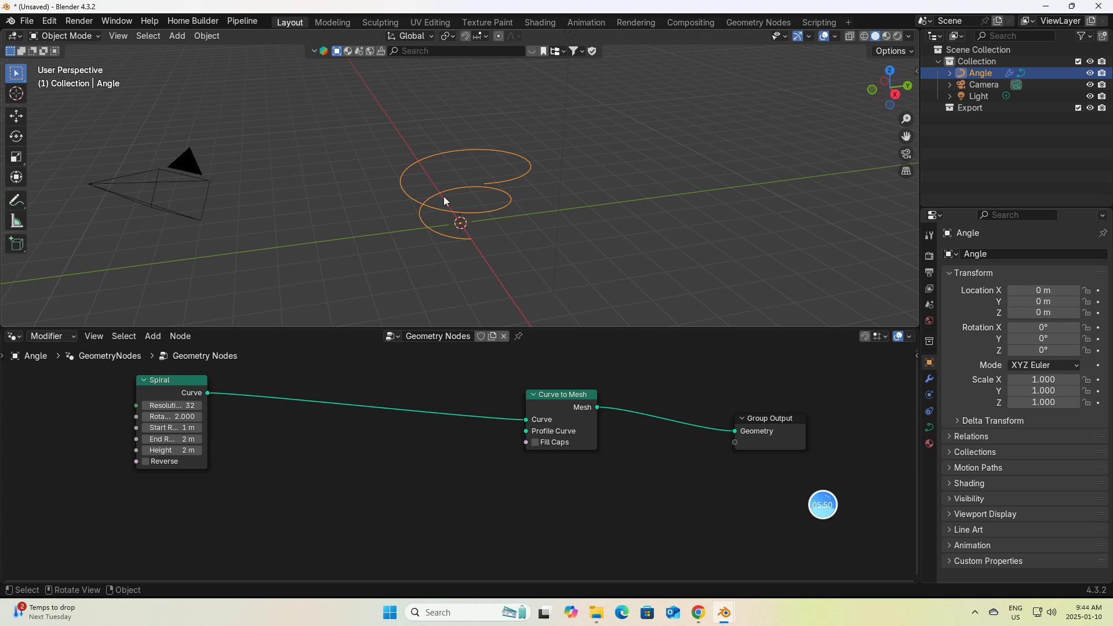
# Rename the Angle object in the scene collection as "water tonado"
pyautogui.doubleClick(989, 73)
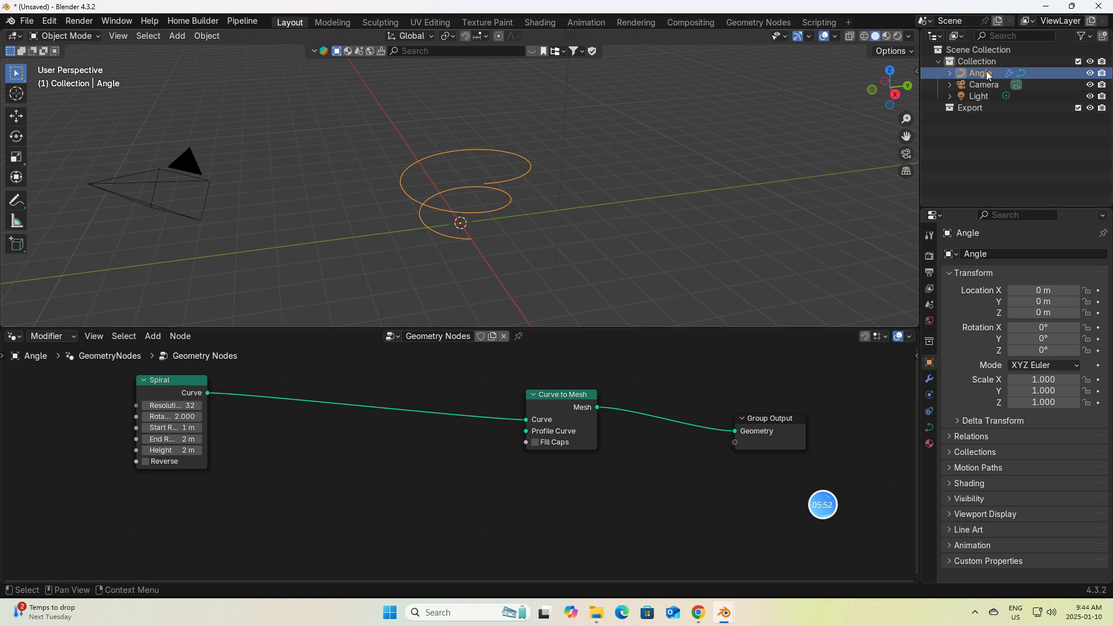
pyautogui.press('BackSpace')
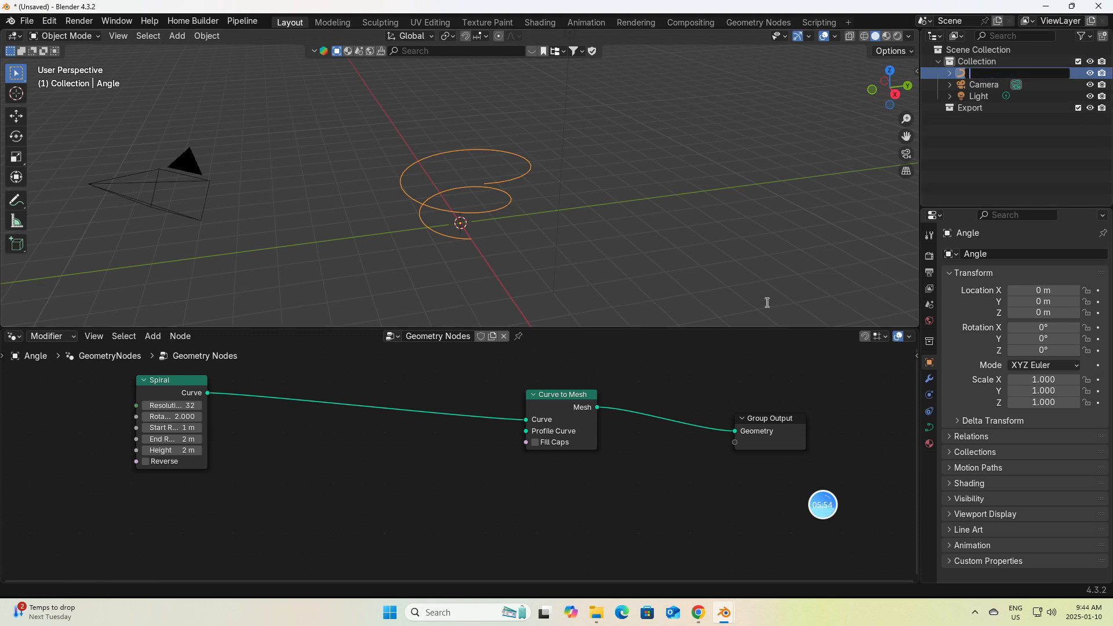
pyautogui.write('water tonado')
pyautogui.press('Return')
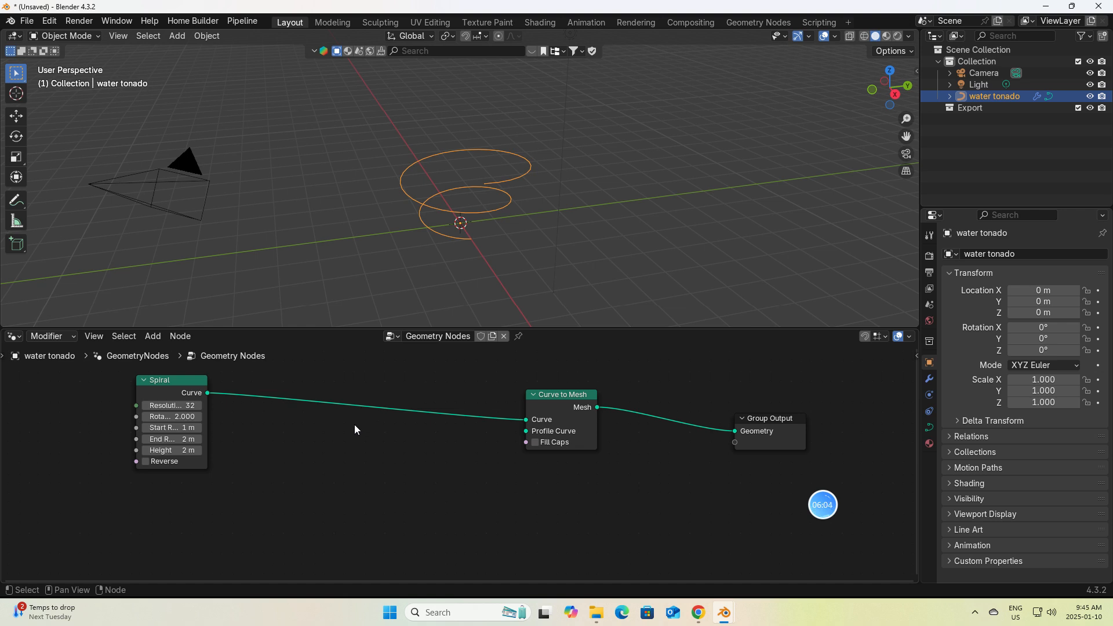
# Set the Spiral node's Resolution to 89 and its Rotations to 3.264
pyautogui.click(163, 406)
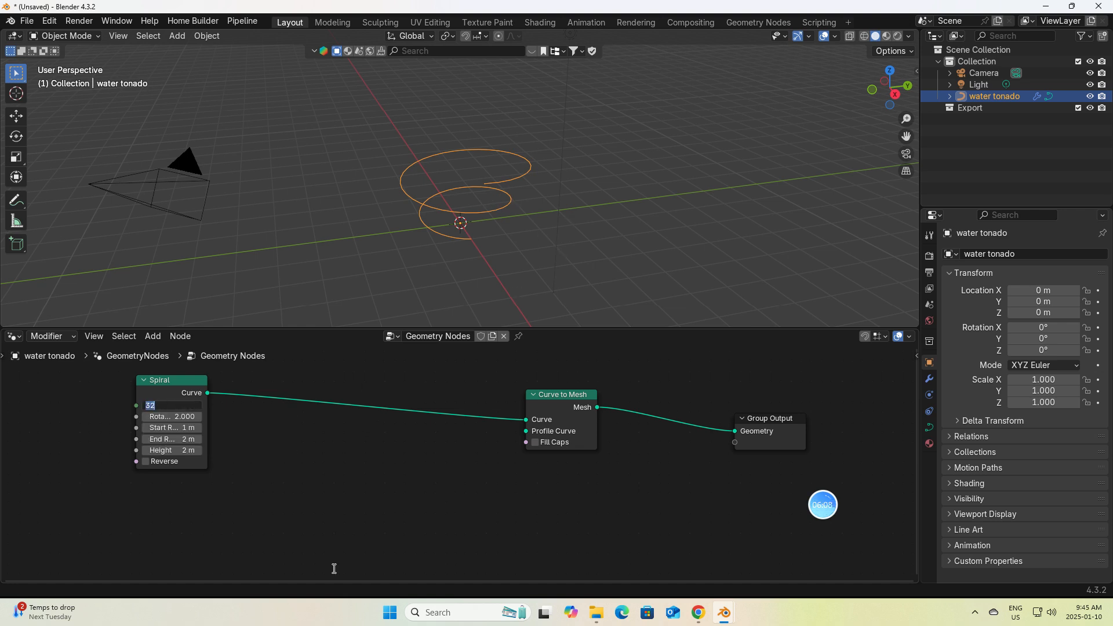
pyautogui.press('BackSpace')
pyautogui.write('89')
pyautogui.press('Return')
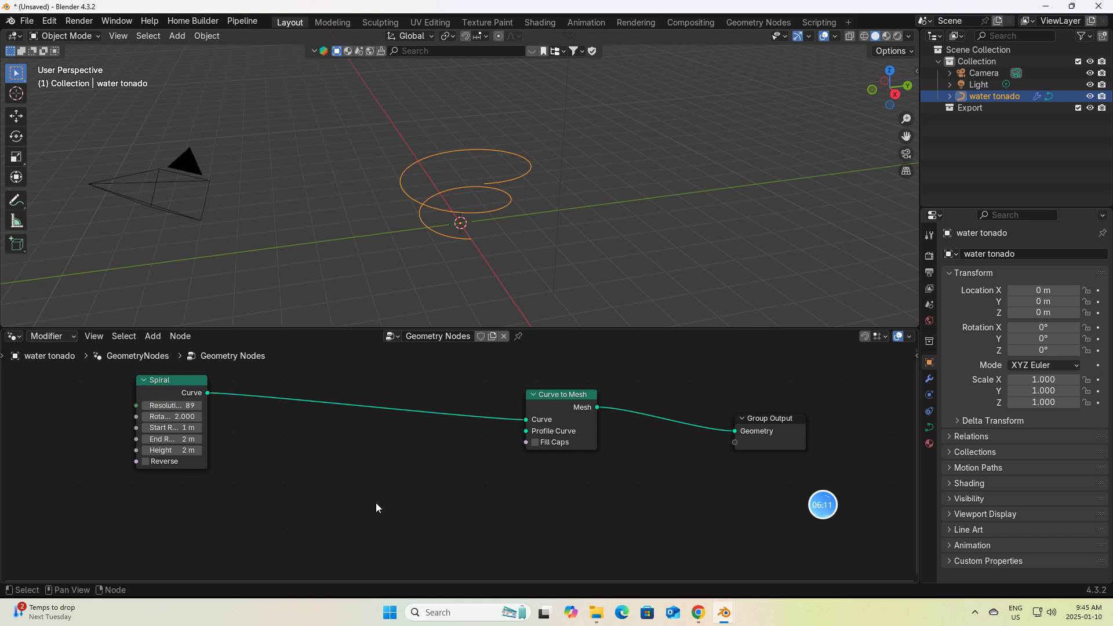
pyautogui.click(172, 416)
pyautogui.press('BackSpace')
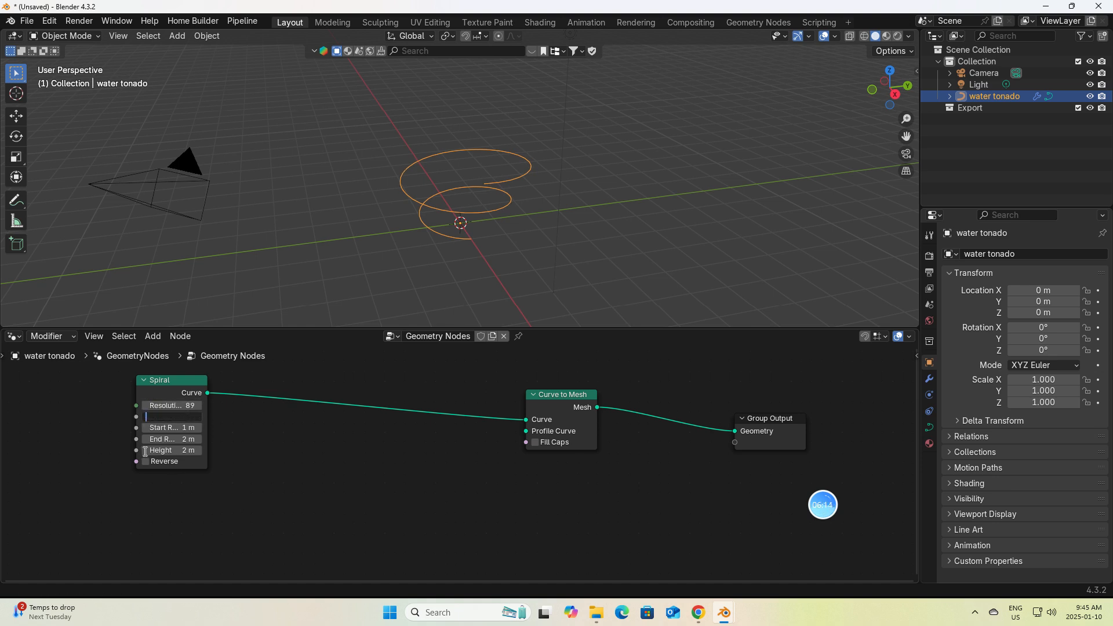
pyautogui.press('Return')
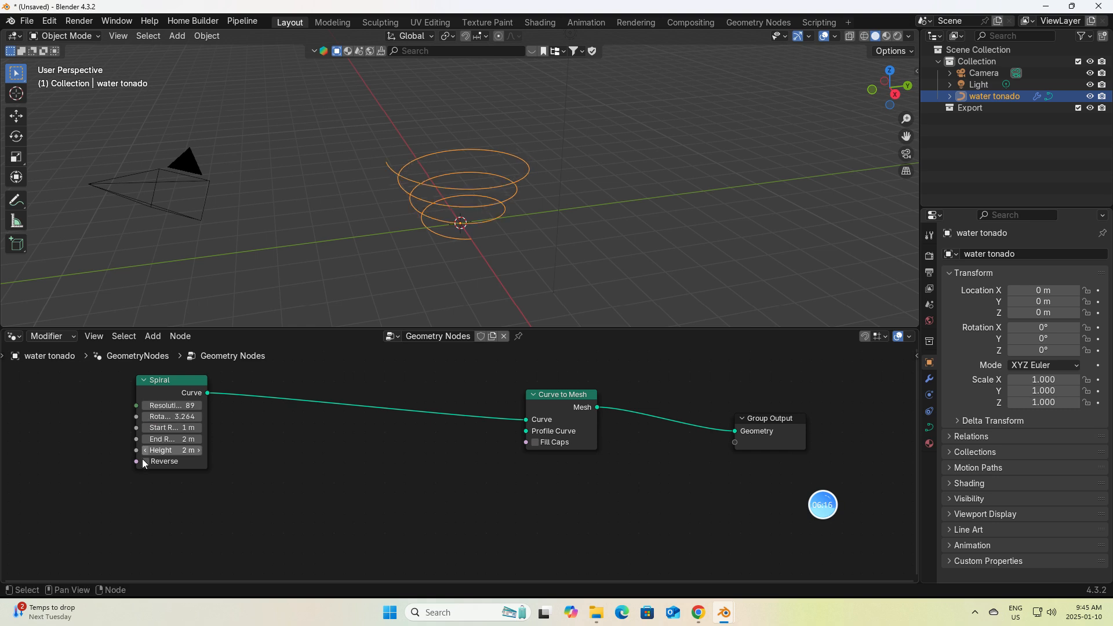
# Set the Spiral node's Start Radius to 0.08 m and its Height to 4.3 m
pyautogui.click(169, 428)
pyautogui.press('BackSpace')
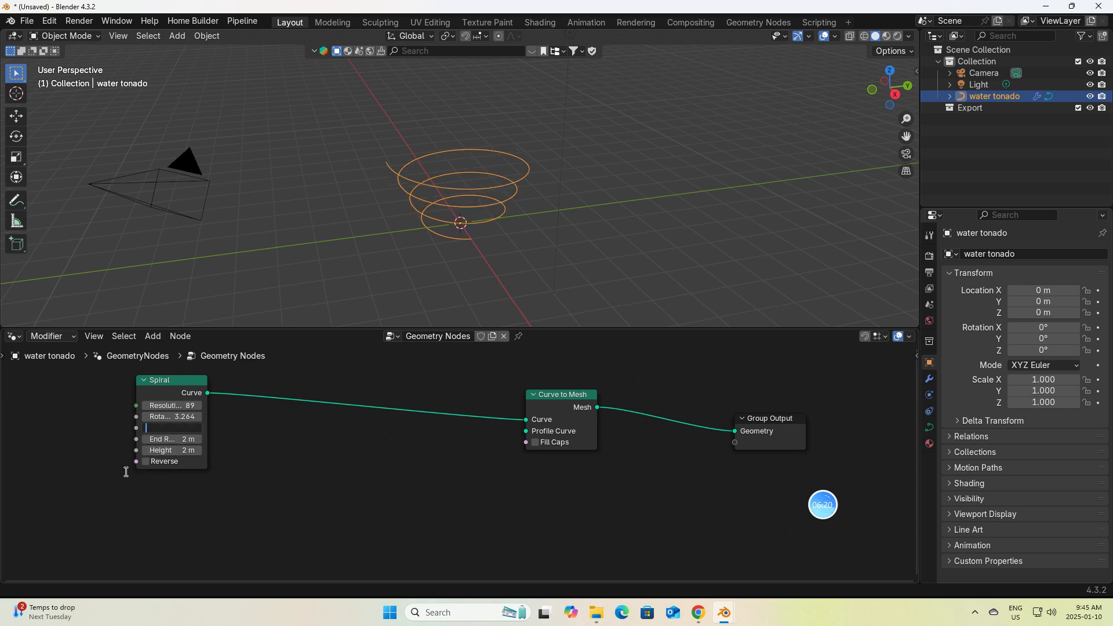
pyautogui.press('Return')
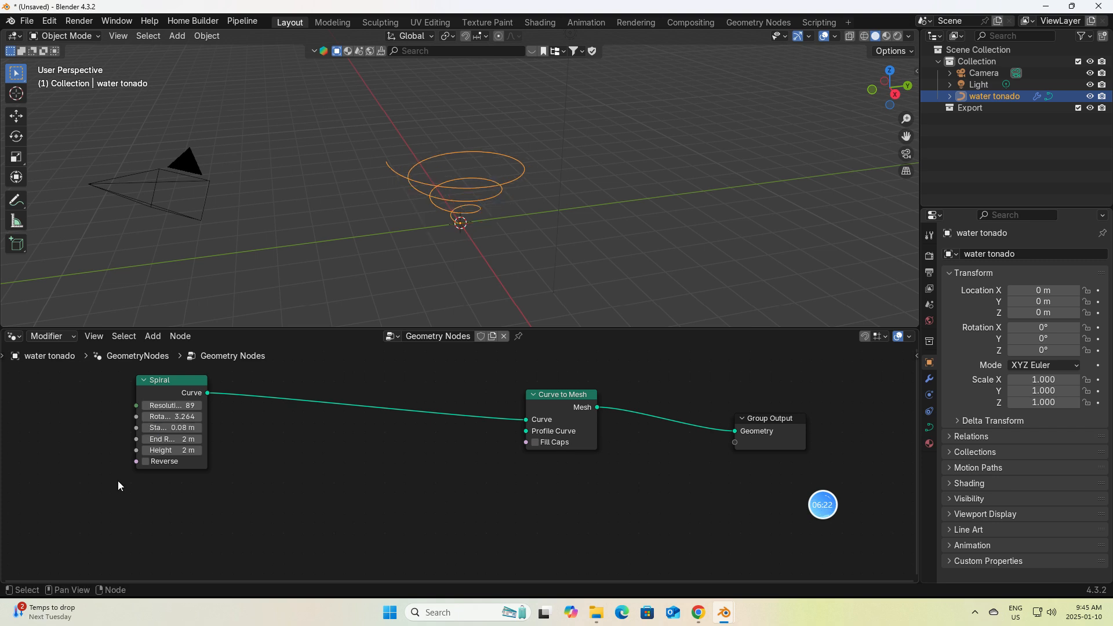
pyautogui.moveTo(560, 254); pyautogui.dragTo(559, 226, button='middle')
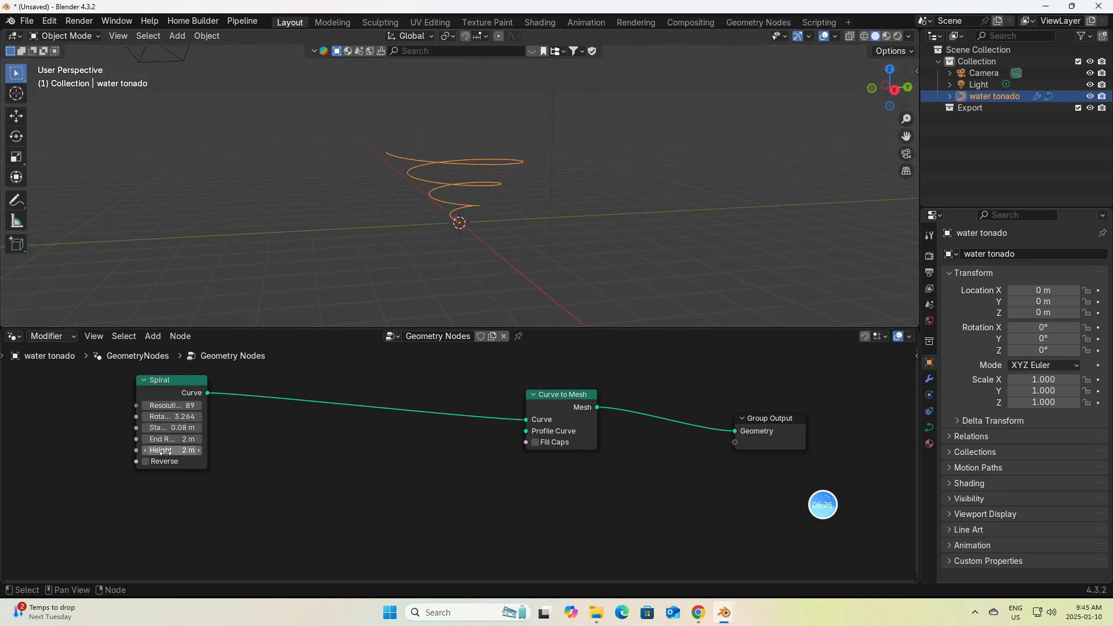
pyautogui.moveTo(162, 451); pyautogui.dragTo(217, 451)
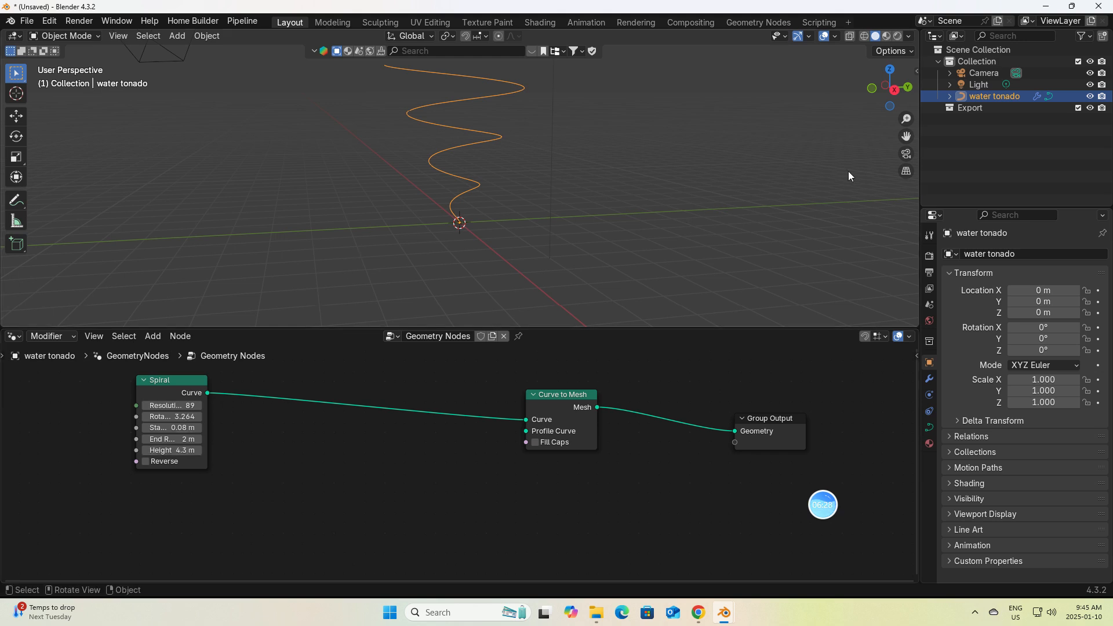
# Increase the Spiral node's Resolution to 184 and its Rotations to 10.164
pyautogui.moveTo(908, 136); pyautogui.dragTo(900, 182)
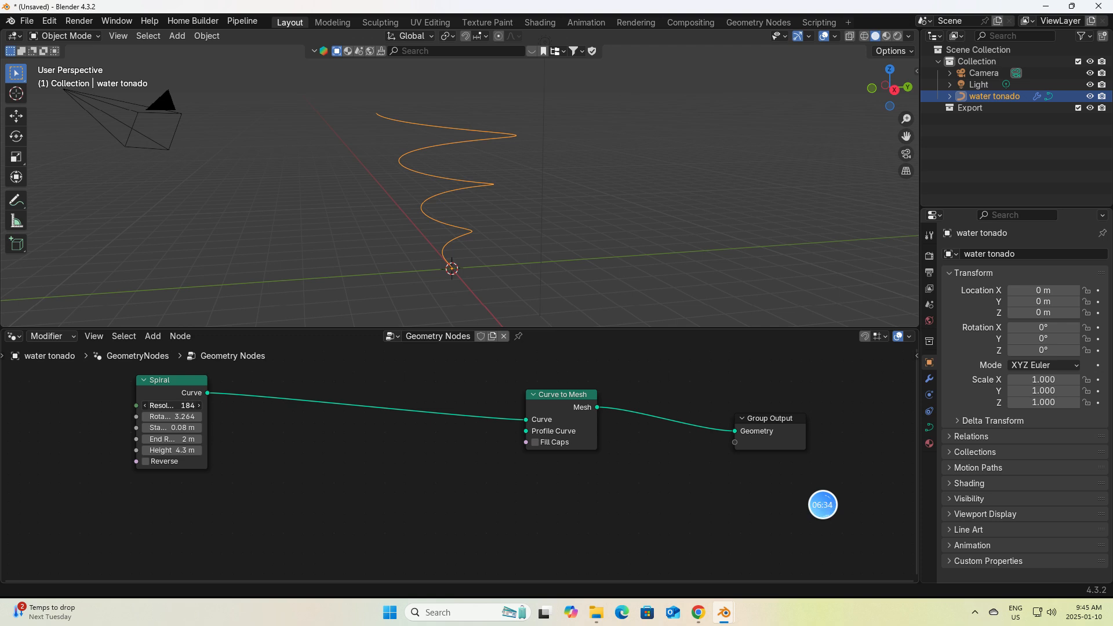
pyautogui.moveTo(166, 416); pyautogui.dragTo(525, 417)
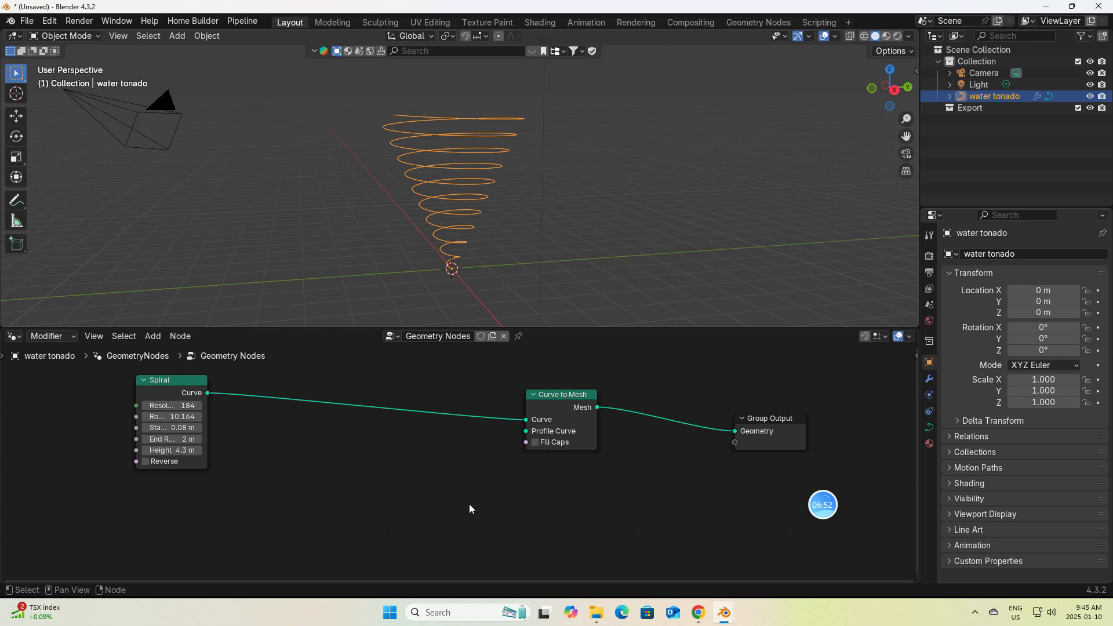
# Add a Curve Circle node and connect its Curve output to the Profile Curve input of Curve to Mesh
pyautogui.hotkey('shift', 'a')
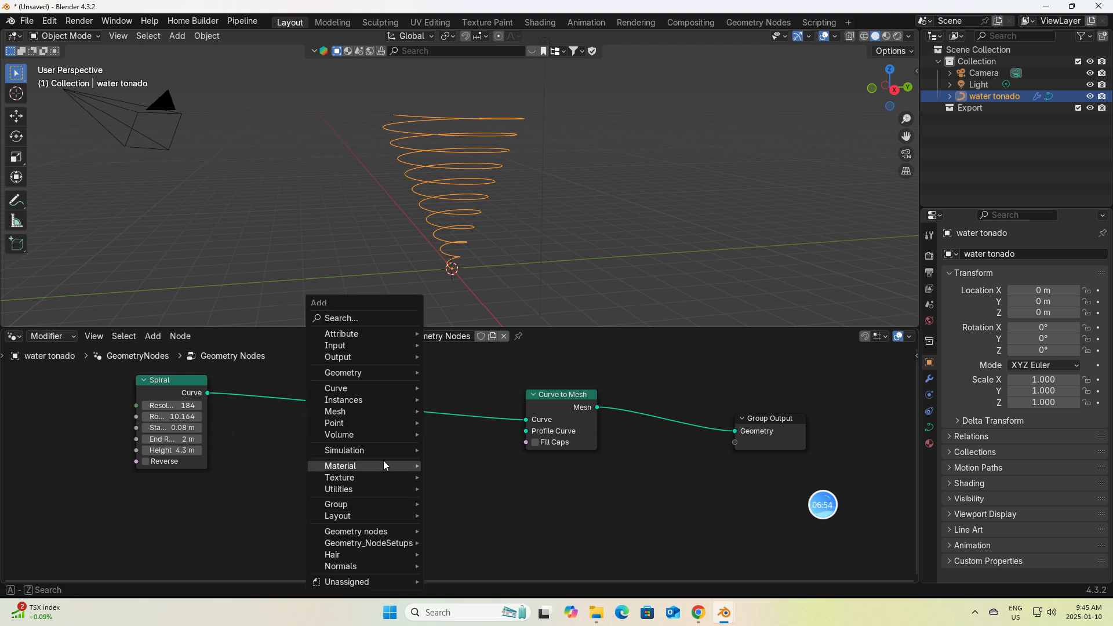
pyautogui.click(355, 319)
pyautogui.write('A')
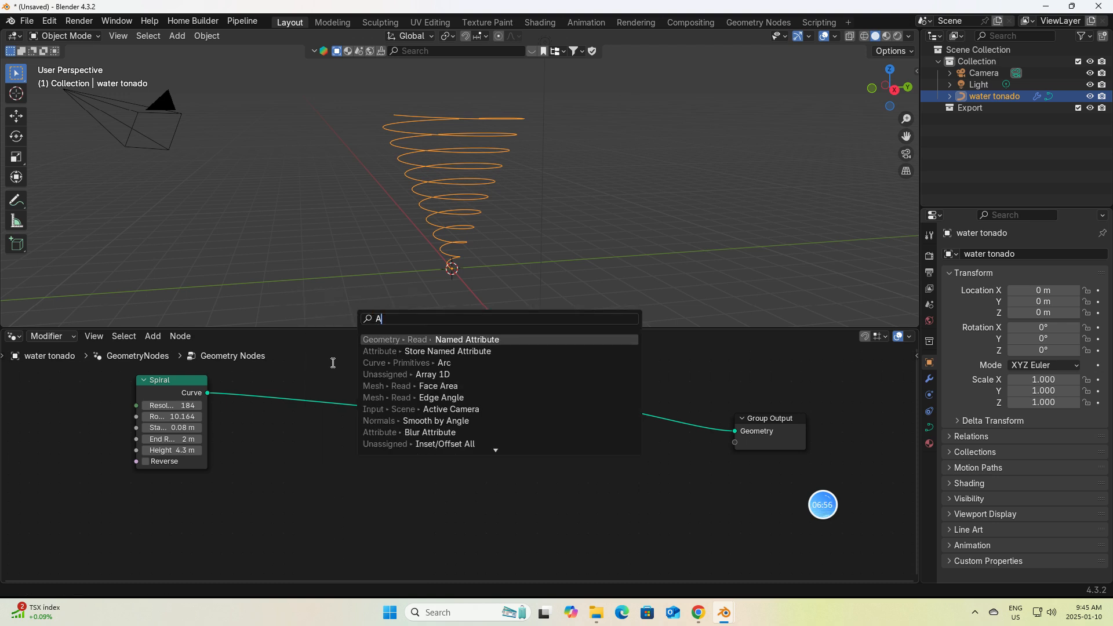
pyautogui.press('BackSpace')
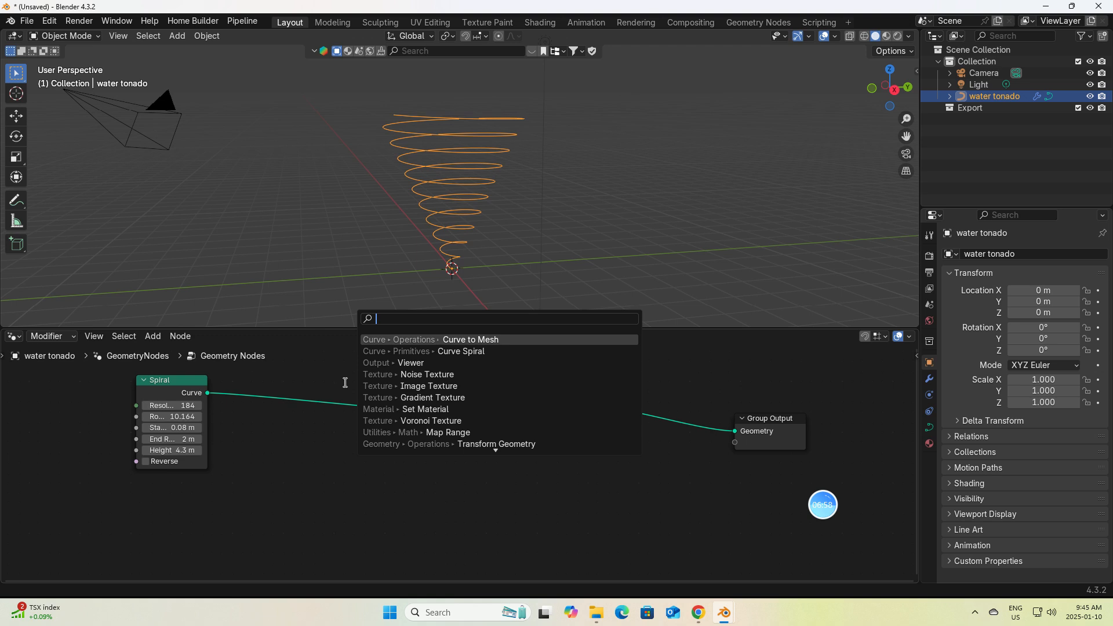
pyautogui.write('cur')
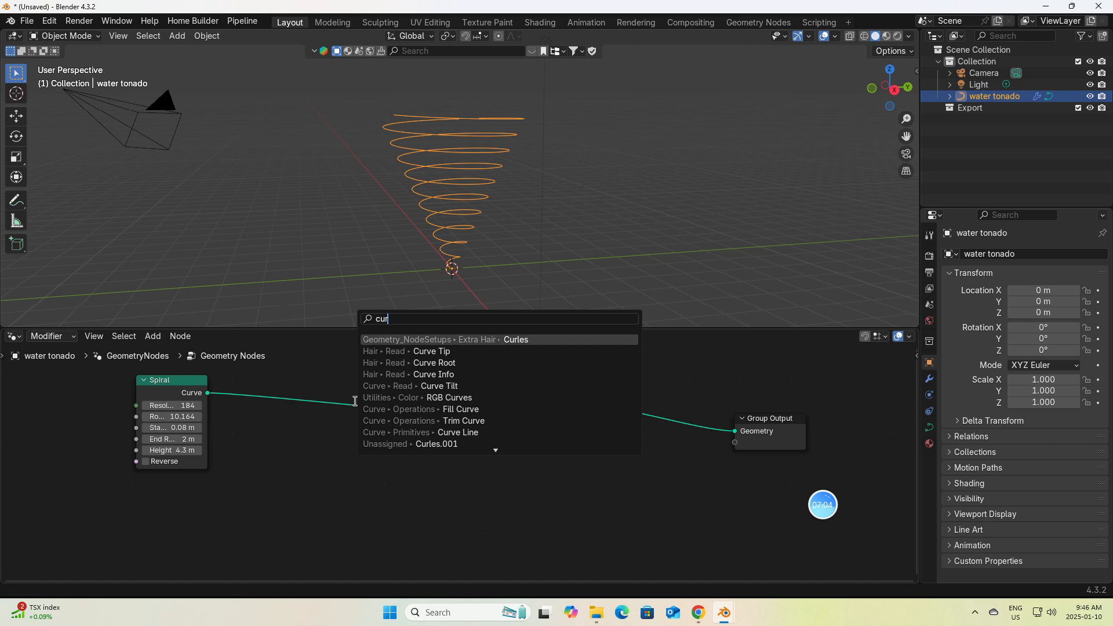
pyautogui.write('ve circl')
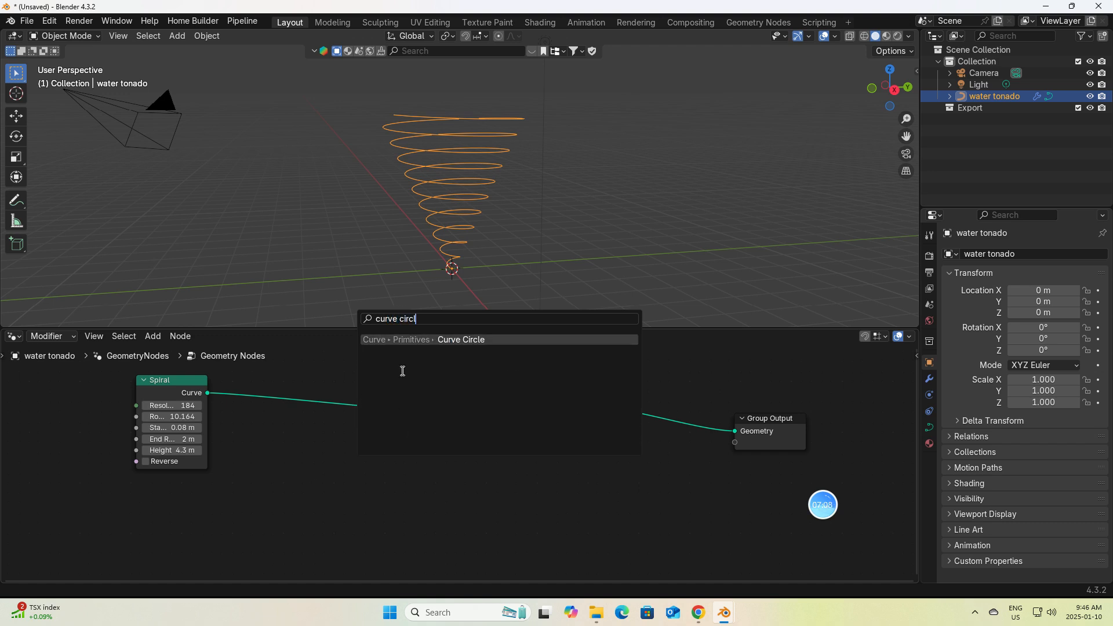
pyautogui.click(457, 339)
pyautogui.click(366, 462)
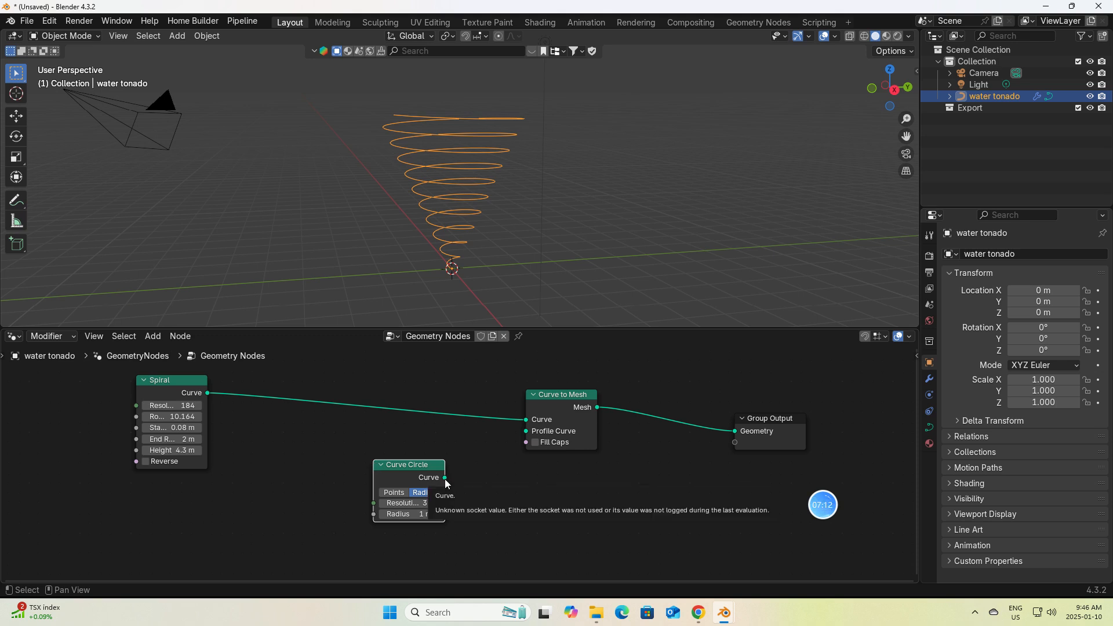
pyautogui.moveTo(445, 477); pyautogui.dragTo(527, 439)
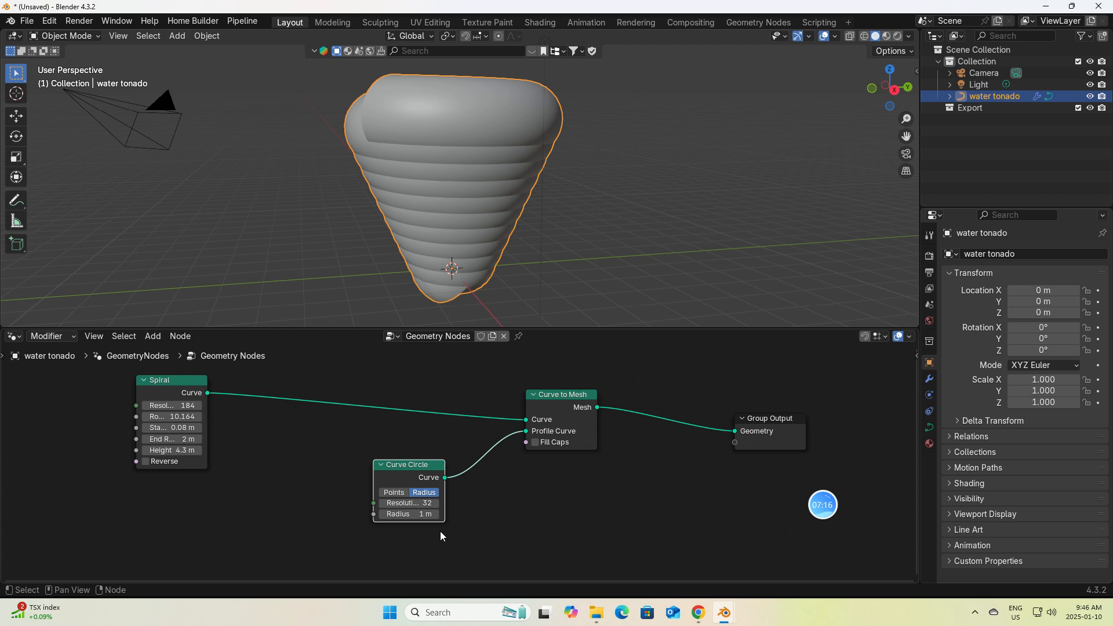
# Try radii of 0.3 m, 0.1 m and 0.2 m on the Curve Circle node
pyautogui.click(409, 514)
pyautogui.write('0.3')
pyautogui.press('Return')
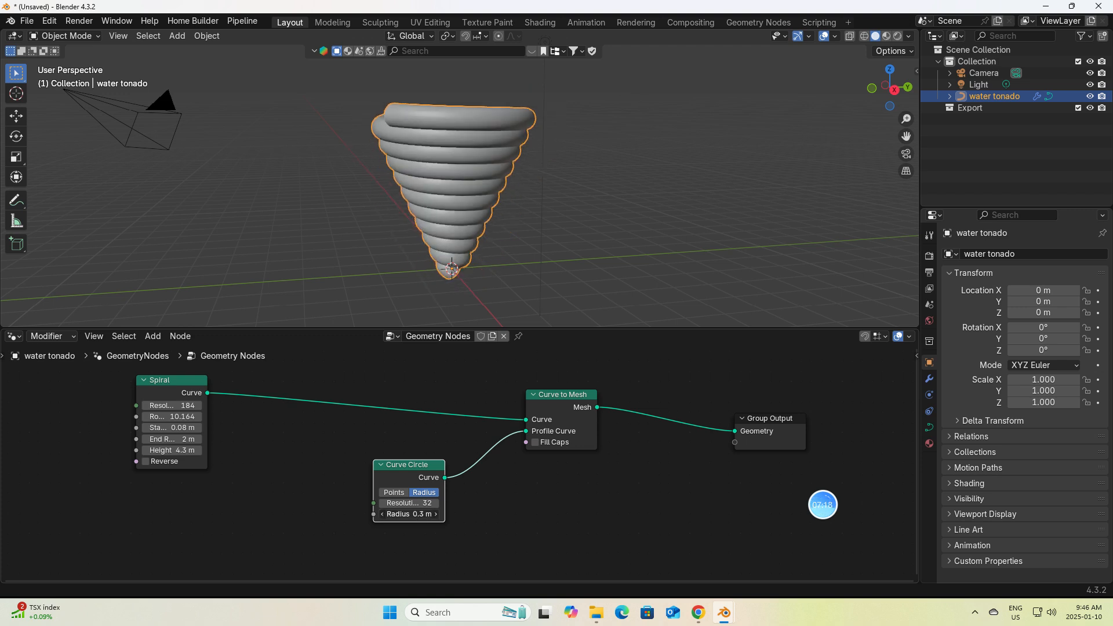
pyautogui.moveTo(409, 514)
pyautogui.mouseDown()
pyautogui.moveTo(394, 514)
pyautogui.moveTo(418, 514)
pyautogui.moveTo(406, 514)
pyautogui.mouseUp()
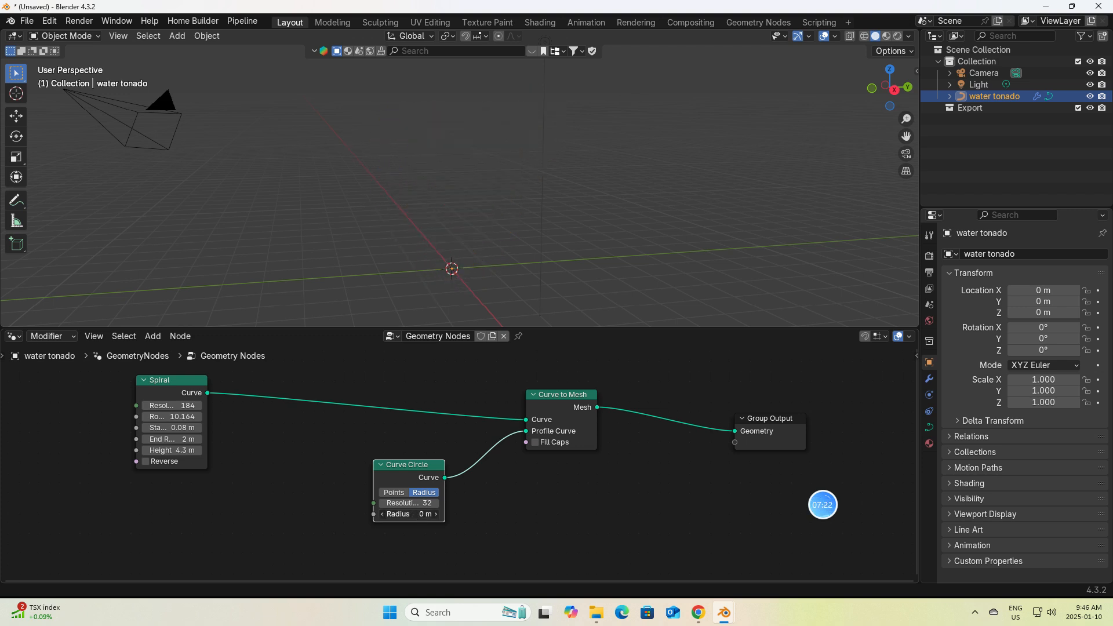
pyautogui.click(409, 514)
pyautogui.write('0.1')
pyautogui.press('Return')
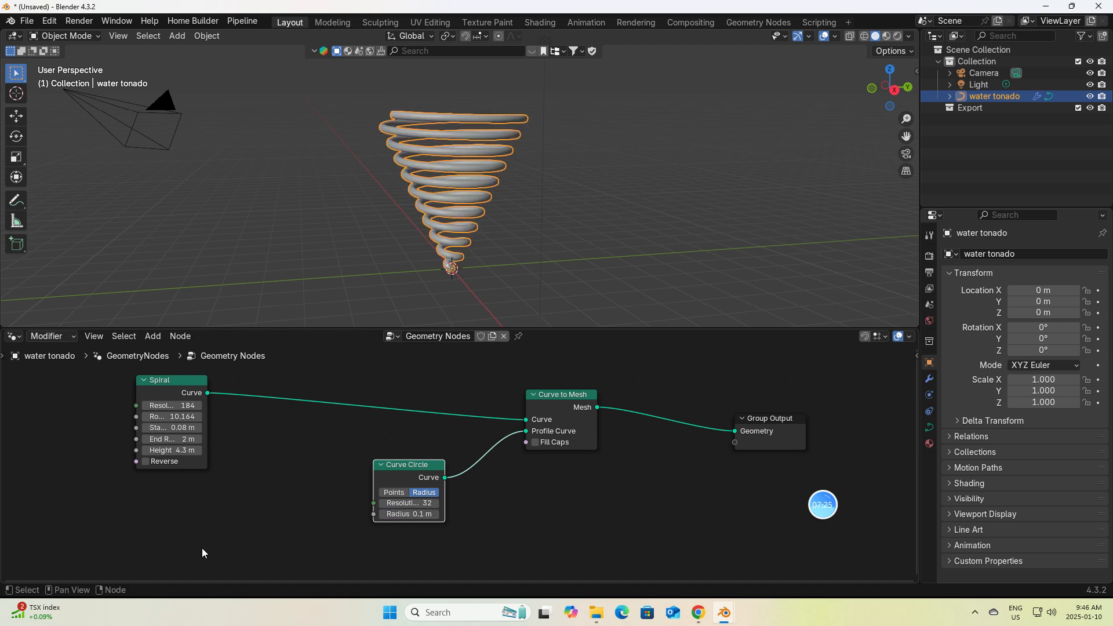
pyautogui.click(437, 515)
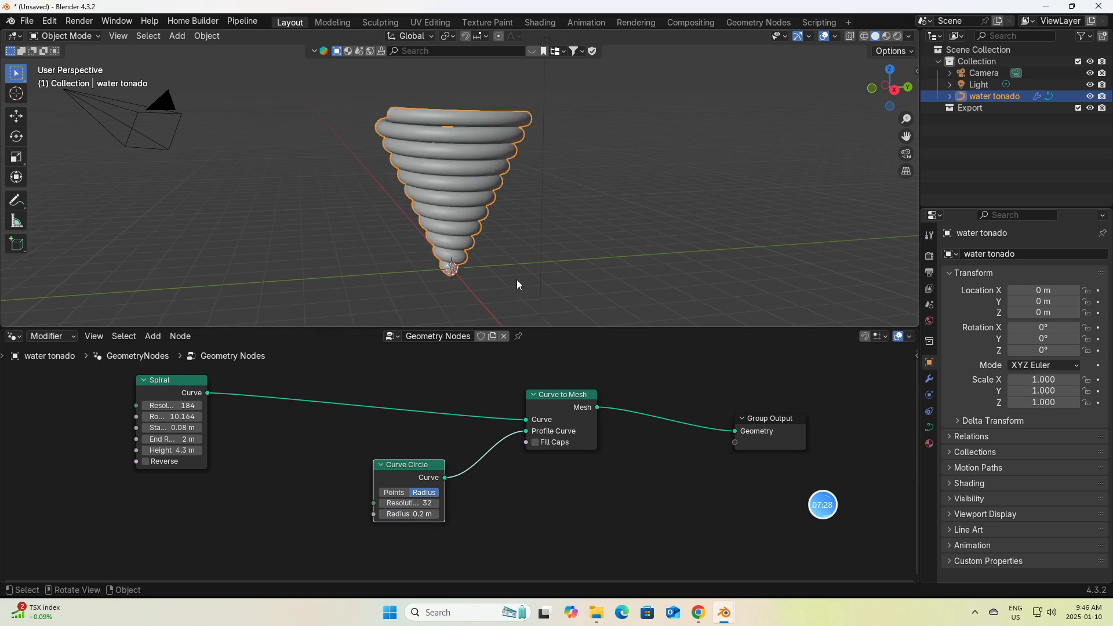
# Set the Curve Circle node's Radius to 0.15 m
pyautogui.moveTo(517, 279); pyautogui.dragTo(521, 219, button='middle')
pyautogui.click(400, 515)
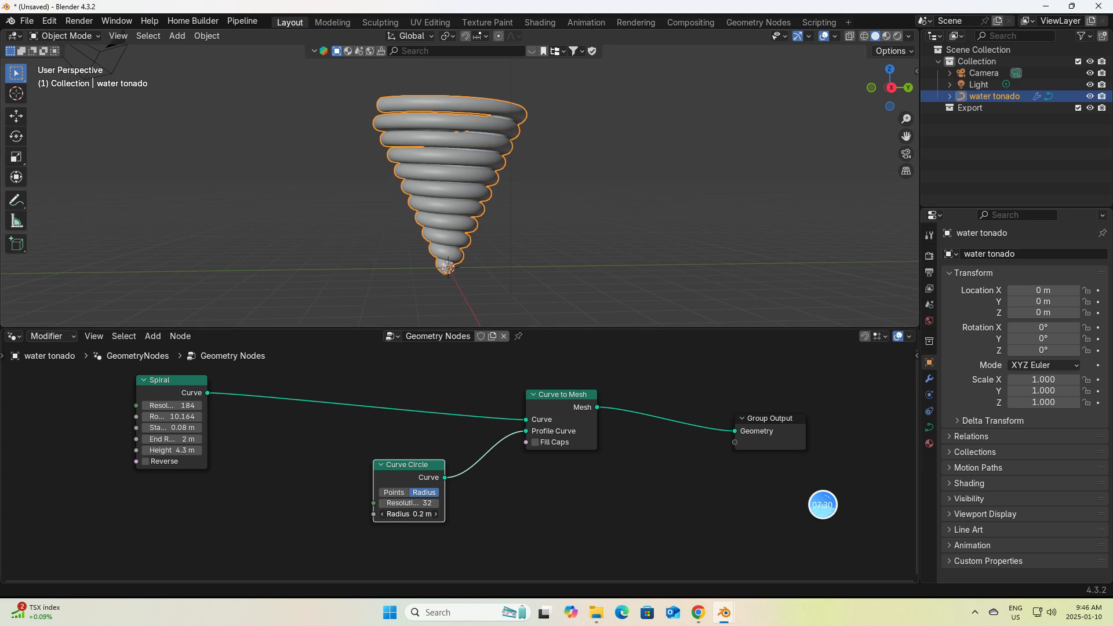
pyautogui.press('BackSpace')
pyautogui.write('0.15')
pyautogui.press('Return')
pyautogui.moveTo(544, 243)
pyautogui.mouseDown(button='middle')
pyautogui.moveTo(529, 248)
pyautogui.moveTo(560, 247)
pyautogui.mouseUp(button='middle')
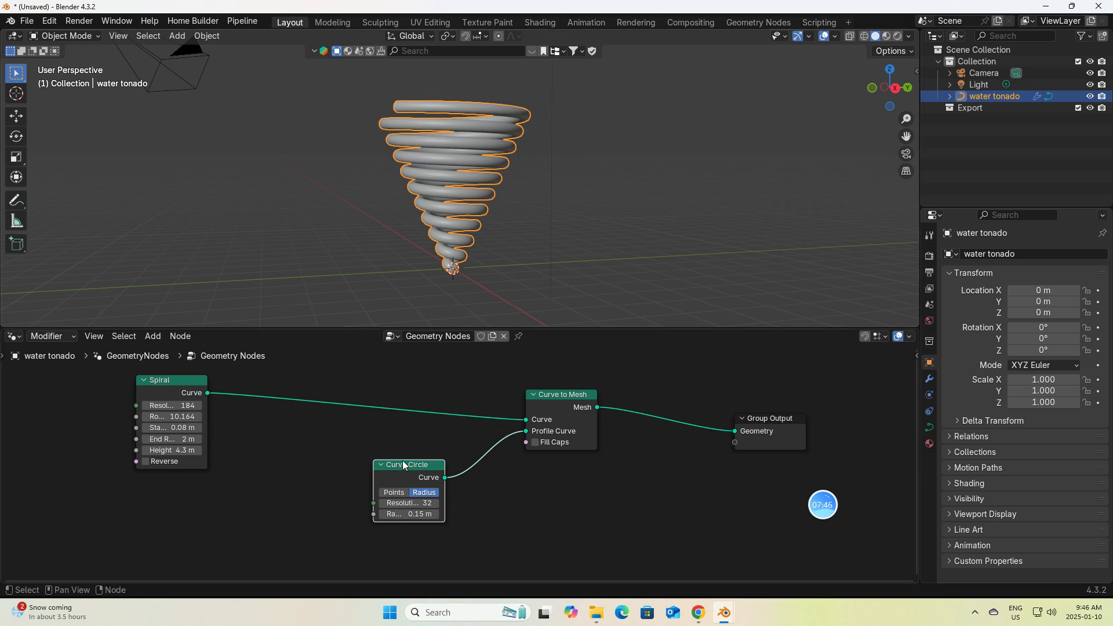
# Move the Curve Circle node down and insert a Set Curve Radius node between Spiral and Curve to Mesh
pyautogui.moveTo(405, 465); pyautogui.dragTo(409, 528)
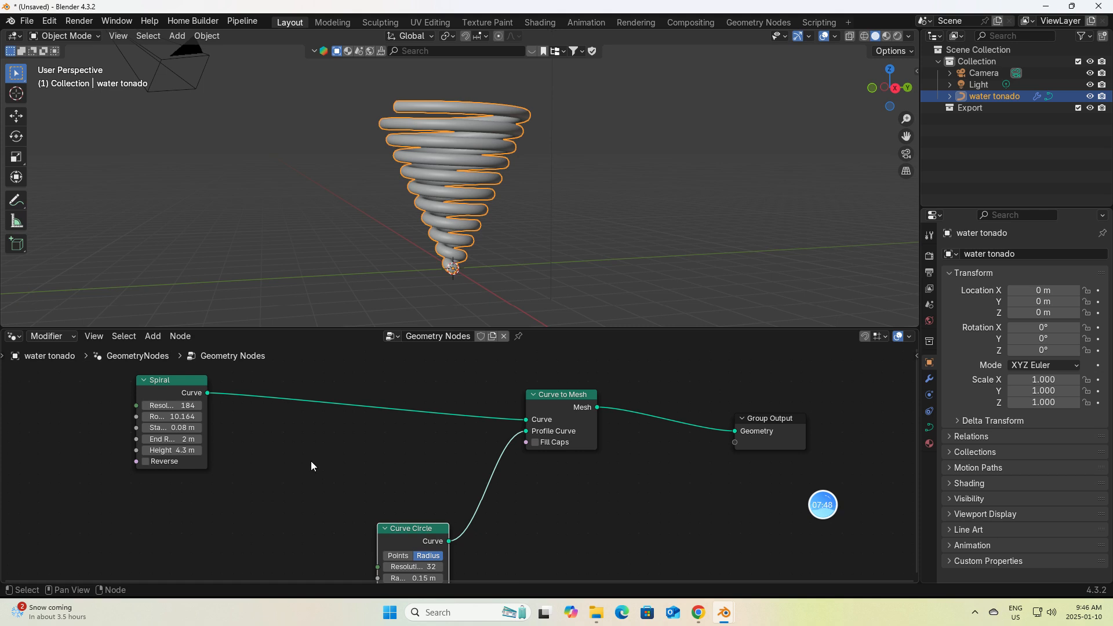
pyautogui.hotkey('shift', 'a')
pyautogui.click(256, 315)
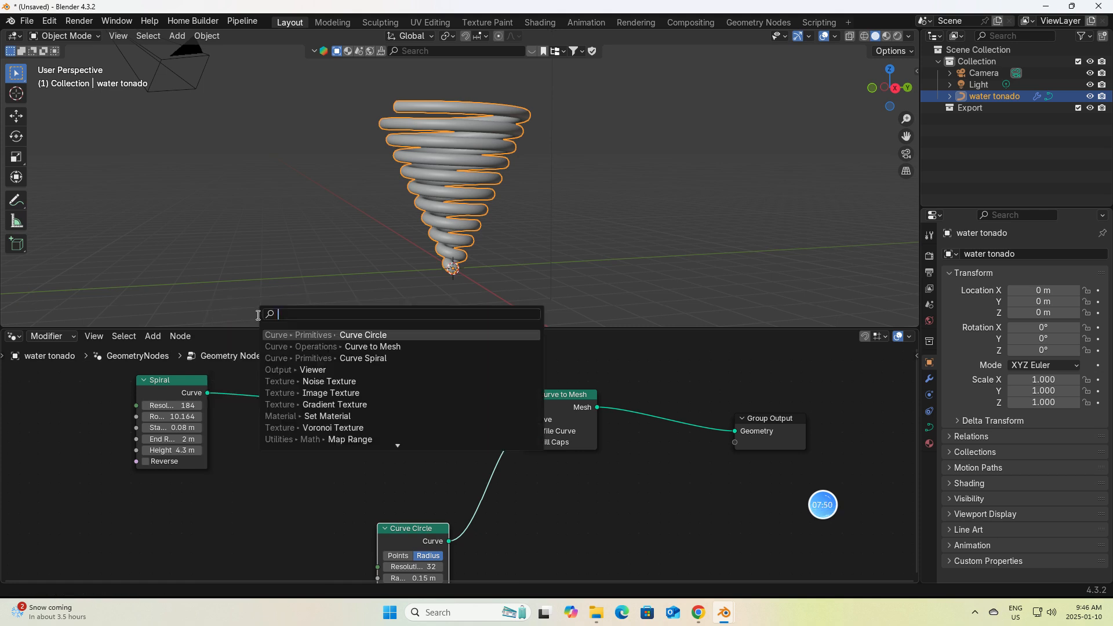
pyautogui.write('AA')
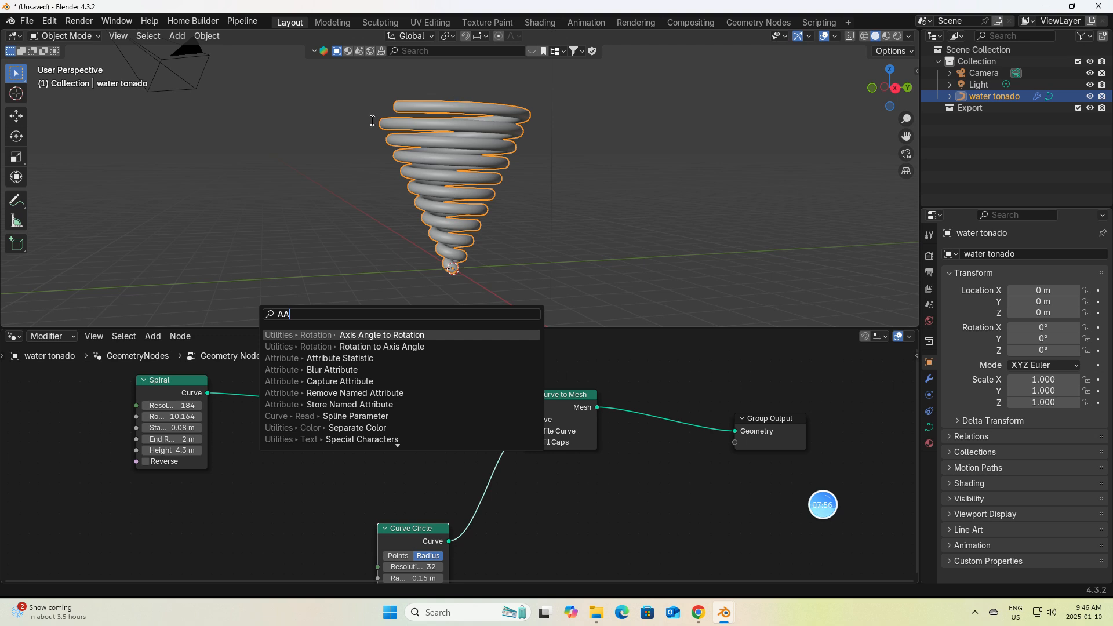
pyautogui.press('BackSpace')
pyautogui.press('BackSpace')
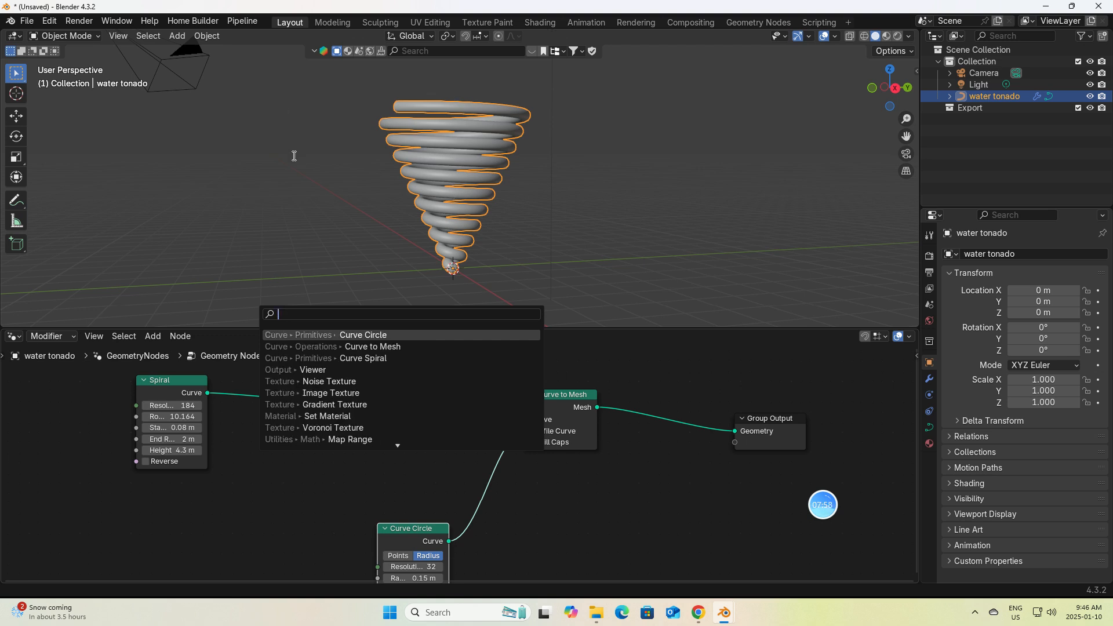
pyautogui.write('set curve')
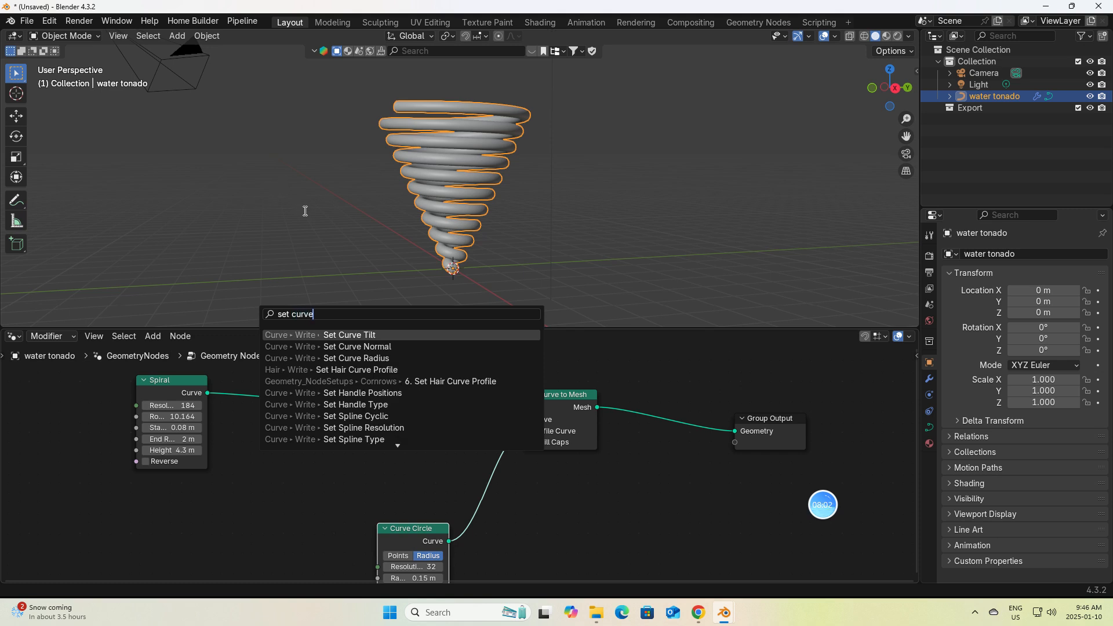
pyautogui.click(356, 357)
pyautogui.click(327, 379)
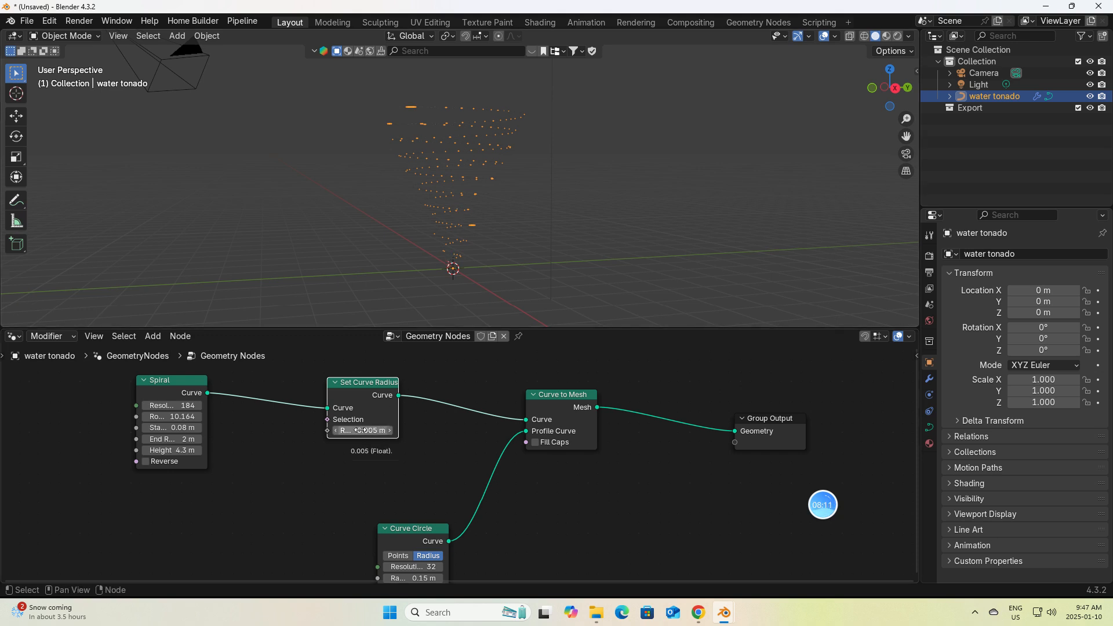
pyautogui.moveTo(420, 432); pyautogui.dragTo(456, 430, button='middle')
pyautogui.moveTo(461, 180)
pyautogui.mouseDown(button='middle')
pyautogui.moveTo(464, 230)
pyautogui.moveTo(468, 186)
pyautogui.mouseUp(button='middle')
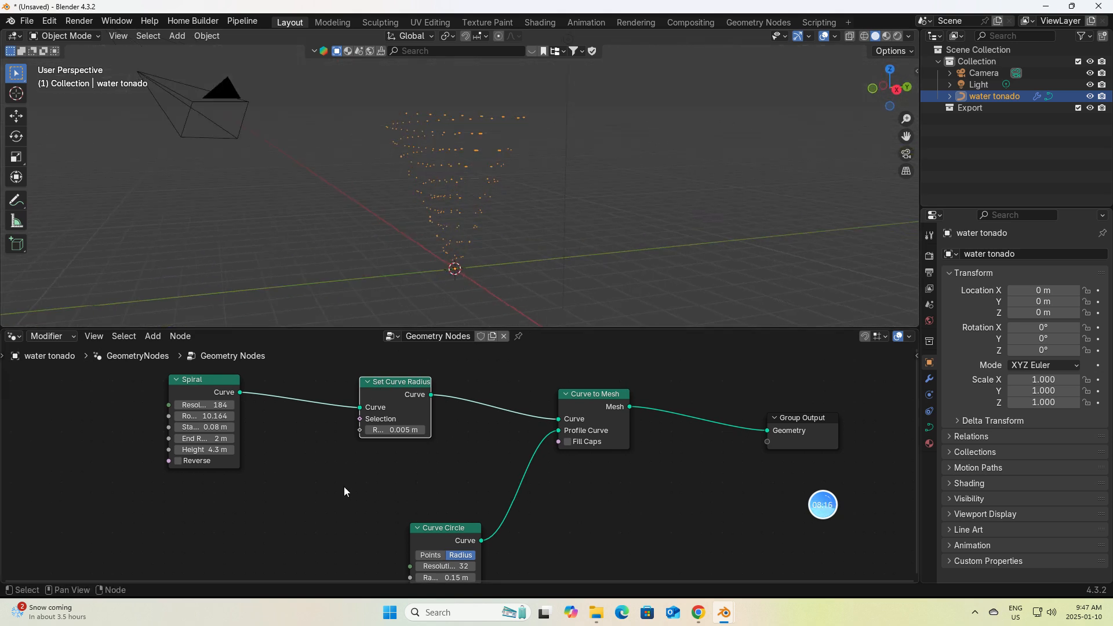
# Add a Spline Parameter node below the Spiral node and connect its Factor output to the Radius input of Set Curve Radius
pyautogui.moveTo(343, 486); pyautogui.dragTo(399, 486, button='middle')
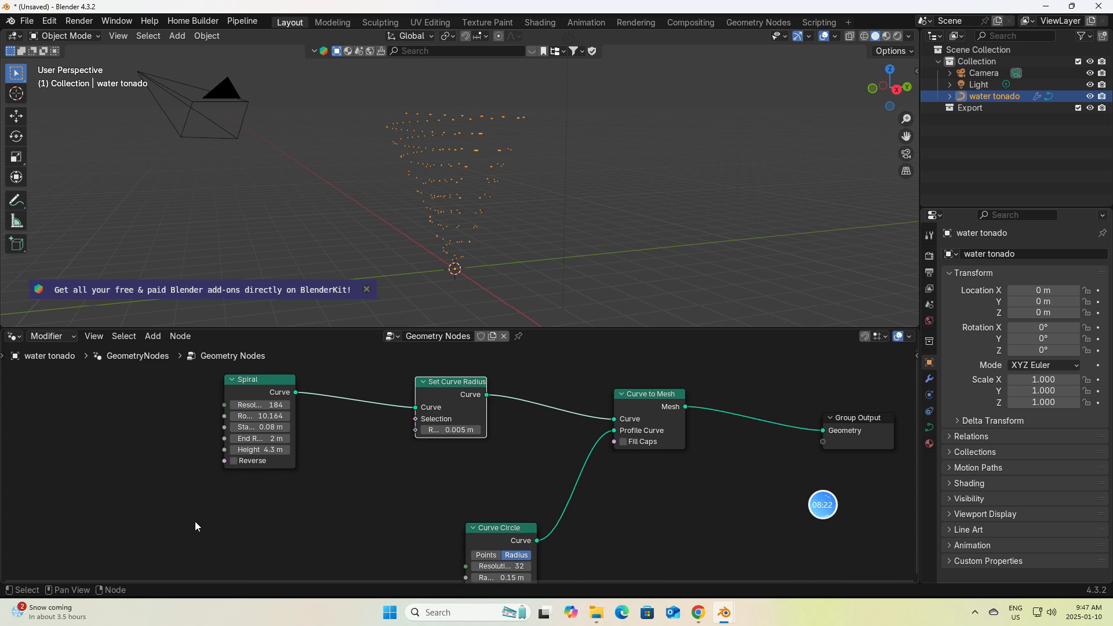
pyautogui.hotkey('shift', 'a')
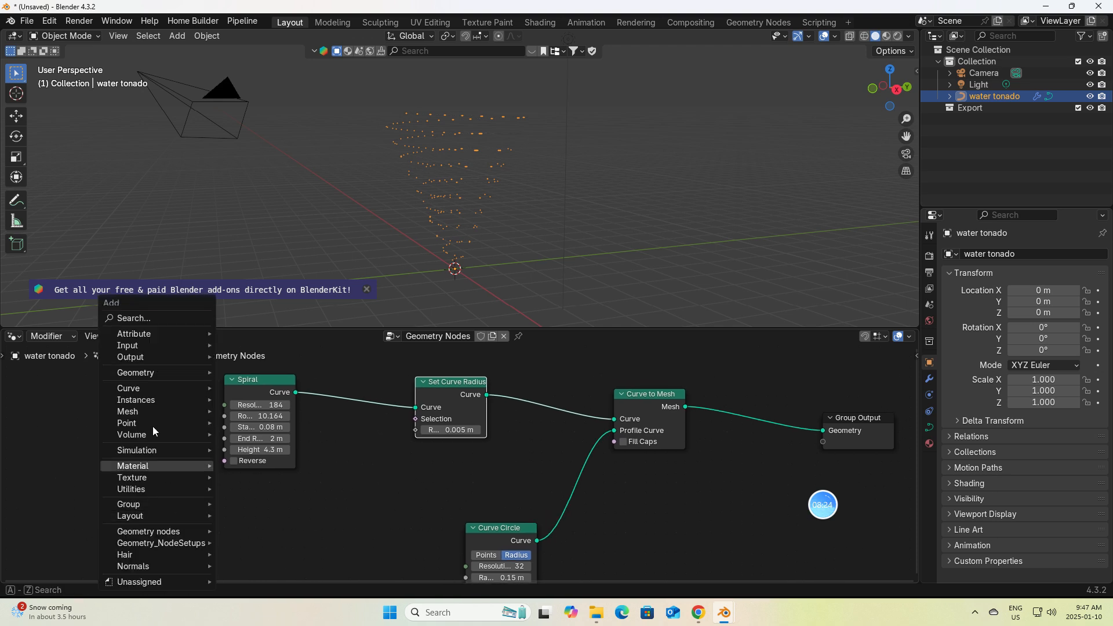
pyautogui.click(136, 319)
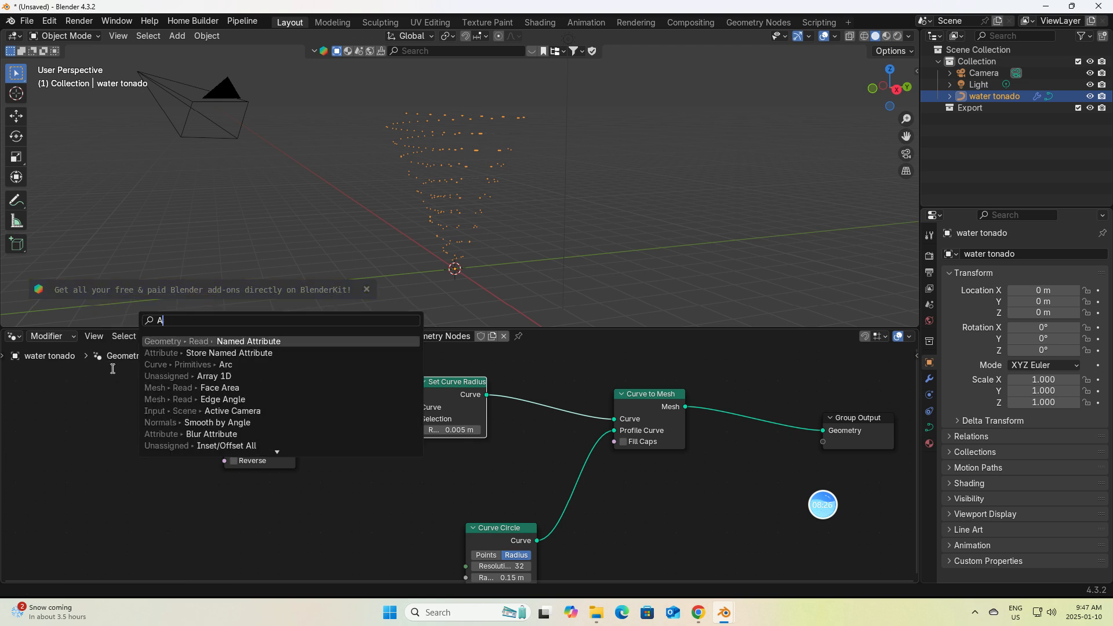
pyautogui.write('sprine')
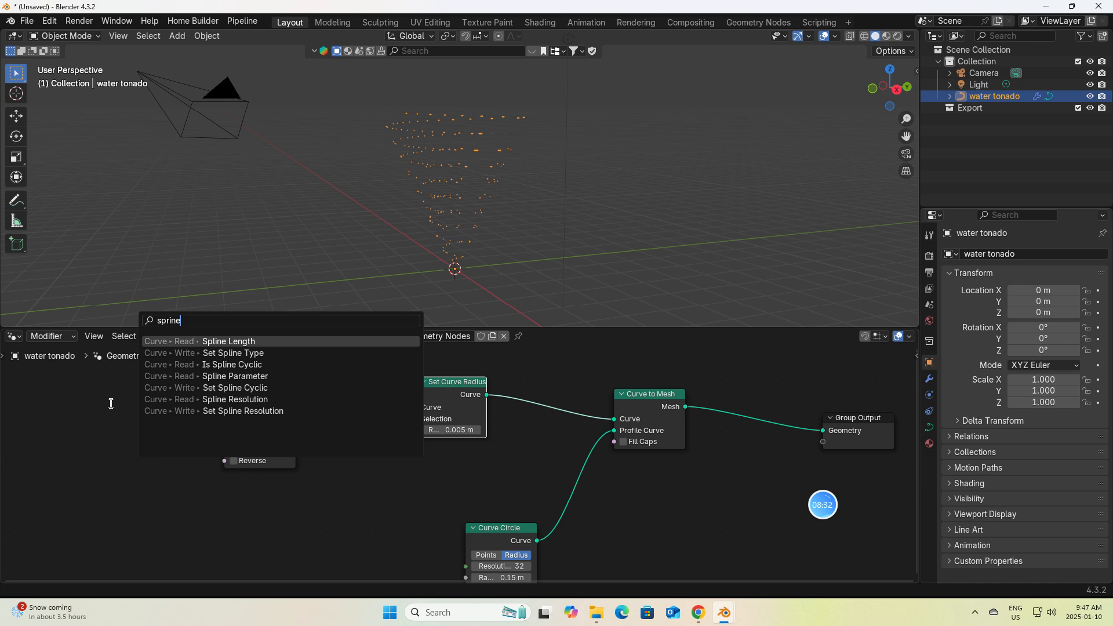
pyautogui.press('BackSpace')
pyautogui.press('BackSpace')
pyautogui.press('BackSpace')
pyautogui.press('BackSpace')
pyautogui.write('li')
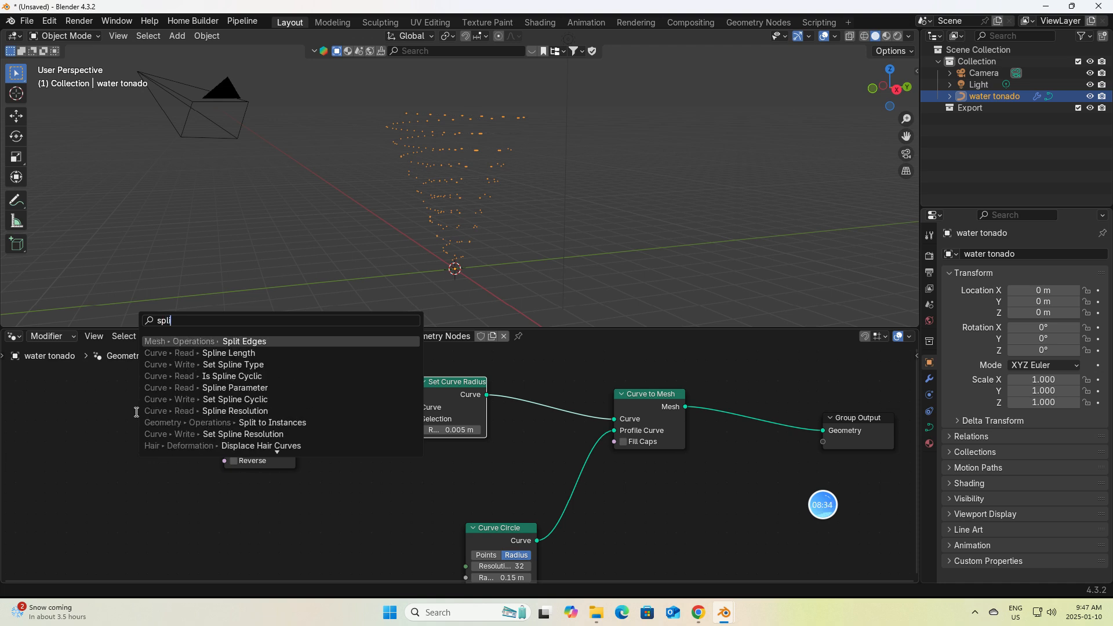
pyautogui.write('ne para')
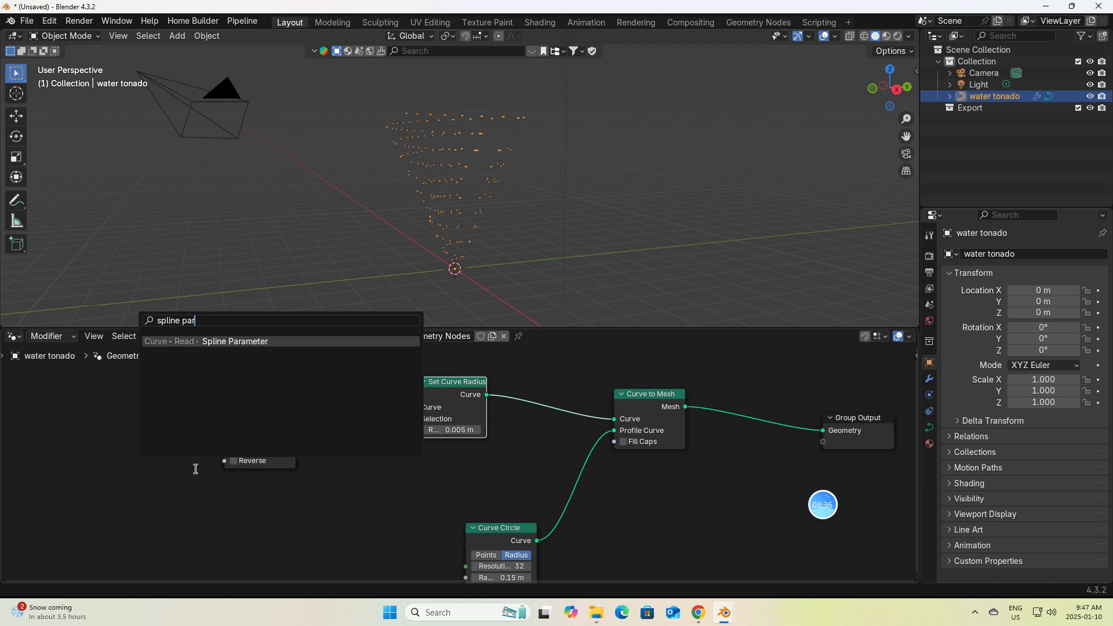
pyautogui.click(221, 341)
pyautogui.click(261, 550)
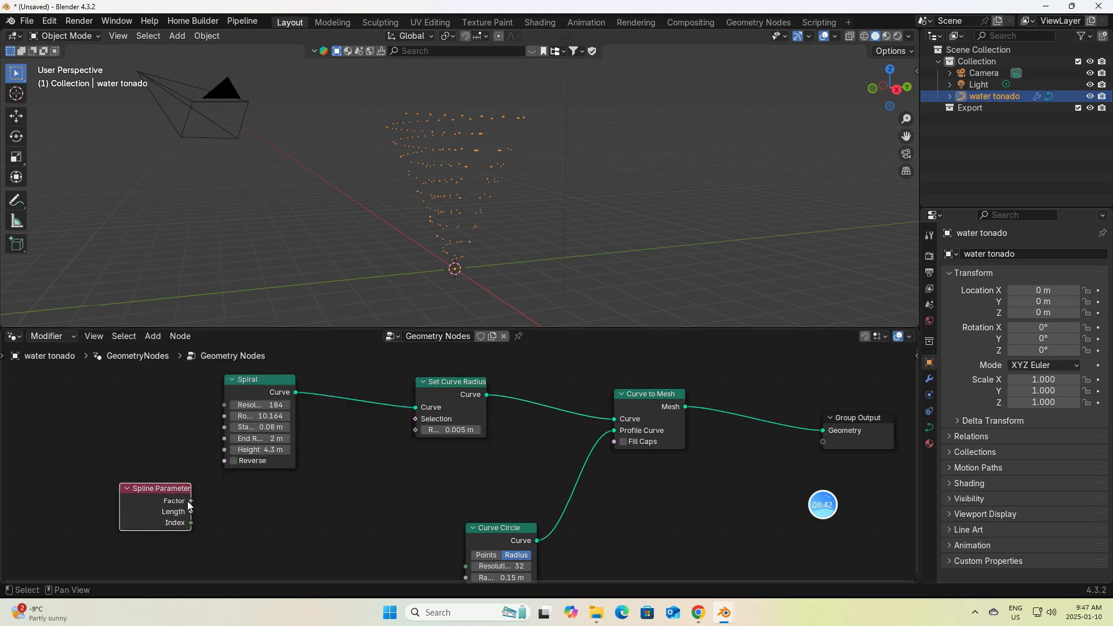
pyautogui.moveTo(190, 501); pyautogui.dragTo(201, 504)
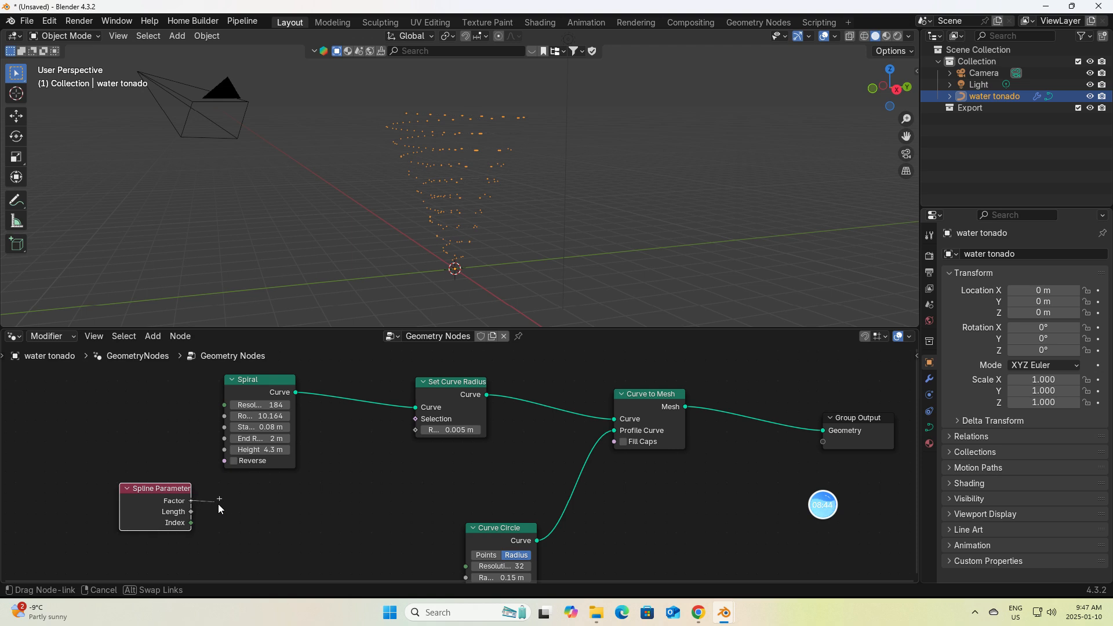
pyautogui.moveTo(229, 506); pyautogui.dragTo(419, 457)
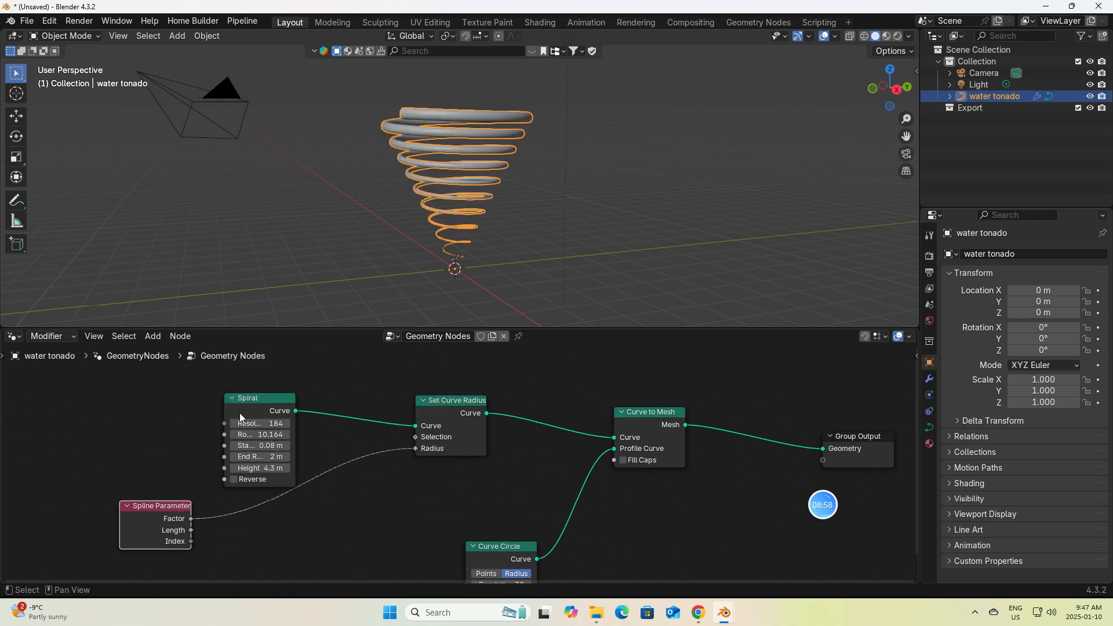
# Move the Spiral node aside and insert an RGB Curves node on the link from Spline Parameter's Factor to Set Curve Radius
pyautogui.moveTo(239, 417); pyautogui.dragTo(208, 404)
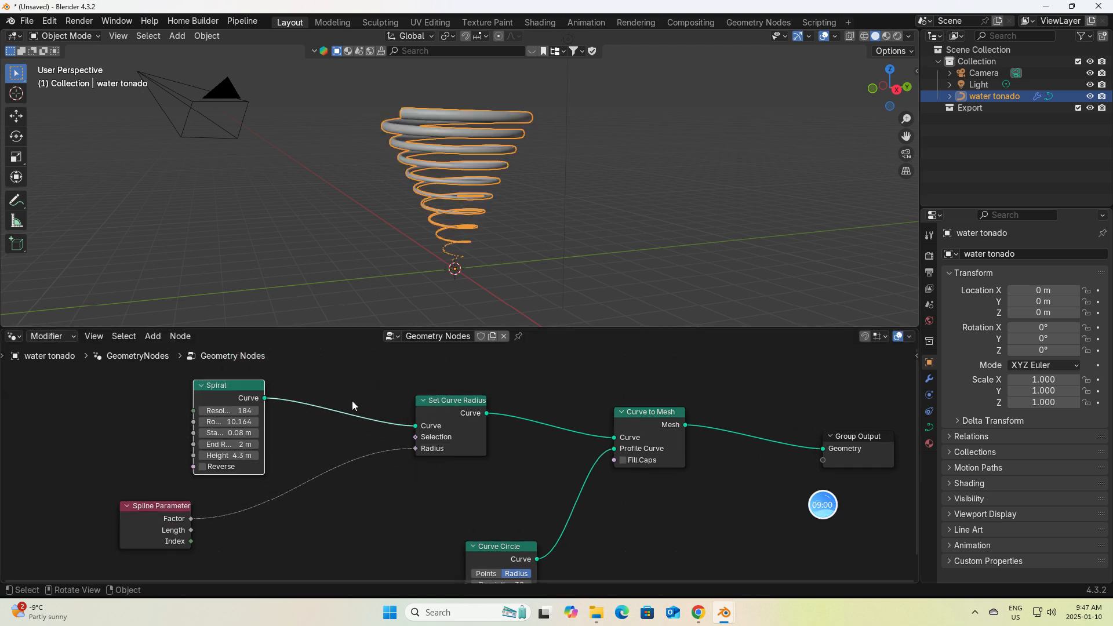
pyautogui.hotkey('shift', 'a')
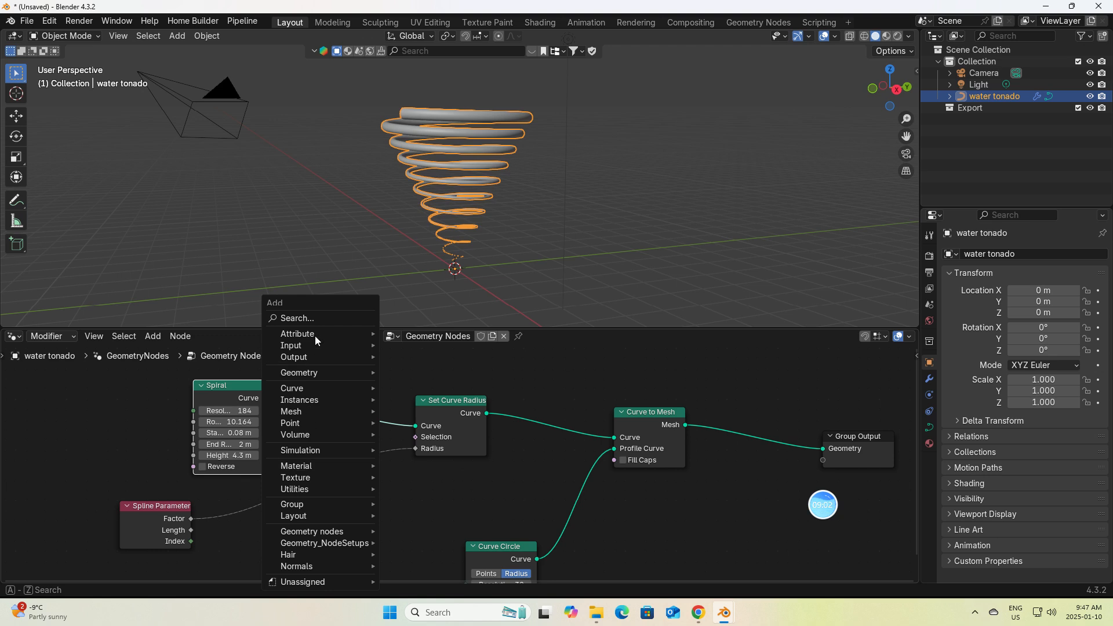
pyautogui.click(314, 318)
pyautogui.write('AA')
pyautogui.press('BackSpace')
pyautogui.press('BackSpace')
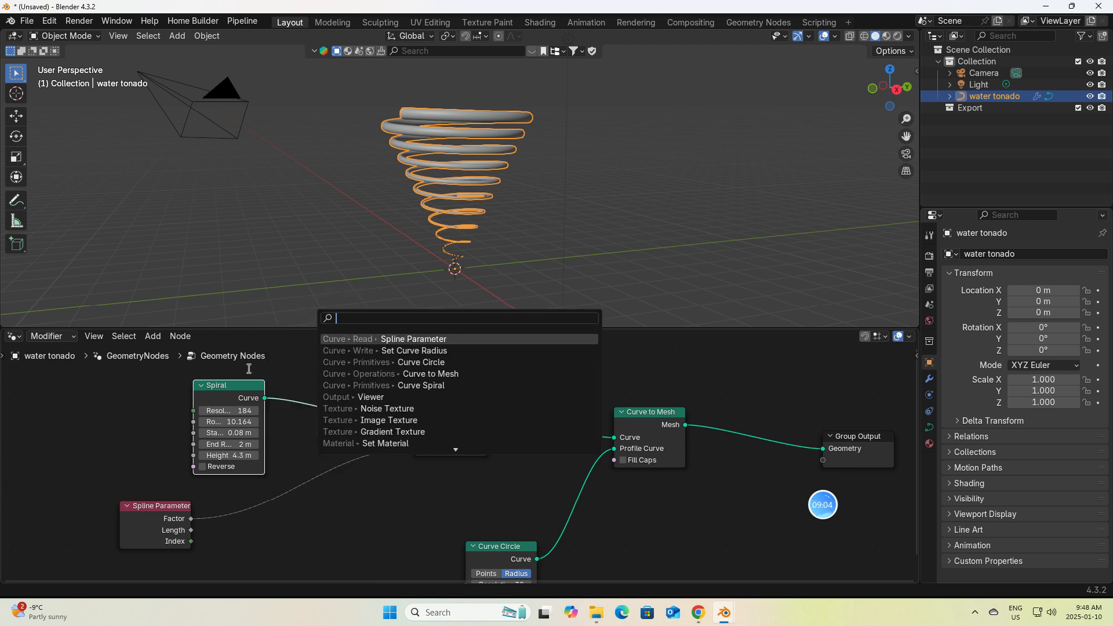
pyautogui.write('rgb')
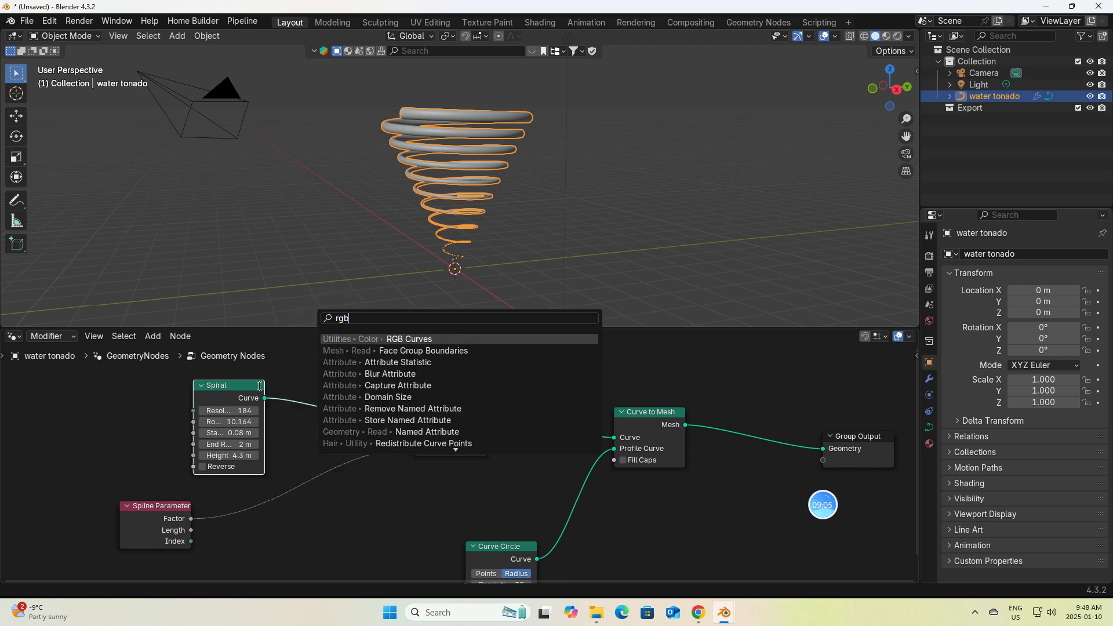
pyautogui.click(409, 339)
pyautogui.click(291, 471)
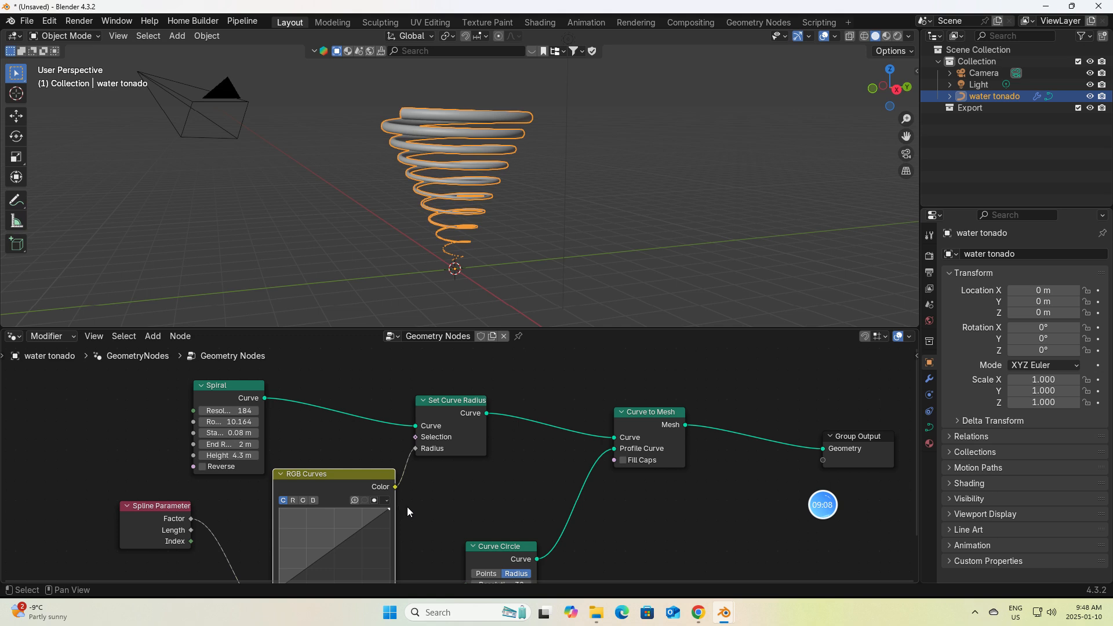
pyautogui.moveTo(370, 546); pyautogui.dragTo(380, 472, button='middle')
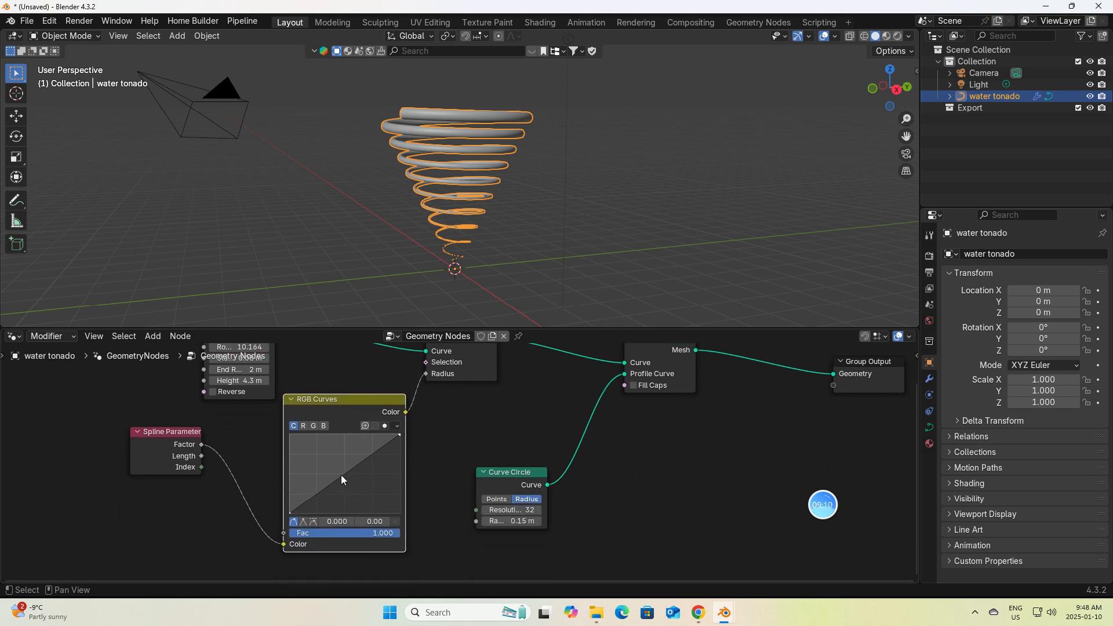
# Shape the RGB Curves graph into an arch with a midpoint at about 0.436, 0.66 and the end point lowered to about 0.06
pyautogui.moveTo(341, 475); pyautogui.dragTo(337, 461)
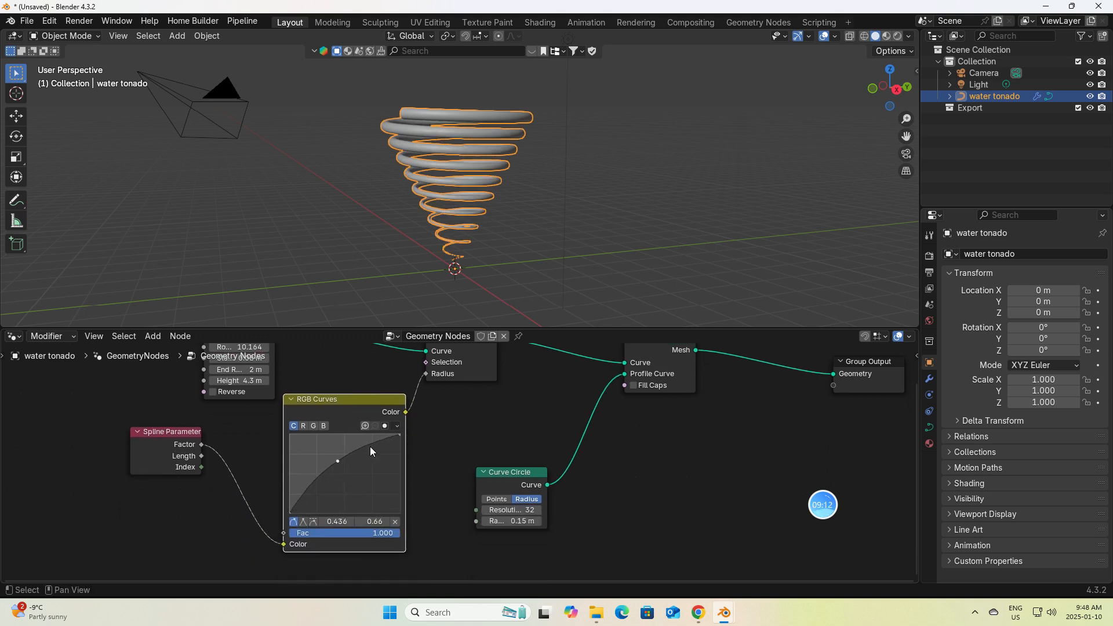
pyautogui.press('g')
pyautogui.click(399, 440)
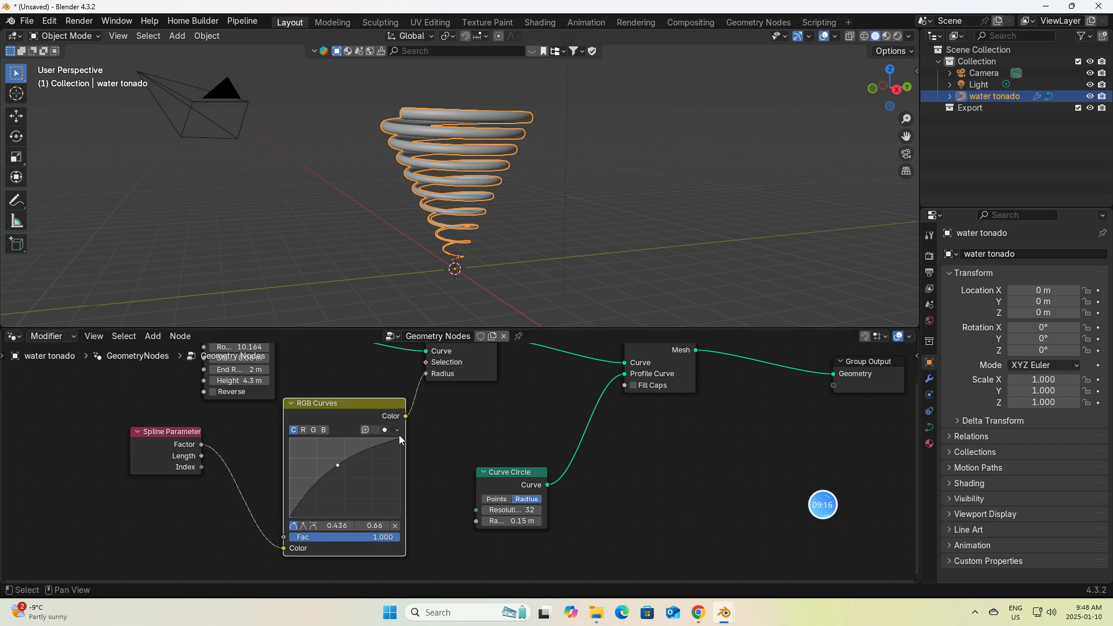
pyautogui.moveTo(398, 436); pyautogui.dragTo(399, 515)
pyautogui.click(398, 443)
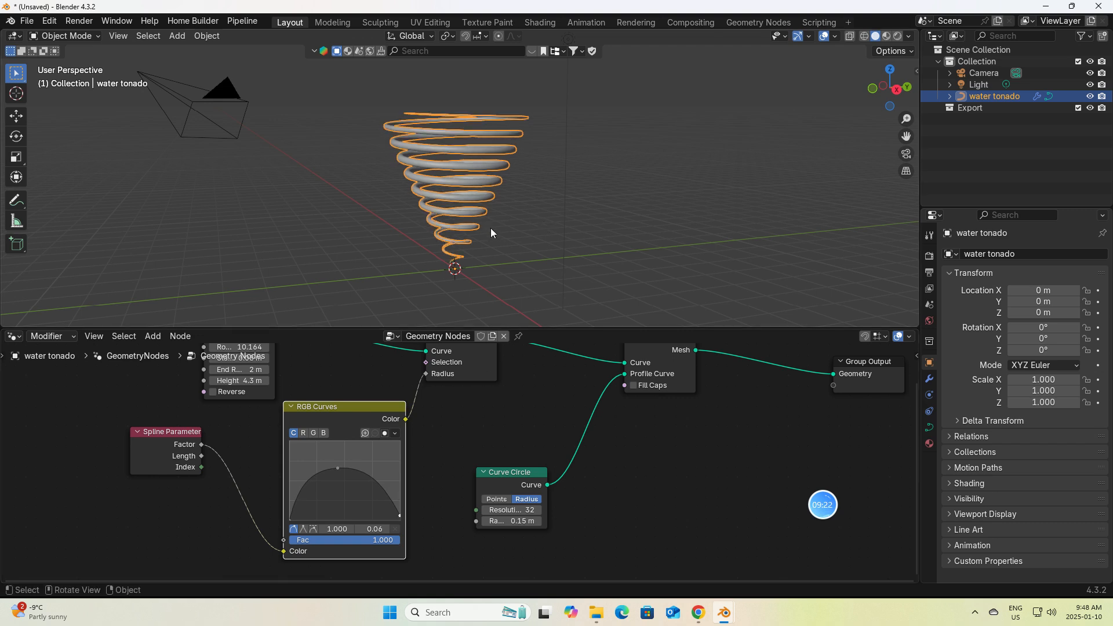
# Set the Curve Circle node's Radius to 0.35 m to thicken the tornado tube
pyautogui.moveTo(549, 179)
pyautogui.mouseDown(button='middle')
pyautogui.moveTo(535, 204)
pyautogui.moveTo(539, 190)
pyautogui.mouseUp(button='middle')
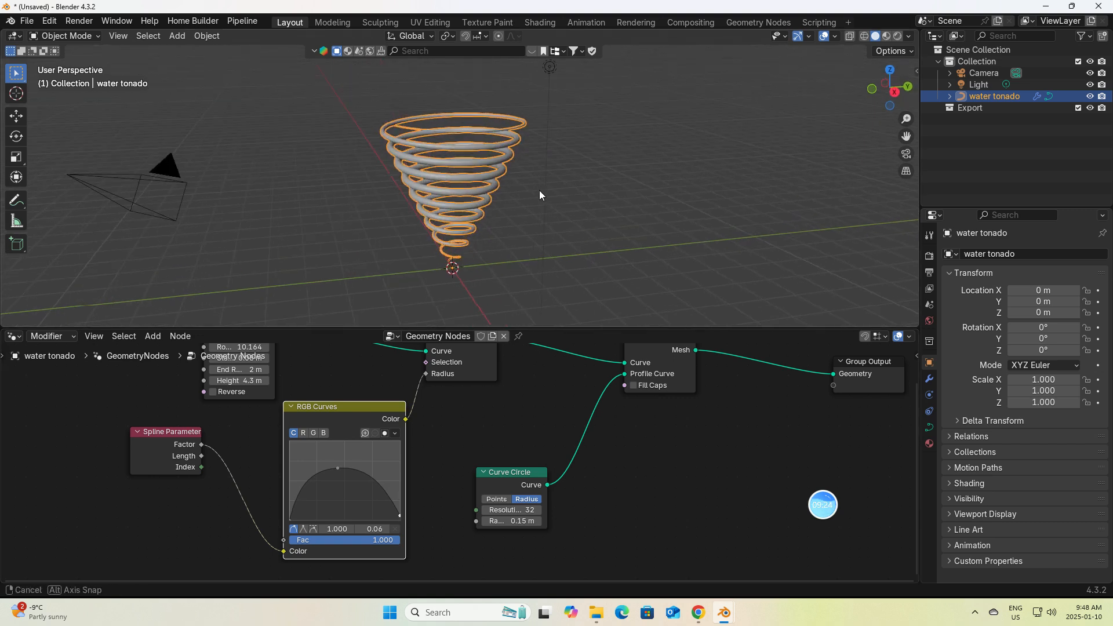
pyautogui.moveTo(460, 130); pyautogui.dragTo(464, 233, button='middle')
pyautogui.scroll(1, 547, 242)
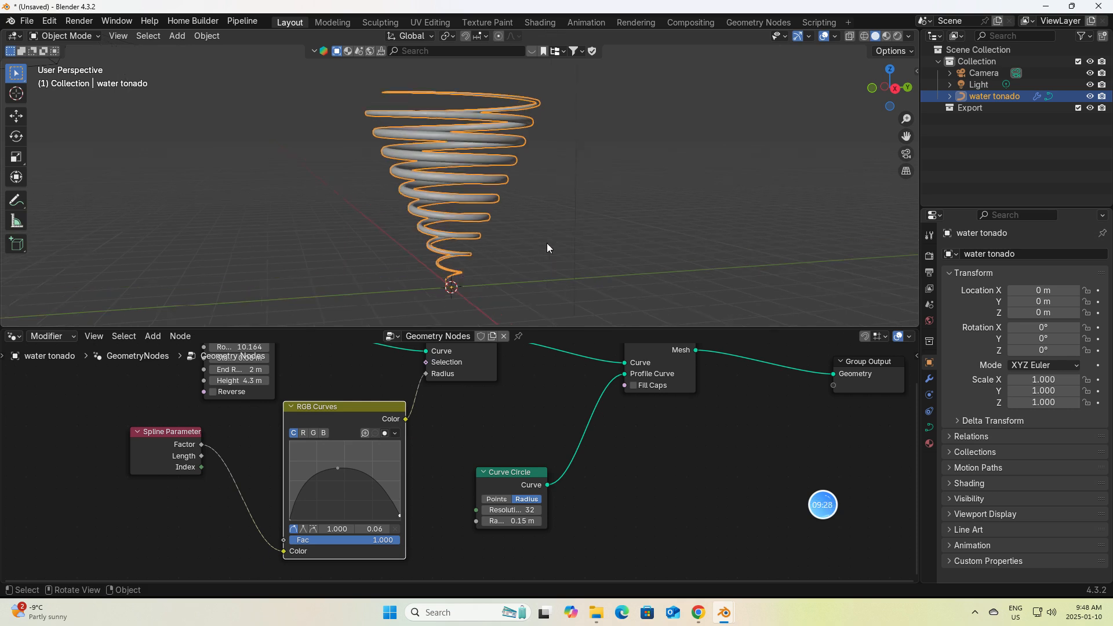
pyautogui.moveTo(548, 380)
pyautogui.mouseDown(button='middle')
pyautogui.moveTo(549, 419)
pyautogui.moveTo(556, 395)
pyautogui.mouseUp(button='middle')
pyautogui.click(549, 535)
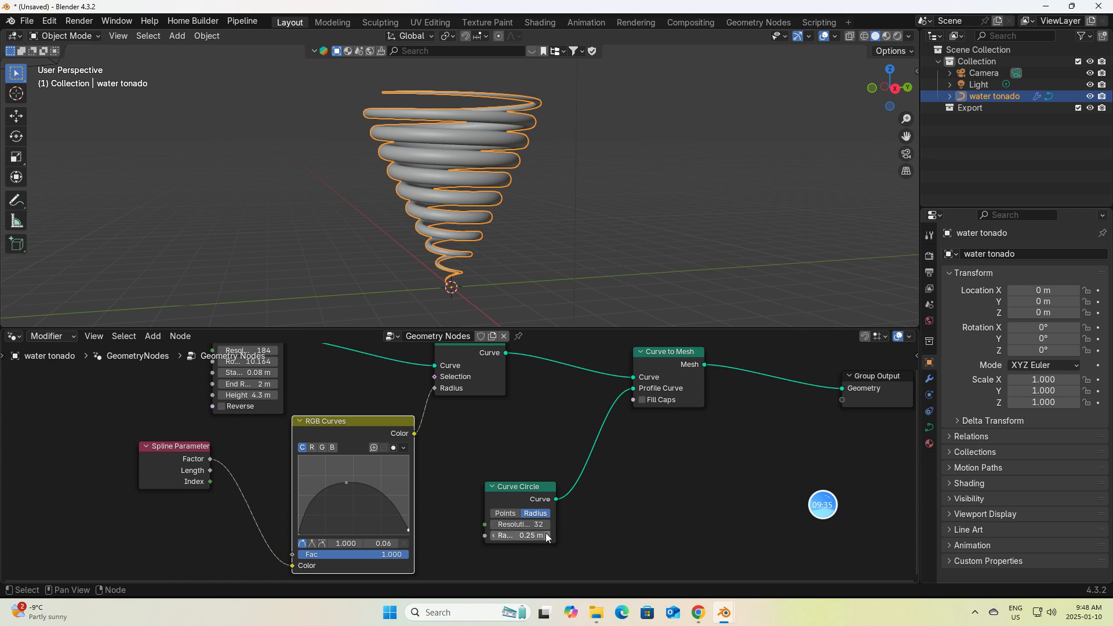
pyautogui.click(549, 534)
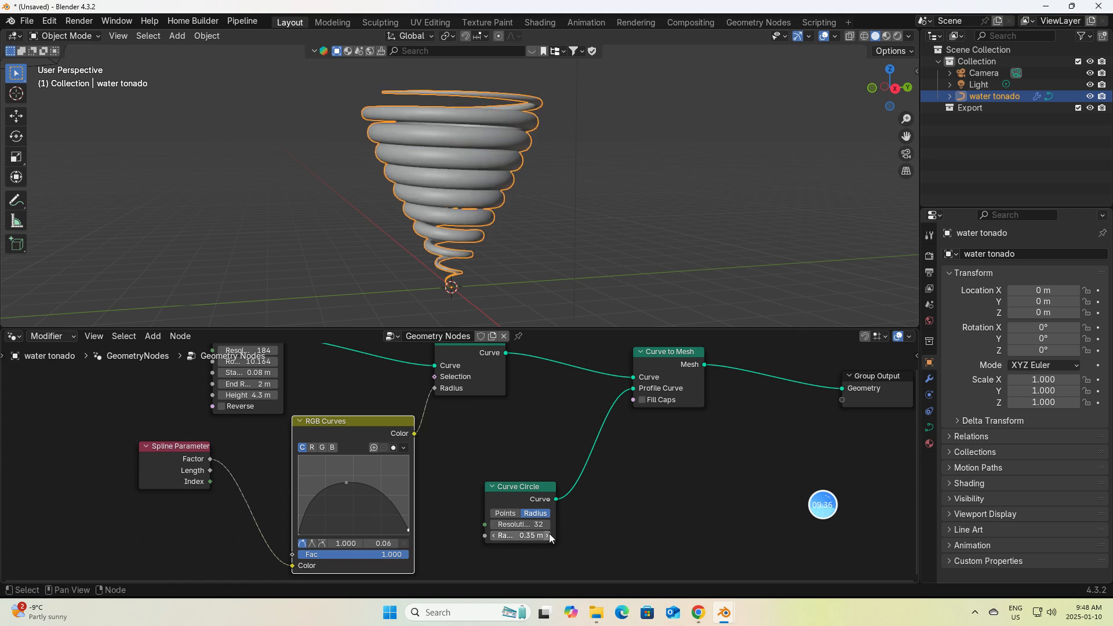
pyautogui.moveTo(558, 217); pyautogui.dragTo(555, 218, button='middle')
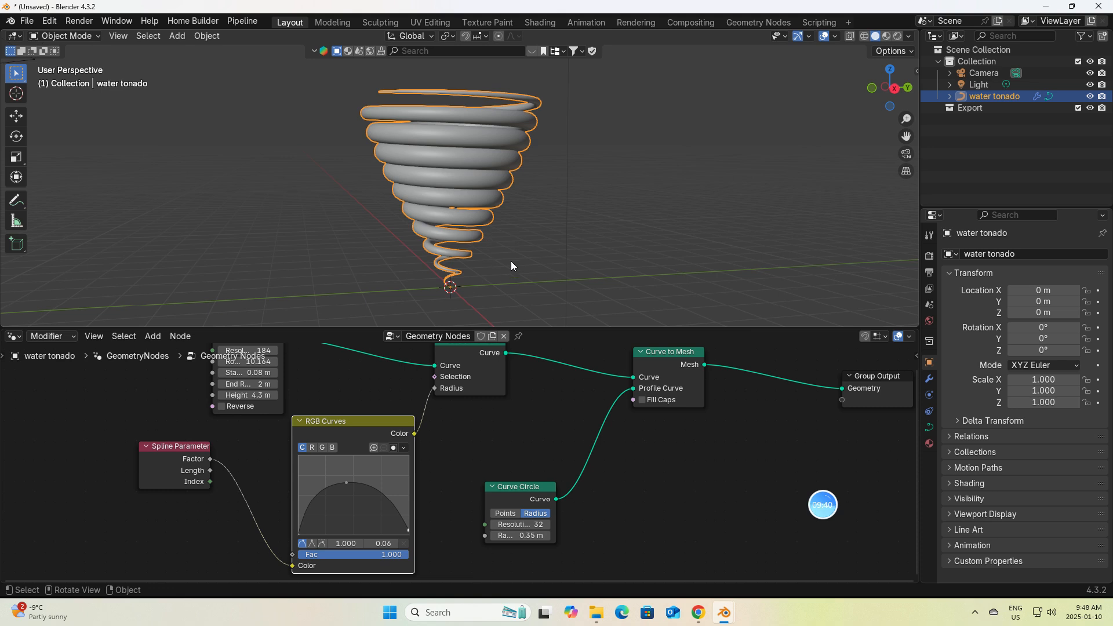
# Change the geometry node editor to the Shader Editor and create a new material for the tornado object
pyautogui.click(14, 337)
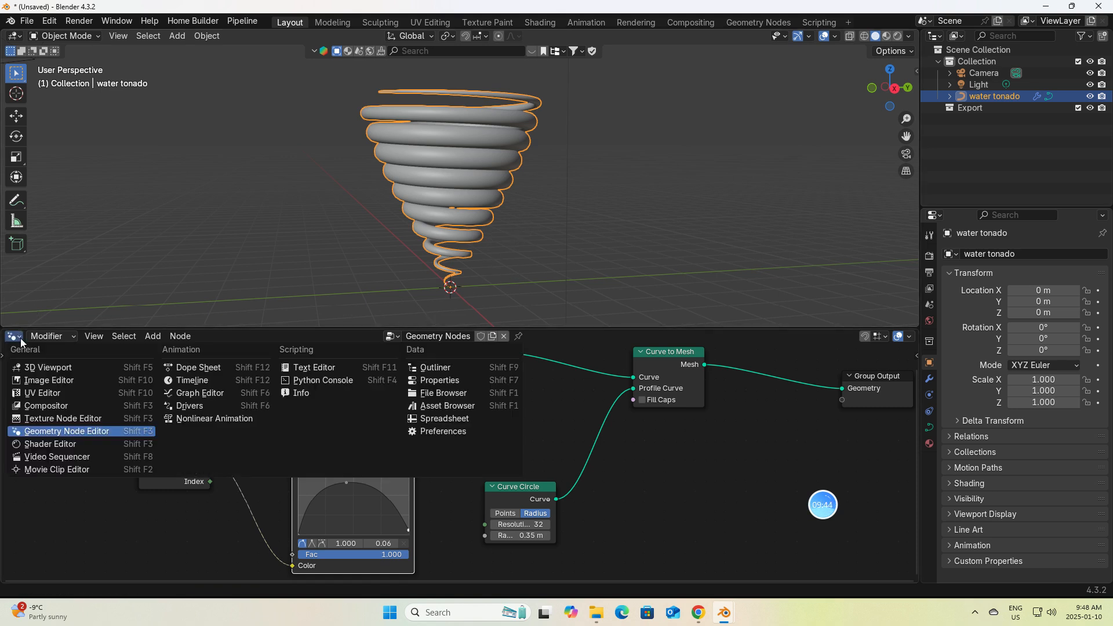
pyautogui.click(47, 444)
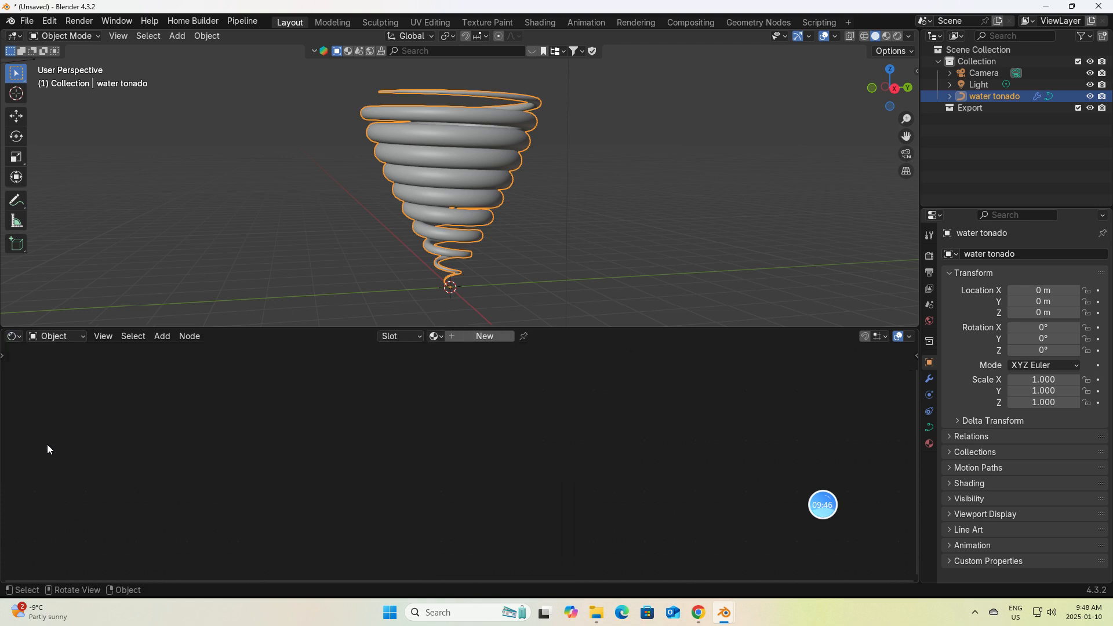
pyautogui.click(476, 335)
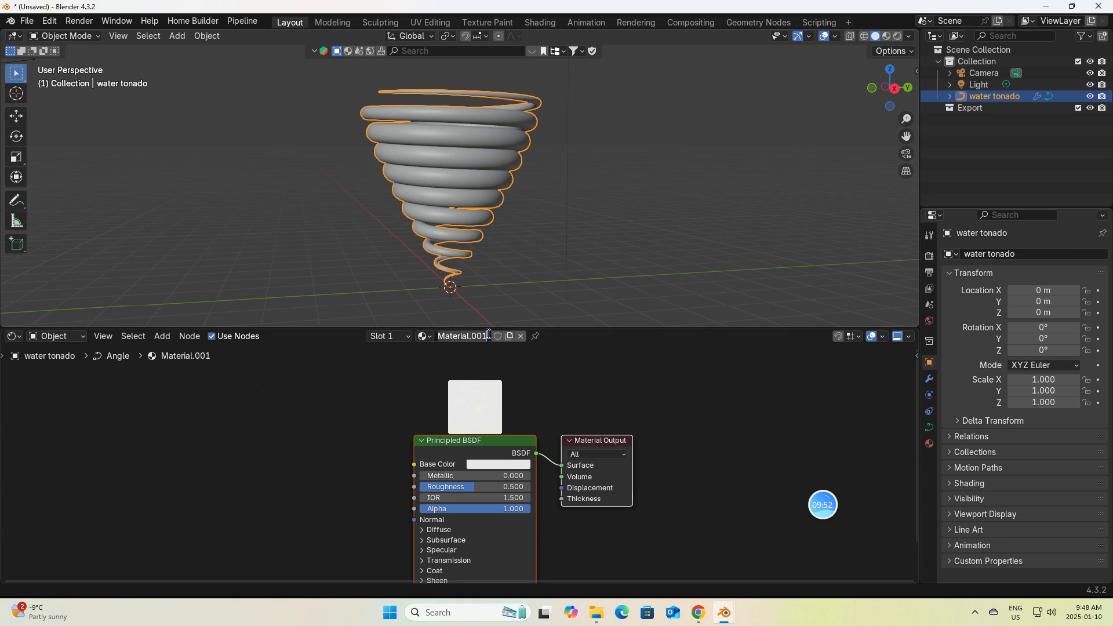
# Rename the new material as "water tornado"
pyautogui.click(488, 334)
pyautogui.write('wa')
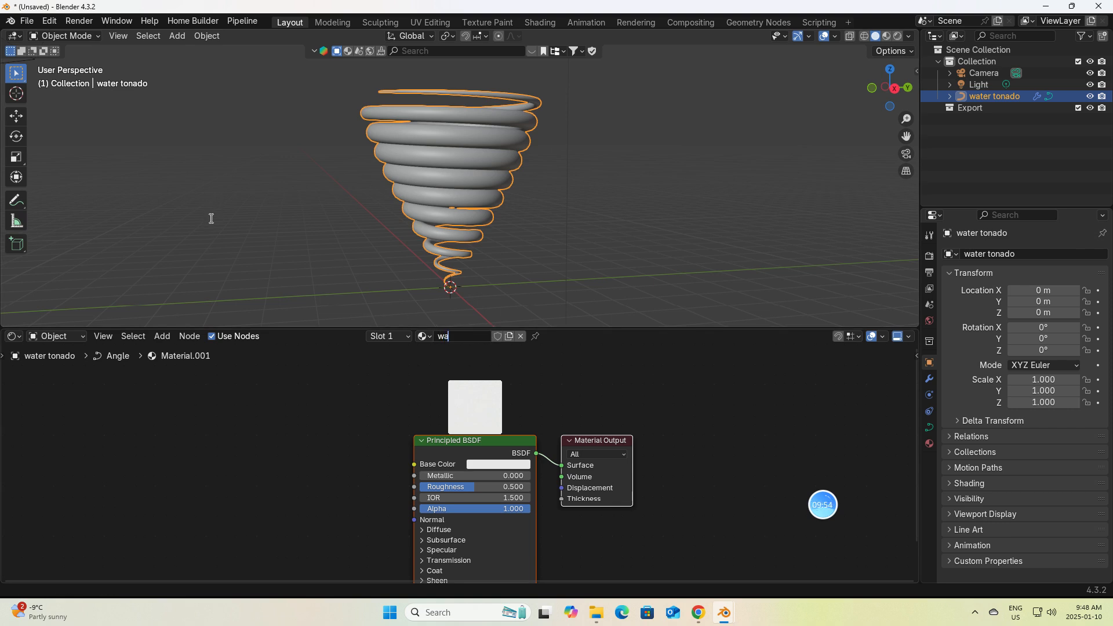
pyautogui.write('ter')
pyautogui.press('BackSpace')
pyautogui.press('BackSpace')
pyautogui.press('BackSpace')
pyautogui.write('ornado')
pyautogui.press('Return')
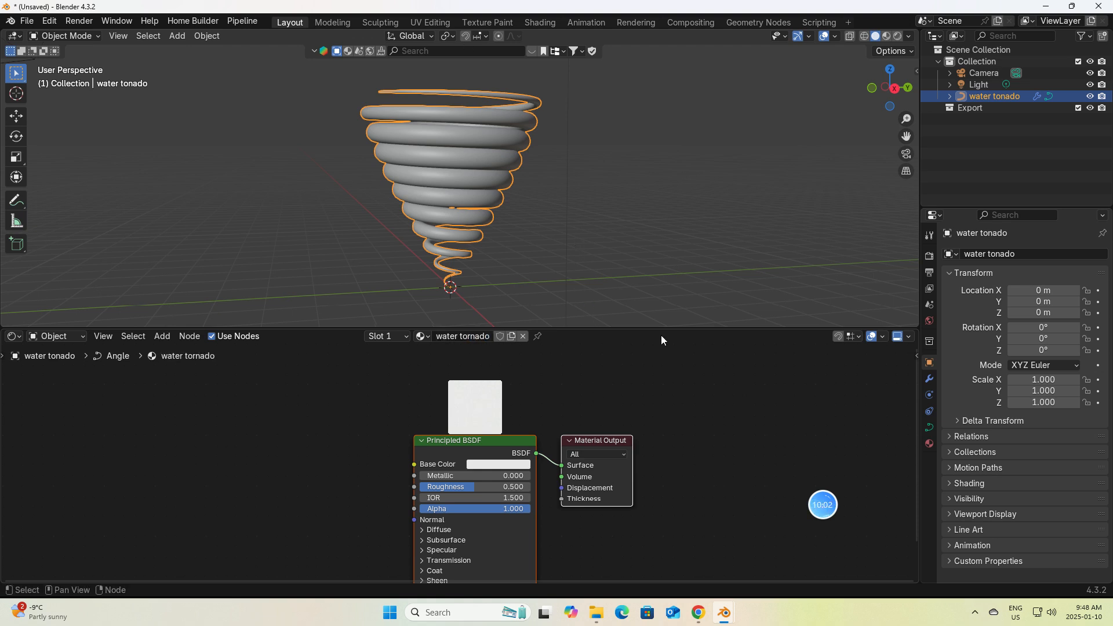
# Correct the spelling of the tornado object's name to "water tornado" in the Outliner
pyautogui.doubleClick(1017, 96)
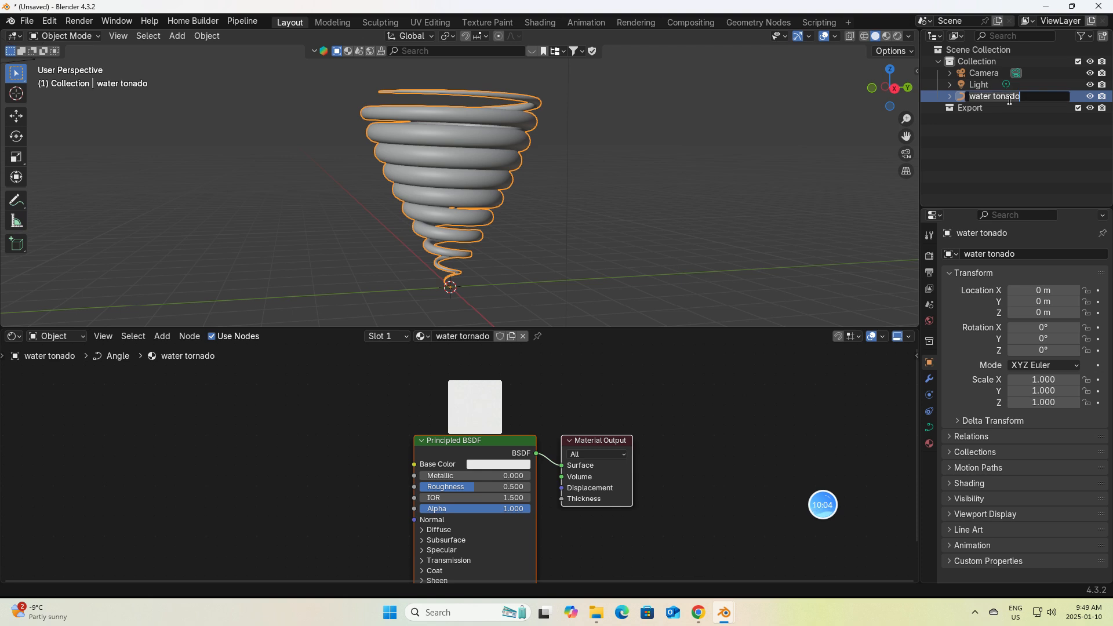
pyautogui.click(995, 96)
pyautogui.write('r')
pyautogui.press('Return')
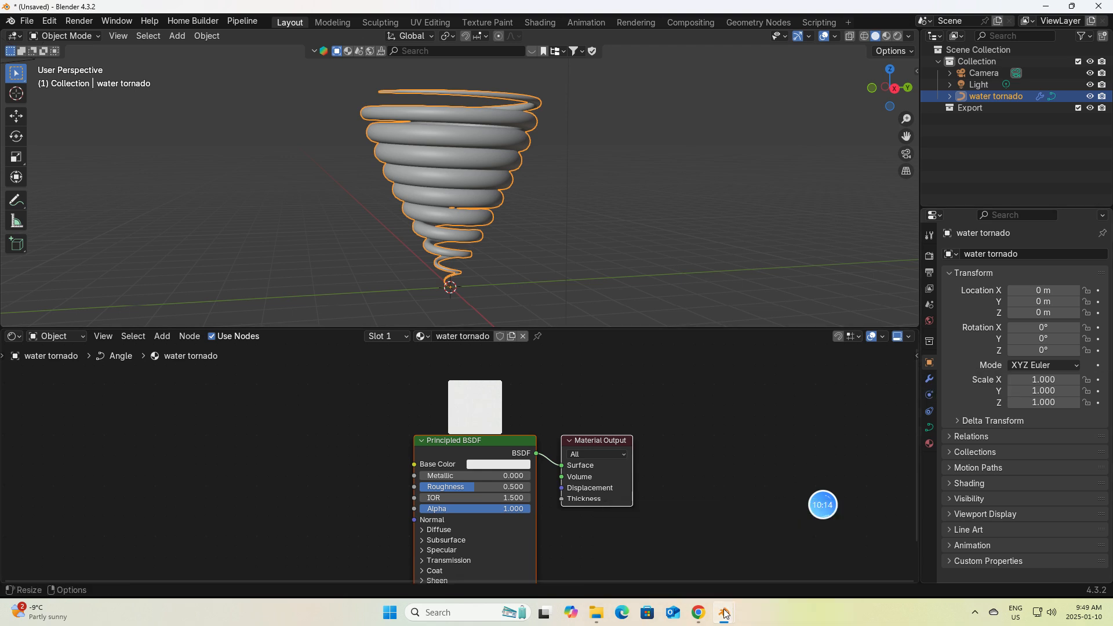
# Examine the modifiers of water tornado2 in the finished Simple Tornado Blender file and return to the unsaved scene
pyautogui.moveTo(724, 612)
pyautogui.click(678, 548)
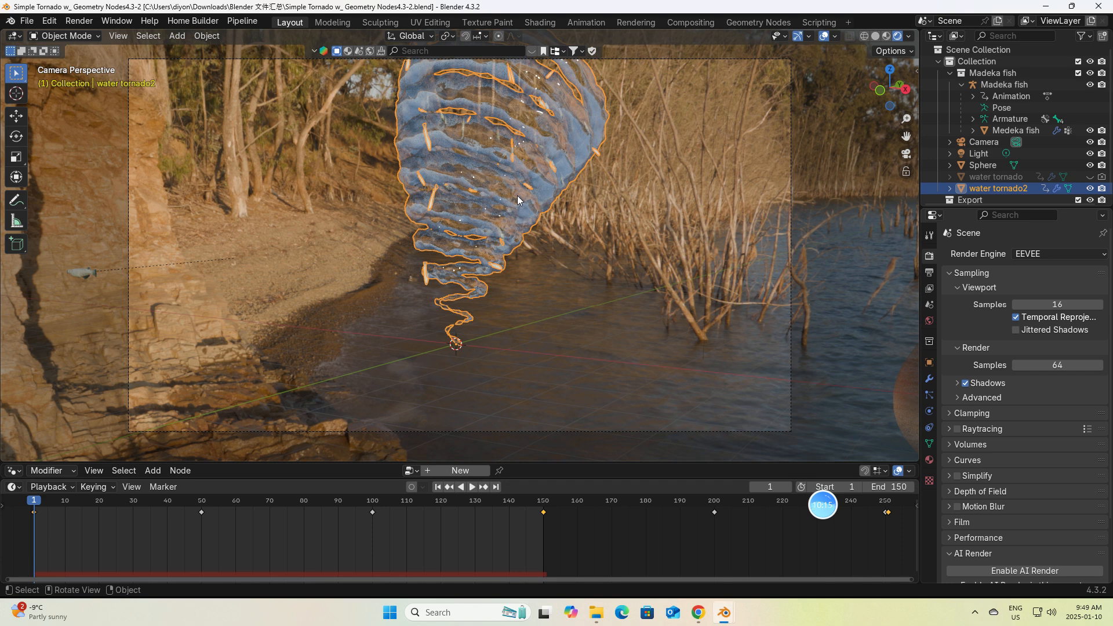
pyautogui.click(929, 379)
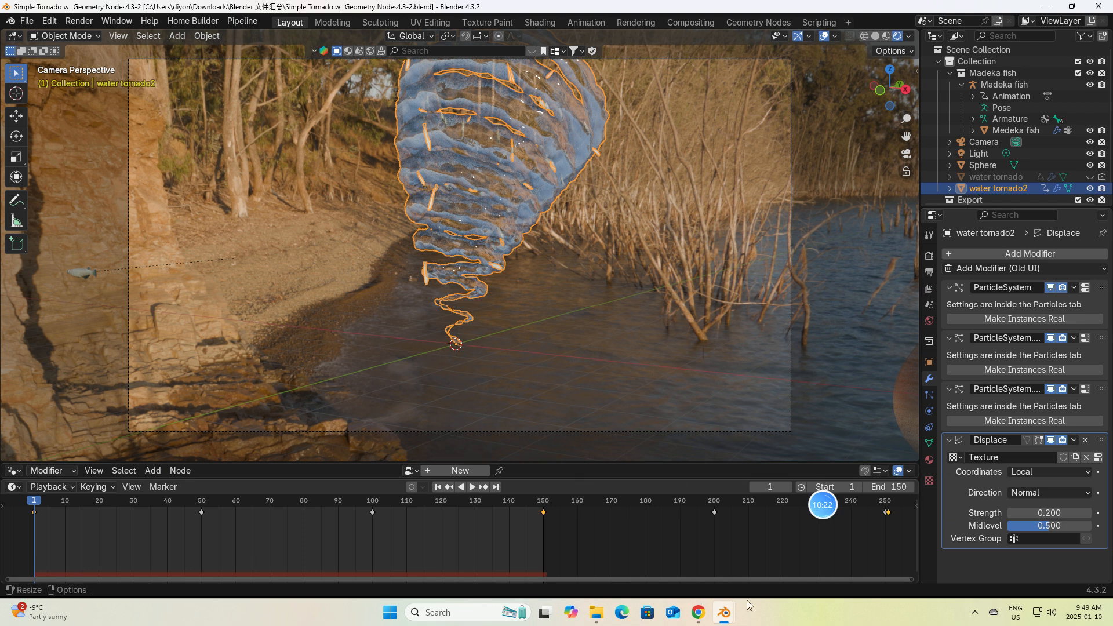
pyautogui.moveTo(724, 612)
pyautogui.click(772, 550)
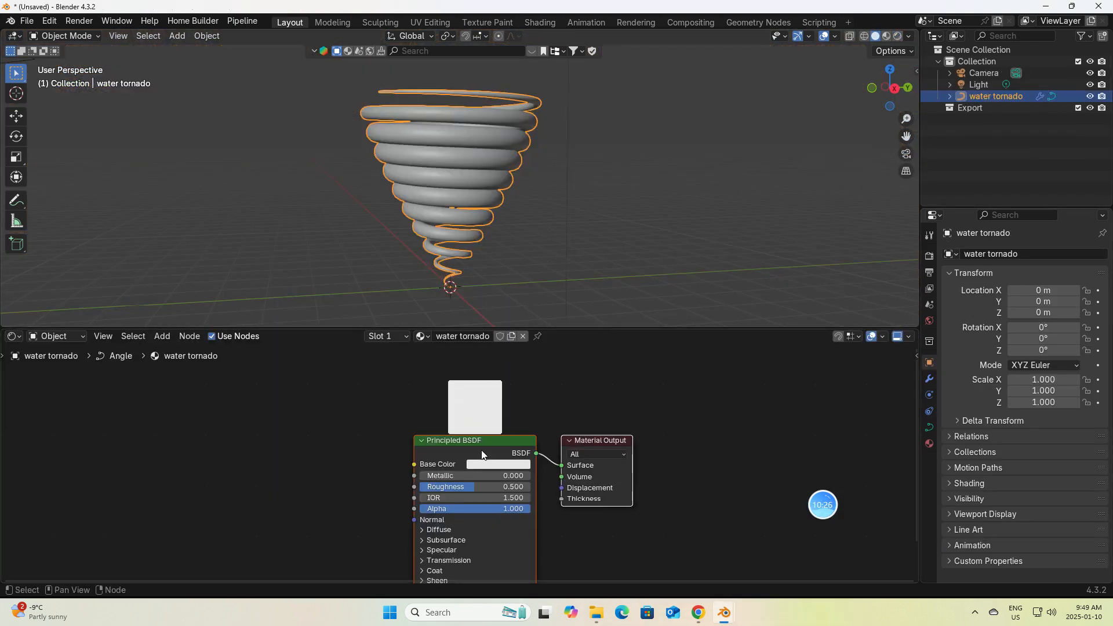
# Delete the Principled BSDF node from the water tornado material
pyautogui.moveTo(482, 454); pyautogui.dragTo(625, 405)
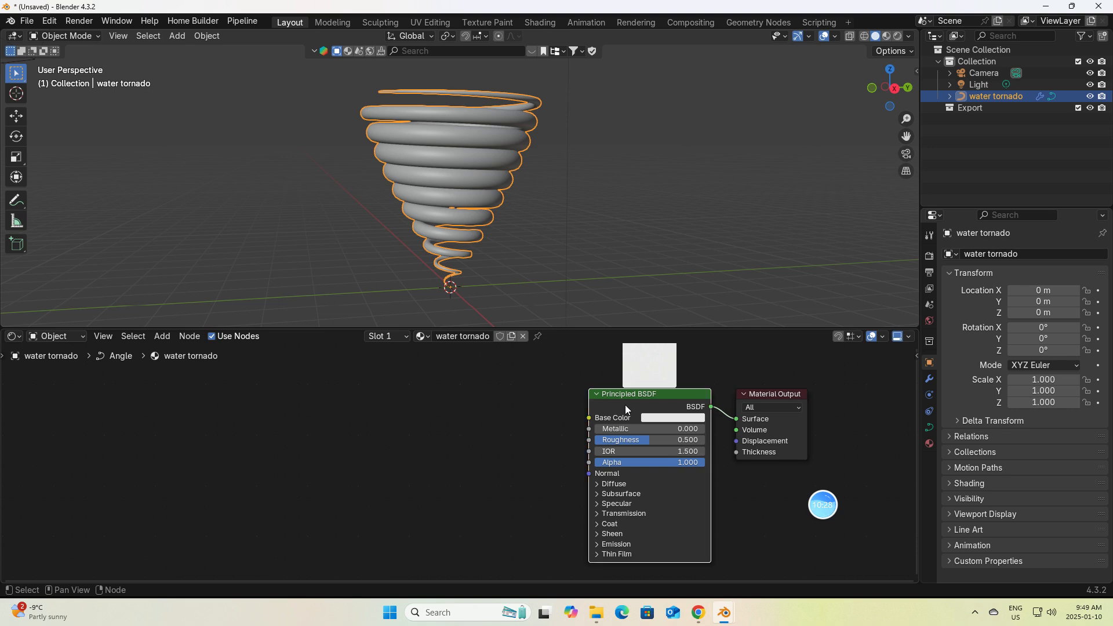
pyautogui.press('Delete')
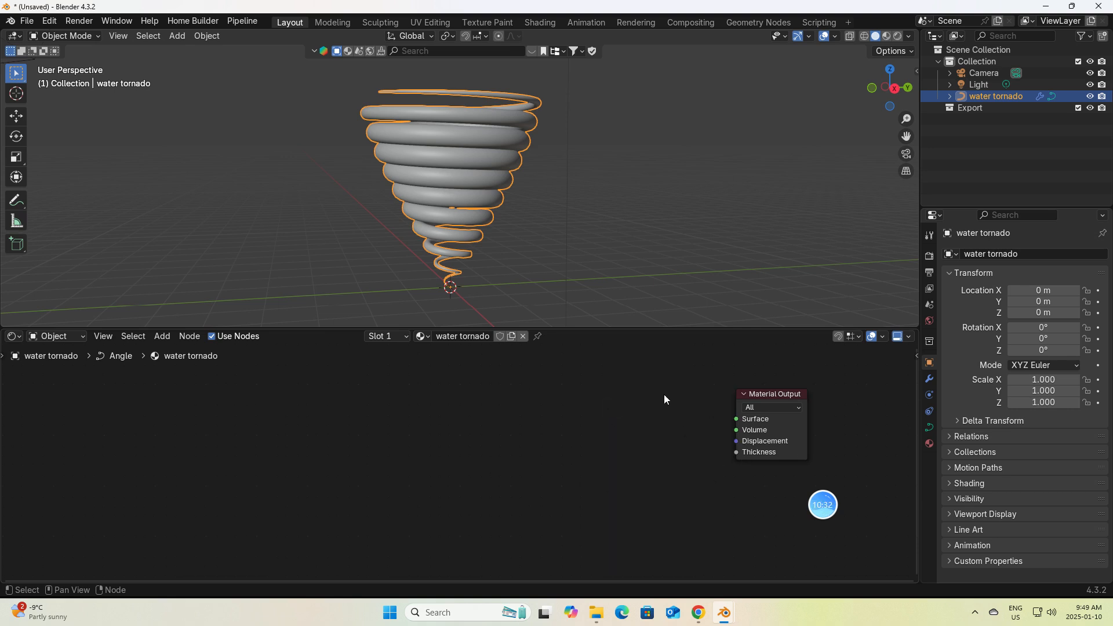
# Look at the Blender basics tutorial collection on bilibili in Chrome and return to the unsaved Blender scene
pyautogui.click(698, 613)
pyautogui.click(638, 273)
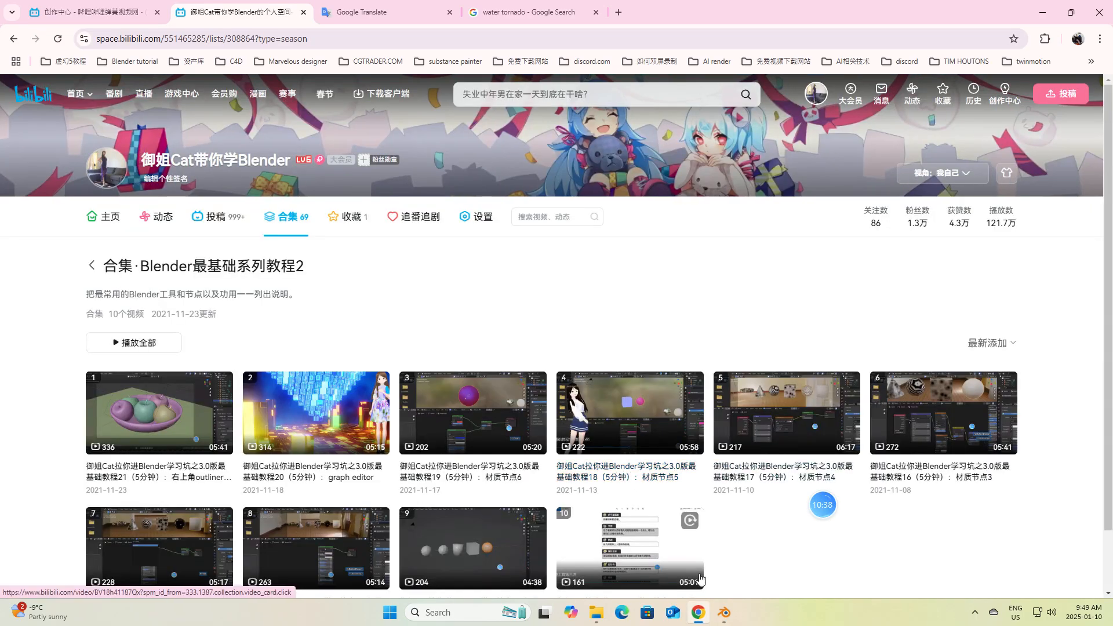
pyautogui.moveTo(725, 615)
pyautogui.click(771, 551)
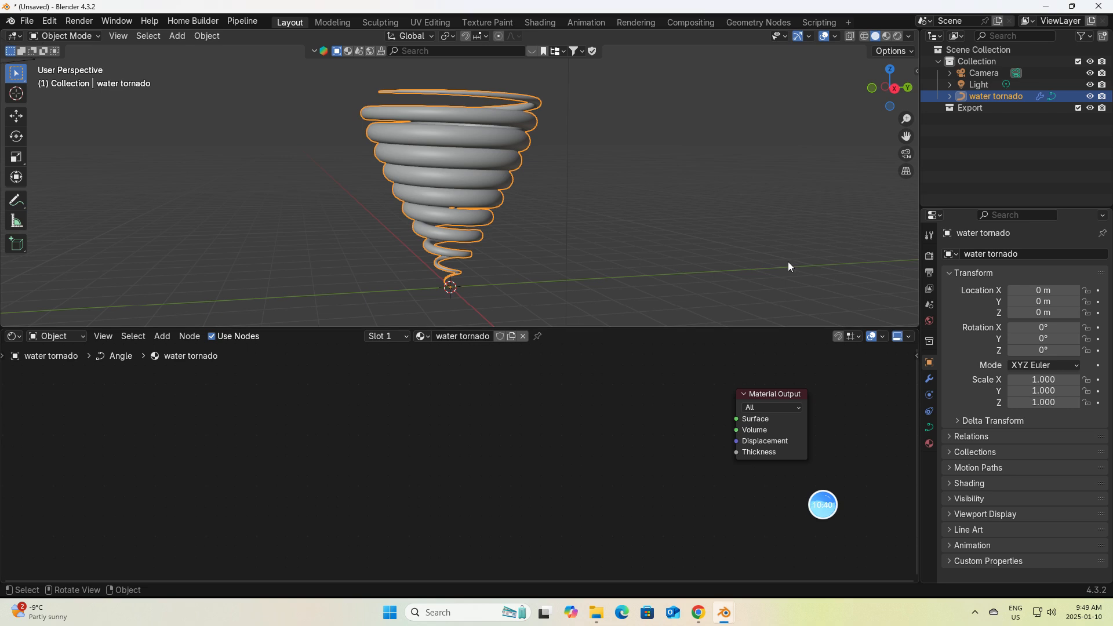
# Switch the viewport to Material Preview shading, and add a Glass BSDF node connected to the Material Output's Surface input
pyautogui.click(888, 36)
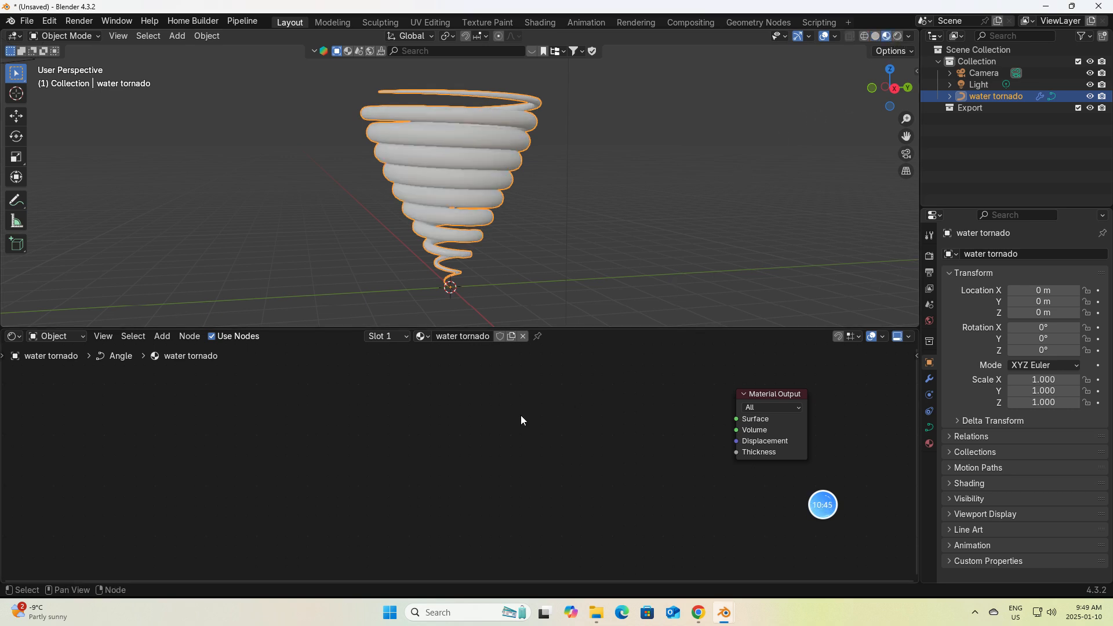
pyautogui.hotkey('shift', 'a')
pyautogui.write('gl')
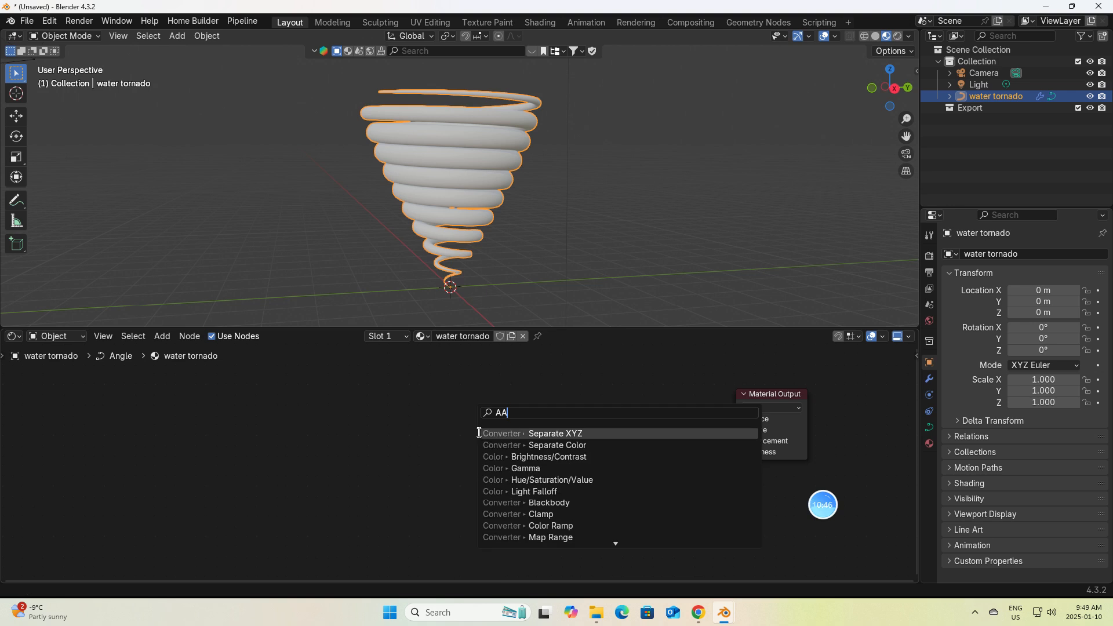
pyautogui.write('ass')
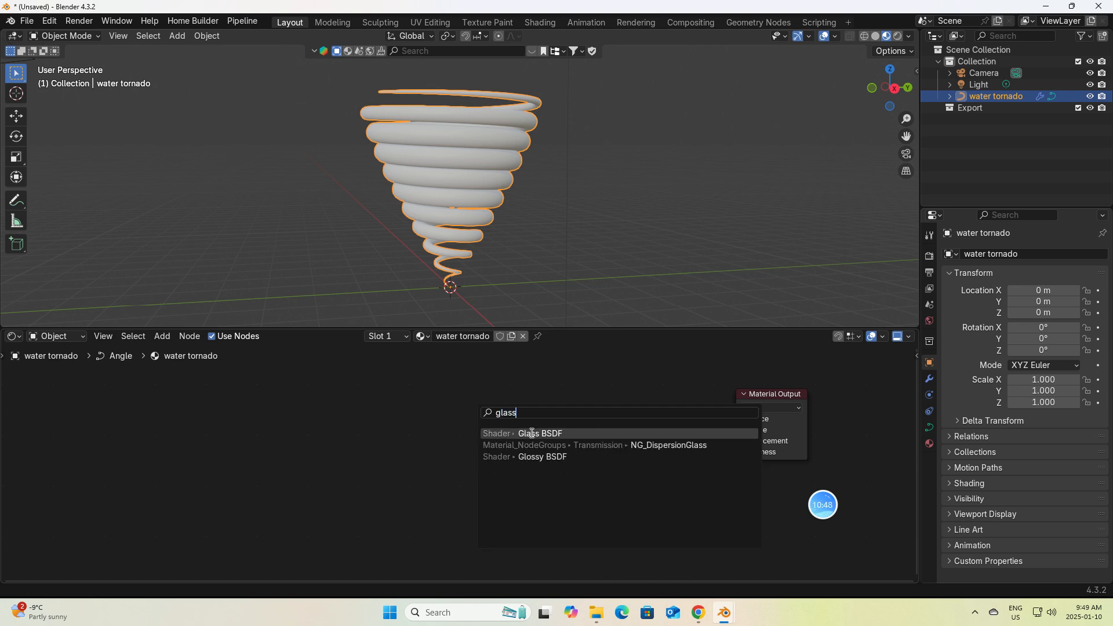
pyautogui.click(554, 435)
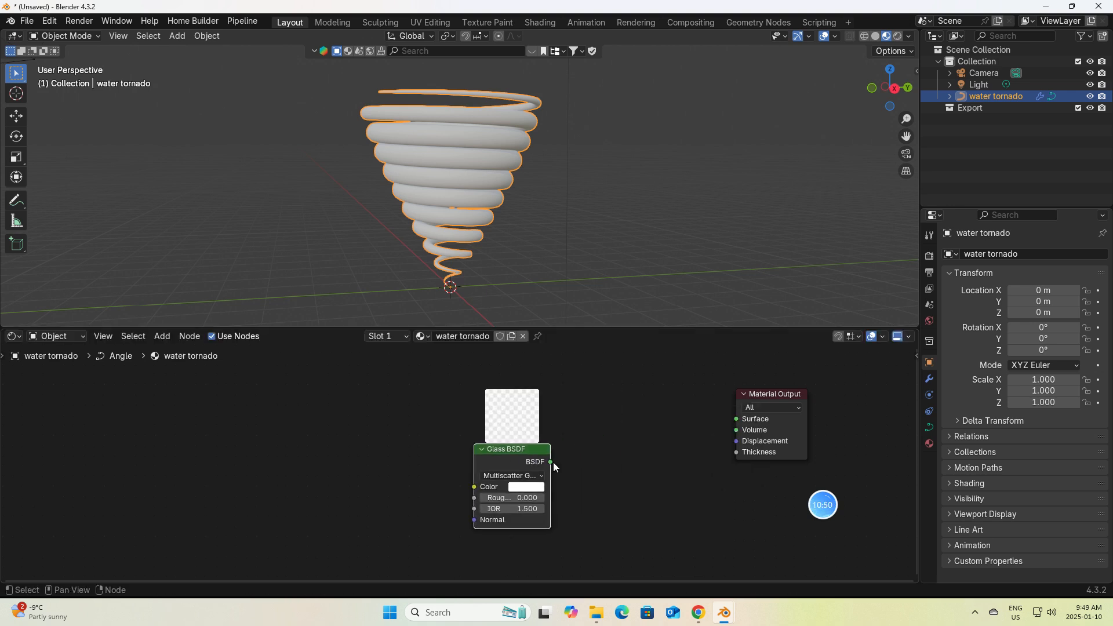
pyautogui.moveTo(551, 462); pyautogui.dragTo(590, 444)
pyautogui.moveTo(672, 432); pyautogui.dragTo(739, 418)
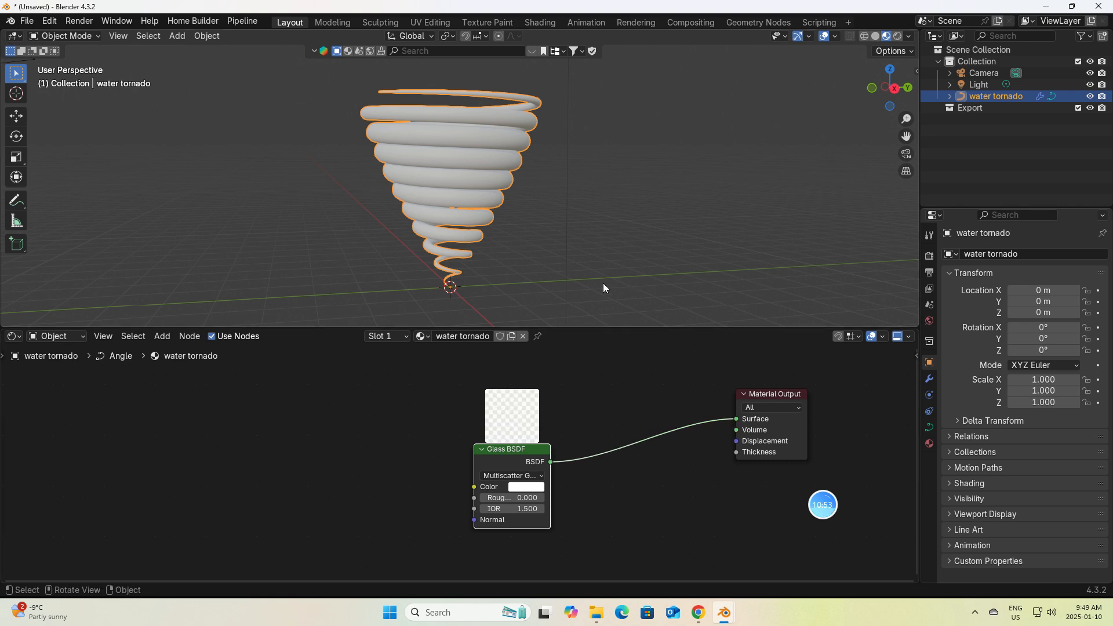
# Convert the water tornado curve object to a mesh
pyautogui.rightClick(488, 163)
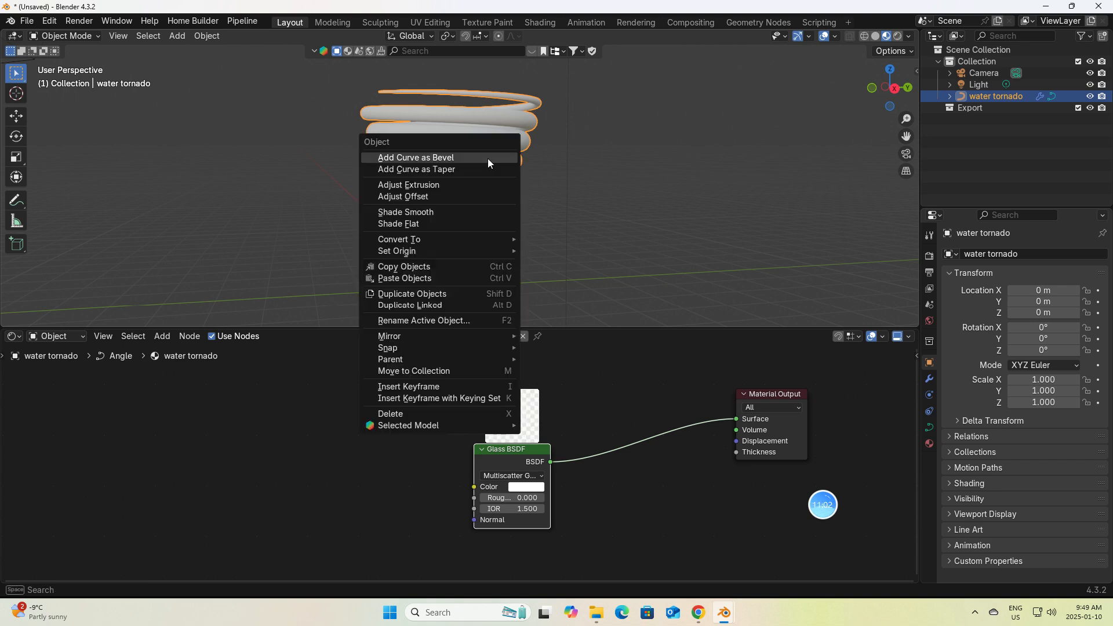
pyautogui.click(447, 119)
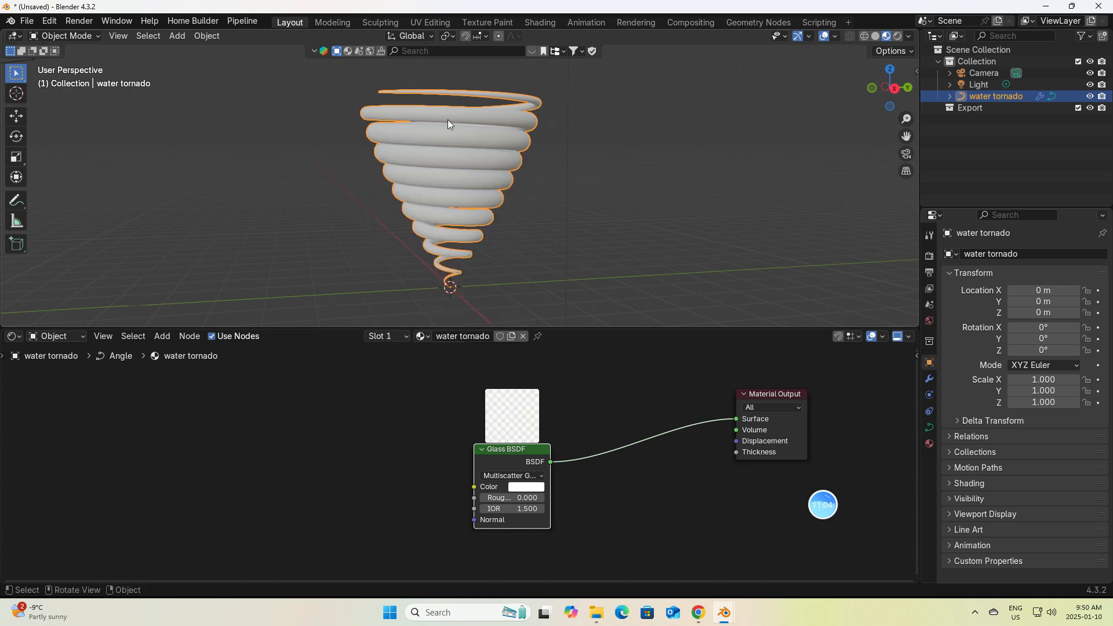
pyautogui.rightClick(474, 167)
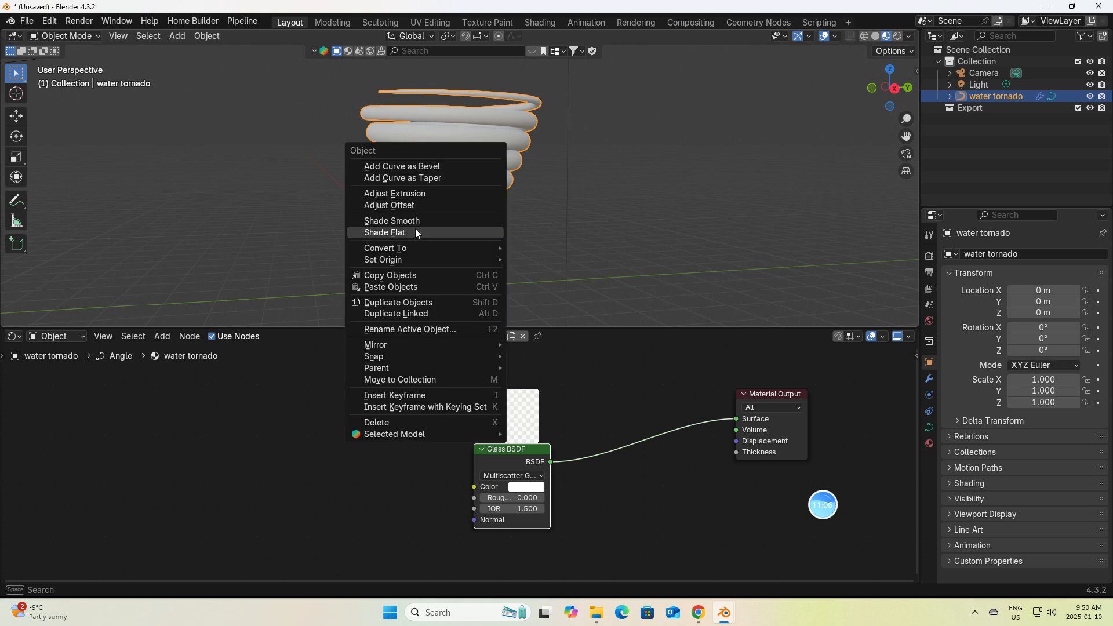
pyautogui.moveTo(402, 252)
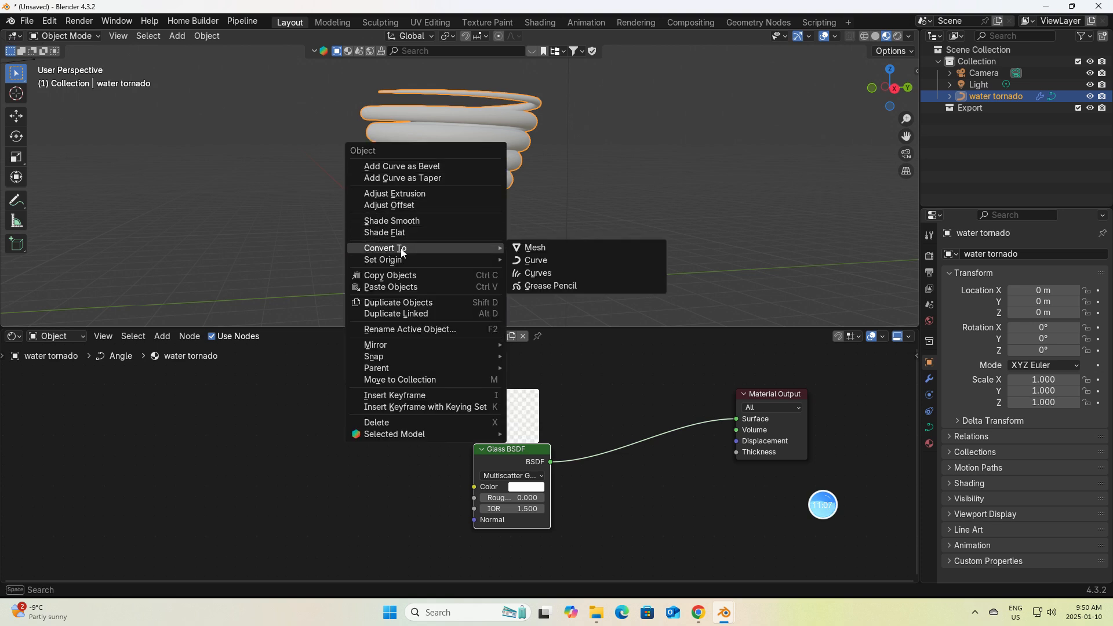
pyautogui.click(535, 246)
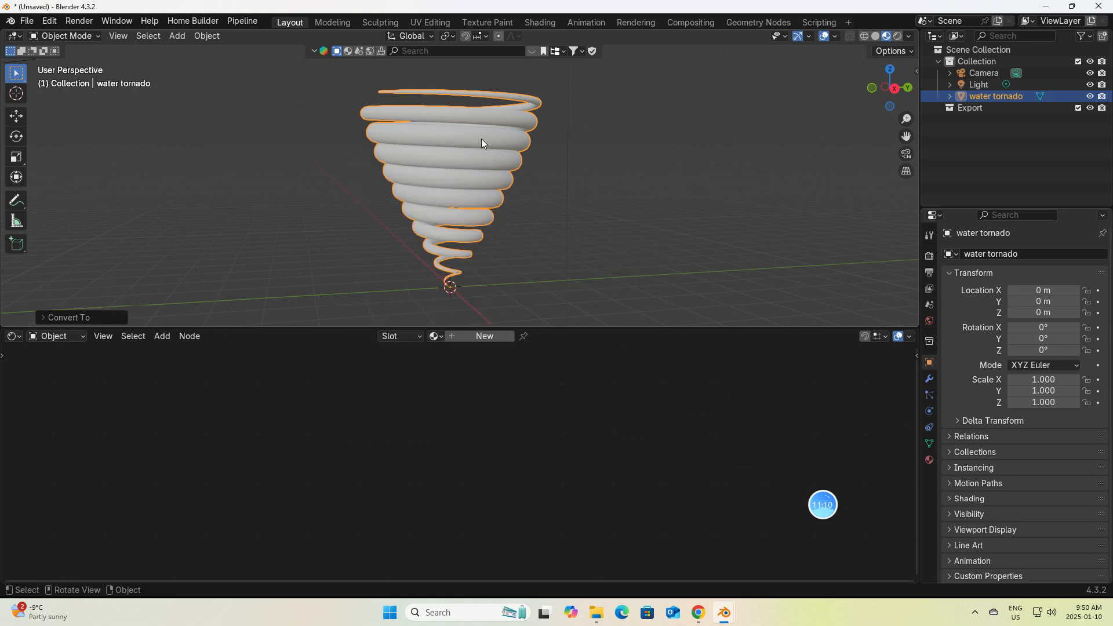
# Assign the existing water tornado material to the converted mesh's material slot
pyautogui.click(486, 335)
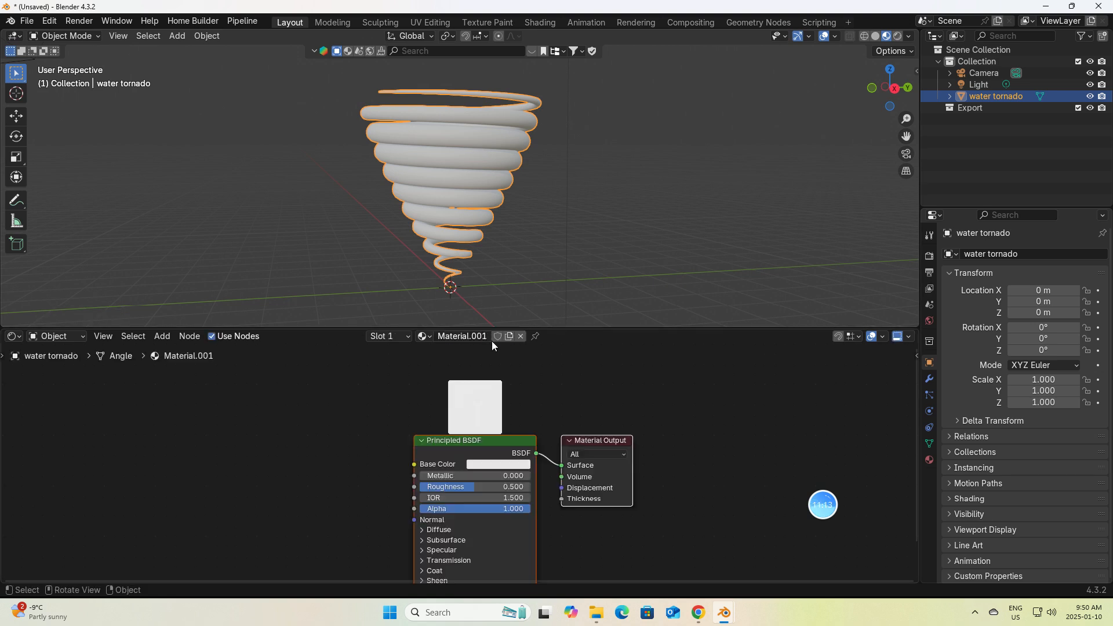
pyautogui.click(429, 336)
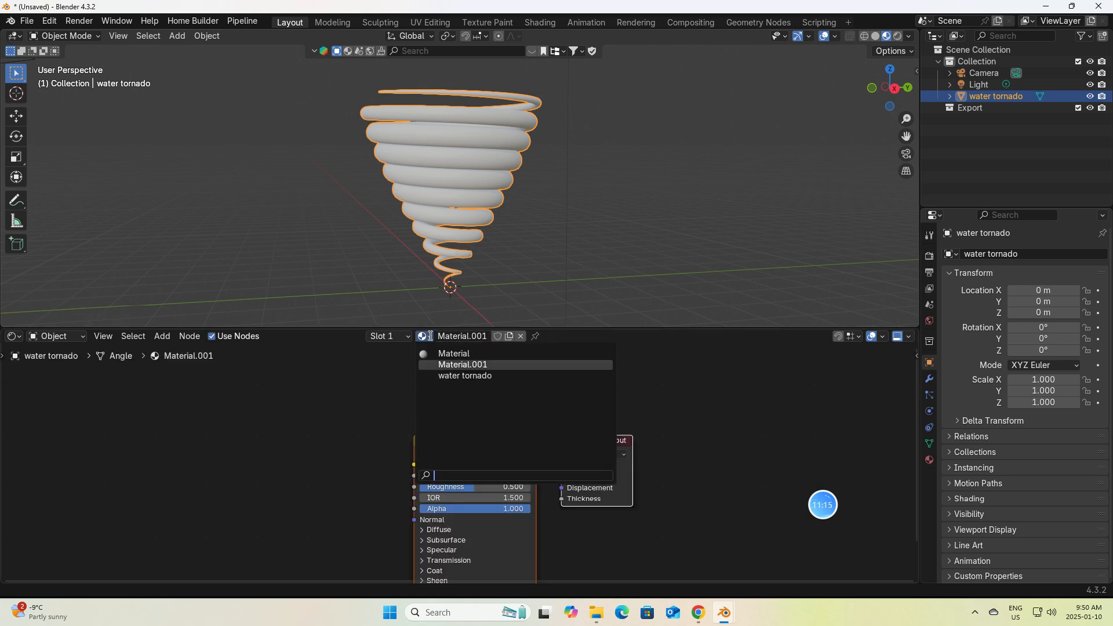
pyautogui.click(461, 375)
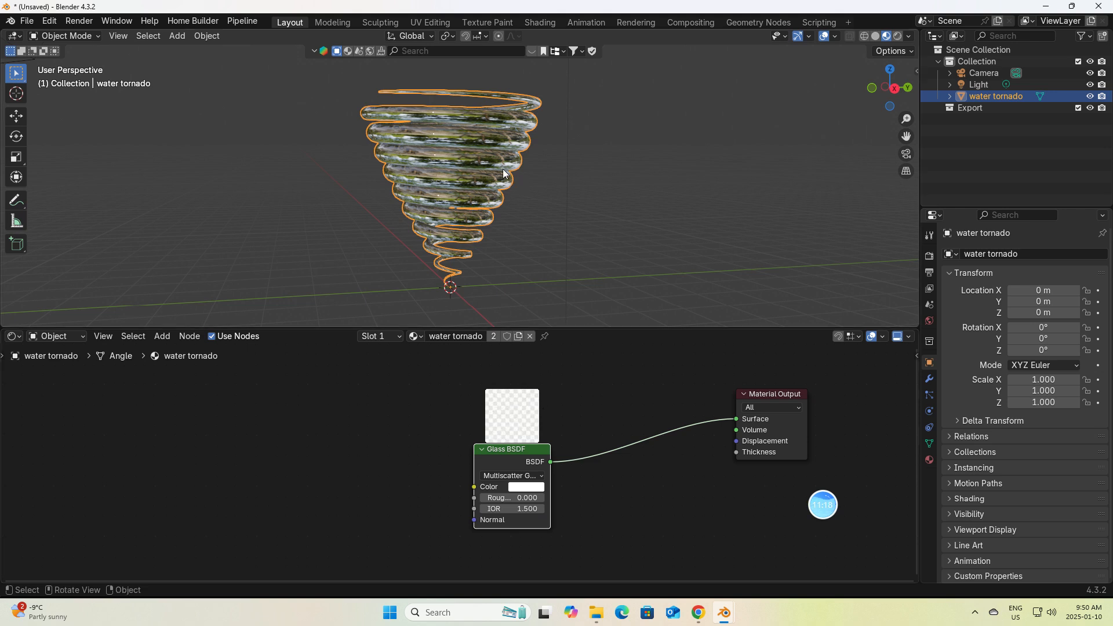
# Move the Glass BSDF node up beside the Material Output and switch the viewport to Rendered shading
pyautogui.scroll(2, 529, 184)
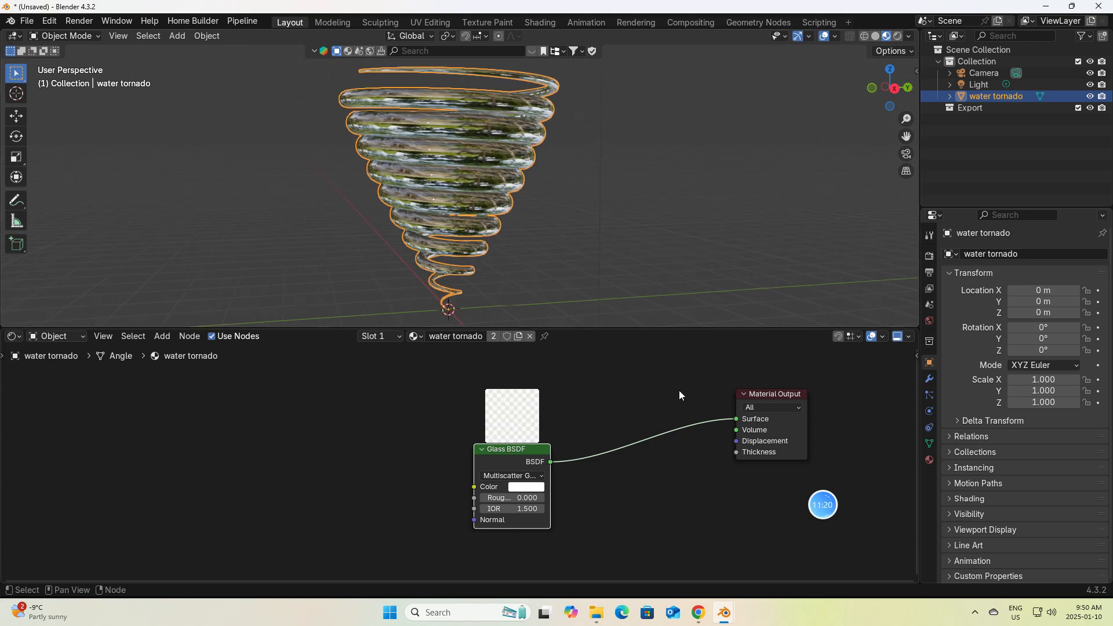
pyautogui.moveTo(506, 458); pyautogui.dragTo(466, 407)
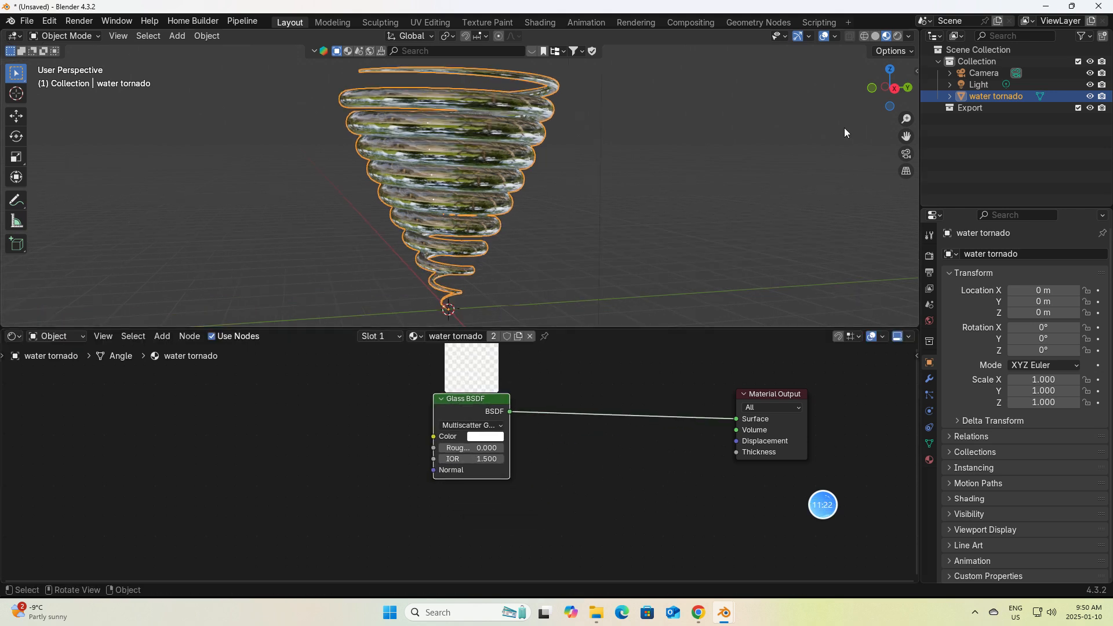
pyautogui.click(896, 37)
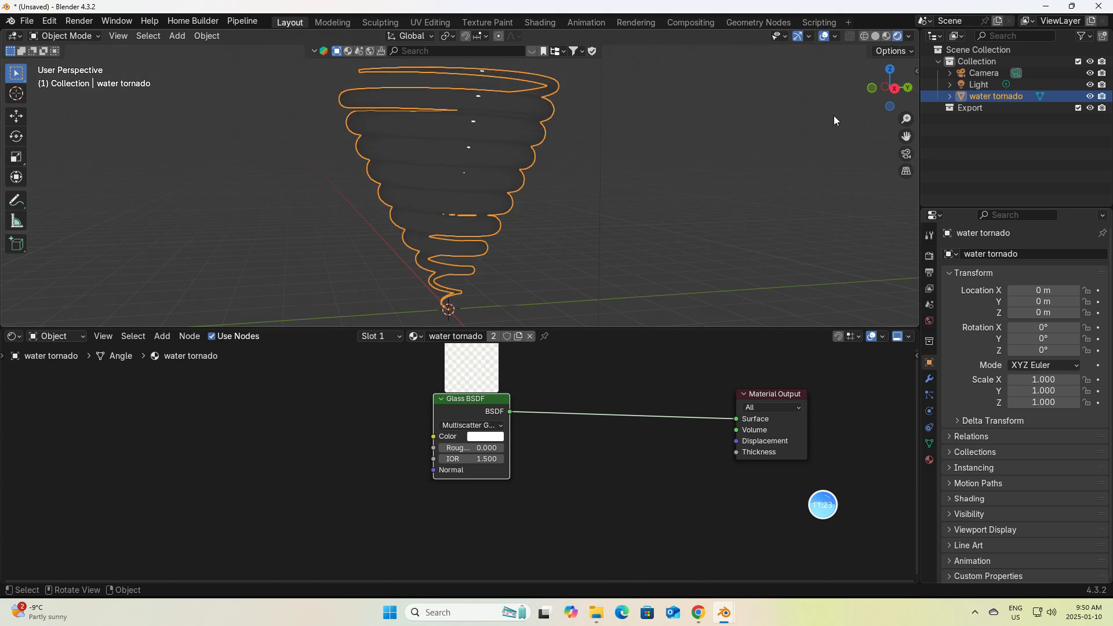
# Assign an Environment Texture to the world background's Color and open the file browser for its image
pyautogui.click(932, 321)
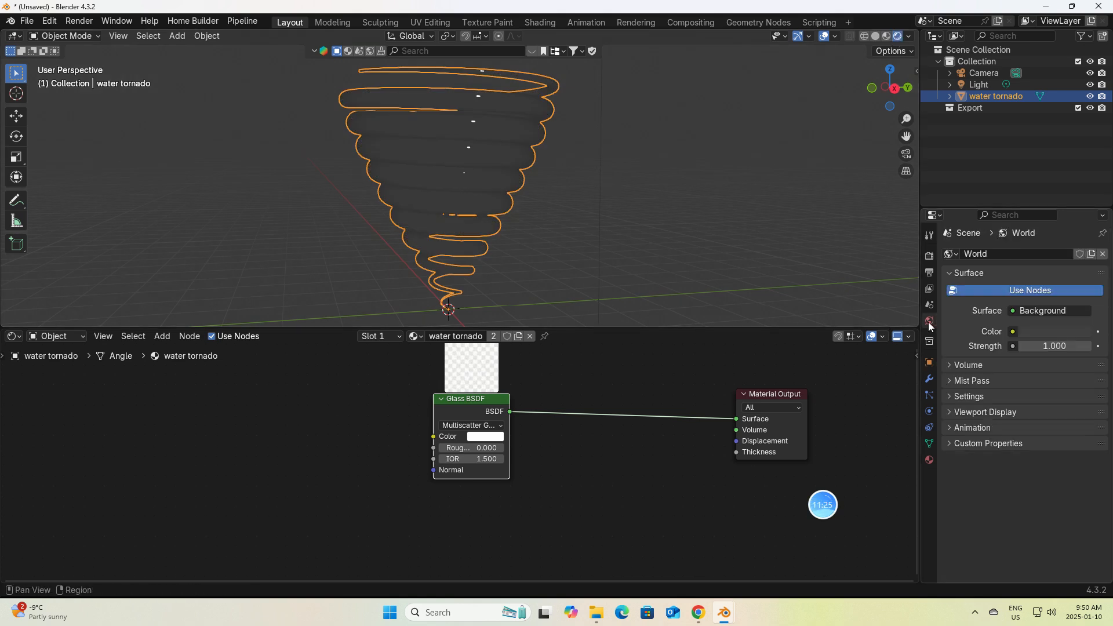
pyautogui.click(1015, 331)
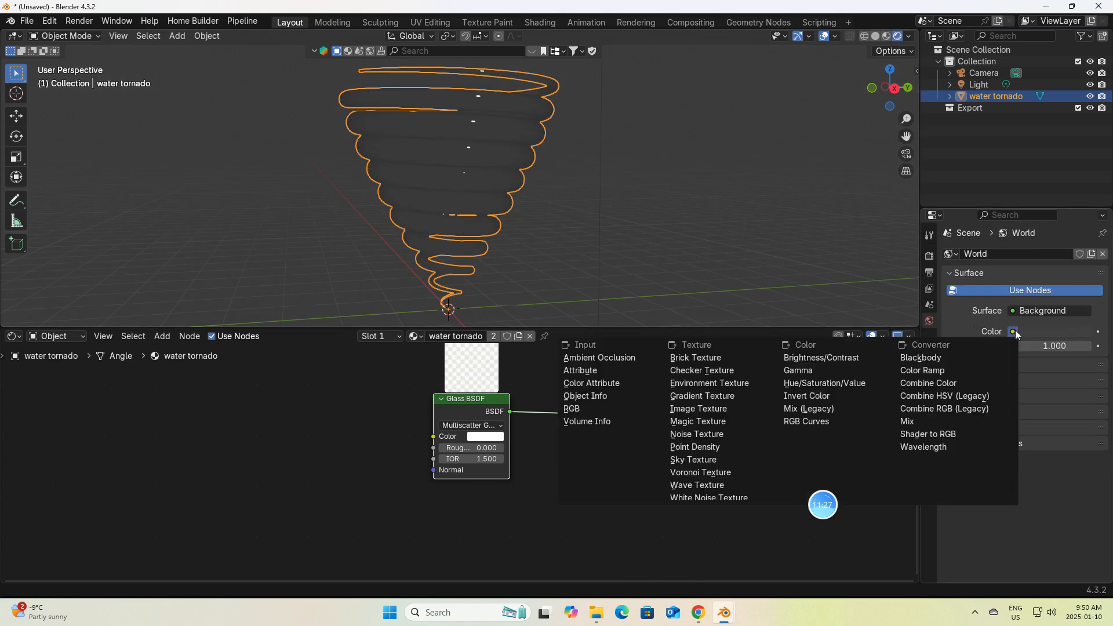
pyautogui.click(739, 384)
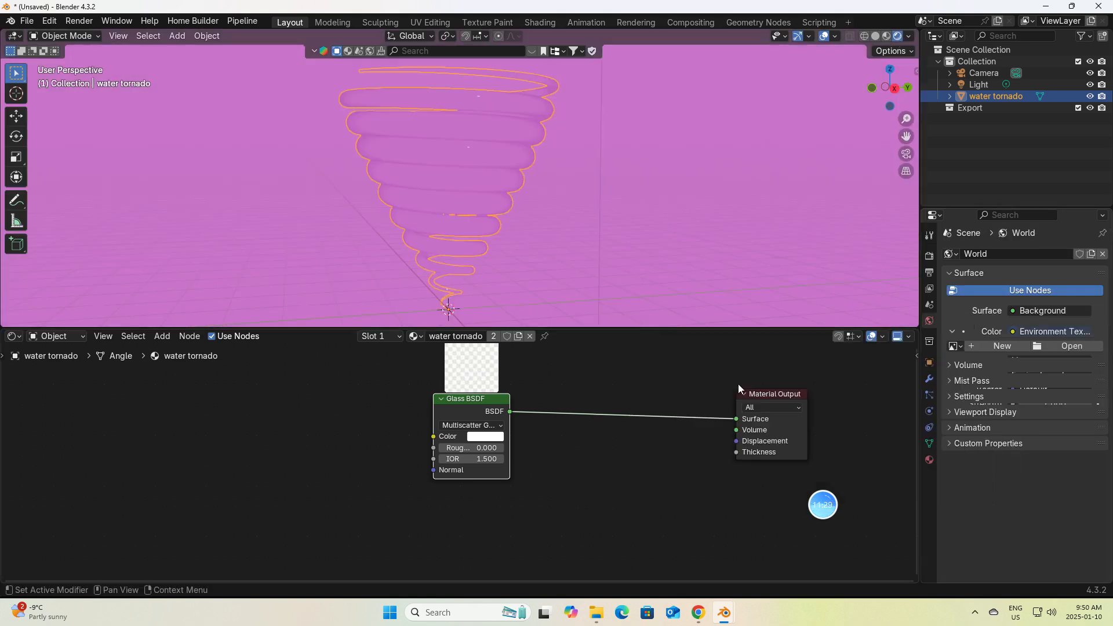
pyautogui.click(1068, 347)
# Switch to Chrome, open the Lakeside Sunrise HDRI page on Poly Haven in a new tab, and view its resolution and format options
pyautogui.click(717, 581)
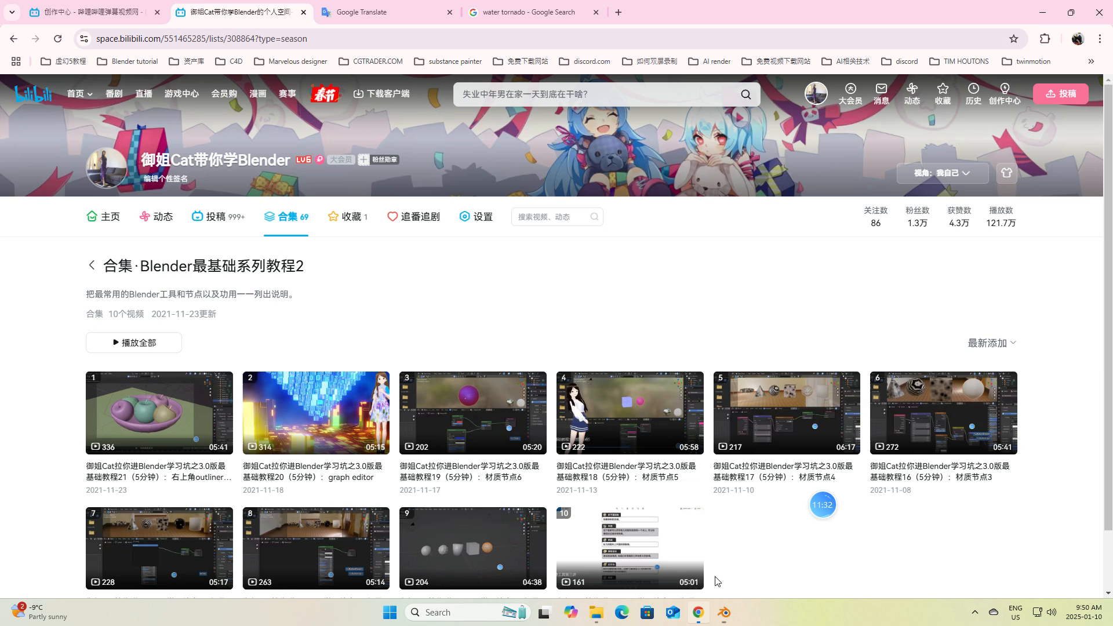
pyautogui.click(618, 12)
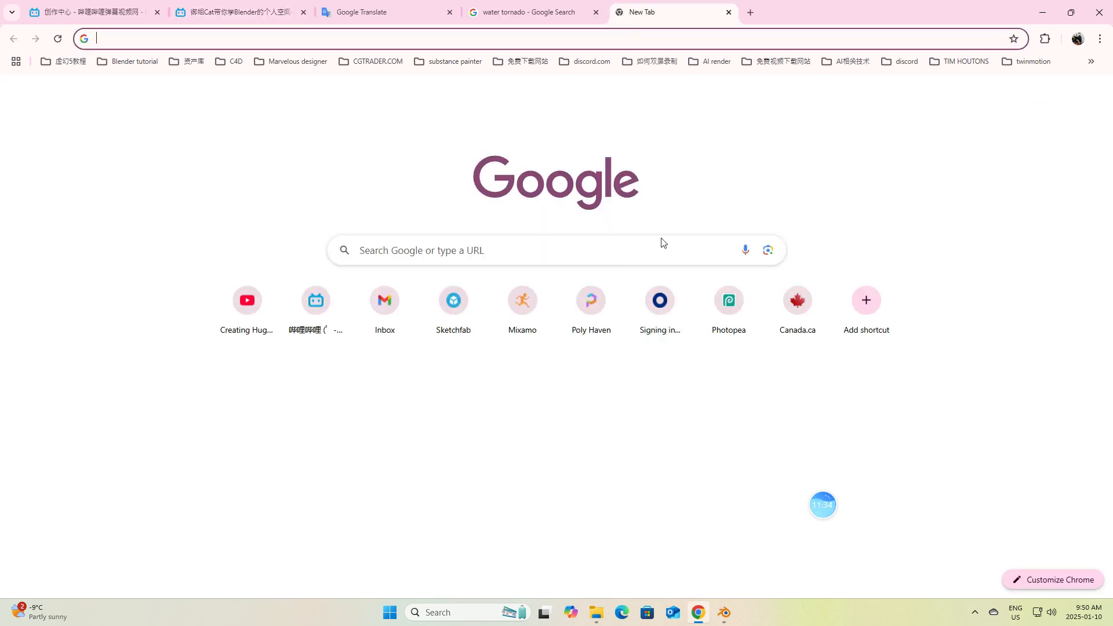
pyautogui.click(596, 308)
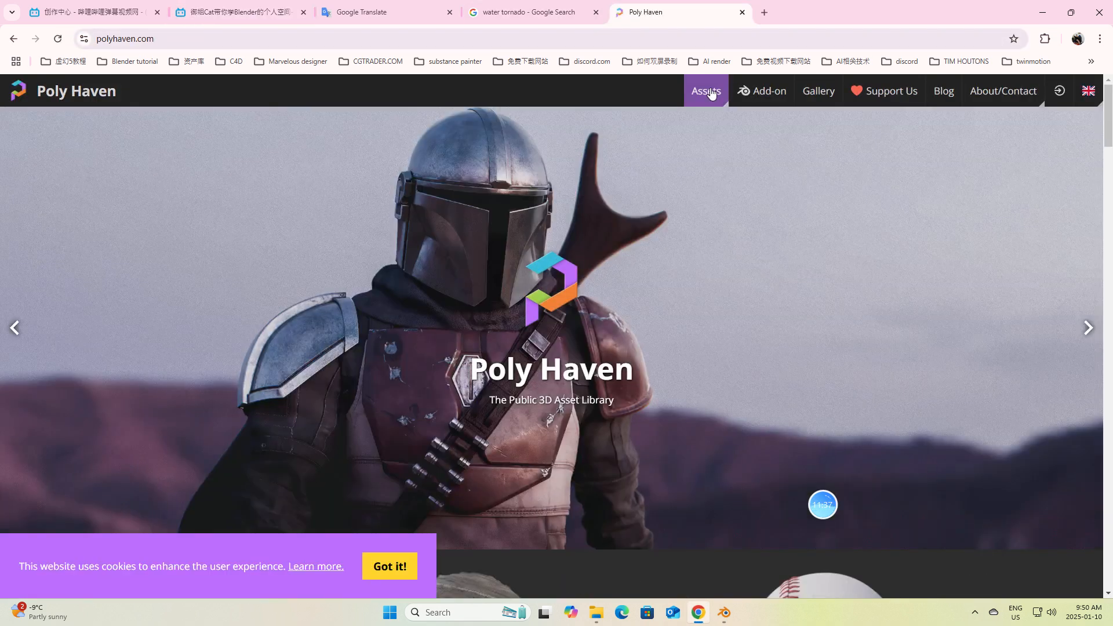
pyautogui.moveTo(705, 91)
pyautogui.click(706, 123)
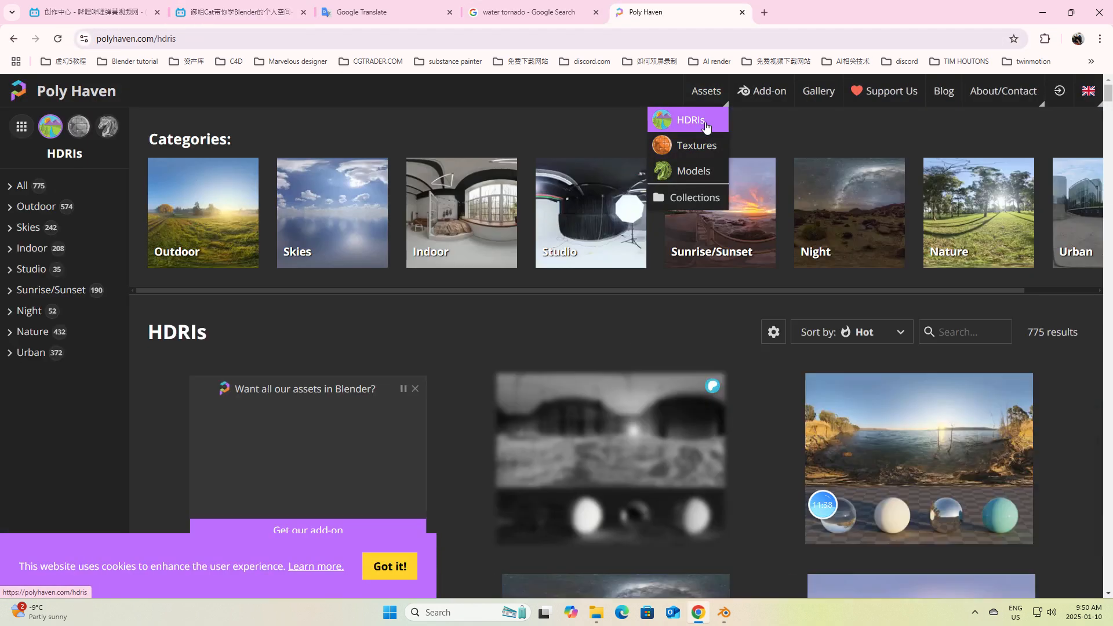
pyautogui.scroll(-2, 893, 333)
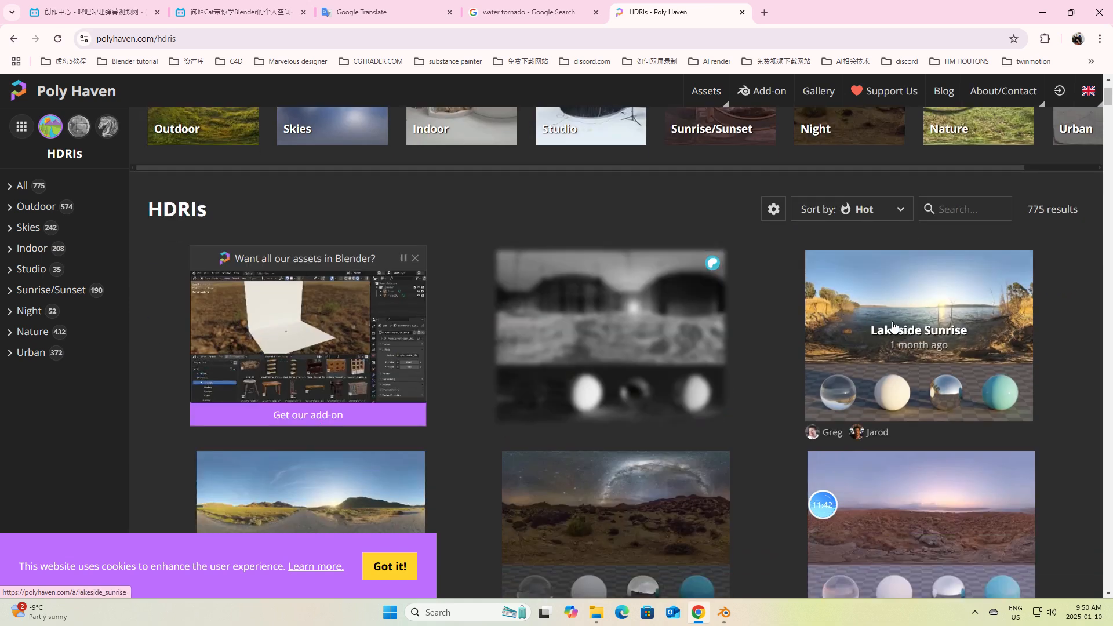
pyautogui.click(893, 327)
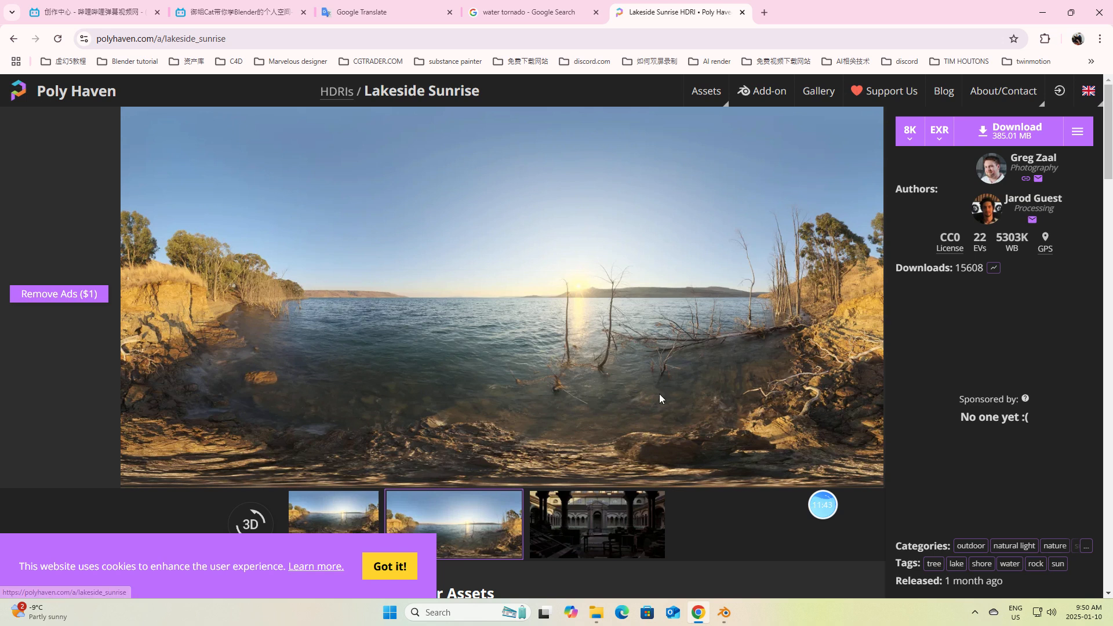
pyautogui.click(912, 142)
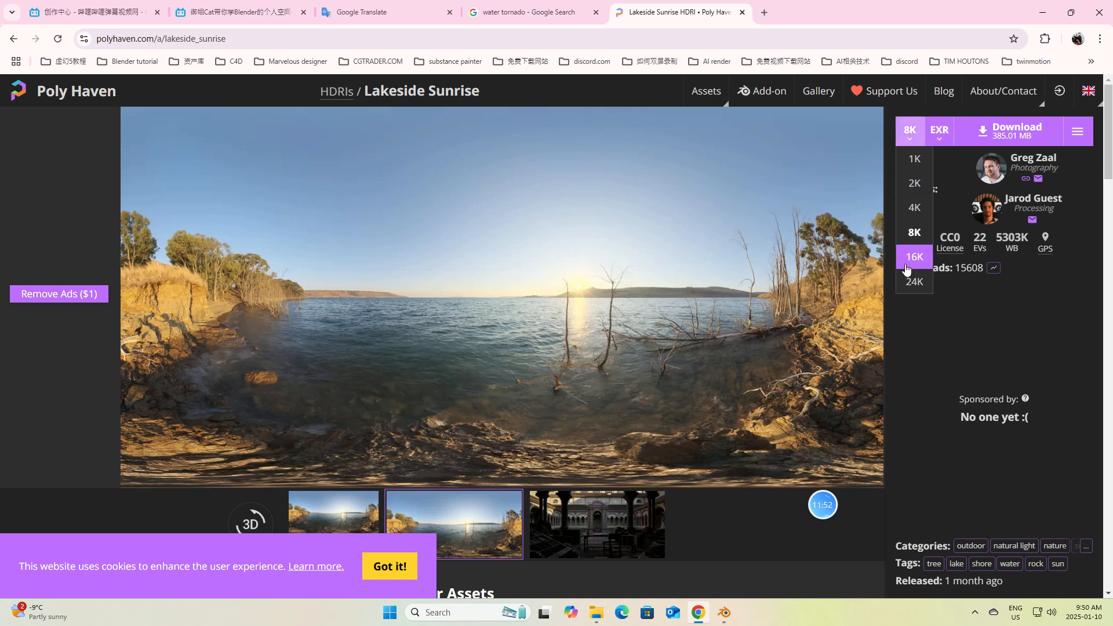
pyautogui.click(940, 138)
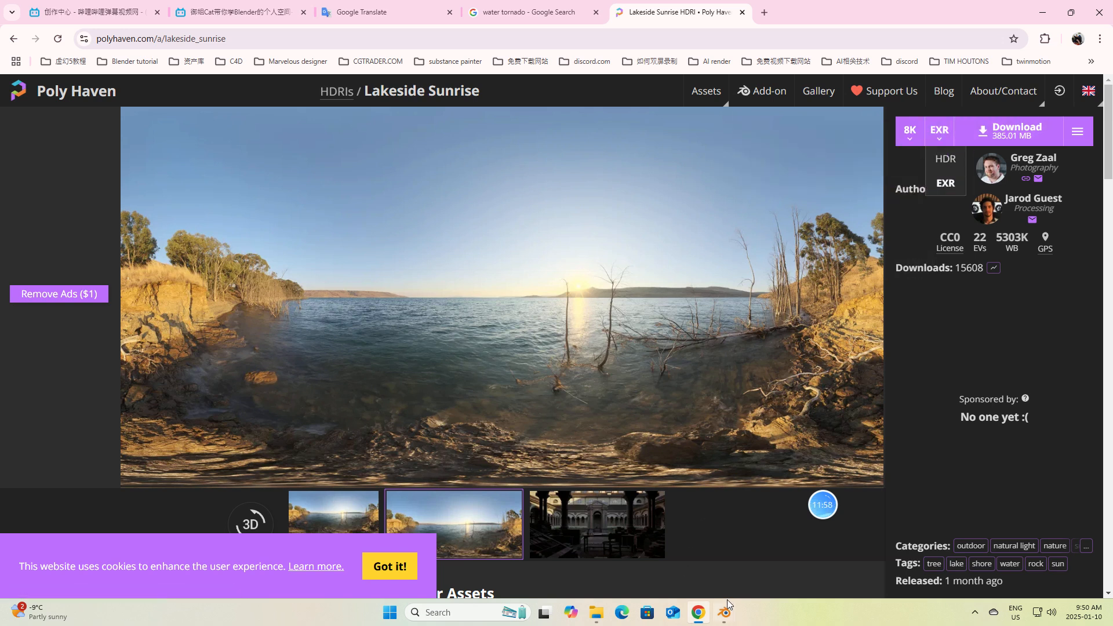
# Return to Blender's image file browser and look through the Downloads and 教程图片和视频 folders for the HDRI file
pyautogui.moveTo(725, 613)
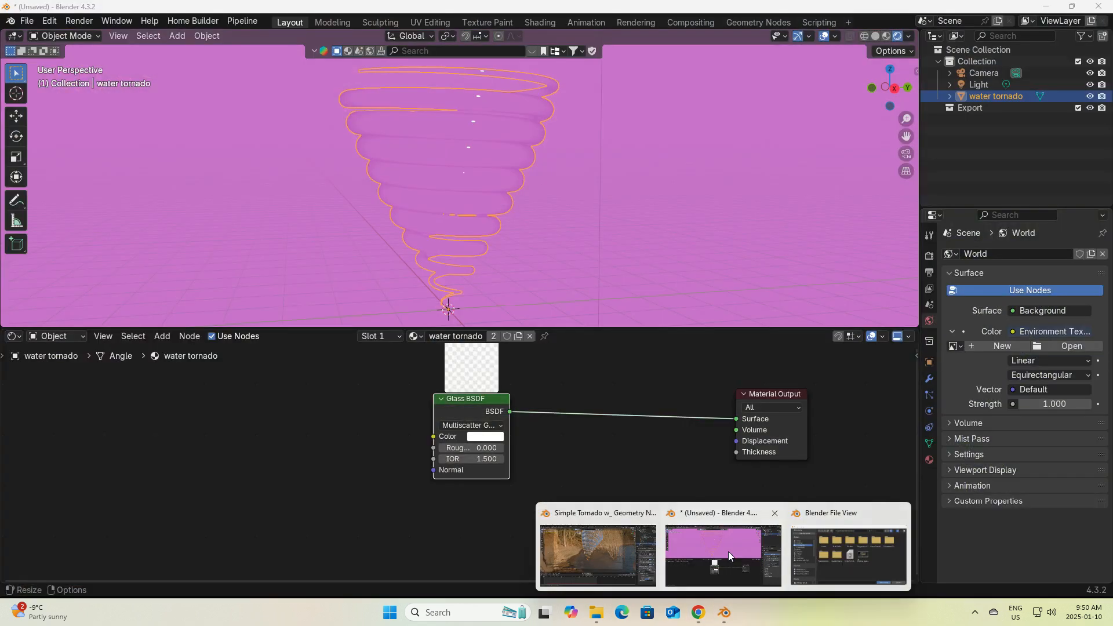
pyautogui.click(812, 557)
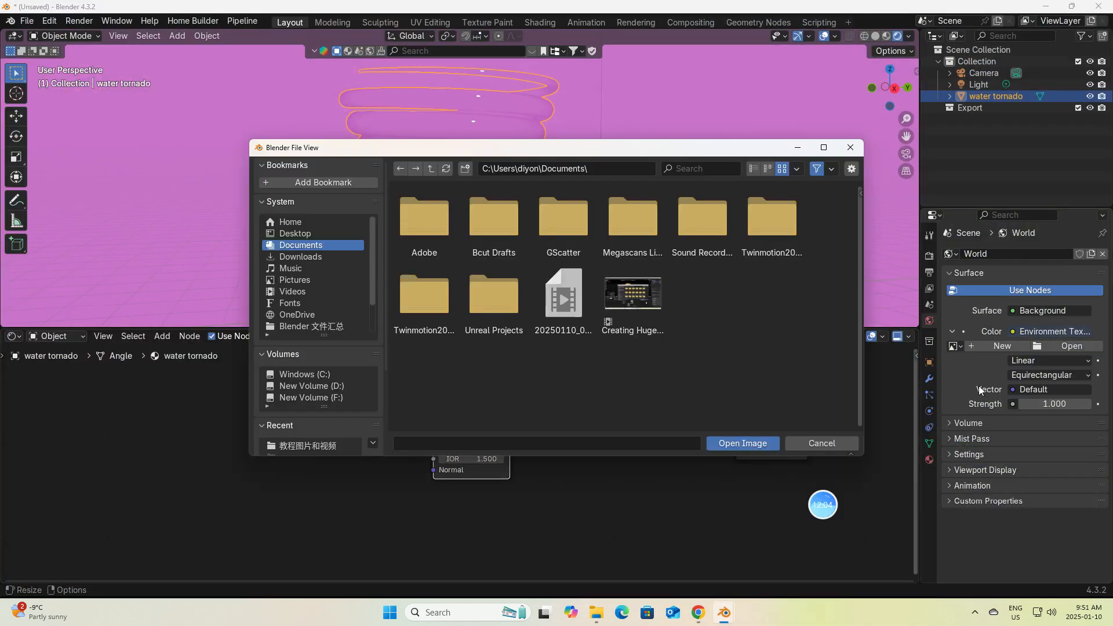
pyautogui.click(291, 257)
pyautogui.scroll(-3, 516, 319)
pyautogui.scroll(-1, 520, 321)
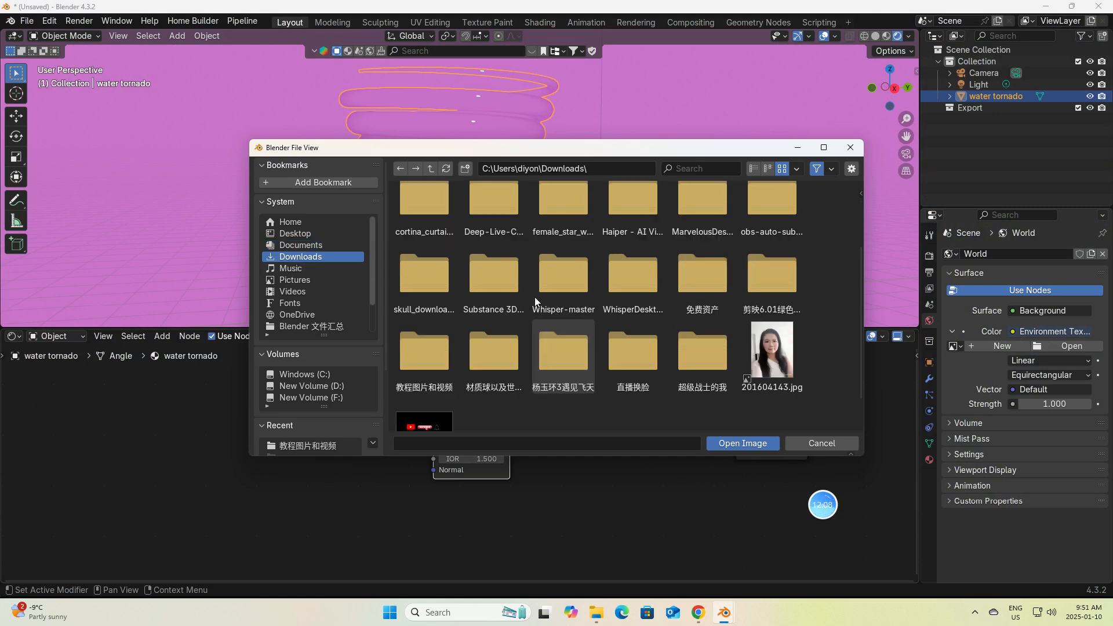
pyautogui.scroll(4, 535, 296)
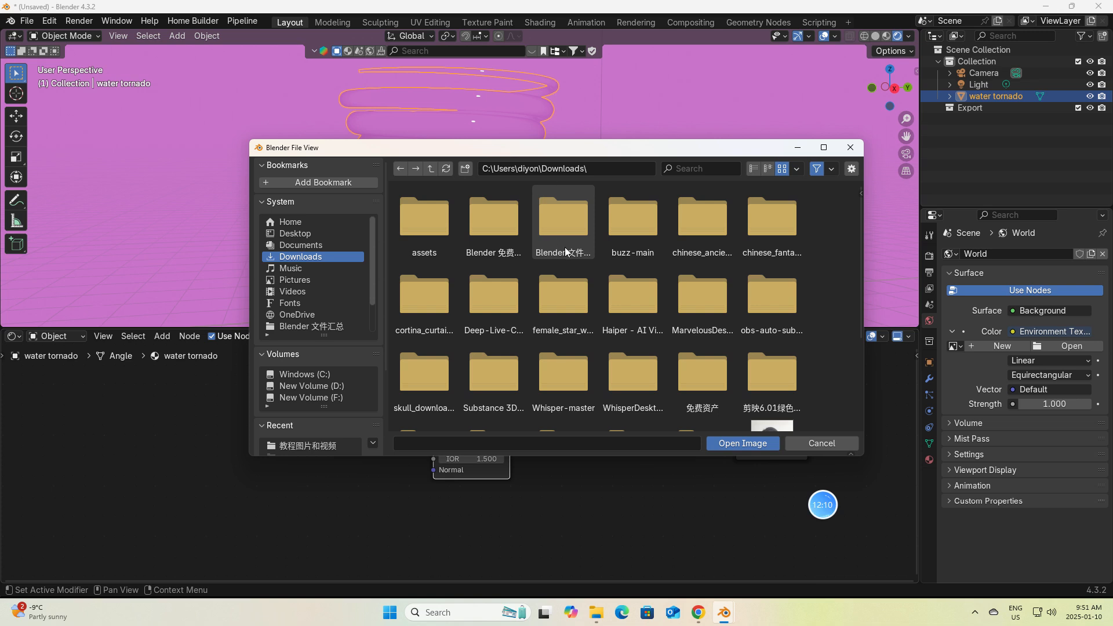
pyautogui.scroll(-3, 575, 258)
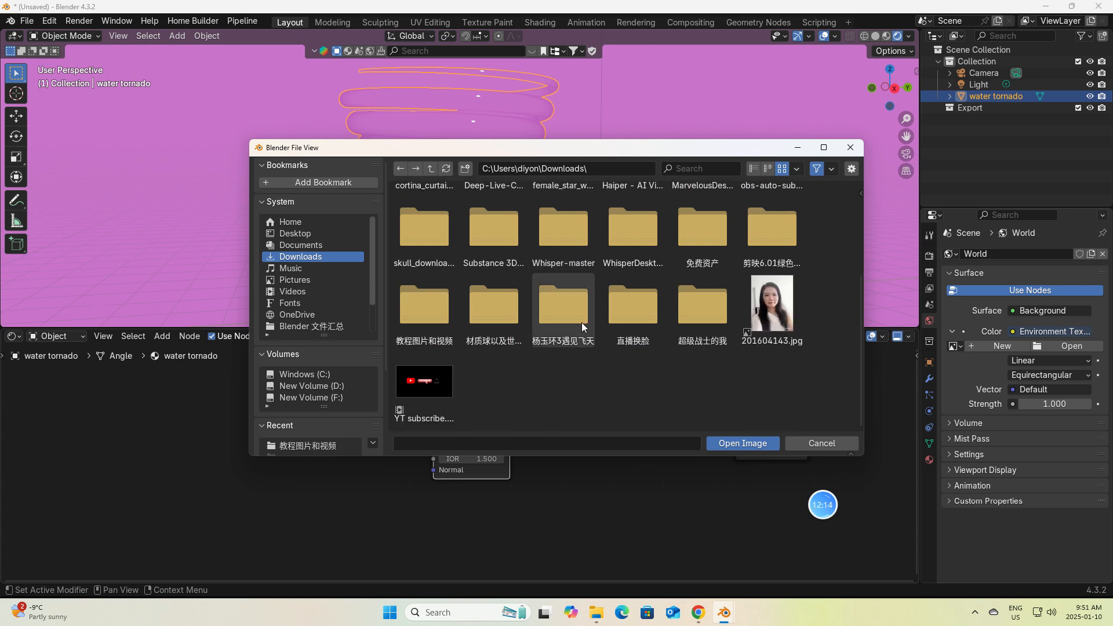
pyautogui.doubleClick(448, 311)
pyautogui.scroll(-2, 672, 284)
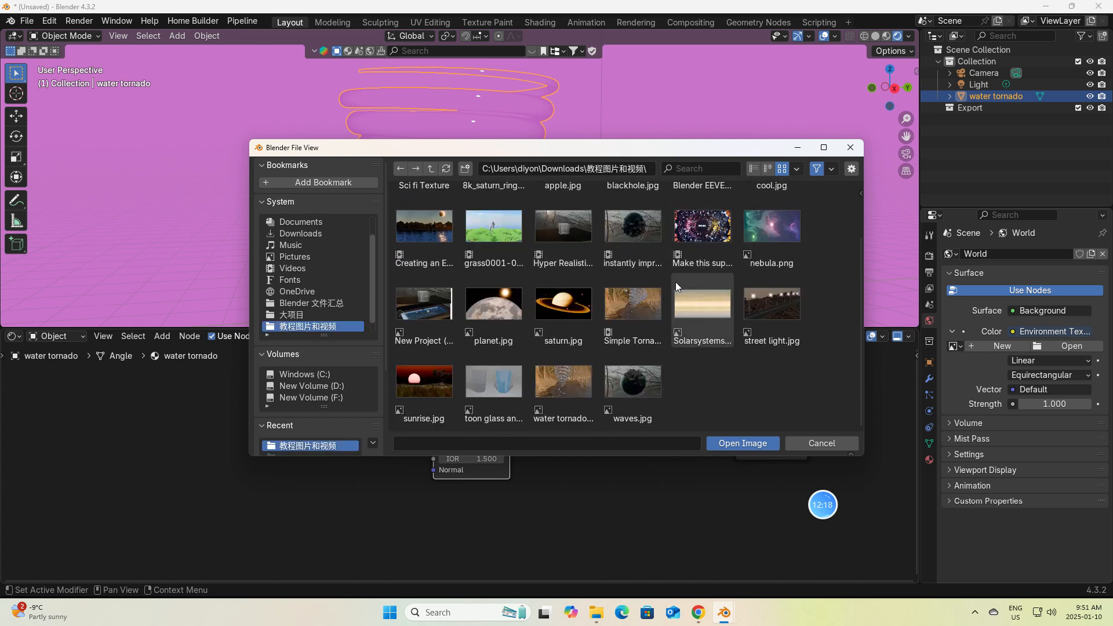
pyautogui.scroll(2, 667, 280)
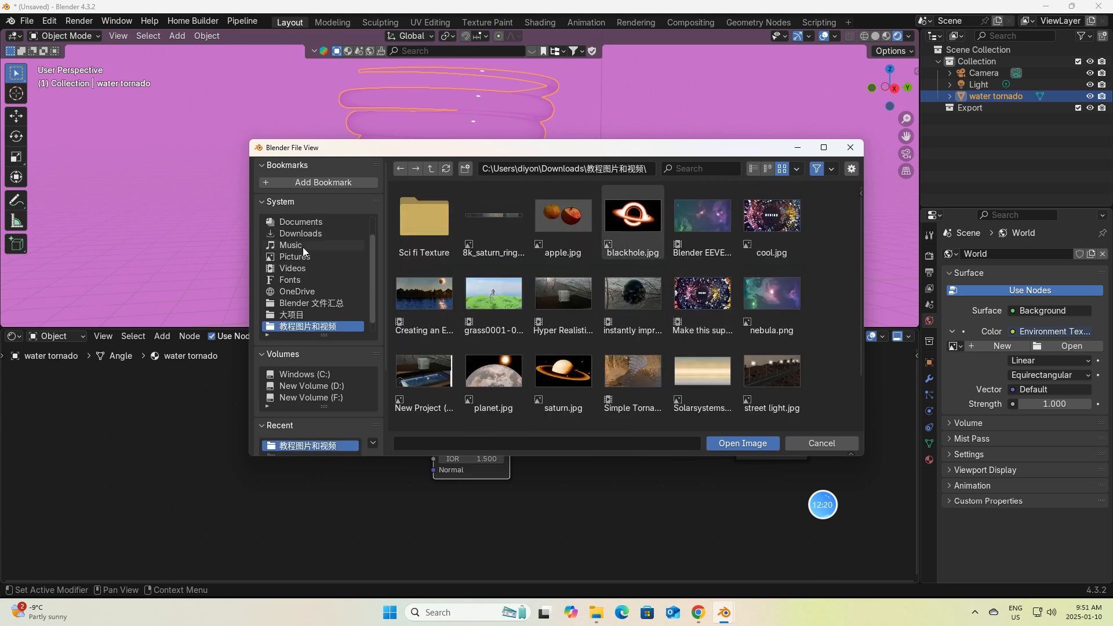
pyautogui.click(304, 232)
pyautogui.scroll(-5, 464, 243)
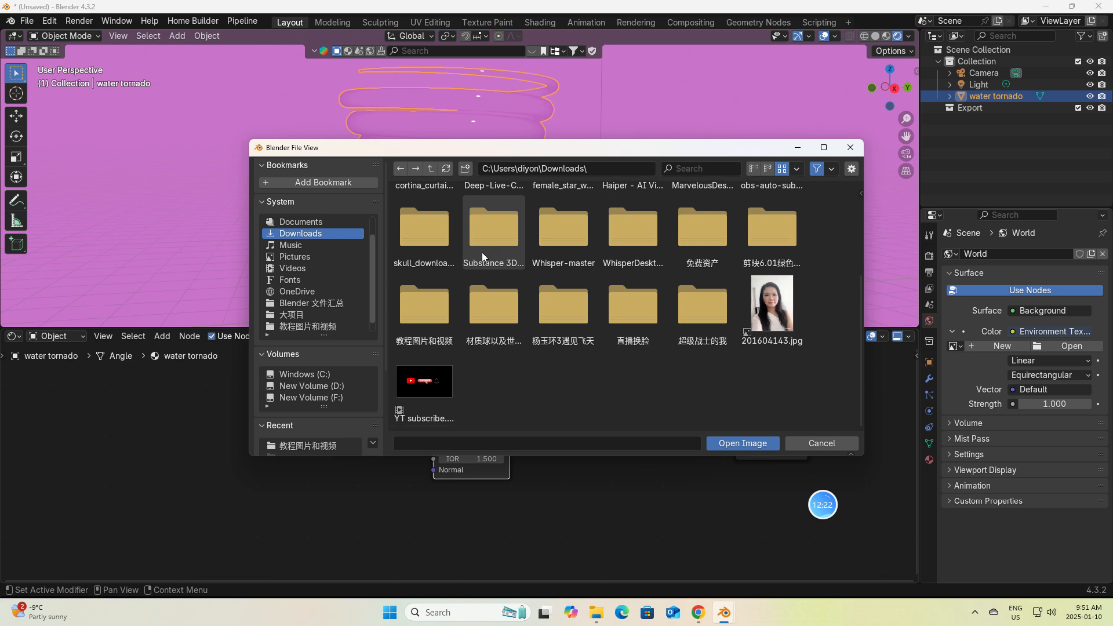
pyautogui.scroll(5, 629, 264)
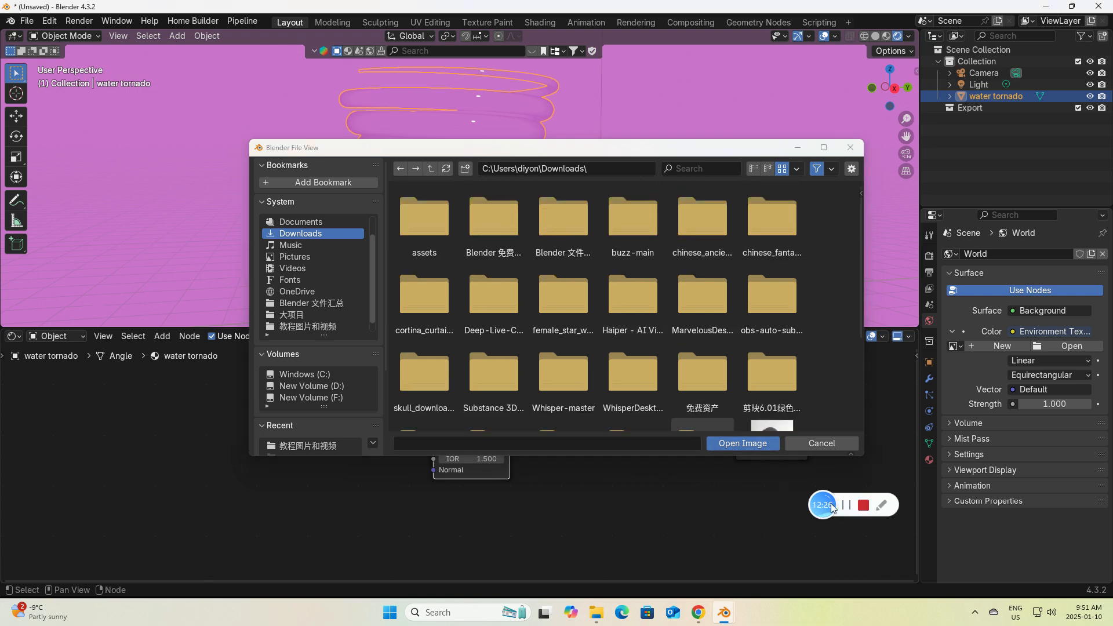
pyautogui.click(847, 506)
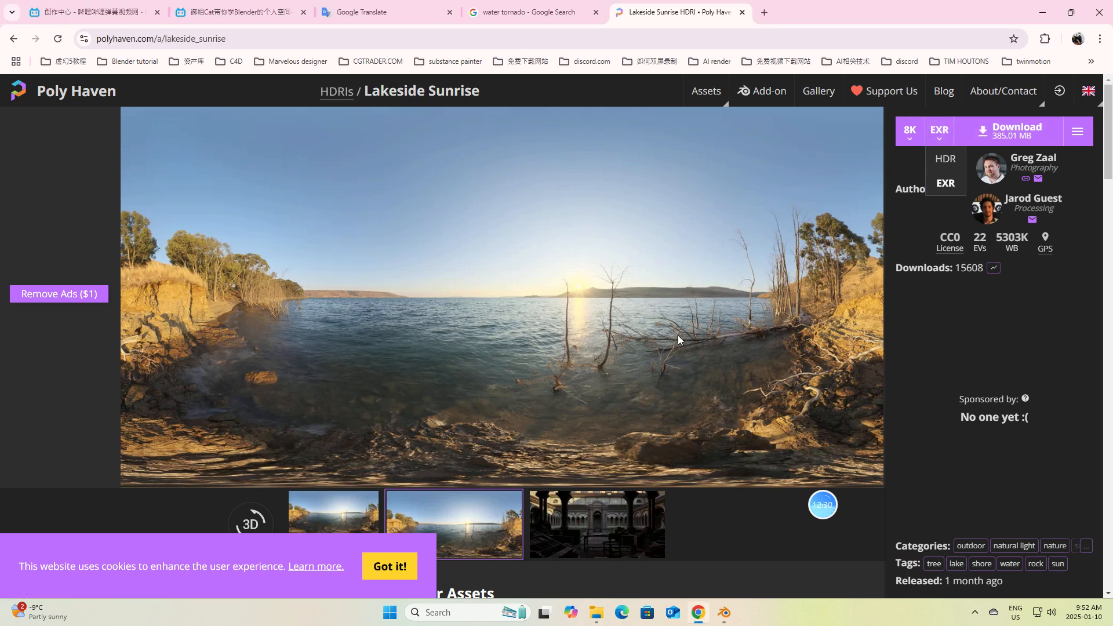
# Switch to File Explorer and examine the Downloads, 教程图片和视频 and Blender 文件汇总 folders for the HDRI file
pyautogui.click(597, 612)
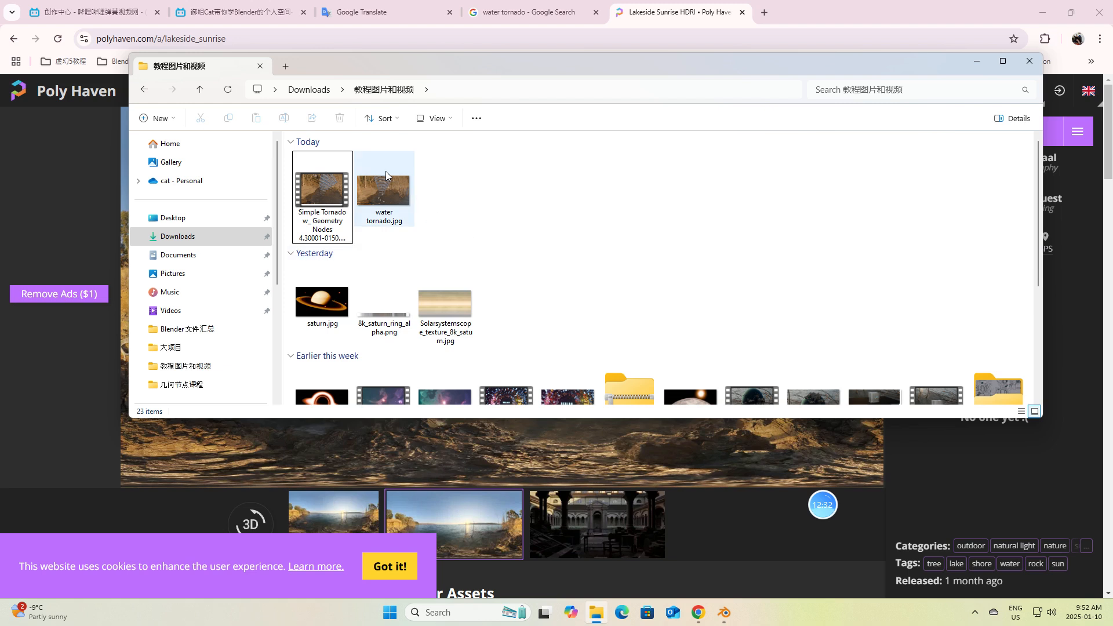
pyautogui.click(309, 90)
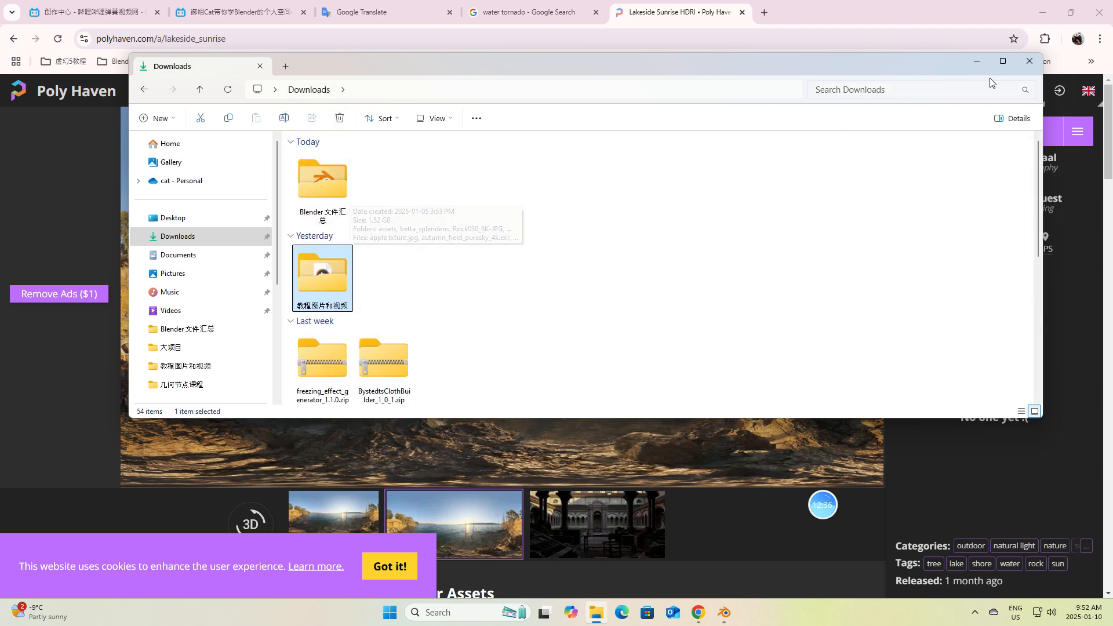
pyautogui.doubleClick(319, 284)
pyautogui.scroll(-3, 538, 273)
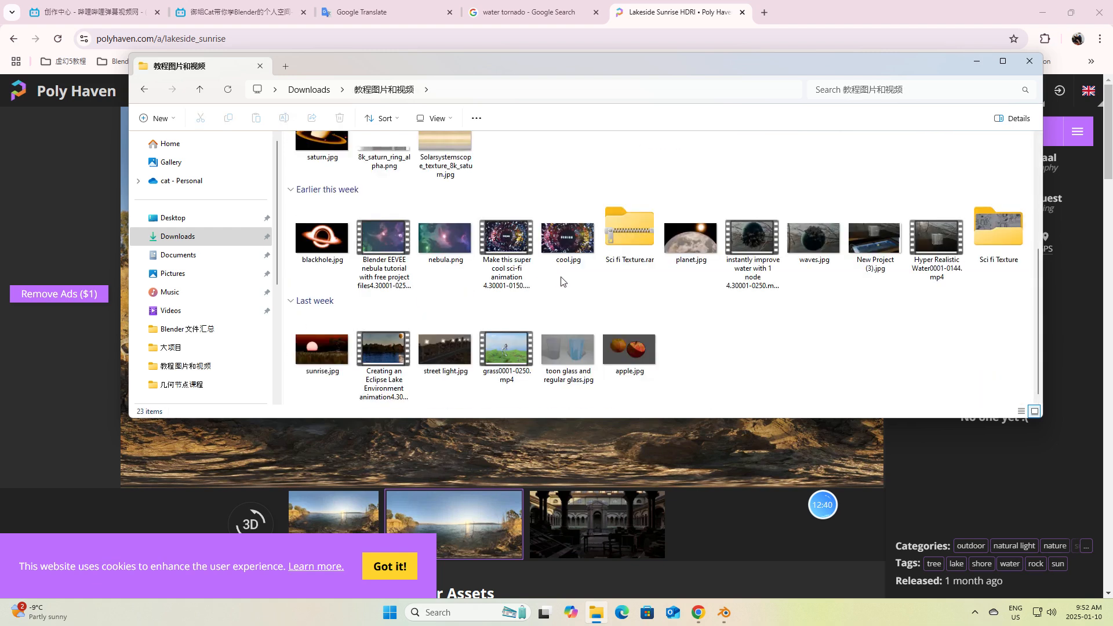
pyautogui.scroll(5, 607, 299)
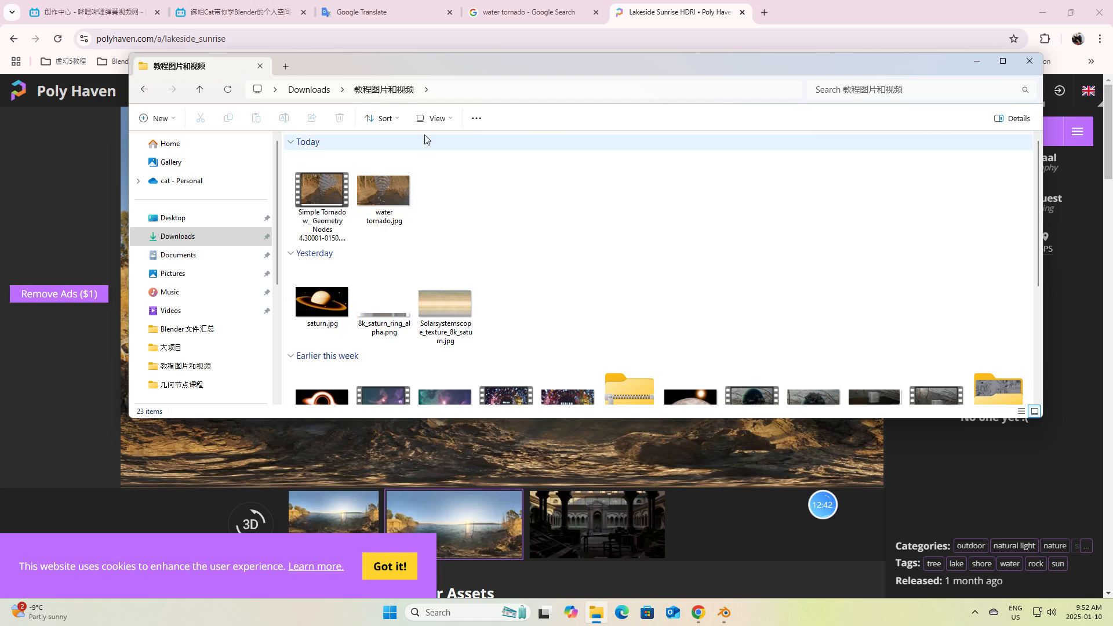
pyautogui.click(302, 89)
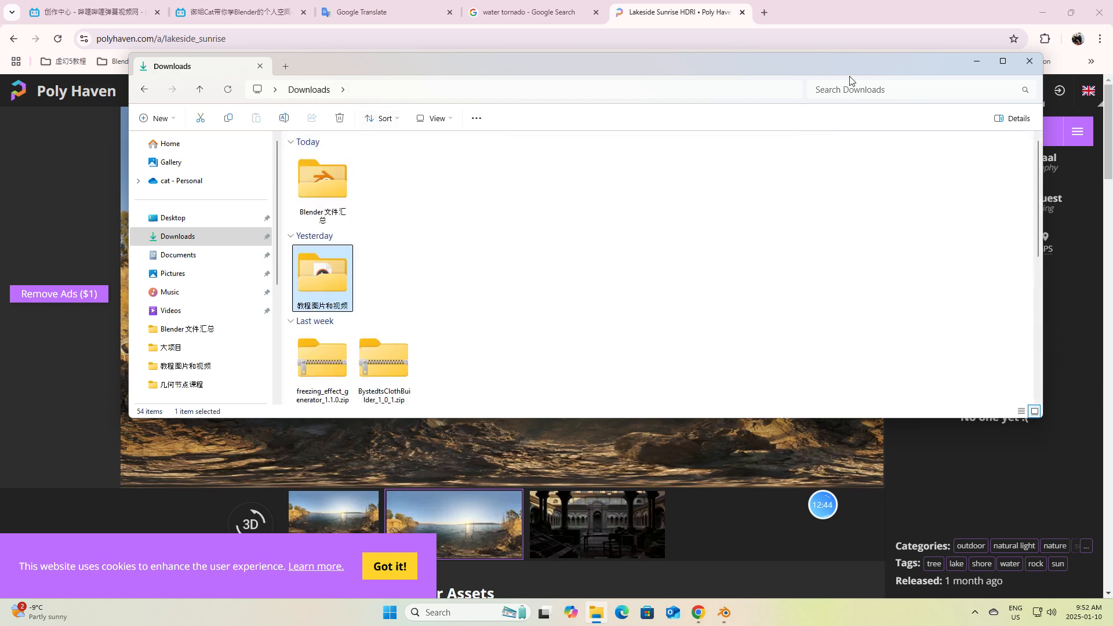
pyautogui.click(337, 186)
pyautogui.doubleClick(336, 185)
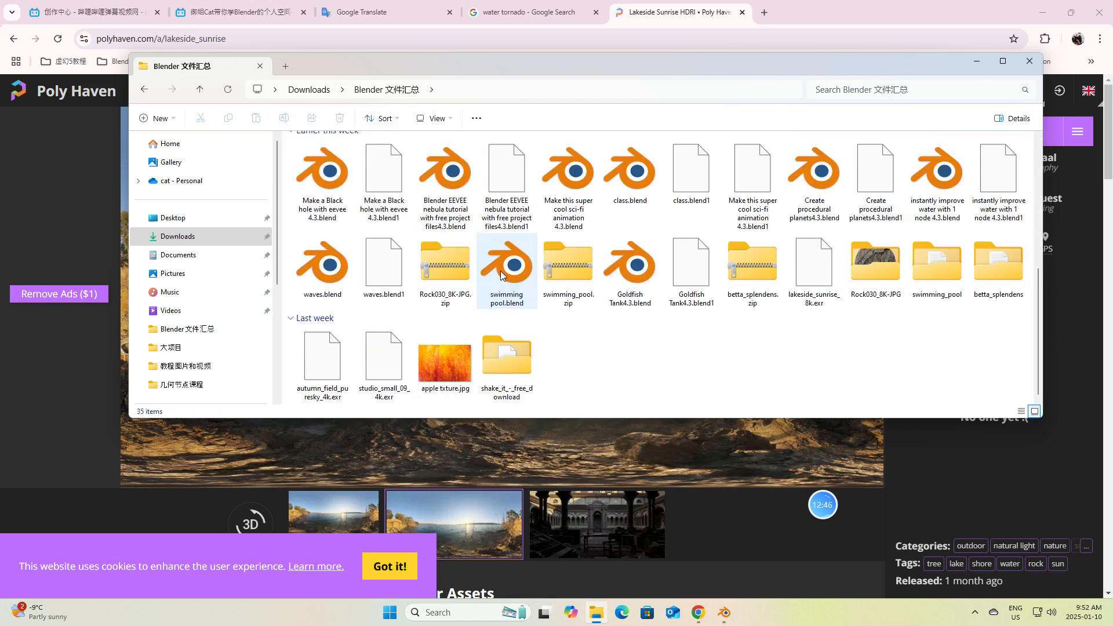
pyautogui.click(309, 89)
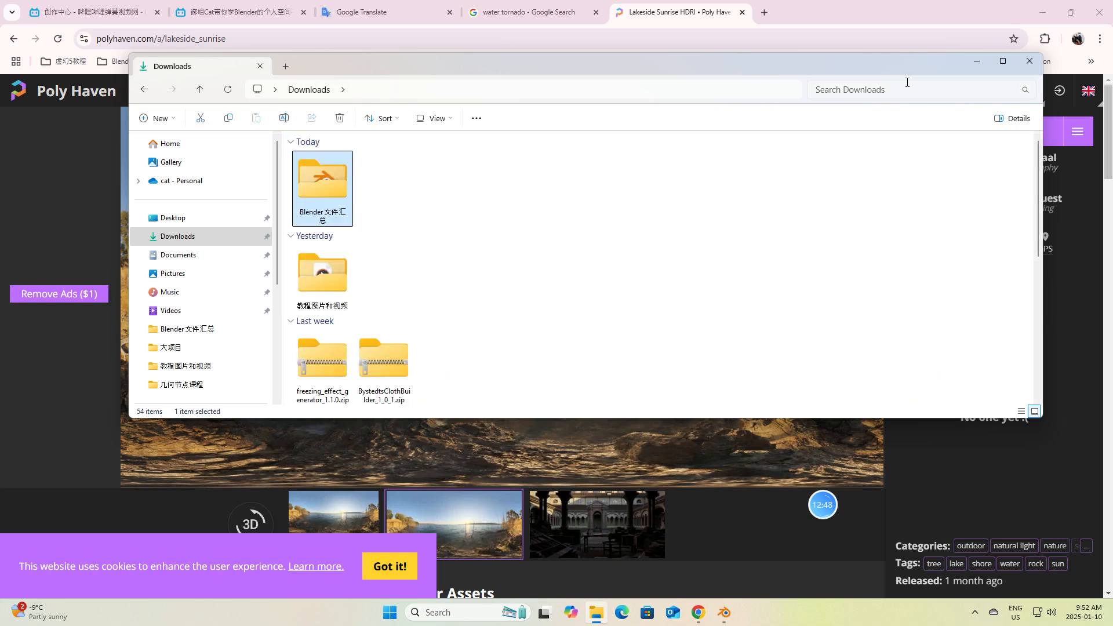
pyautogui.click(977, 60)
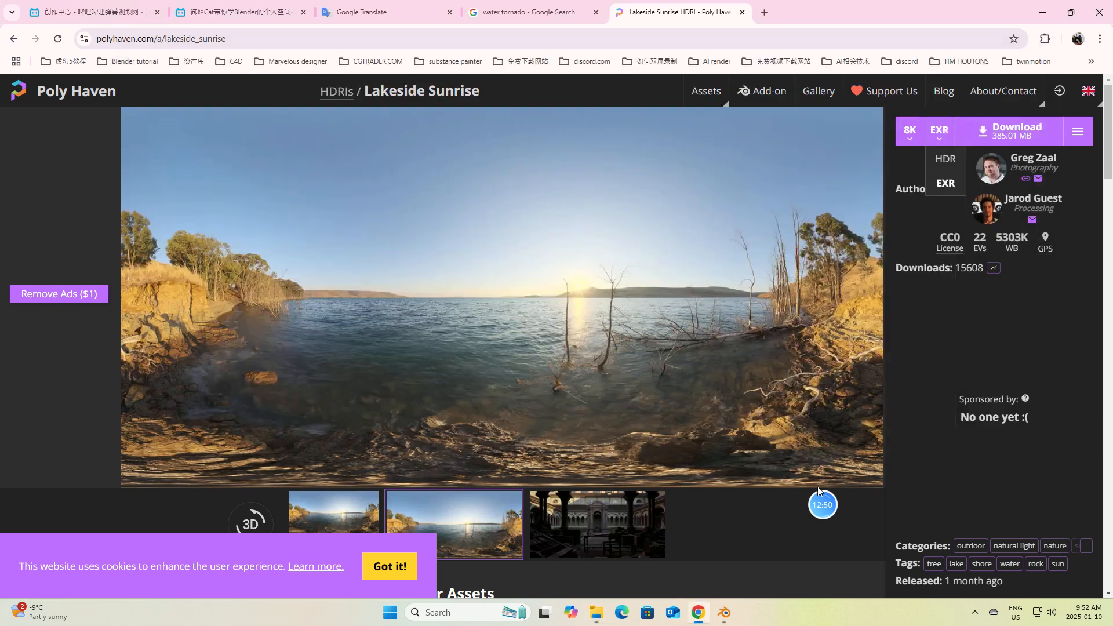
# Move the downloaded lakeside_sunrise_8k.exr from Downloads into the 教程图片和视频 folder and return to the unsaved Blender scene
pyautogui.click(844, 506)
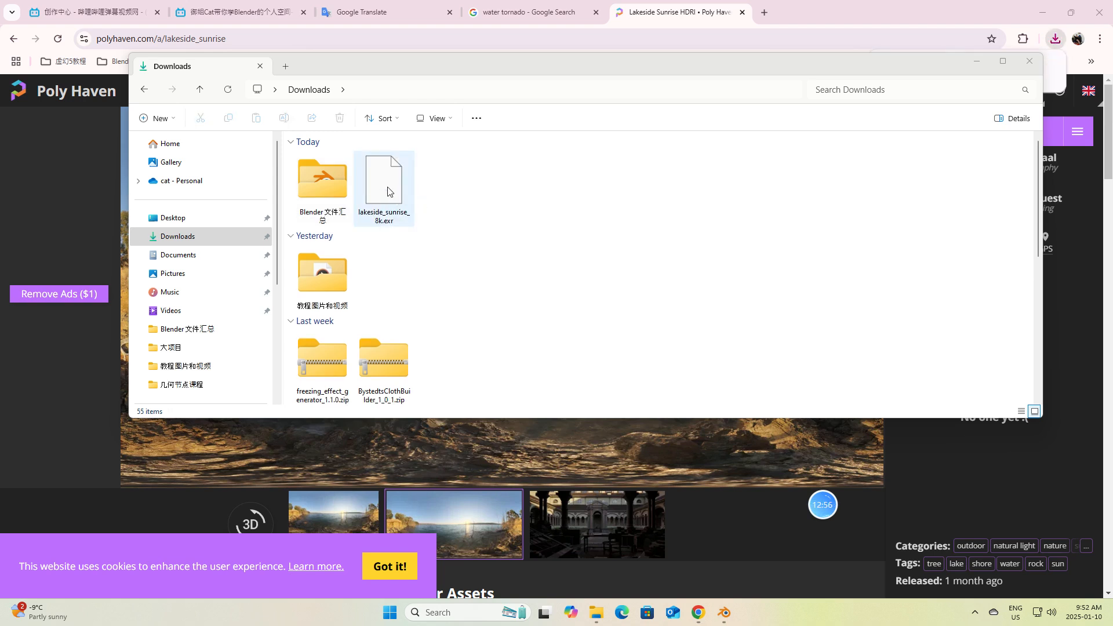
pyautogui.moveTo(392, 186); pyautogui.dragTo(323, 290)
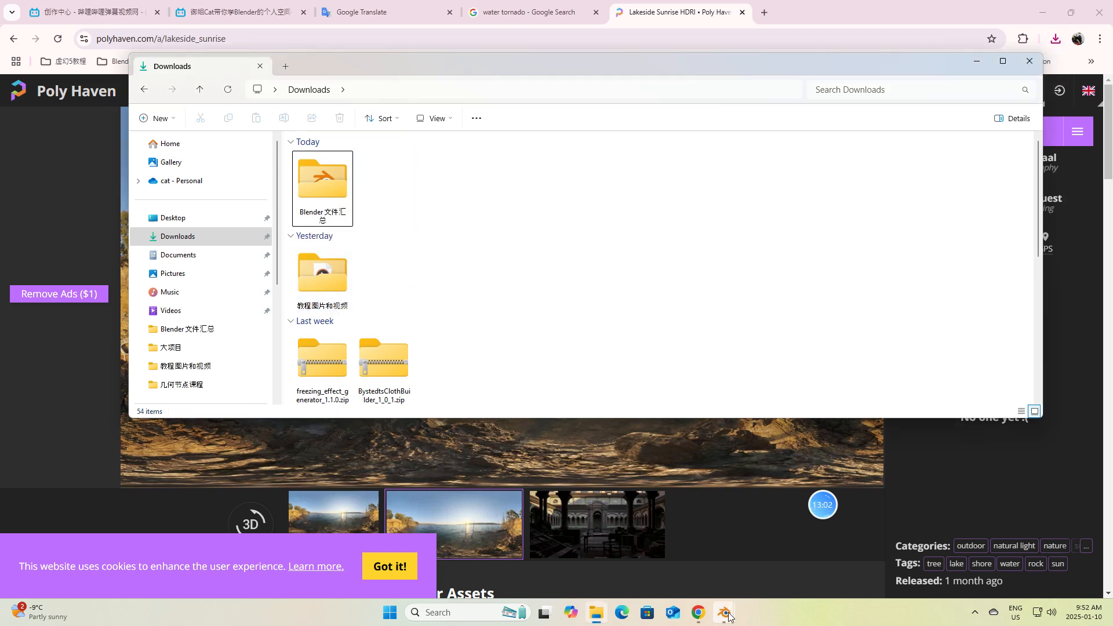
pyautogui.moveTo(728, 616)
pyautogui.click(753, 555)
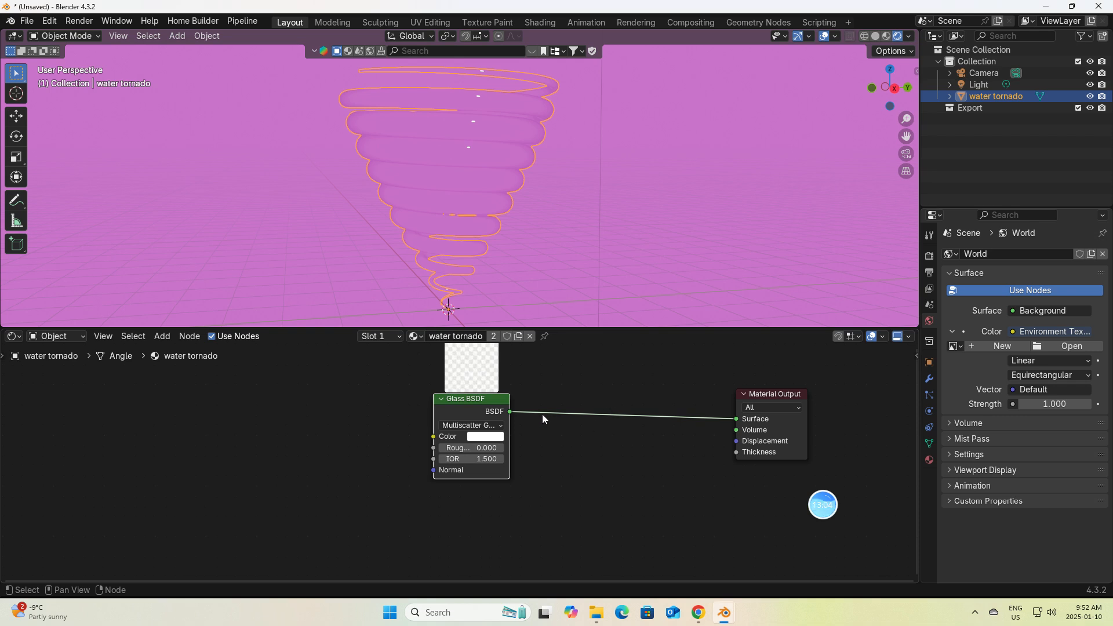
# Browse for the world environment image in Downloads\教程图片和视频 and delete Simple Tornado w_ Geometry Nodes 4.30001-0150.mp4 from that folder
pyautogui.click(1071, 346)
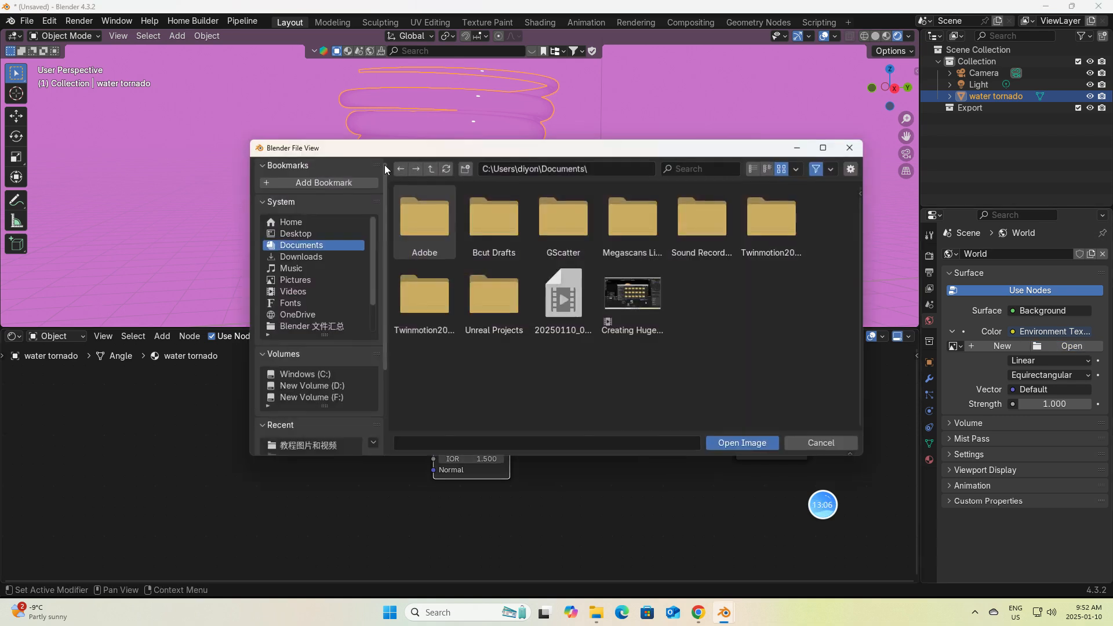
pyautogui.click(328, 256)
pyautogui.scroll(-4, 540, 341)
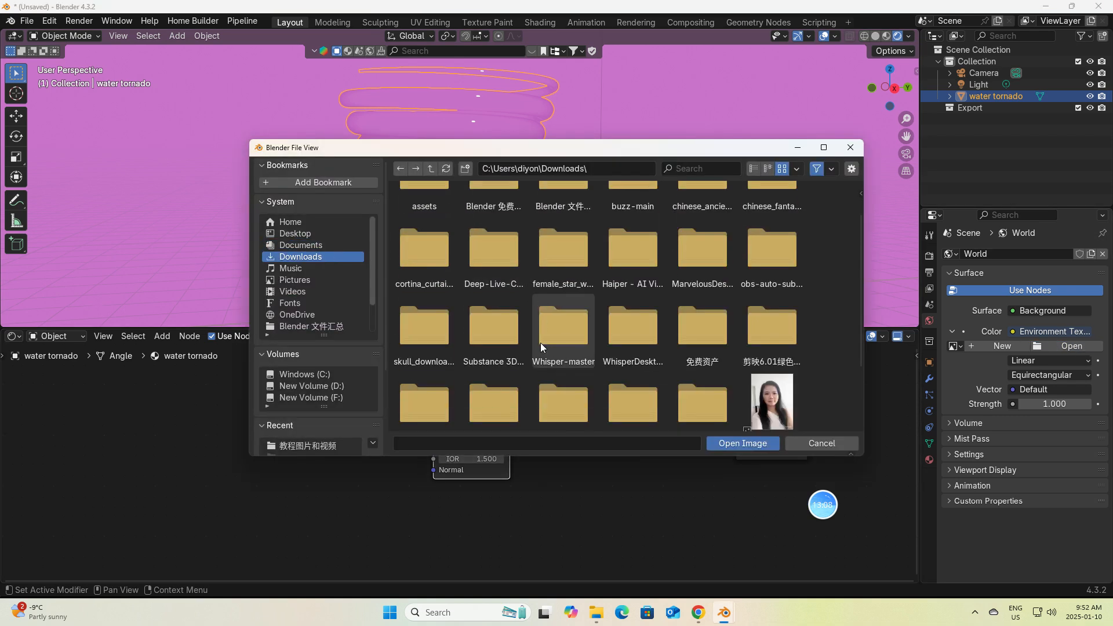
pyautogui.doubleClick(431, 331)
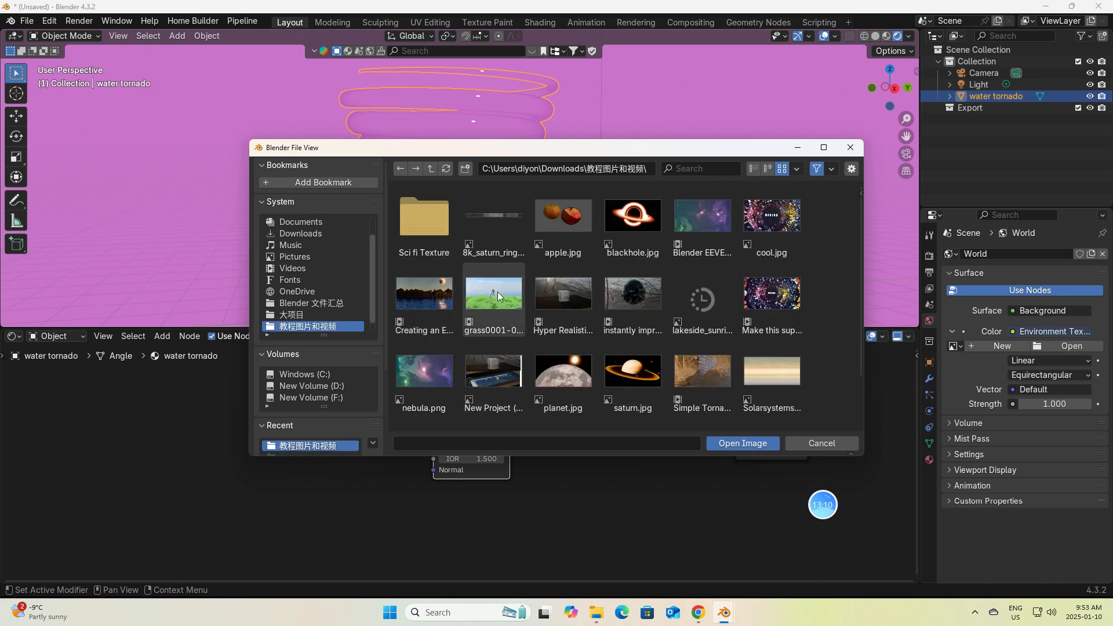
pyautogui.scroll(-3, 530, 298)
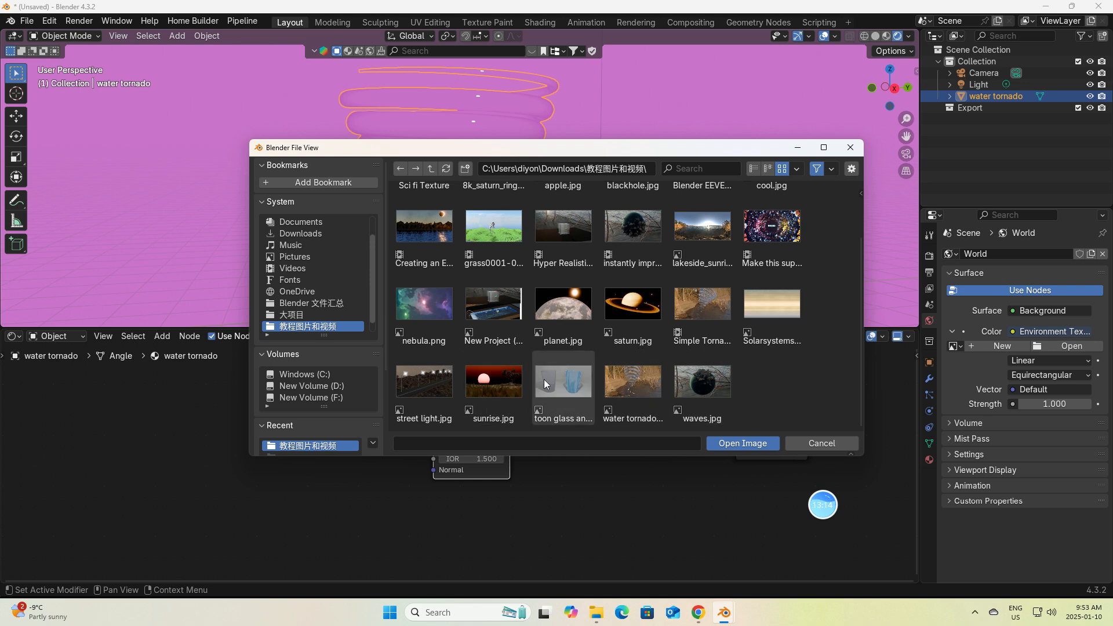
pyautogui.click(710, 316)
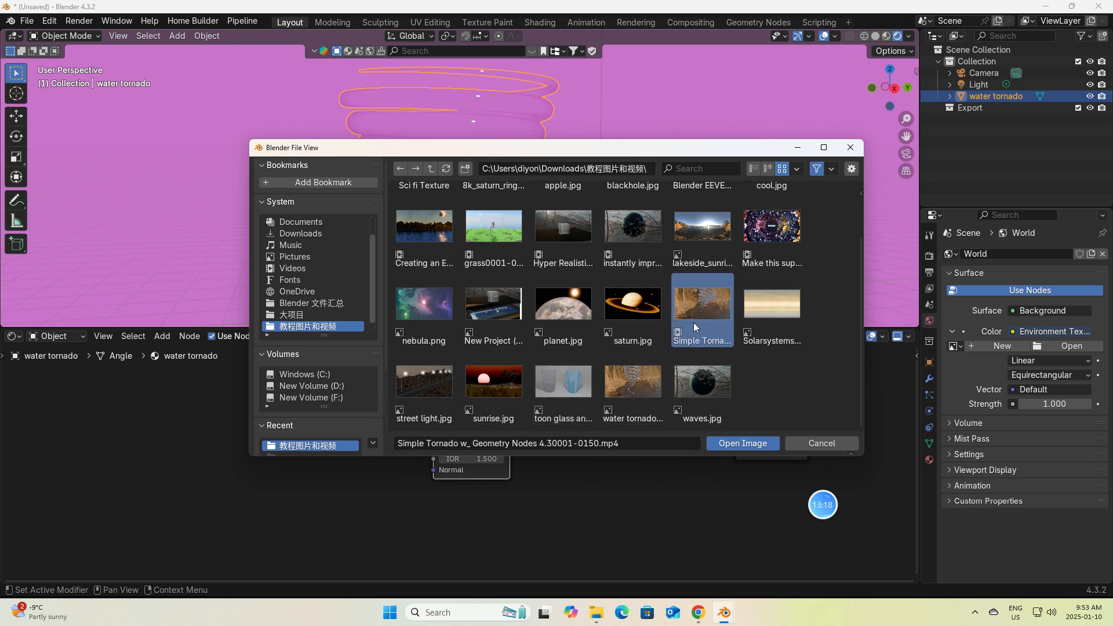
pyautogui.press('Delete')
pyautogui.click(682, 320)
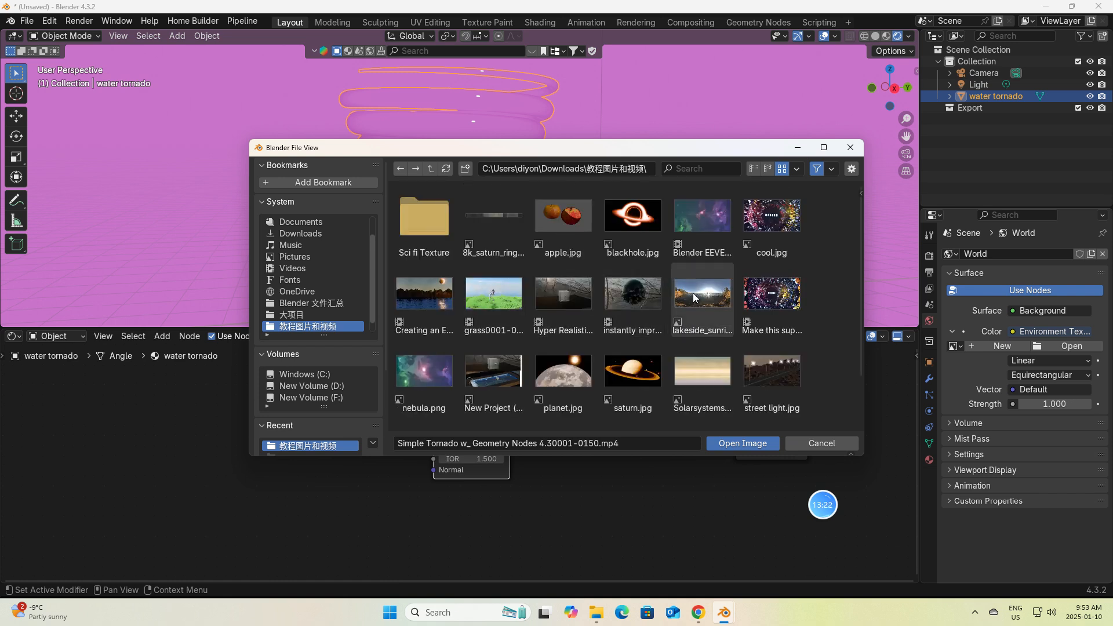
# Load the lakeside_sunrise_8k.exr HDRI as the world's environment texture and enlarge the 3D viewport over the node editor
pyautogui.click(698, 293)
pyautogui.click(738, 442)
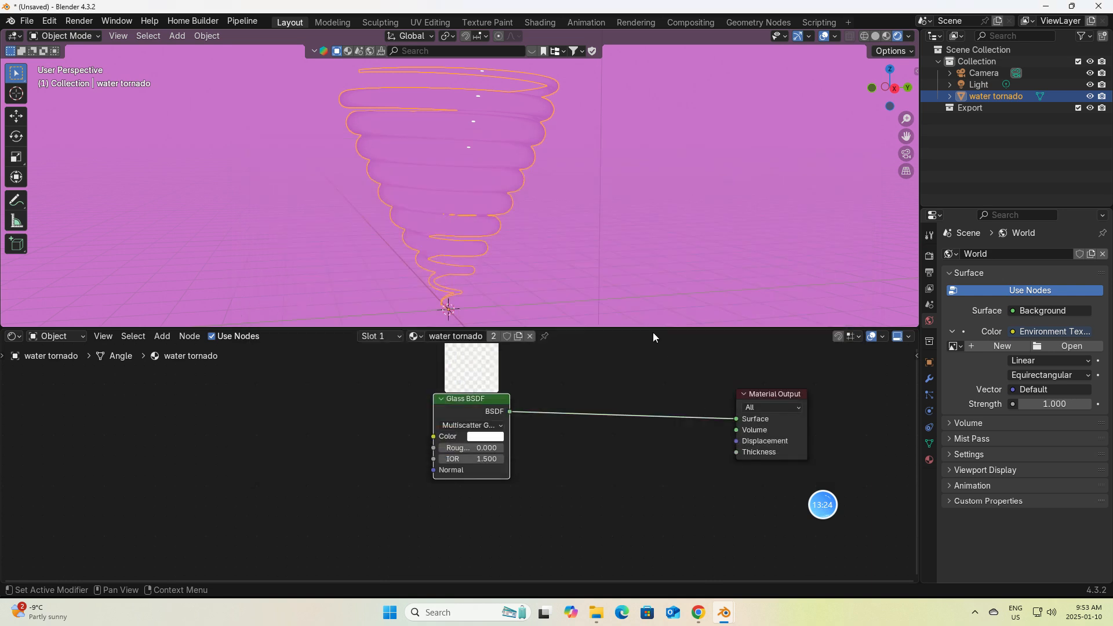
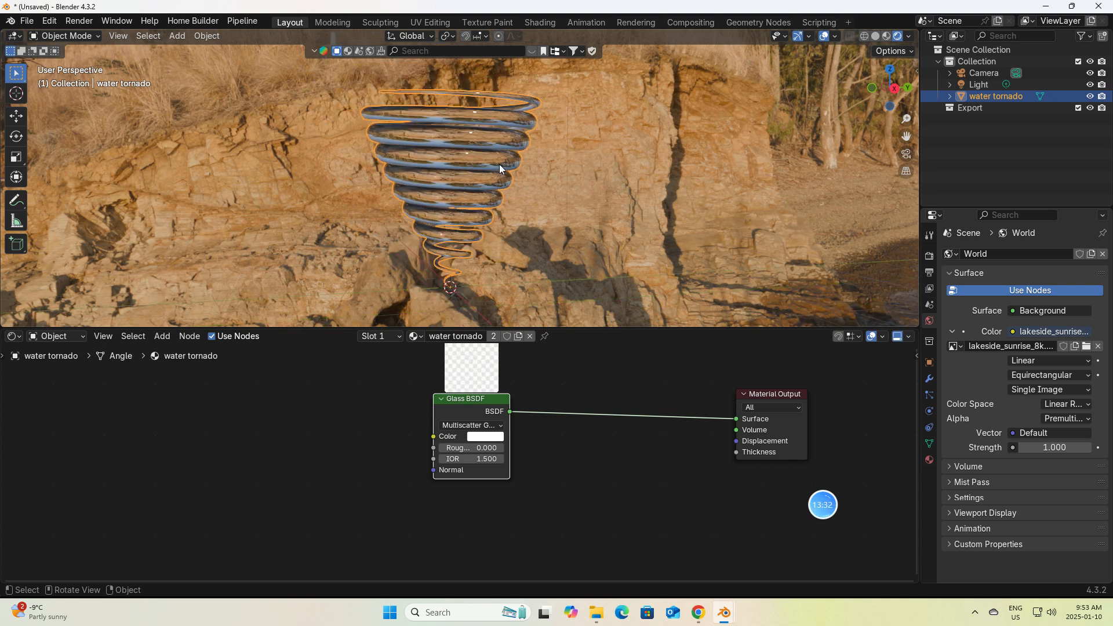
pyautogui.moveTo(574, 327); pyautogui.dragTo(573, 529)
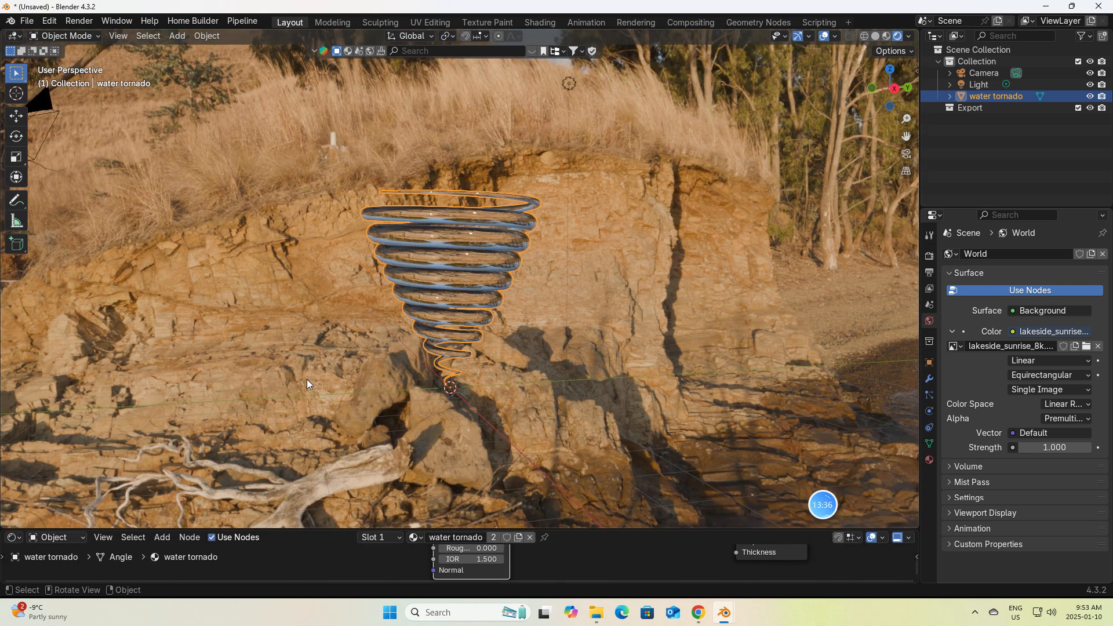
# Switch to the camera view, lock the camera to the view, and orbit it to a lower angle facing the rocky shore
pyautogui.click(906, 153)
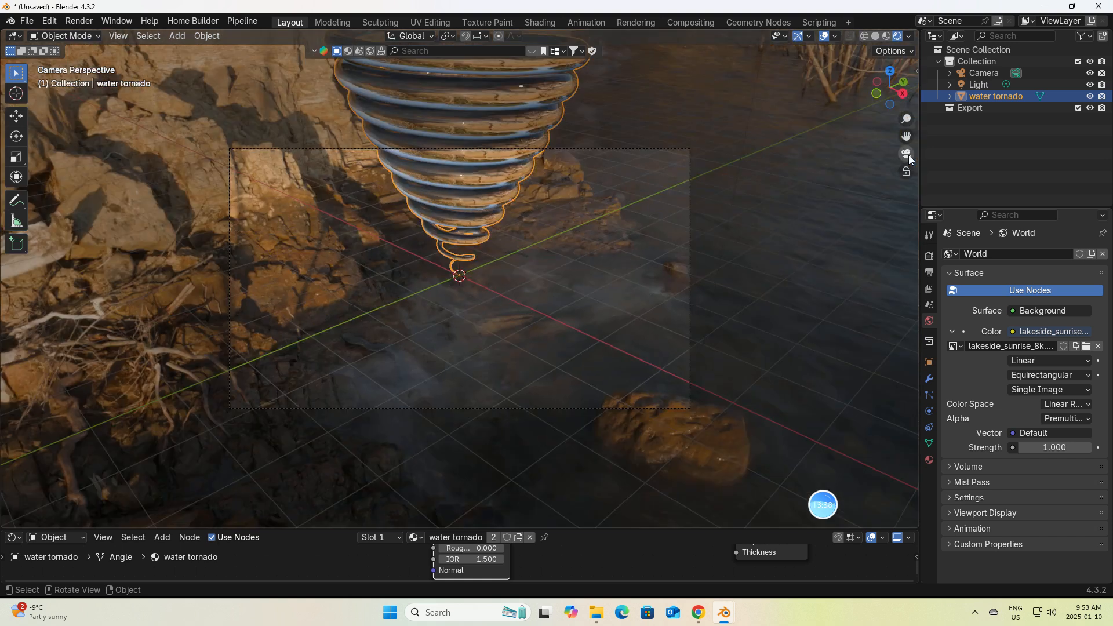
pyautogui.press('n')
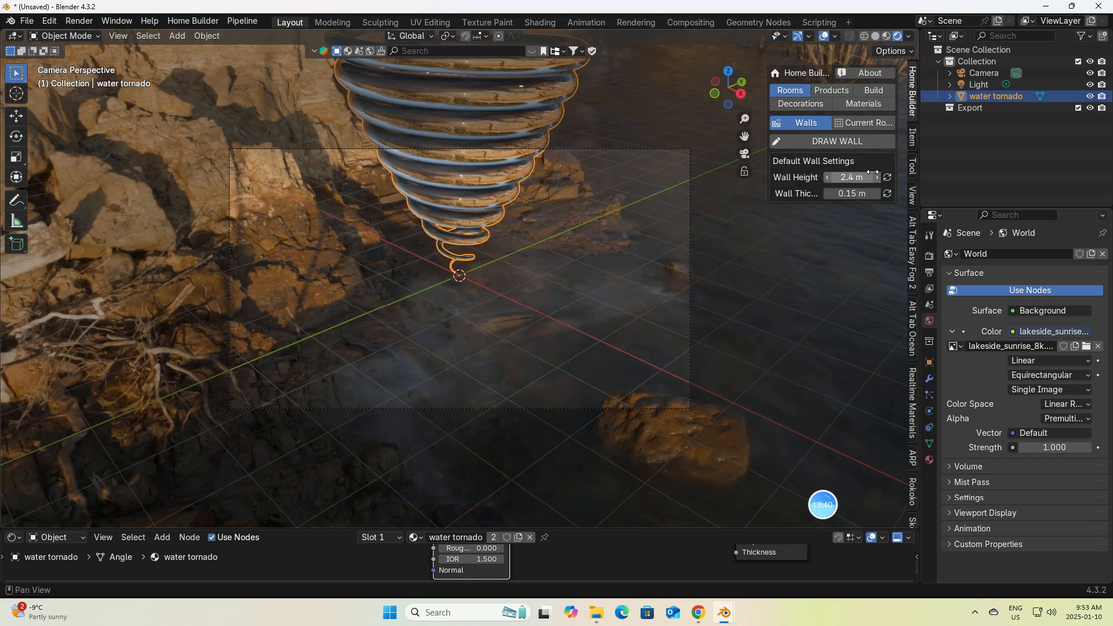
pyautogui.click(913, 197)
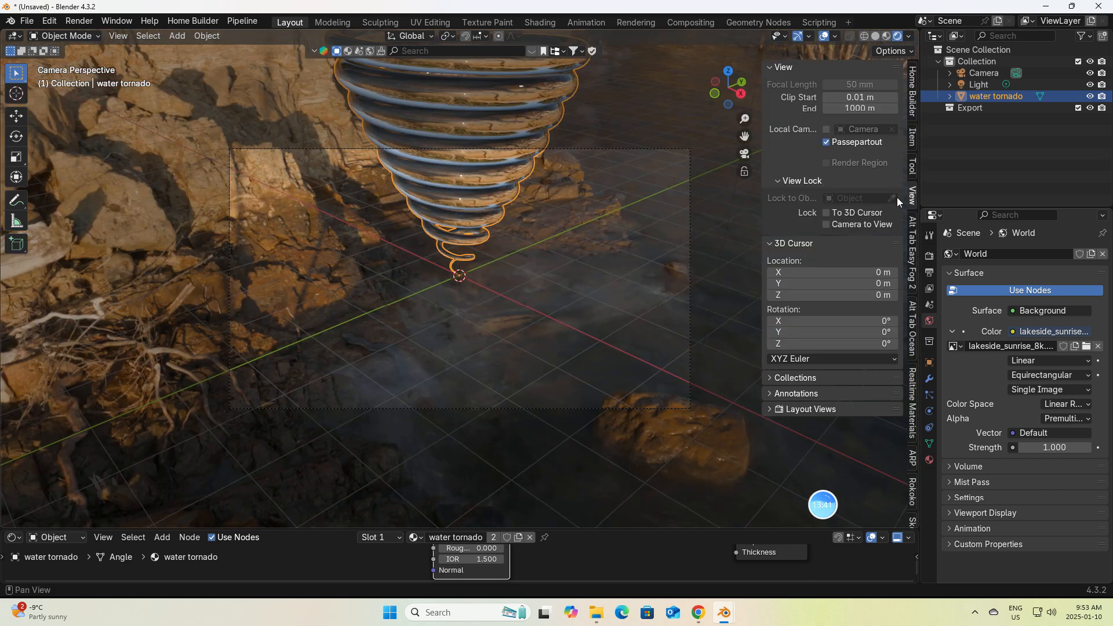
pyautogui.click(826, 224)
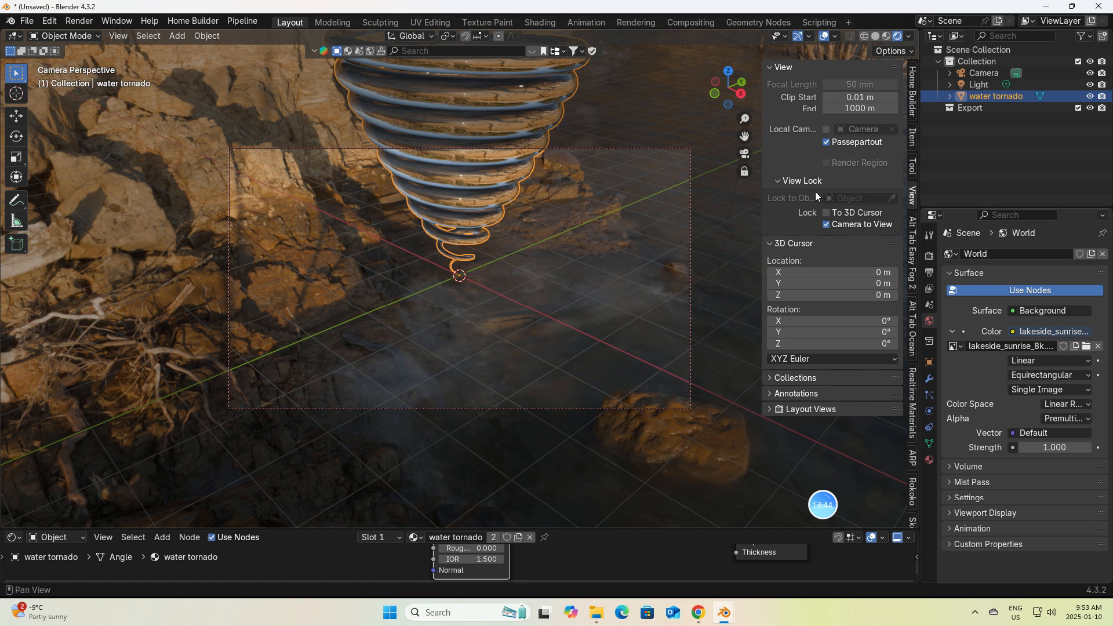
pyautogui.moveTo(643, 240); pyautogui.dragTo(635, 224, button='middle')
# Set the camera's vertical lens shift (Shift Y) to 0.130
pyautogui.click(978, 75)
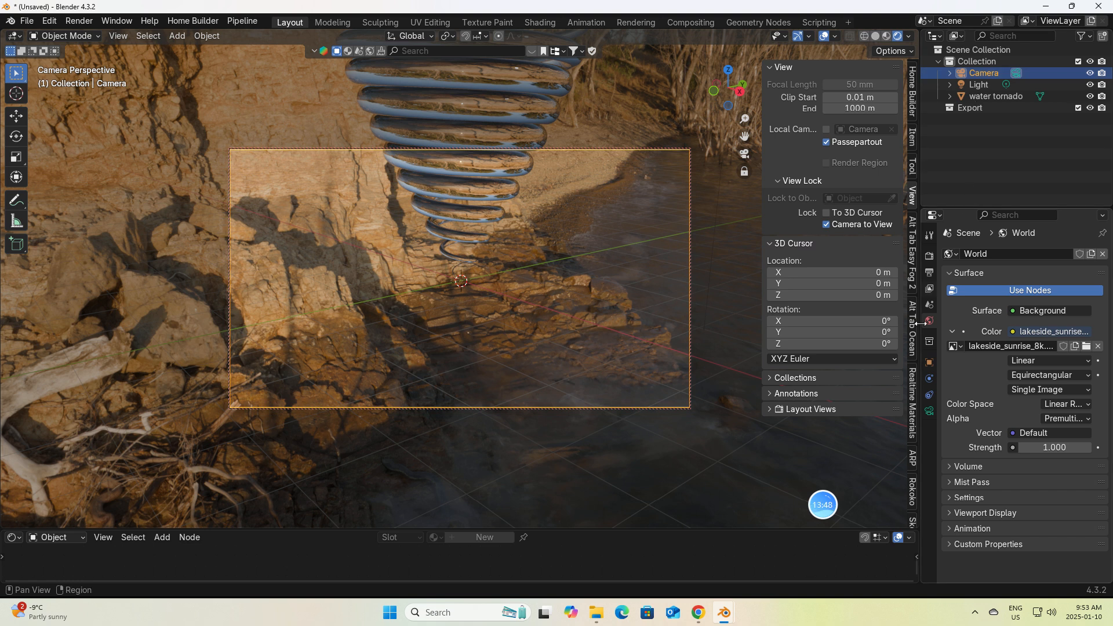
pyautogui.click(929, 411)
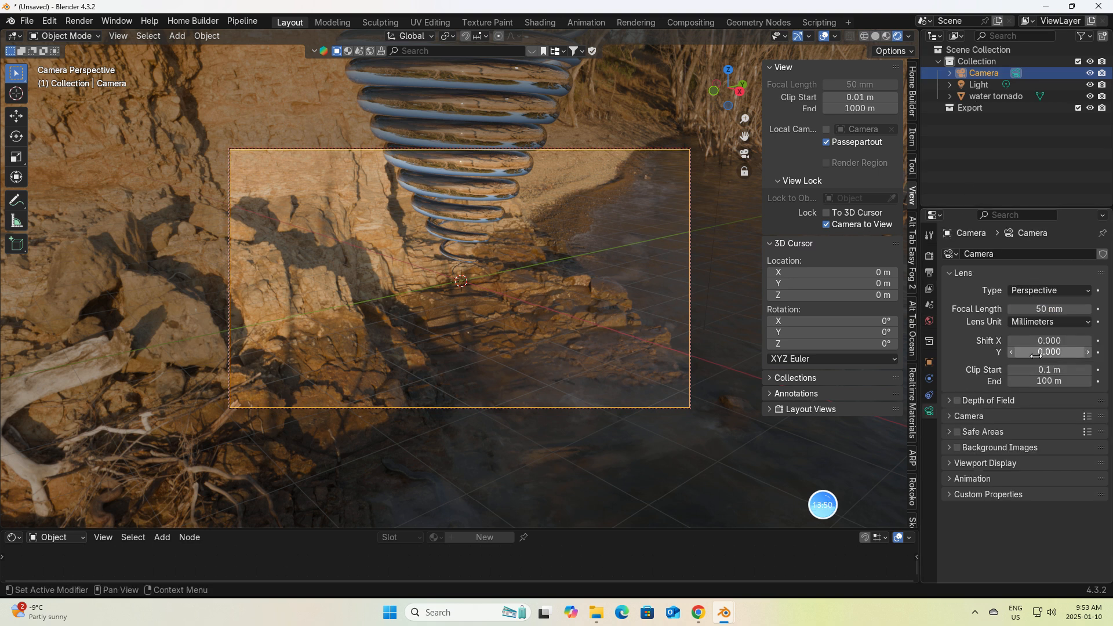
pyautogui.moveTo(1049, 352); pyautogui.dragTo(1079, 351)
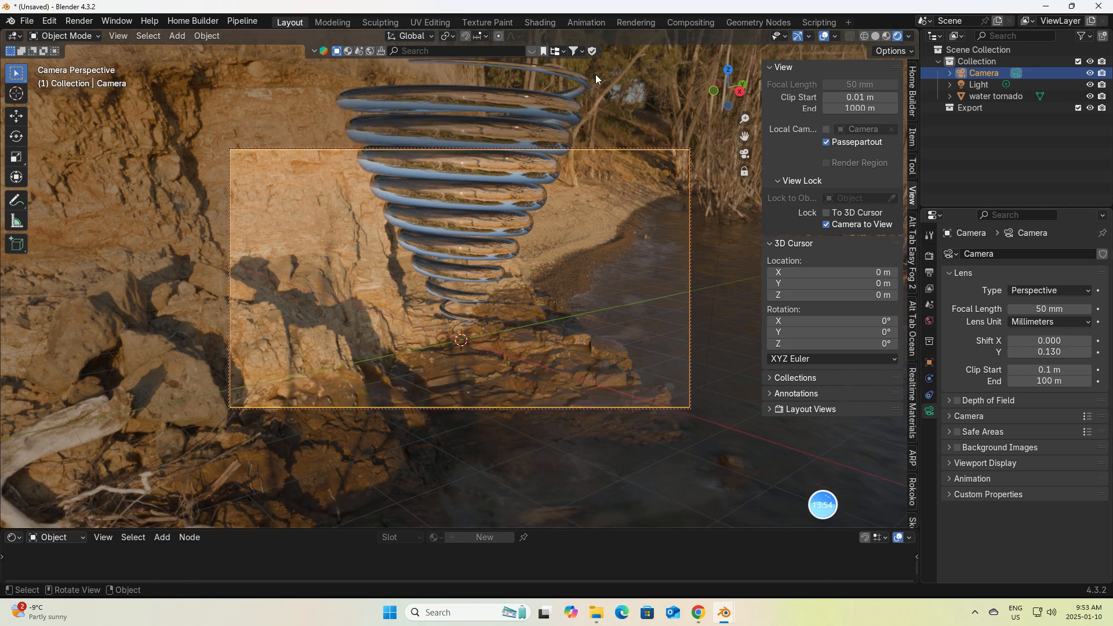
# Switch to the Shading workspace, look through the camera, and show the World shader nodes framed in the node editor
pyautogui.click(554, 23)
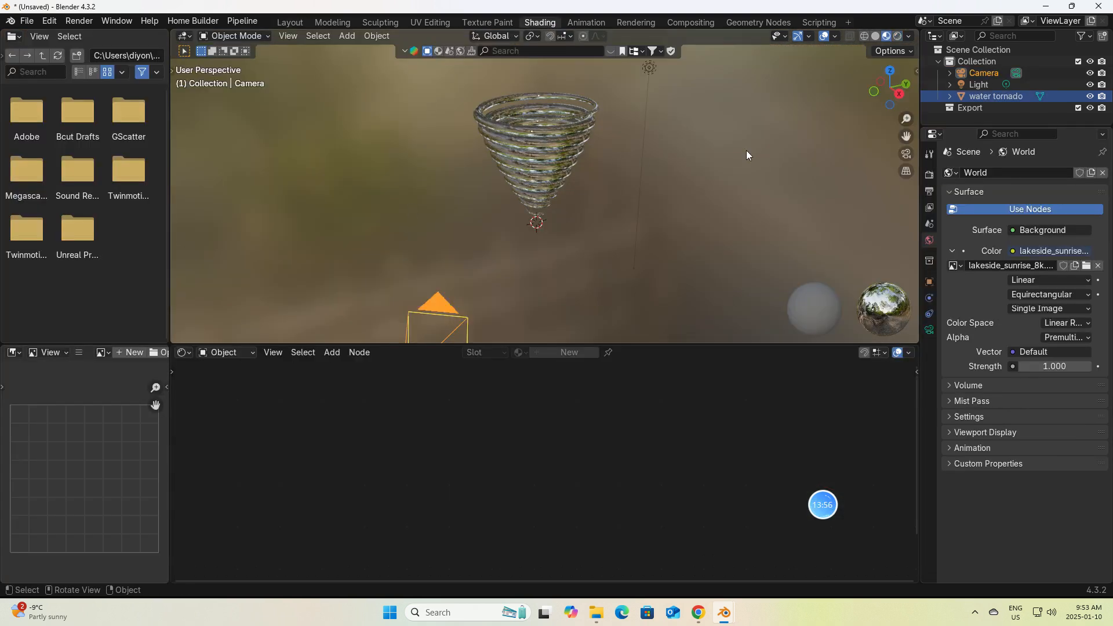
pyautogui.click(905, 154)
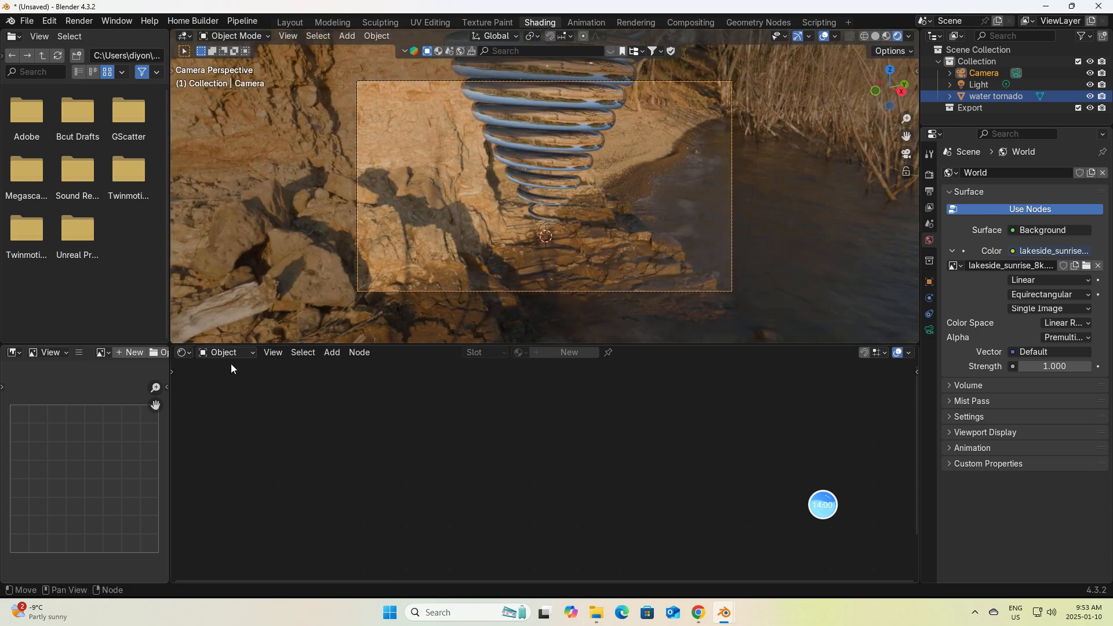
pyautogui.click(253, 353)
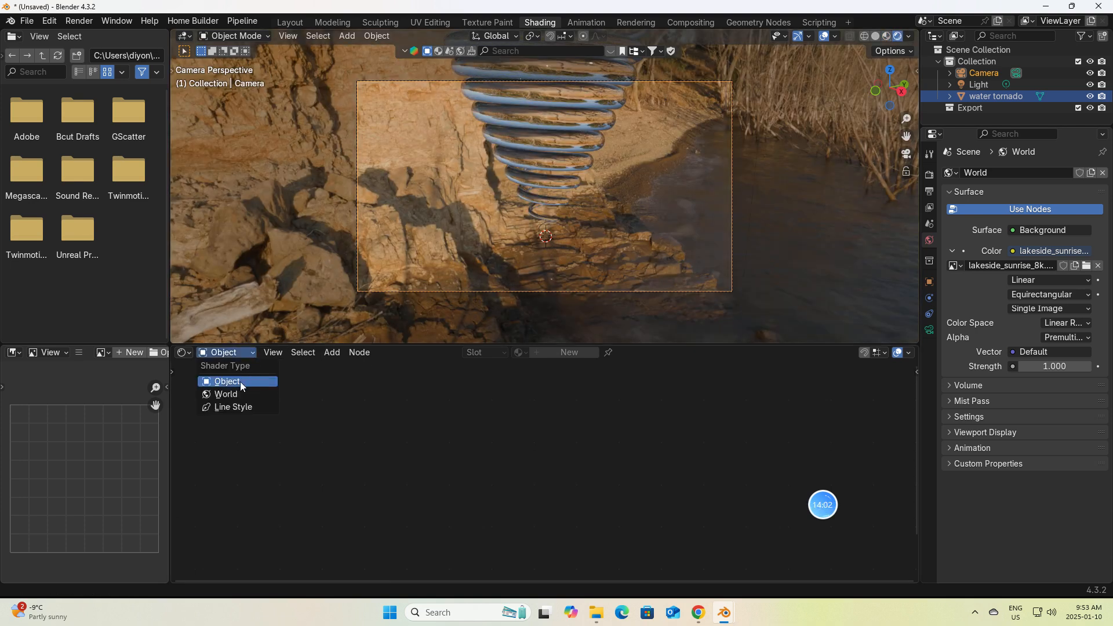
pyautogui.click(228, 394)
pyautogui.press('Home')
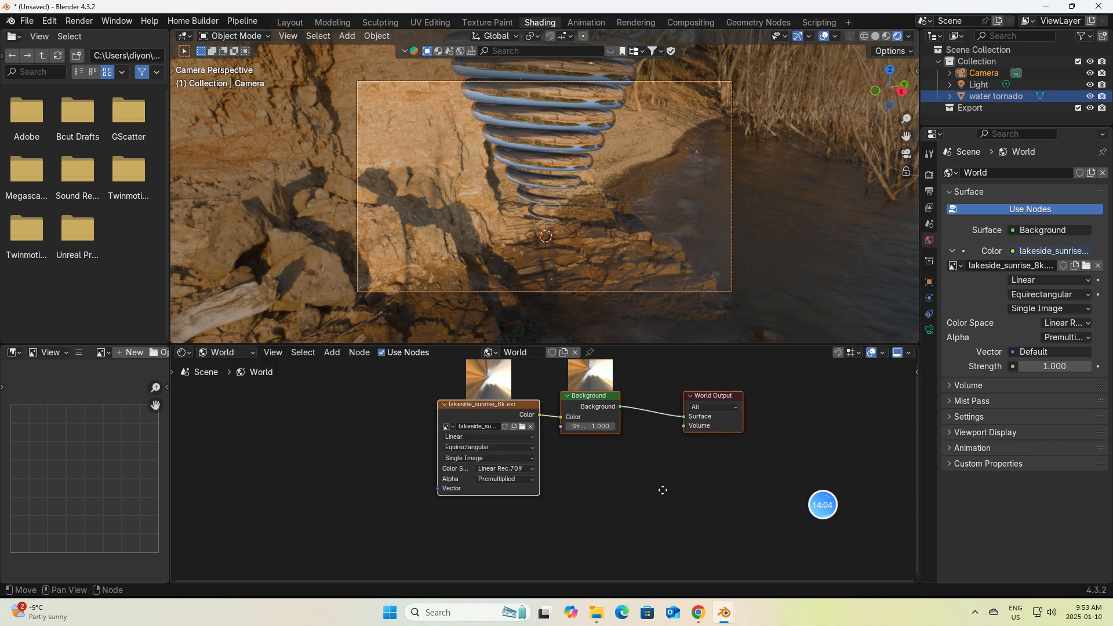
# Search the add-on preferences for "node" and check whether Node Wrangler is enabled
pyautogui.click(49, 20)
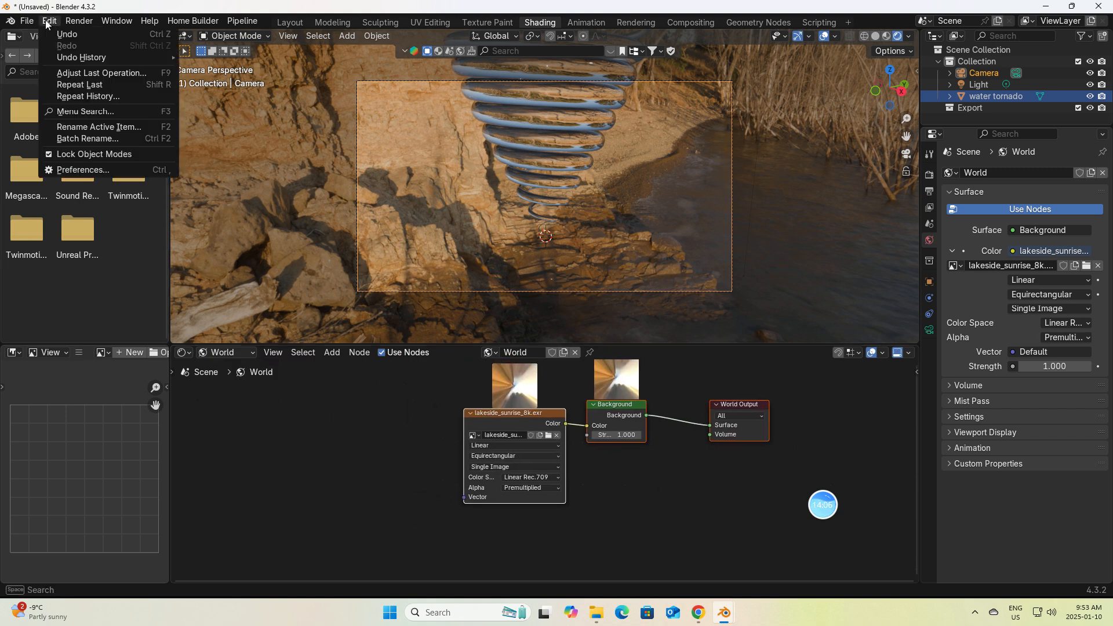
pyautogui.click(85, 169)
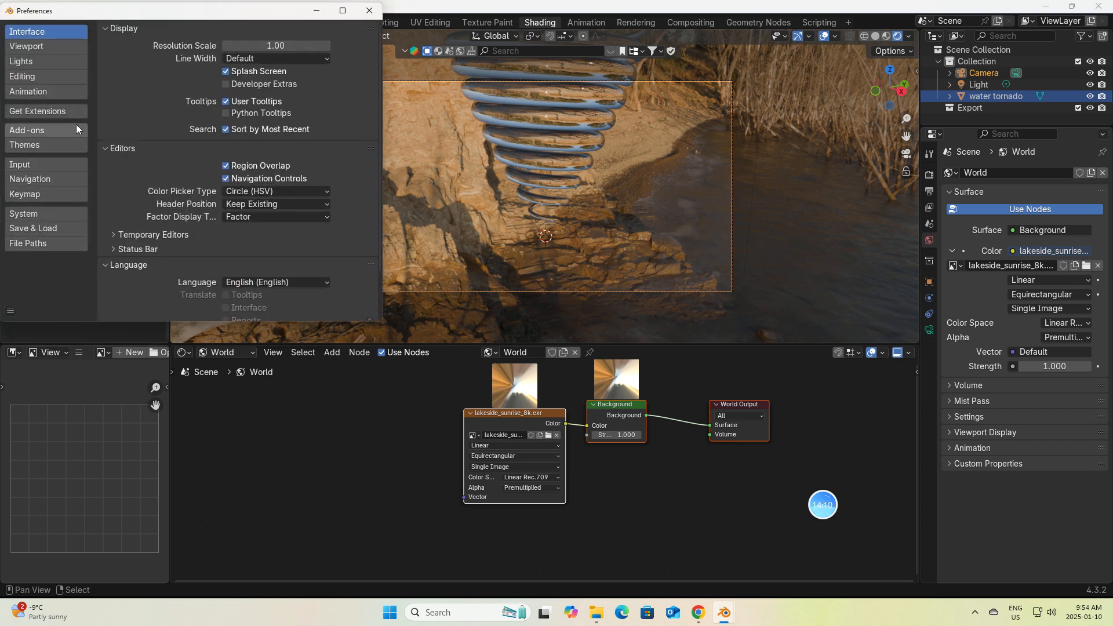
pyautogui.click(29, 129)
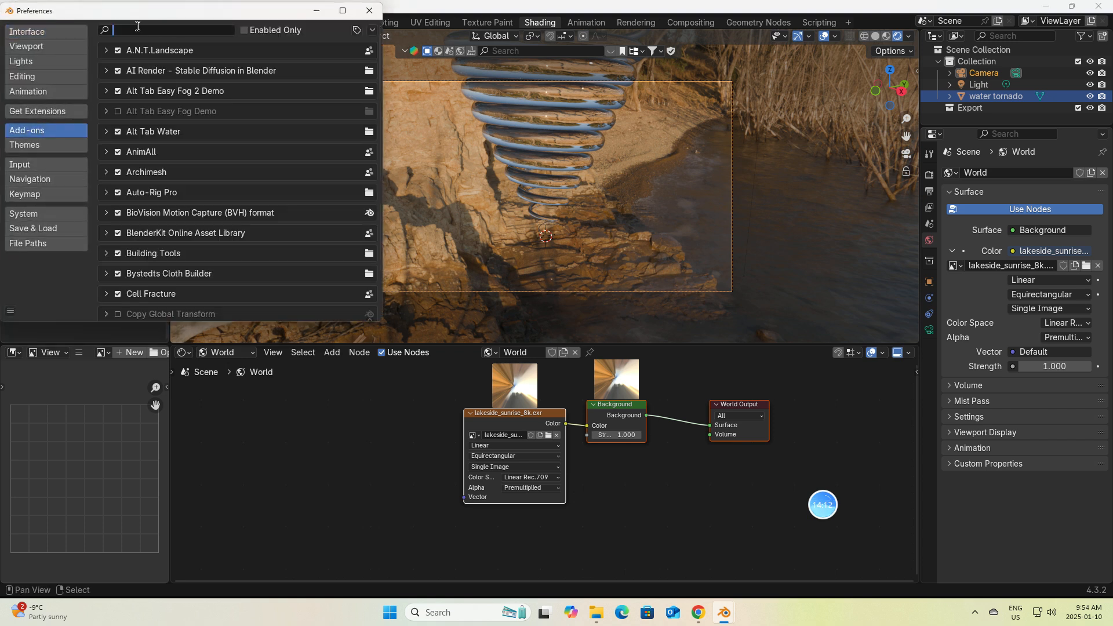
pyautogui.write('node')
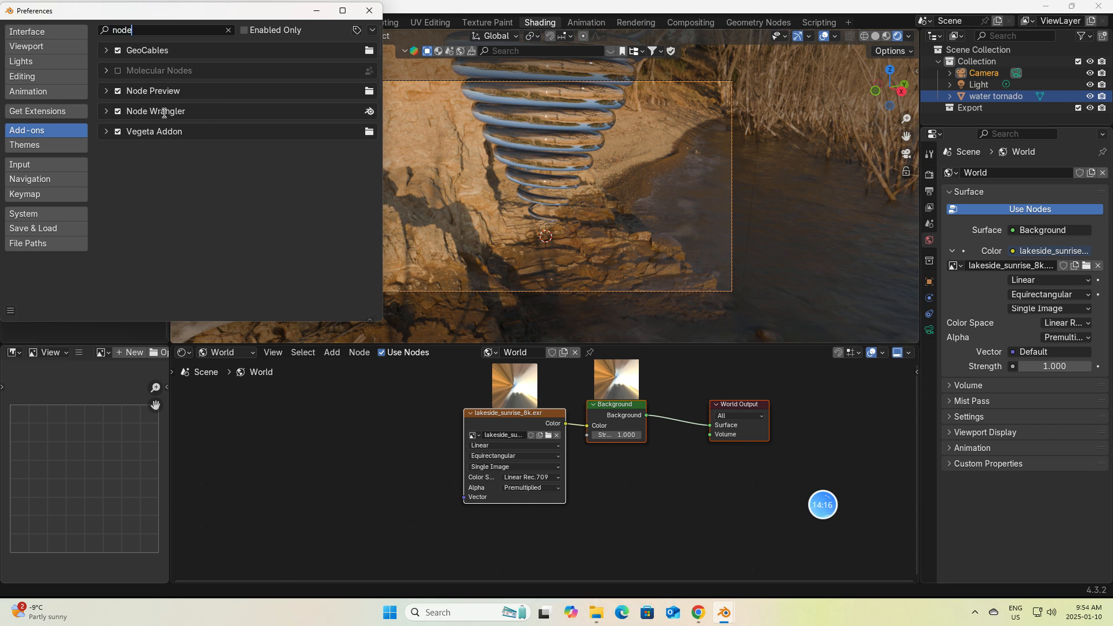
pyautogui.click(369, 11)
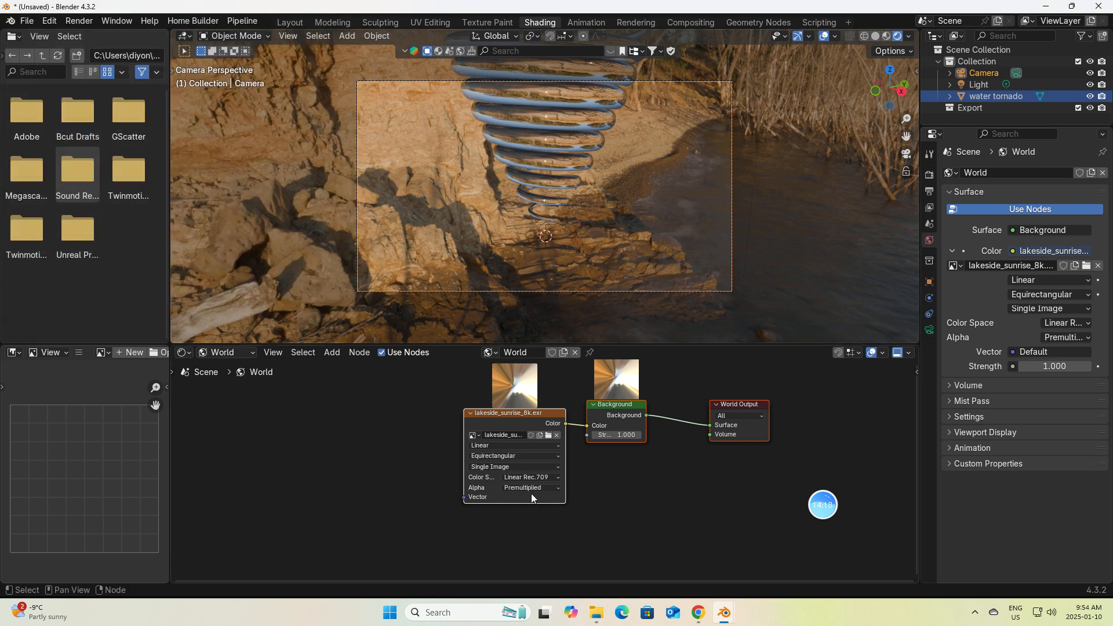
# Add Texture Coordinate and Mapping nodes to the lakeside_sunrise_8k.exr environment texture and set the mapping's Z rotation to -19.3°
pyautogui.click(499, 415)
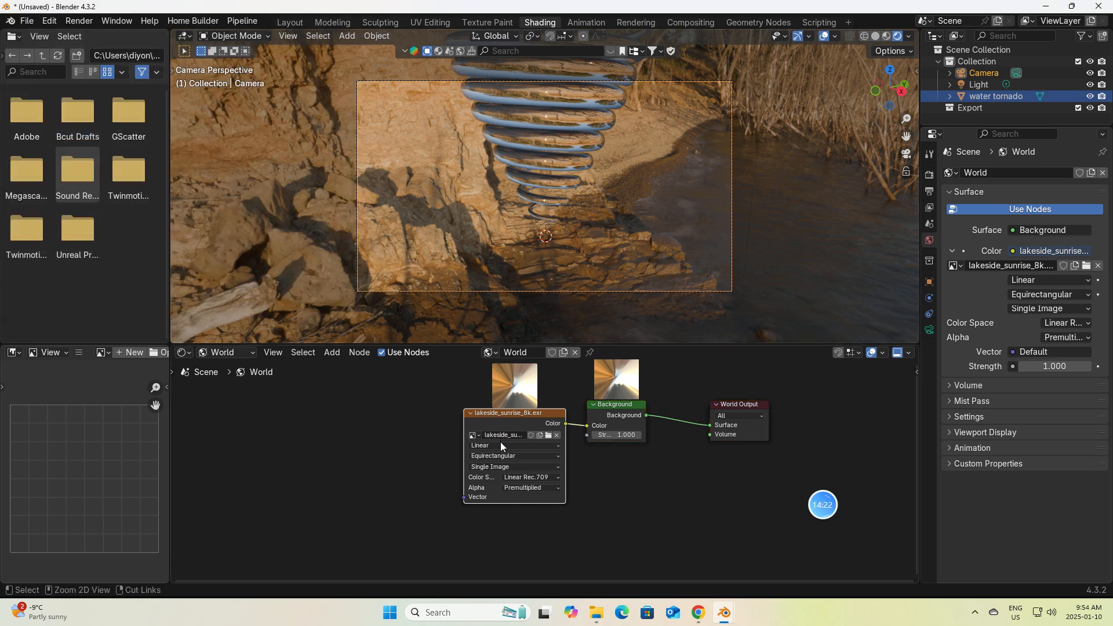
pyautogui.hotkey('ctrl', 't')
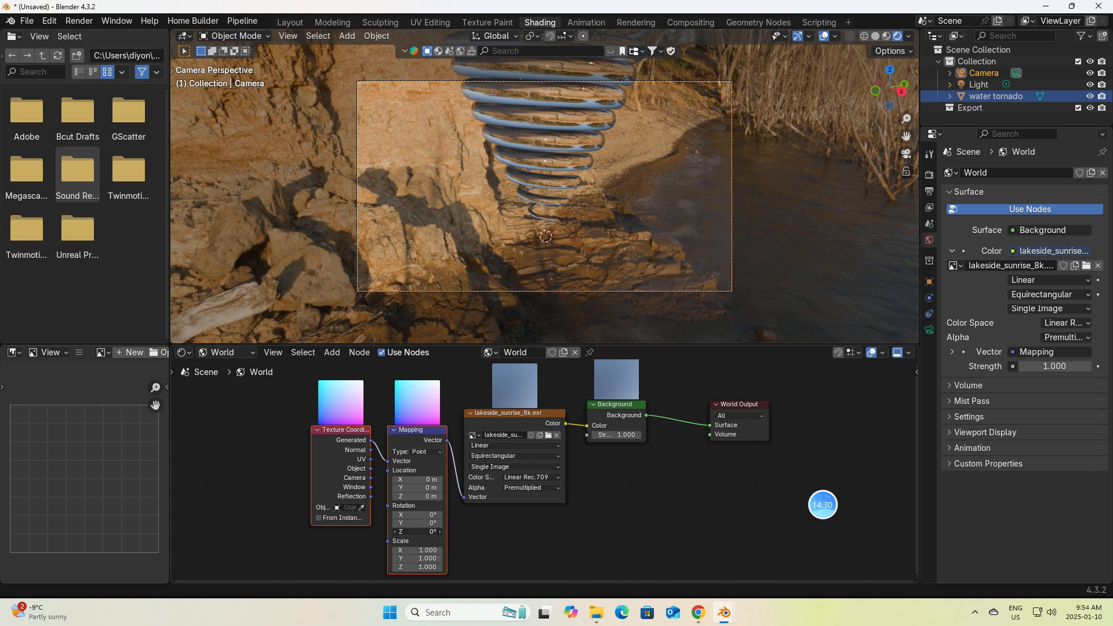
pyautogui.moveTo(417, 531); pyautogui.dragTo(380, 532)
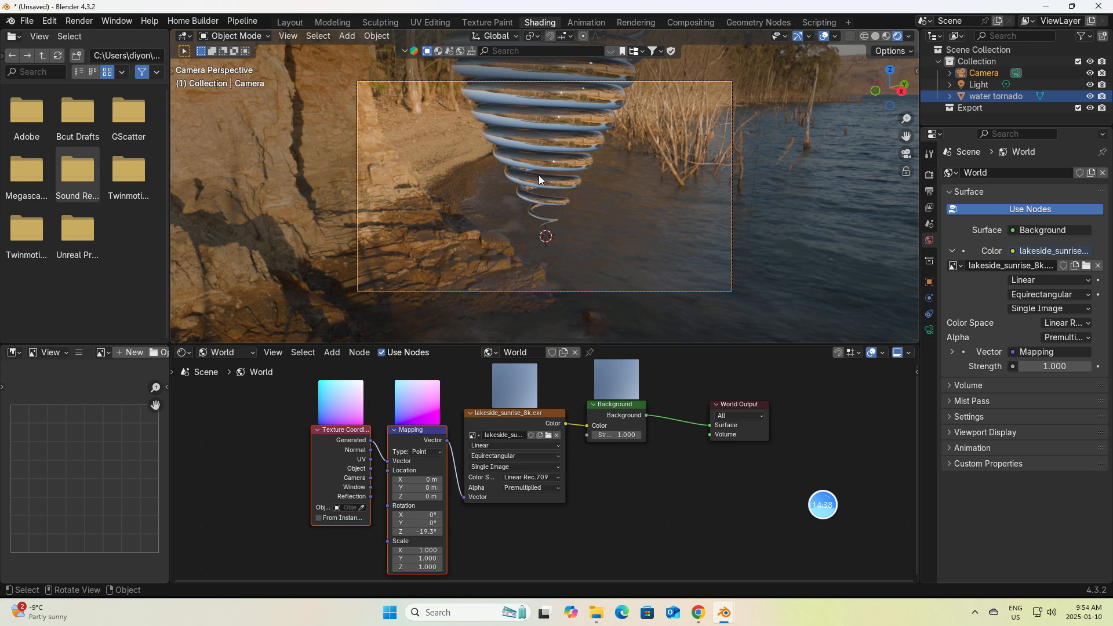
# Return to the Layout workspace, unlock the camera from the view, and hide the viewport sidebar
pyautogui.click(288, 22)
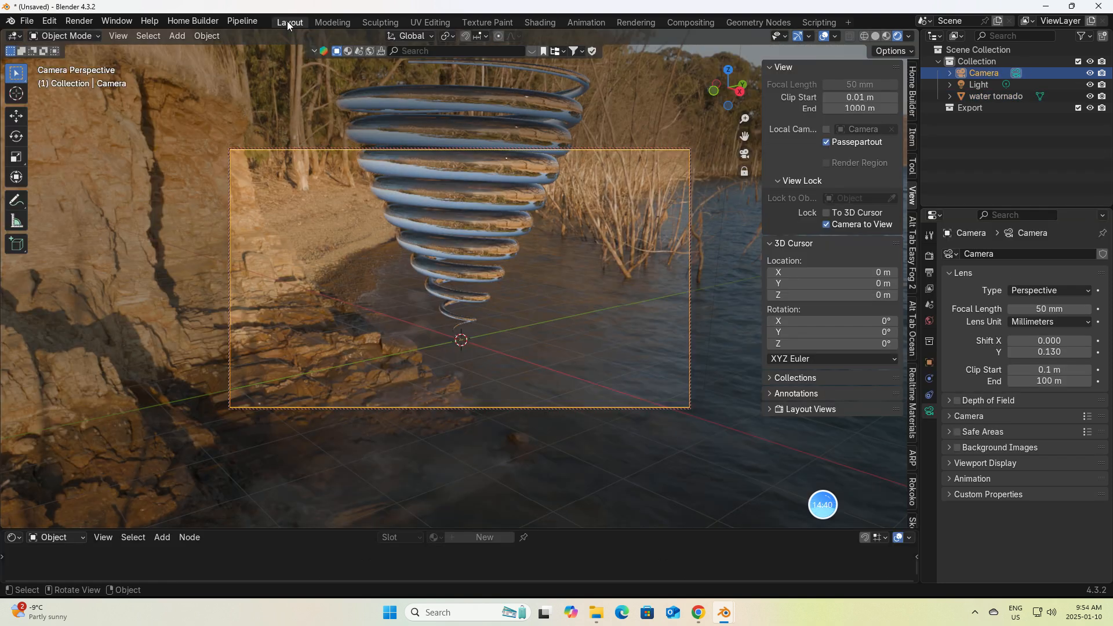
pyautogui.click(826, 226)
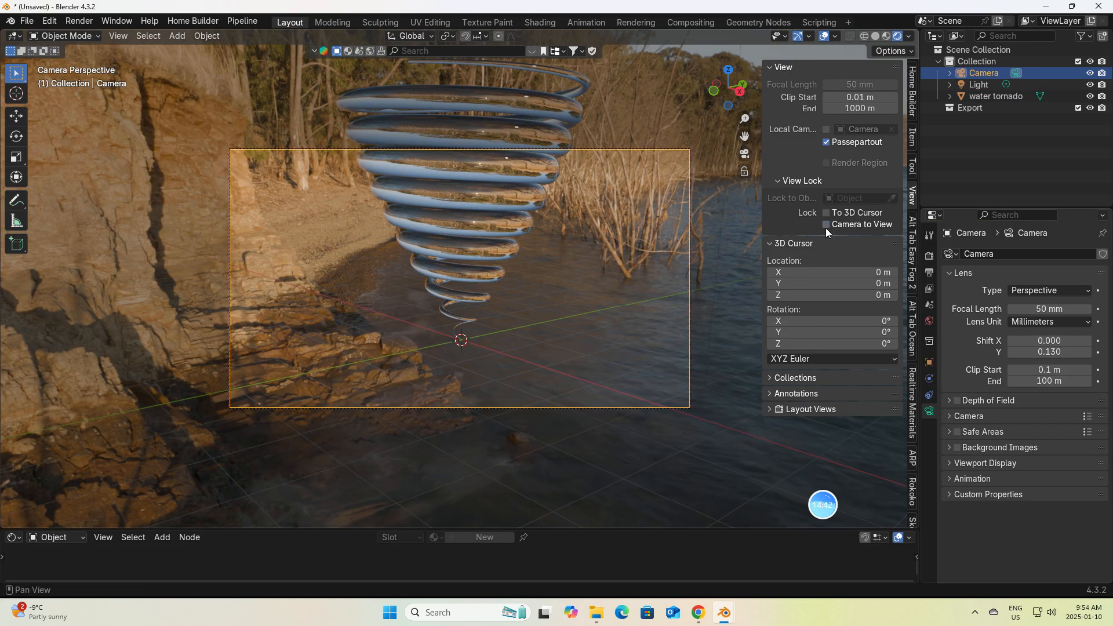
pyautogui.press('n')
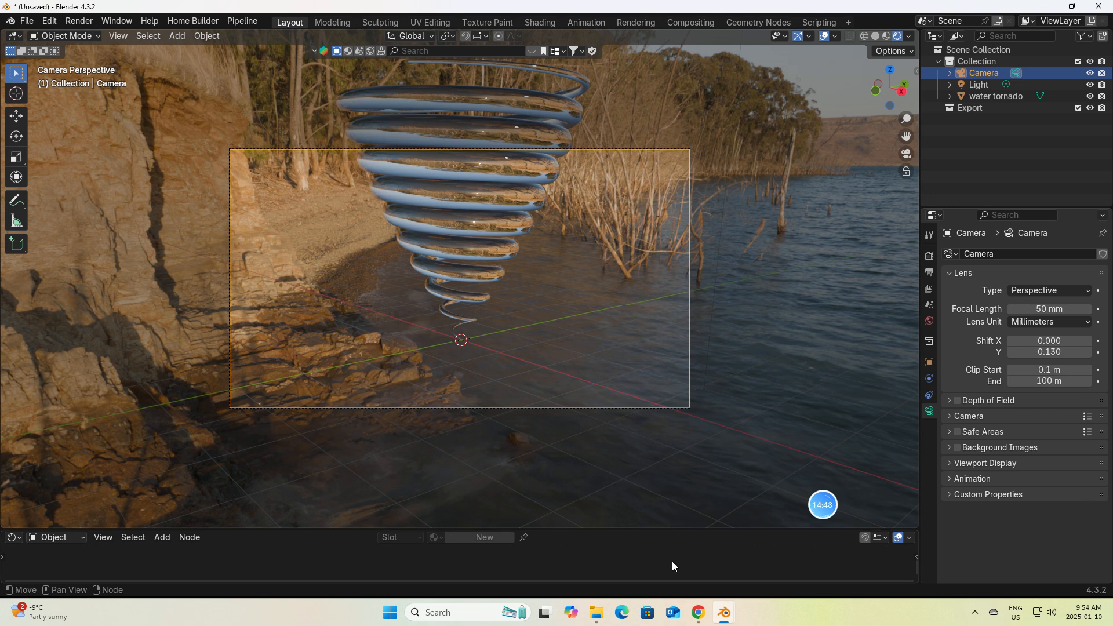
# Switch to File Explorer and look through the images and videos in the 教程图片和视频 folder
pyautogui.moveTo(698, 615)
pyautogui.click(597, 613)
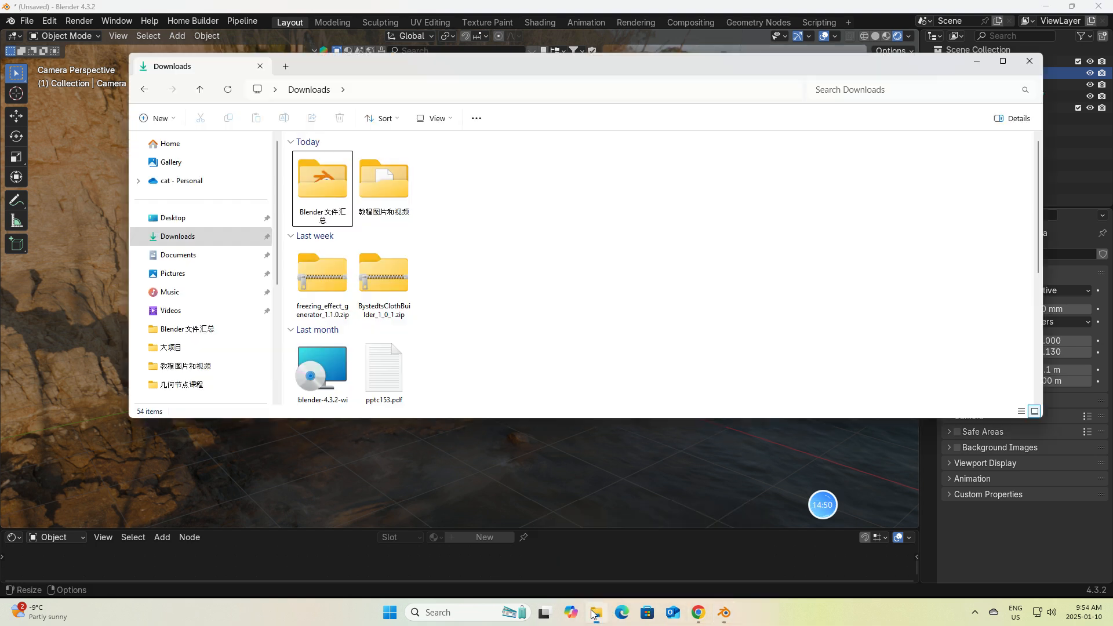
pyautogui.doubleClick(374, 186)
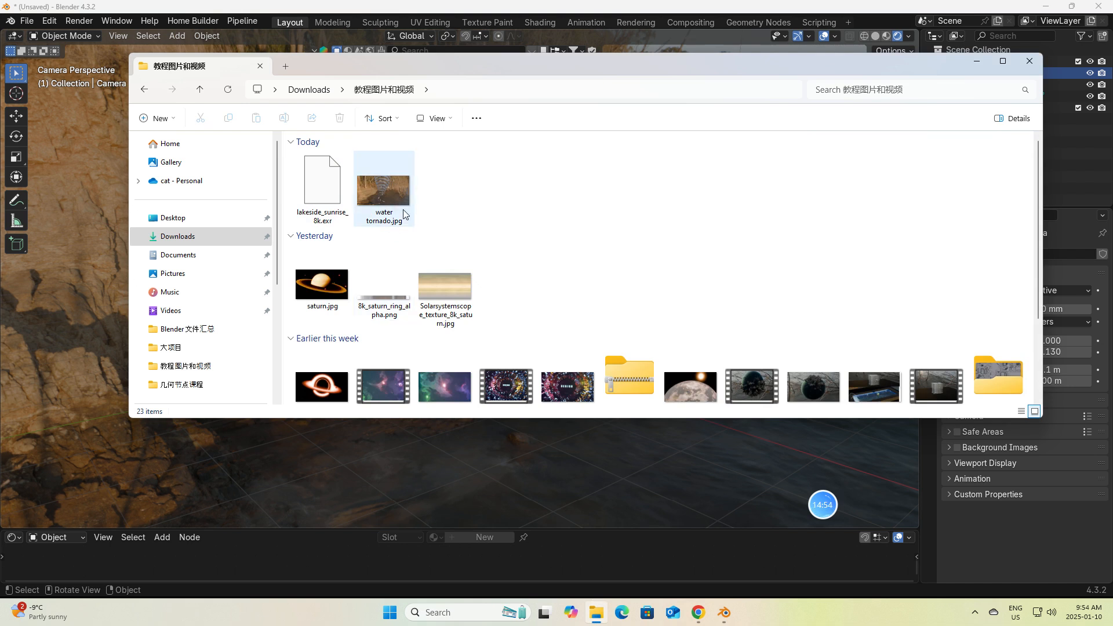
pyautogui.scroll(-3, 520, 294)
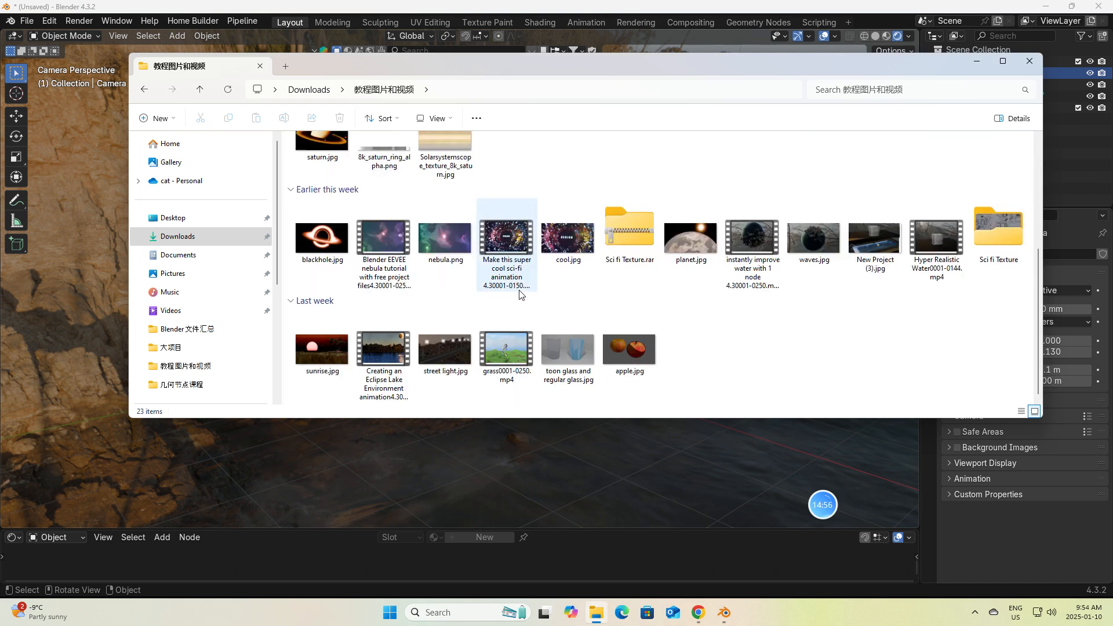
pyautogui.scroll(3, 520, 293)
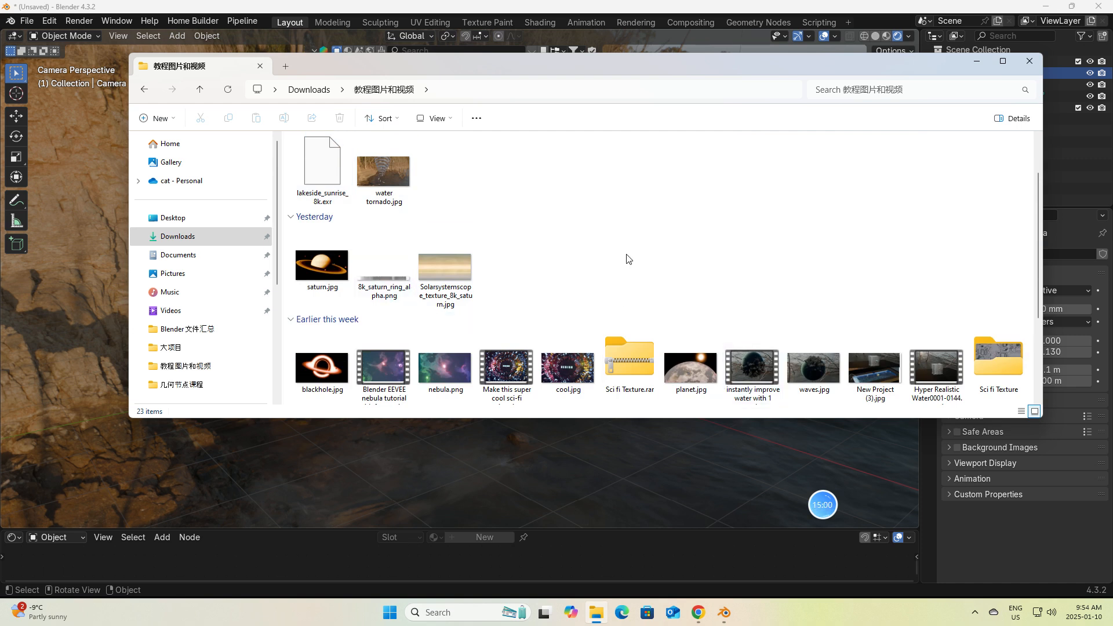
# Watch the finished Simple Tornado reference video from the tutorial folder and close the player
pyautogui.moveTo(831, 503)
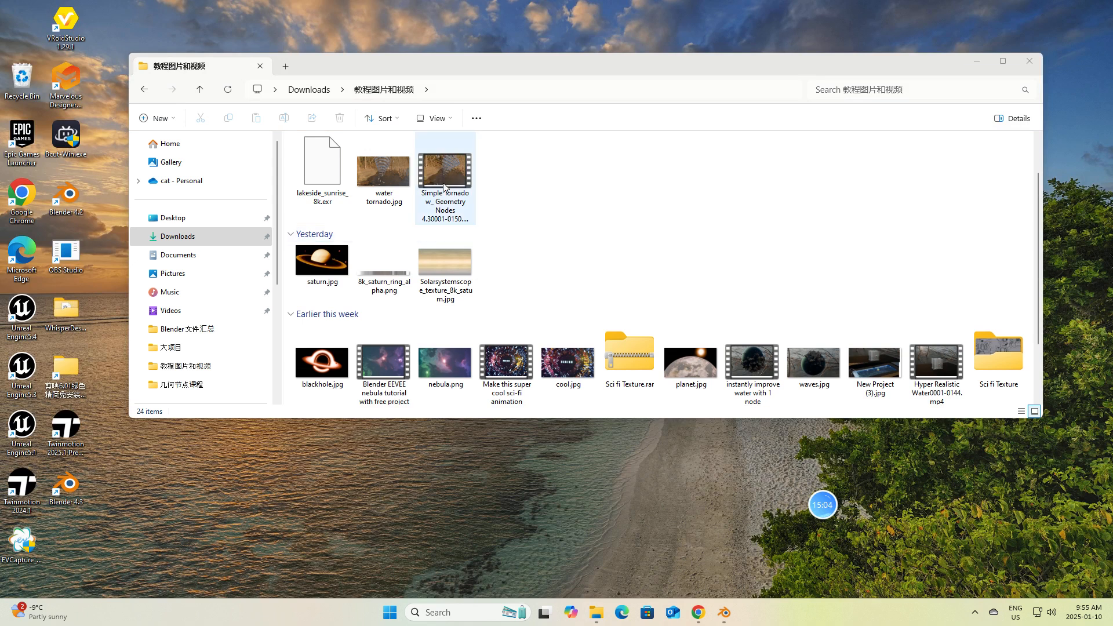
pyautogui.click(441, 180)
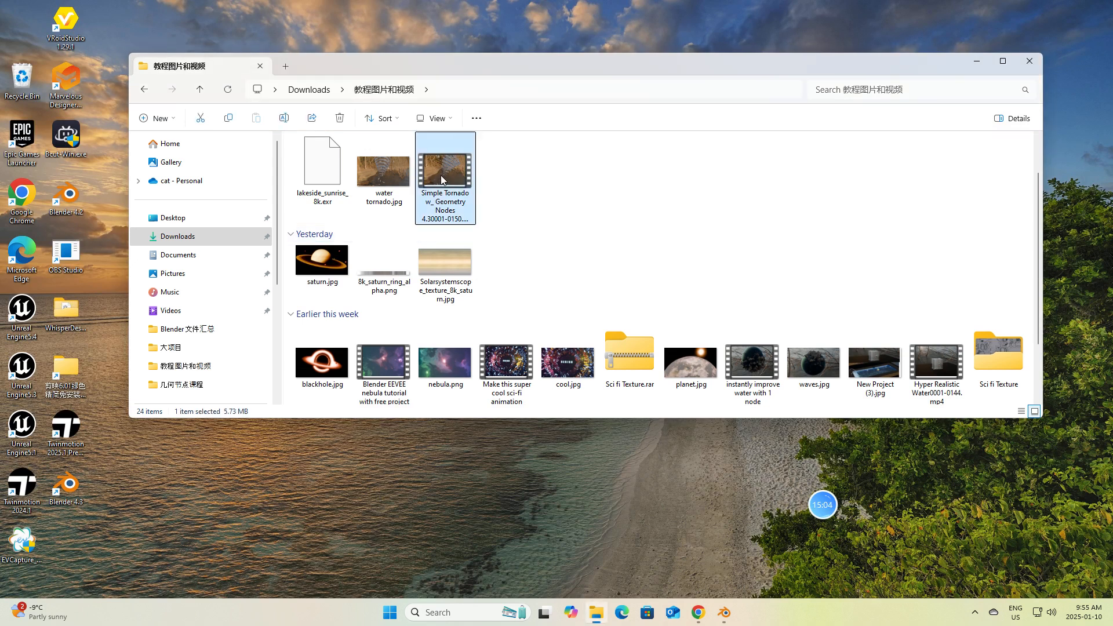
pyautogui.doubleClick(442, 180)
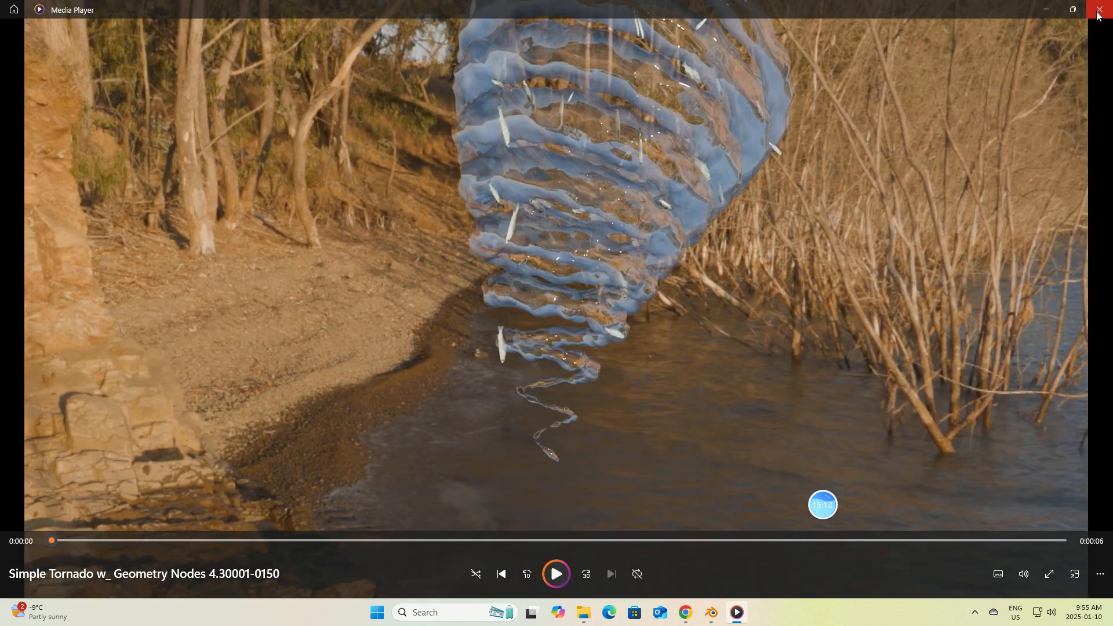
pyautogui.click(1097, 12)
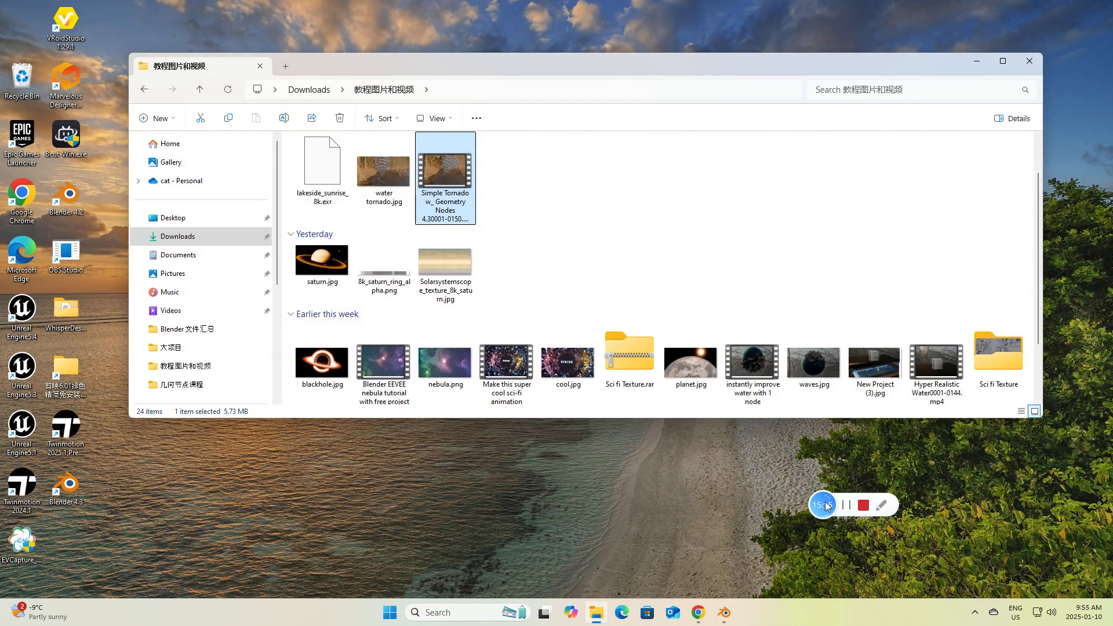
pyautogui.click(846, 505)
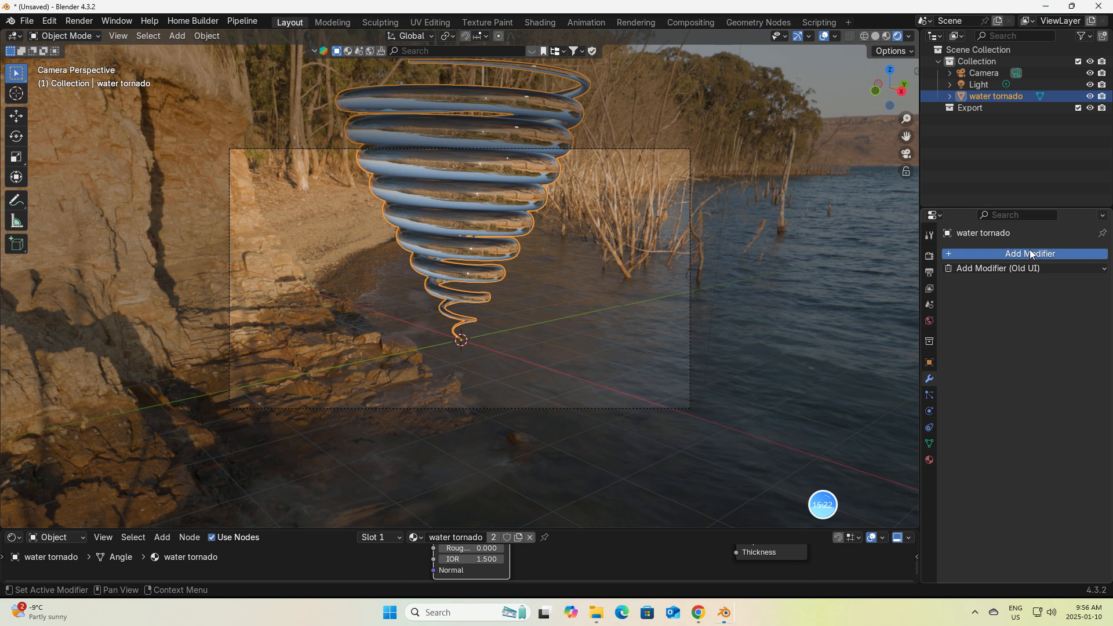
# Add a Simple Deform modifier to the water tornado and set its mode to Bend
pyautogui.click(1003, 253)
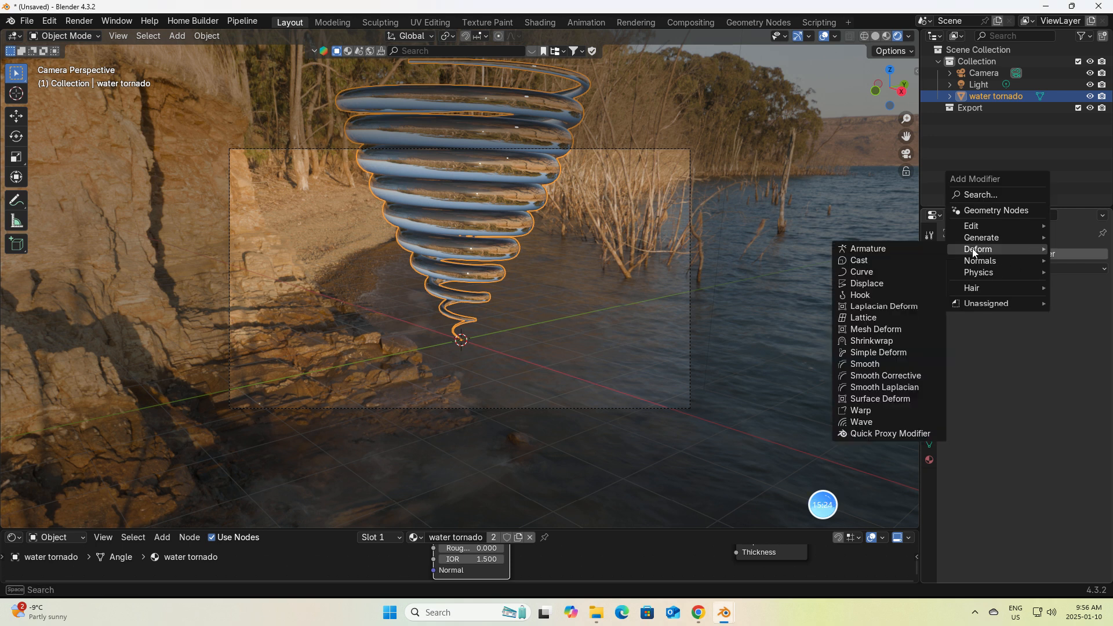
pyautogui.click(874, 353)
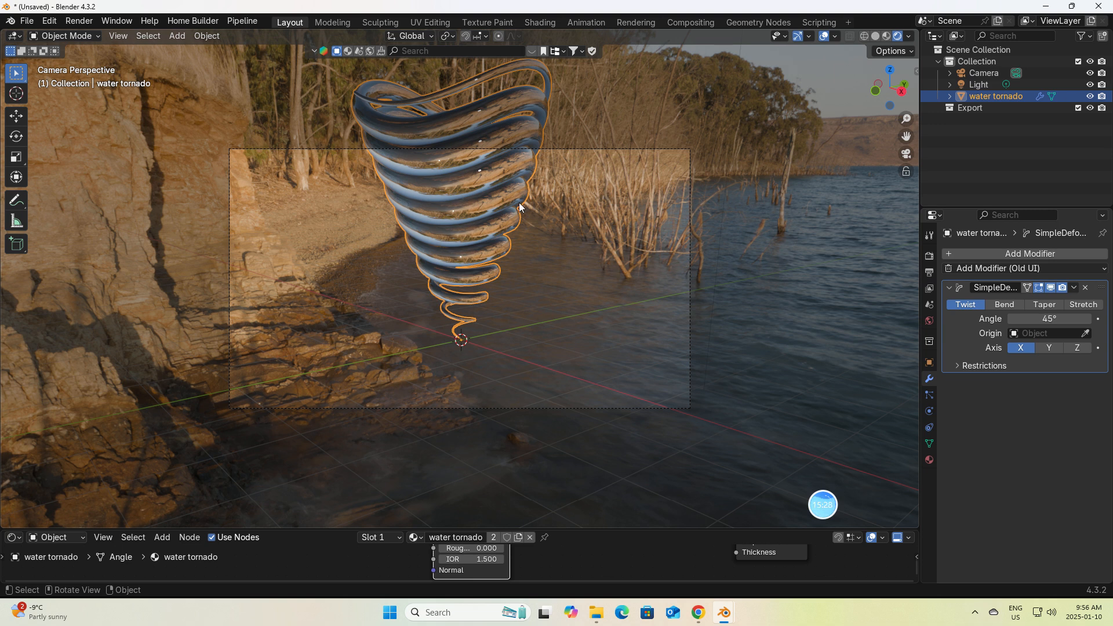
pyautogui.click(1001, 306)
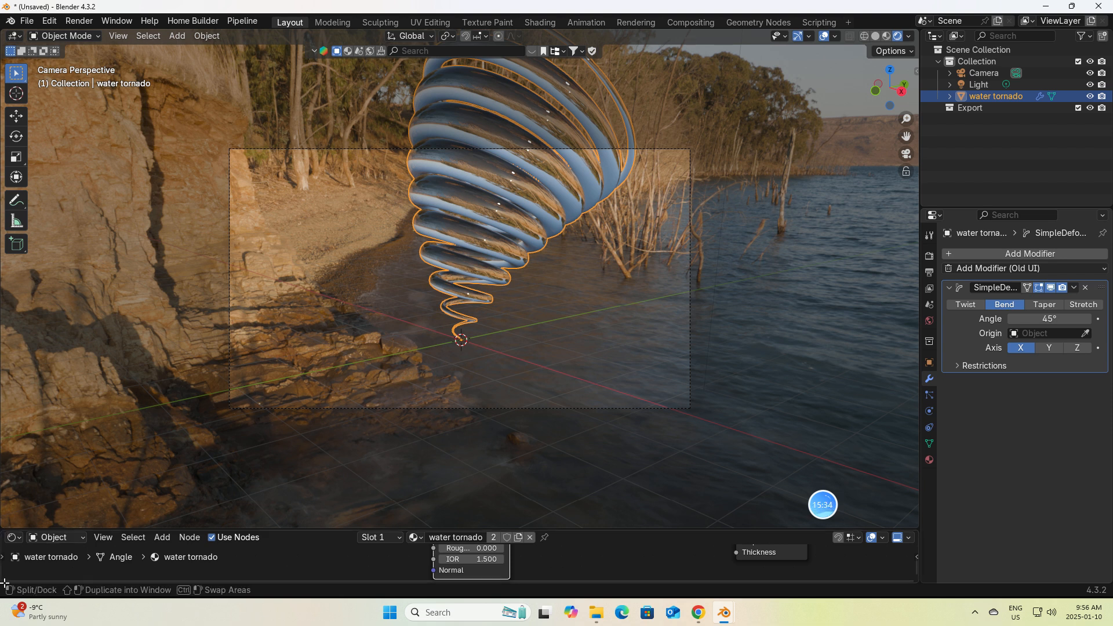
# Split off a new area beneath the Shader Editor and switch it to a Timeline
pyautogui.moveTo(5, 582); pyautogui.dragTo(14, 564)
pyautogui.click(21, 574)
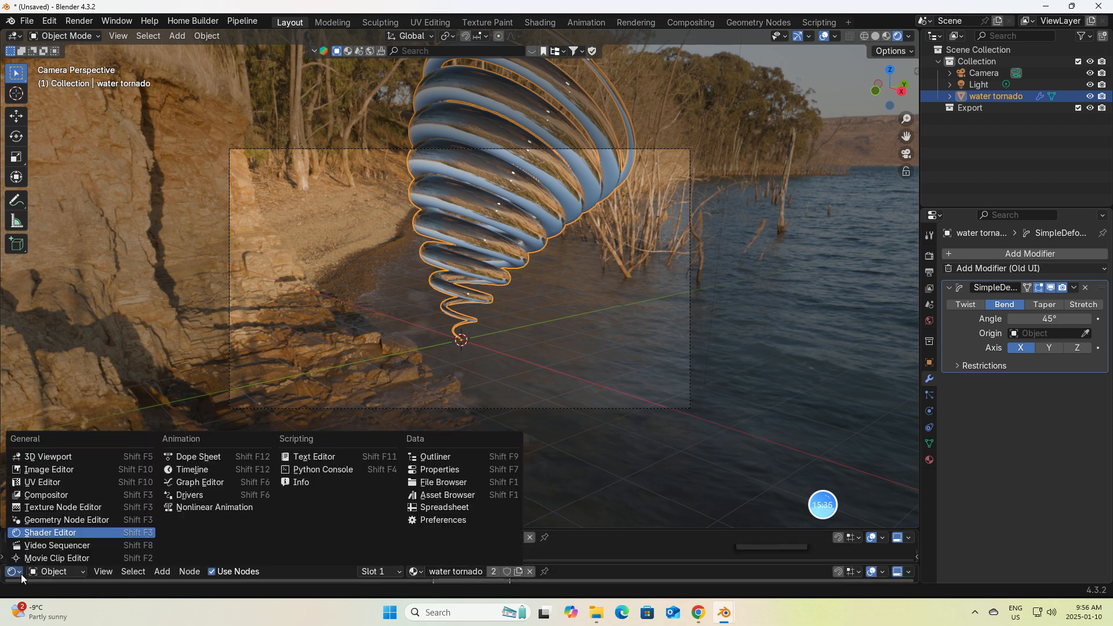
pyautogui.click(50, 532)
pyautogui.click(55, 535)
pyautogui.click(19, 573)
pyautogui.click(203, 471)
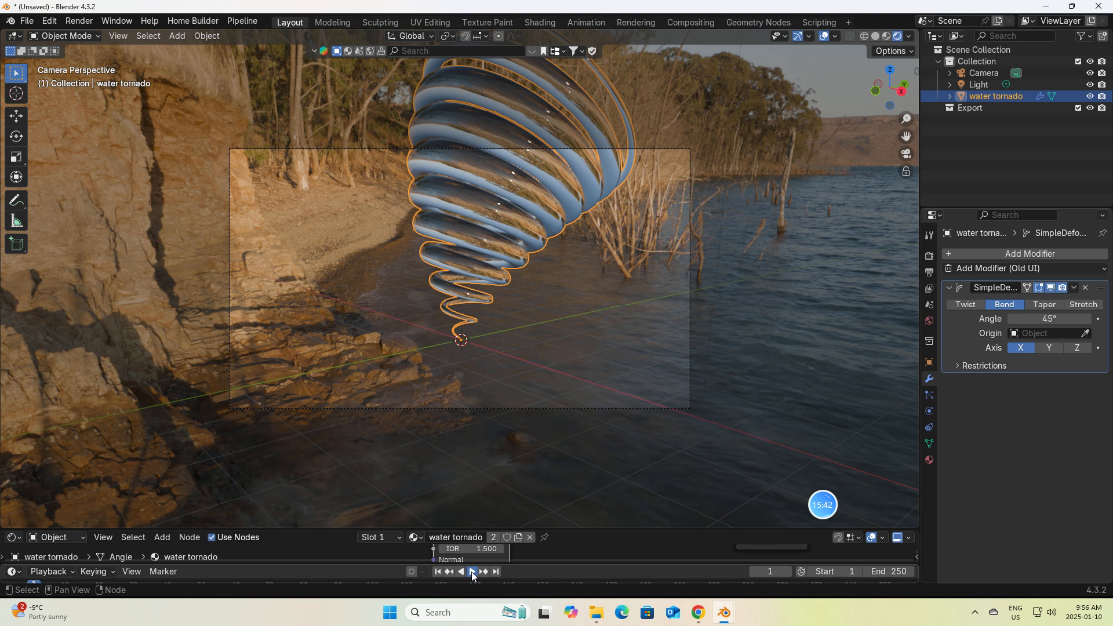
# Briefly test playback, return to the first frame, and set the Bend angle of the Simple Deform modifier to 49.1°
pyautogui.click(471, 571)
pyautogui.click(471, 572)
pyautogui.click(438, 572)
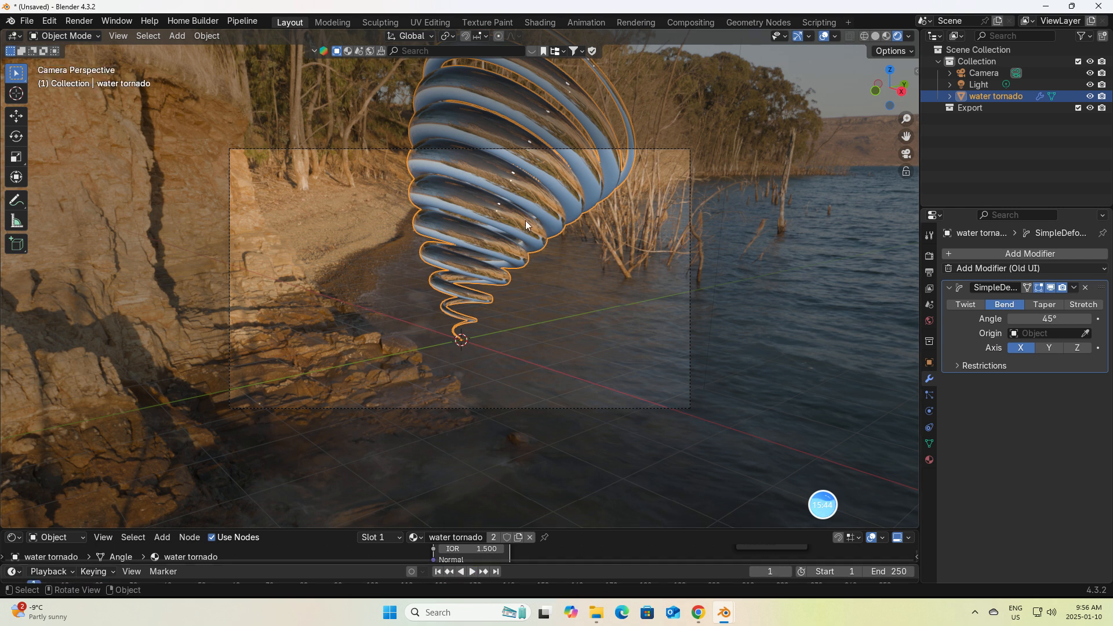
pyautogui.moveTo(1048, 319); pyautogui.dragTo(1015, 335)
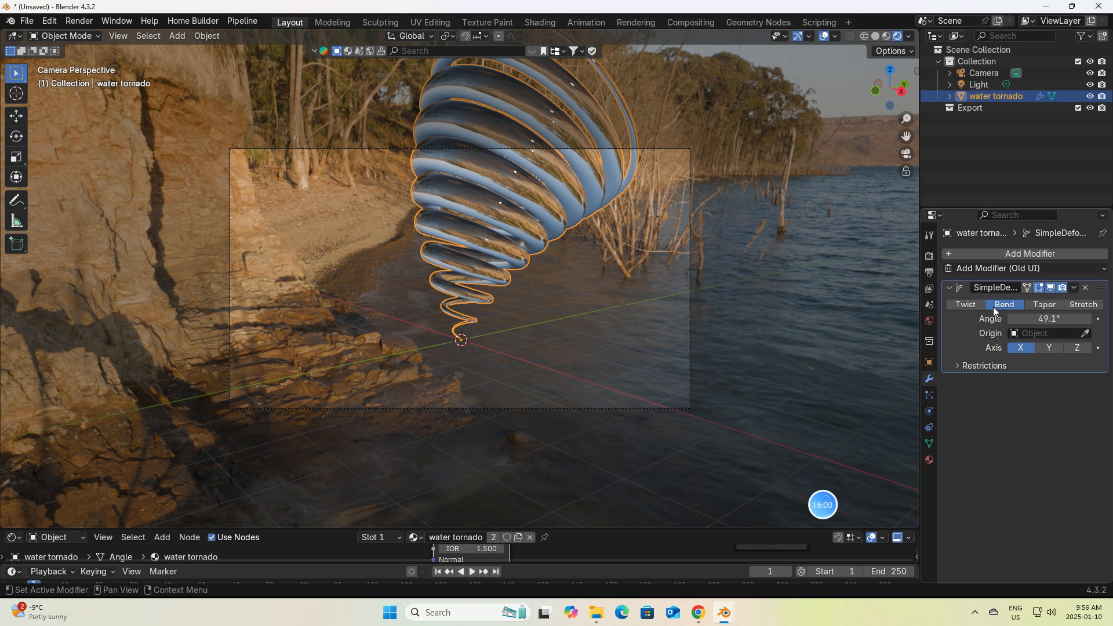
# Try rotating the water tornado about its Z axis in the object's transform values and undo the rotation
pyautogui.click(929, 363)
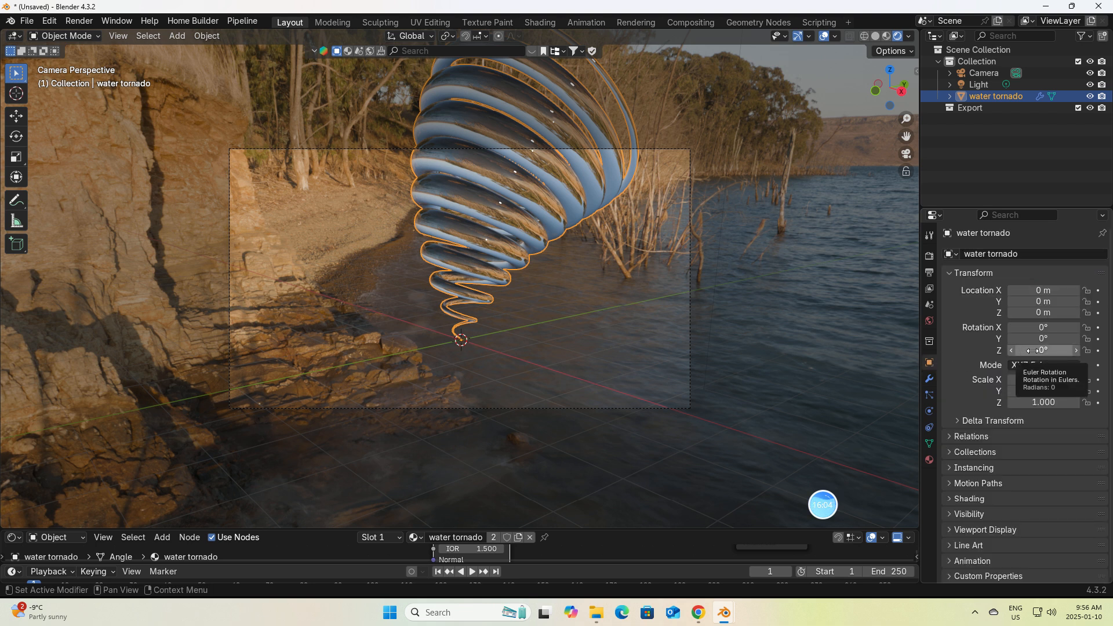
pyautogui.moveTo(1032, 350)
pyautogui.mouseDown()
pyautogui.moveTo(1101, 350)
pyautogui.moveTo(1033, 350)
pyautogui.mouseUp()
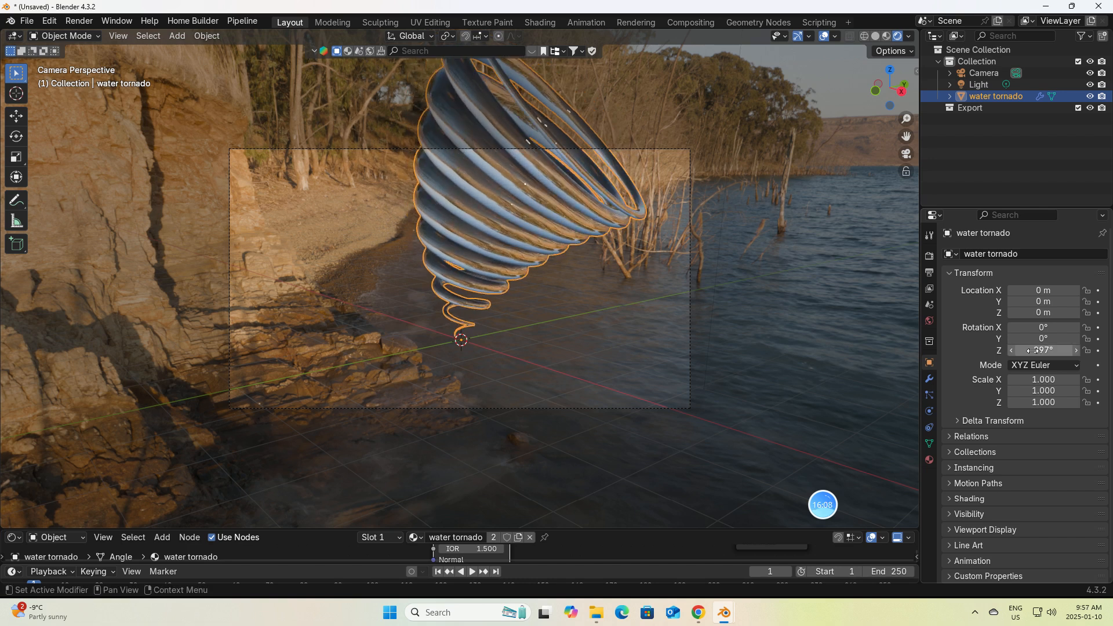
pyautogui.hotkey('ctrl', 'z')
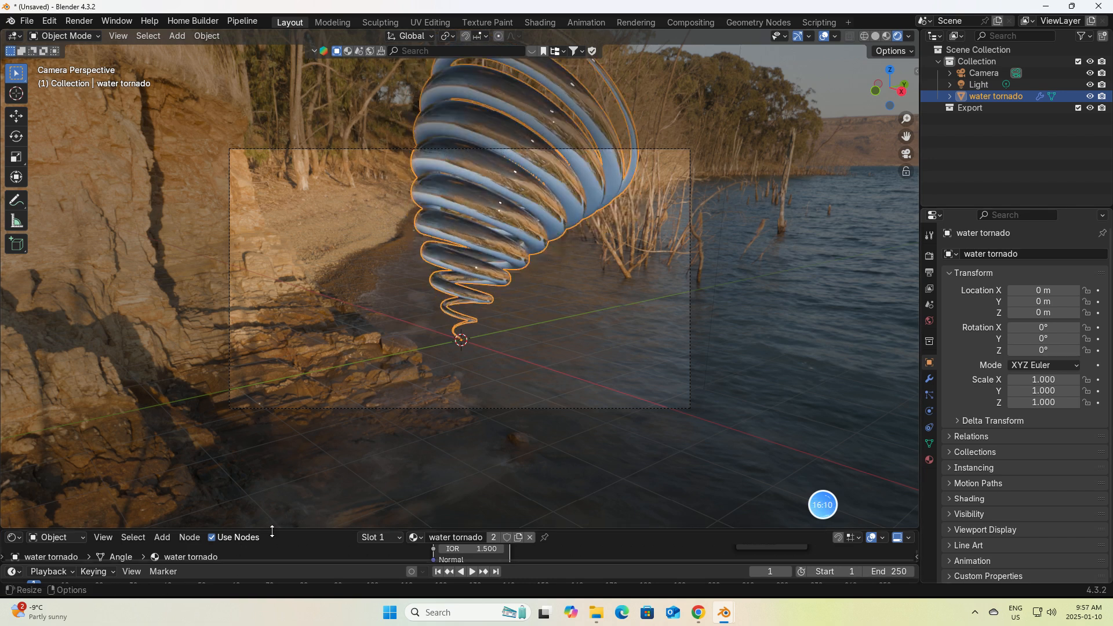
# Enlarge the Timeline area and keyframe the water tornado's Z rotation at 0° on frame 1
pyautogui.moveTo(250, 529); pyautogui.dragTo(277, 469)
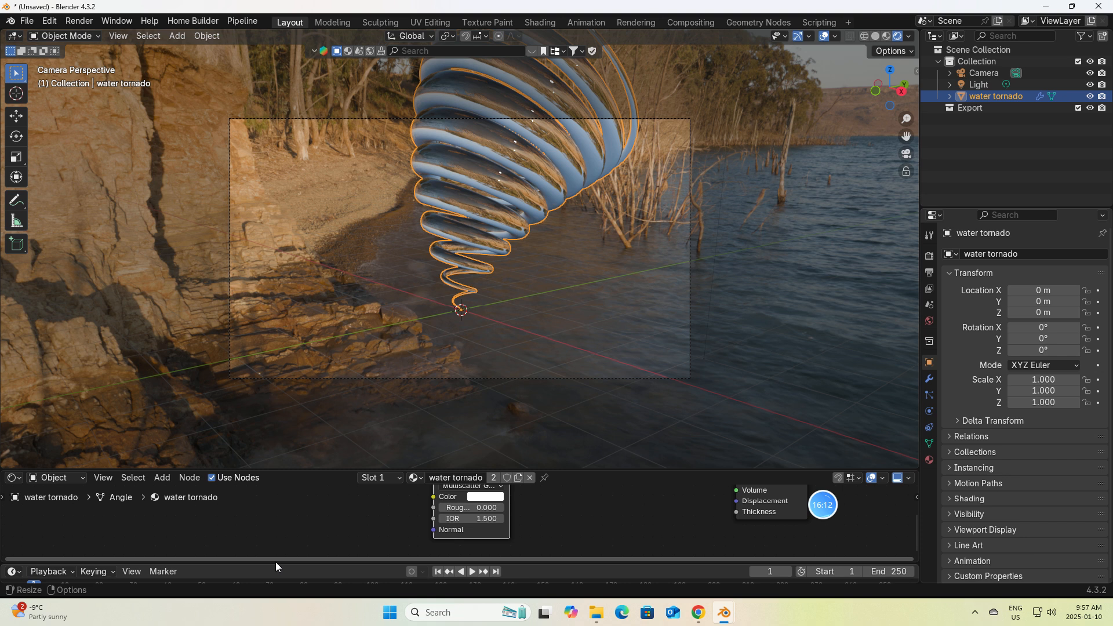
pyautogui.moveTo(276, 560); pyautogui.dragTo(373, 502)
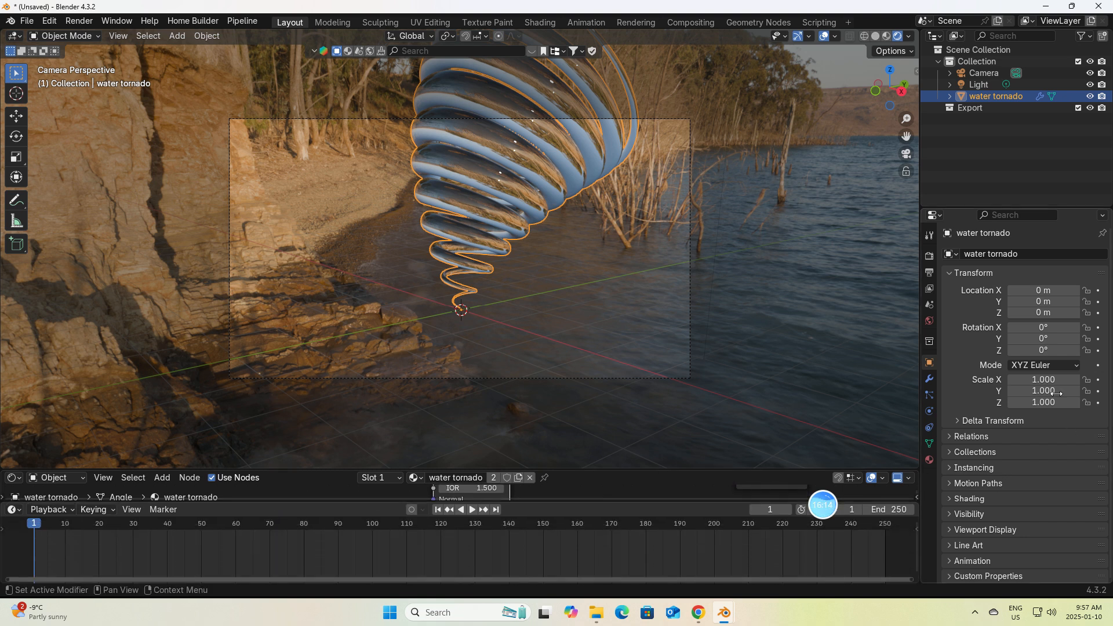
pyautogui.click(1099, 351)
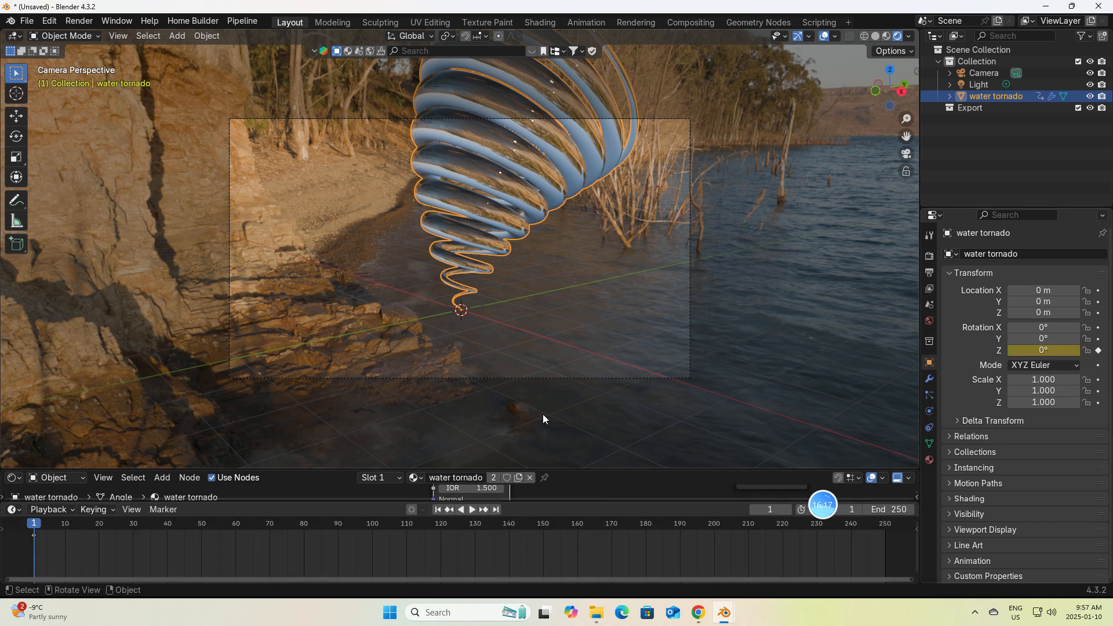
# Set the water tornado's Z rotation to 1195° on frame 250 and keyframe it
pyautogui.click(497, 510)
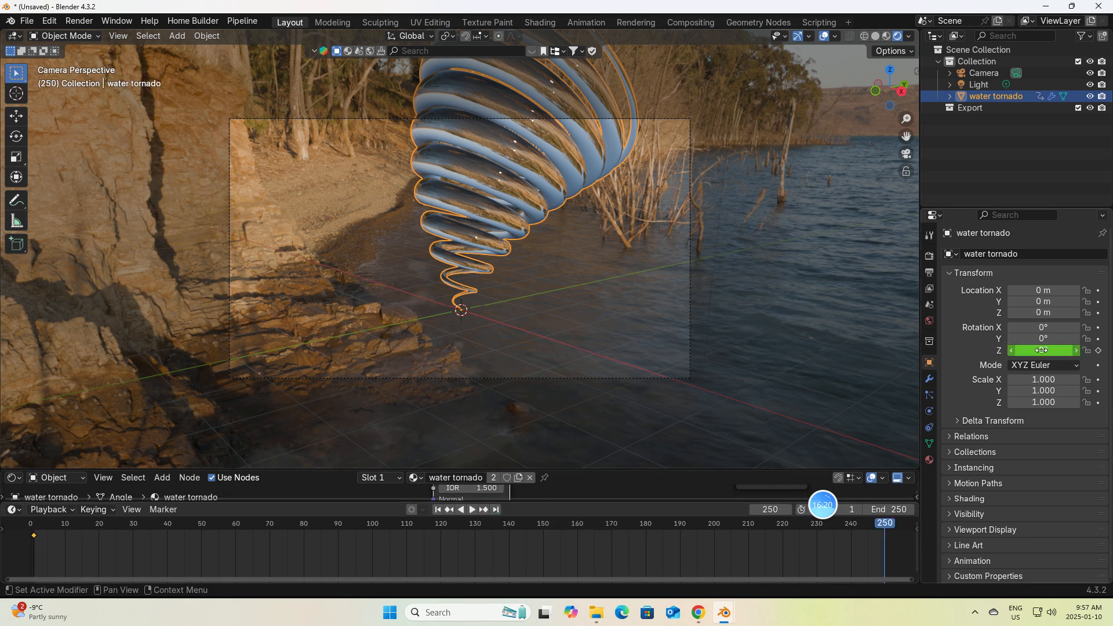
pyautogui.moveTo(1043, 350); pyautogui.dragTo(1066, 363)
pyautogui.click(1099, 350)
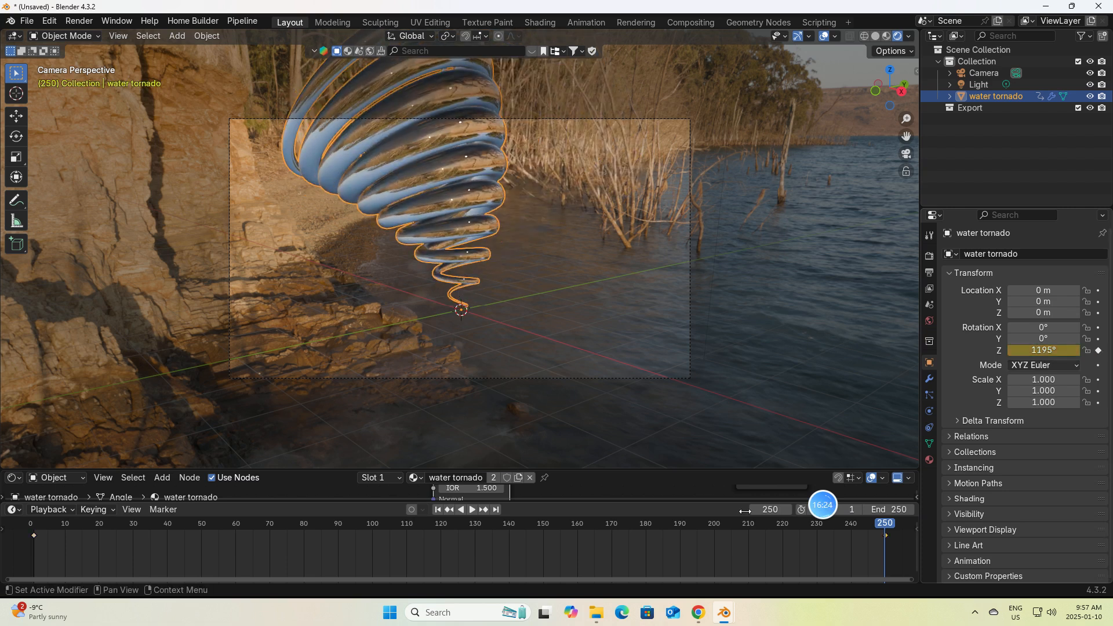
# Play back the tornado's spin from the first frame, stop it and return to frame 1
pyautogui.click(438, 510)
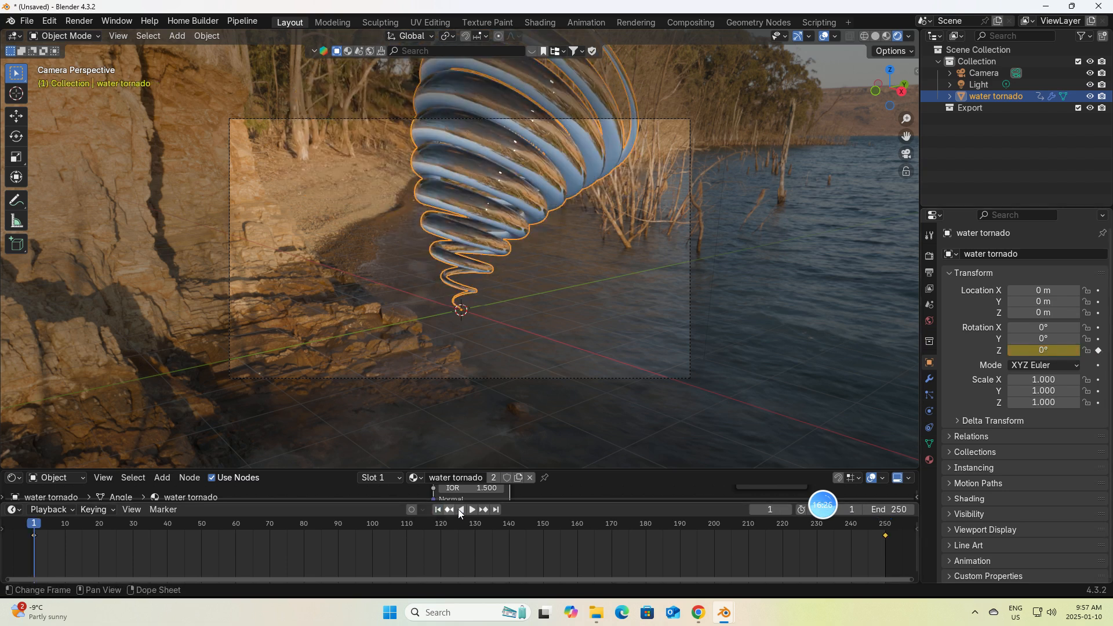
pyautogui.click(472, 510)
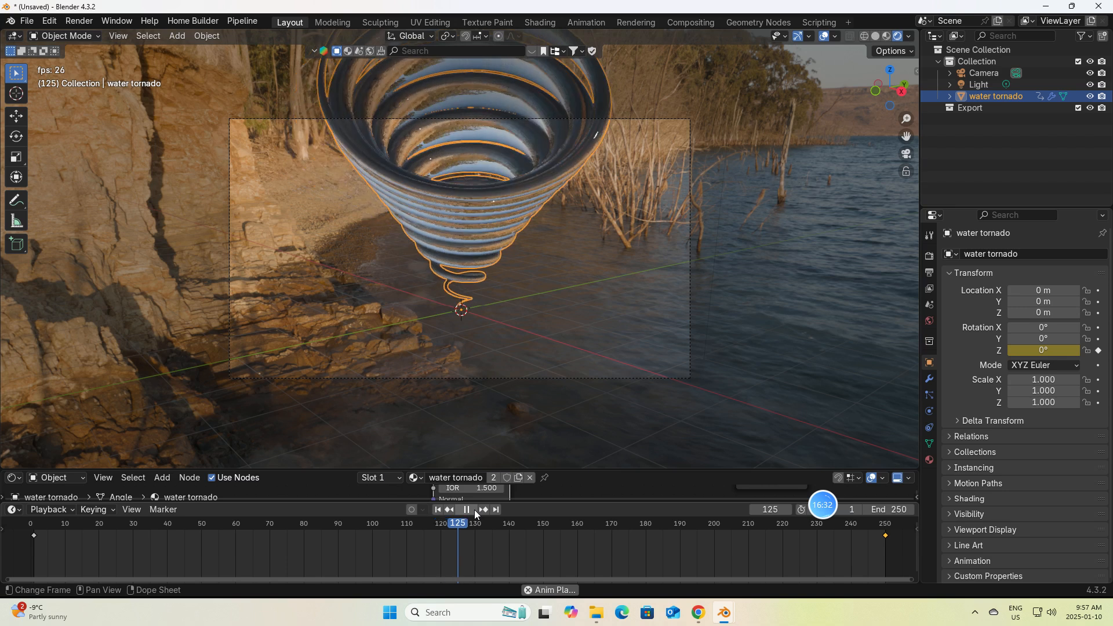
pyautogui.click(467, 510)
pyautogui.click(438, 511)
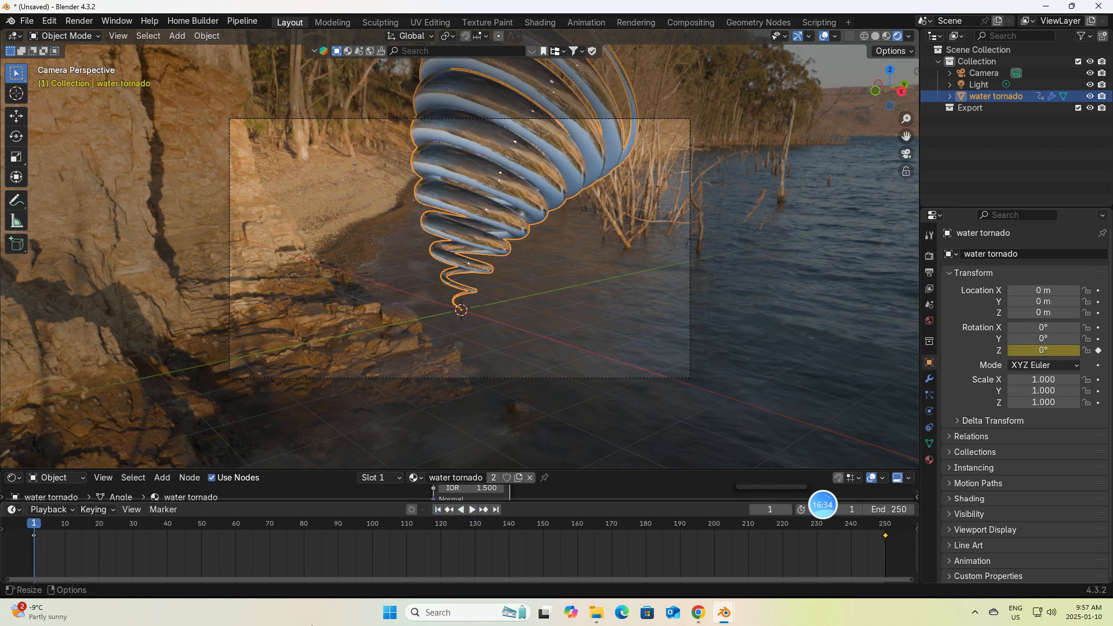
# Reduce the height of the Timeline area and add a Displace modifier to the water tornado
pyautogui.moveTo(358, 503); pyautogui.dragTo(359, 526)
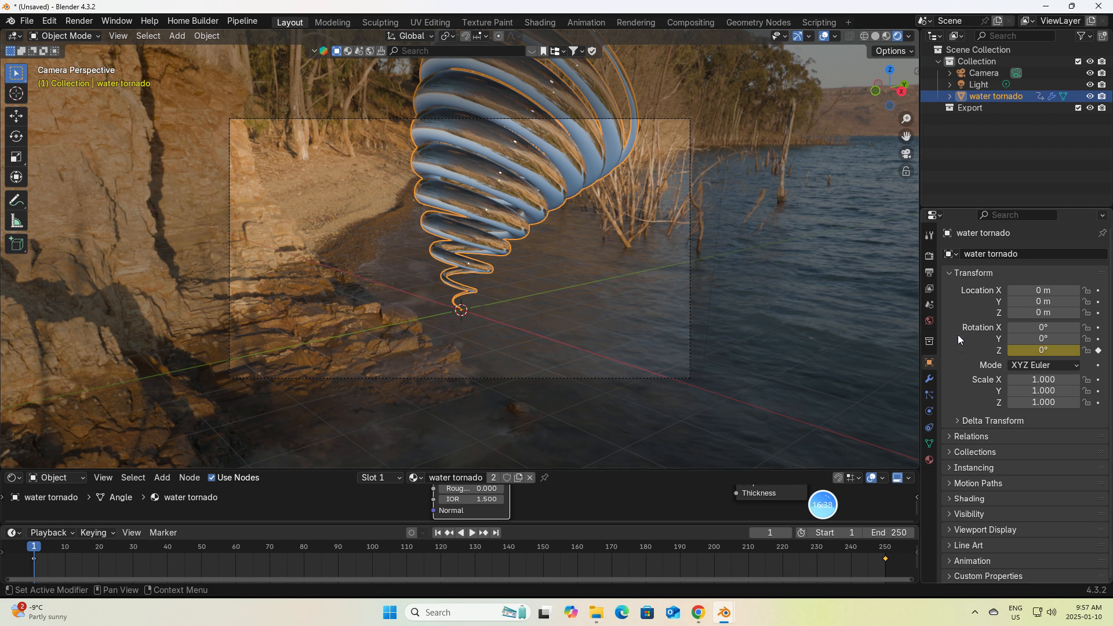
pyautogui.click(930, 384)
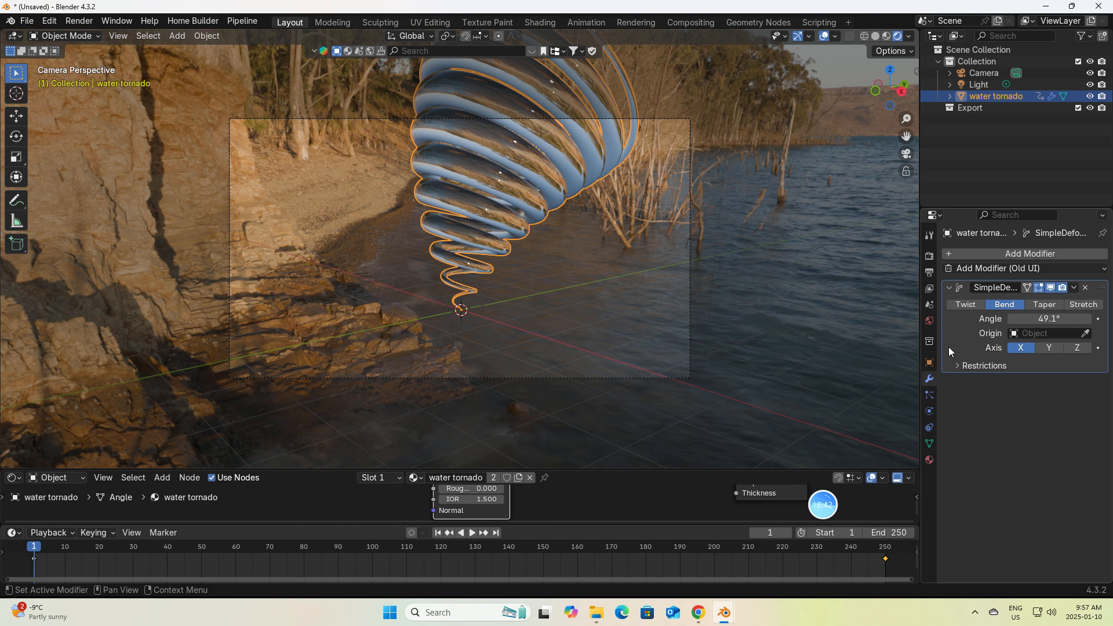
pyautogui.click(1014, 256)
pyautogui.moveTo(1002, 256)
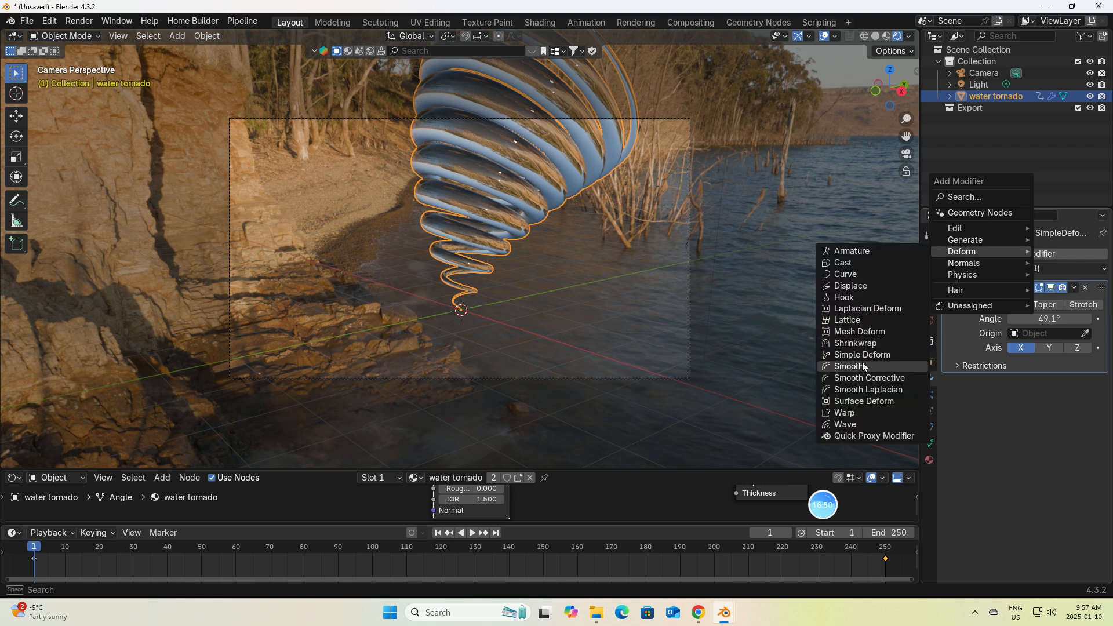
pyautogui.click(848, 286)
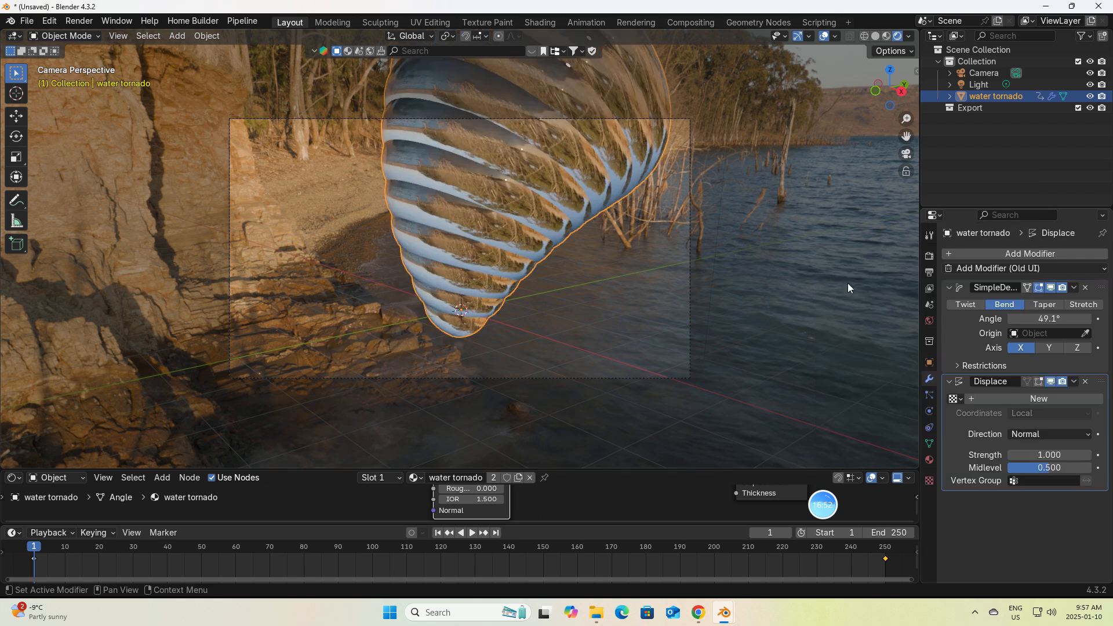
# Create a new texture for the Displace modifier and set its type to Clouds
pyautogui.click(1040, 400)
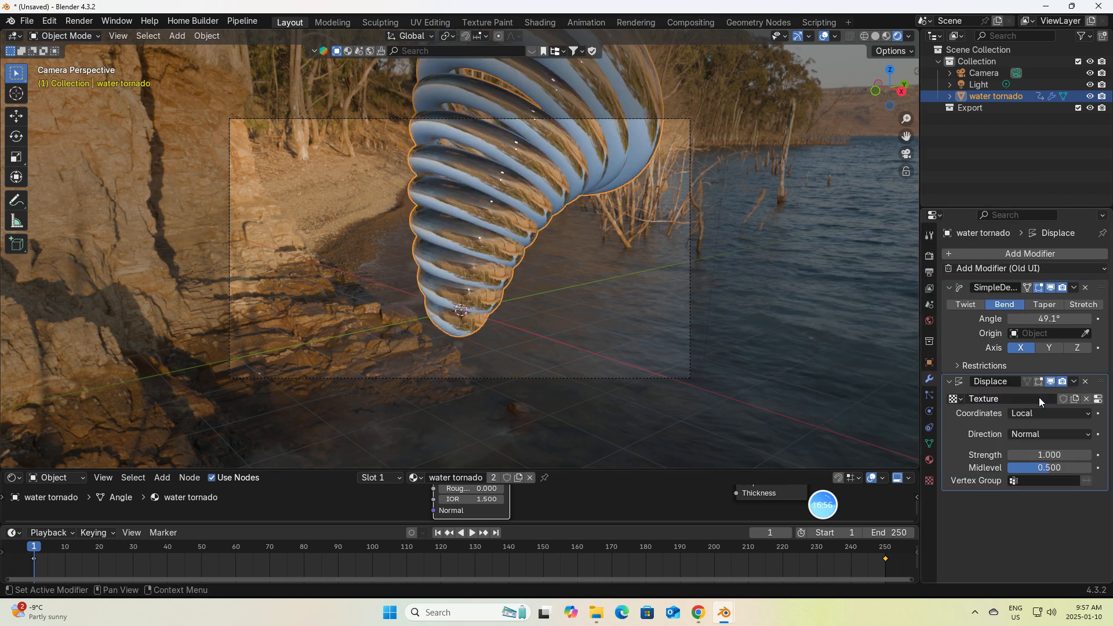
pyautogui.click(1097, 399)
pyautogui.click(1103, 289)
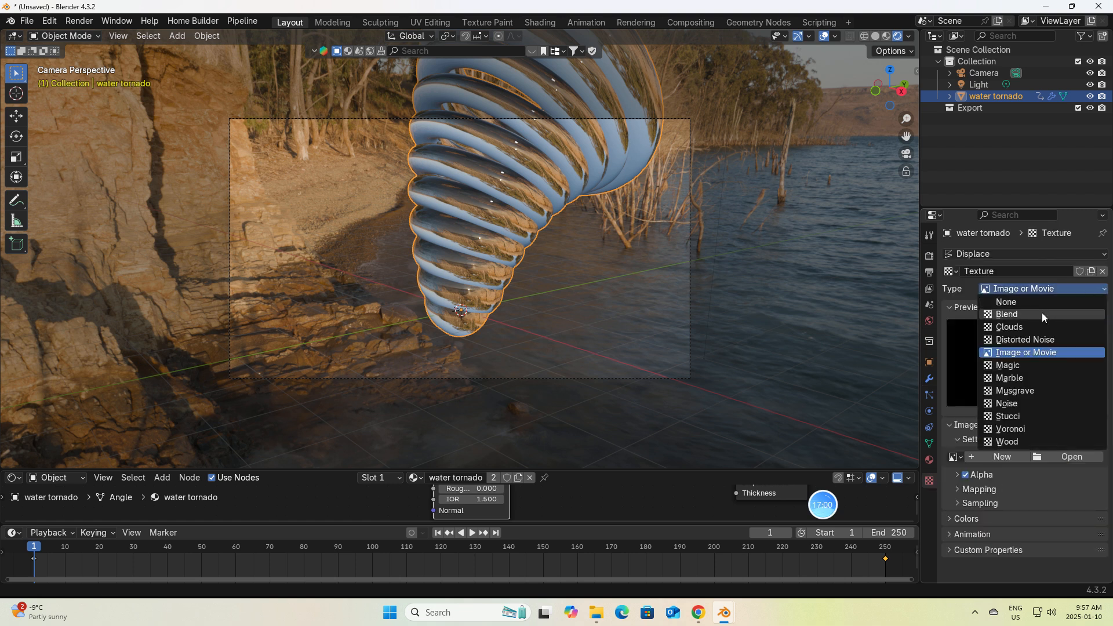
pyautogui.click(1011, 328)
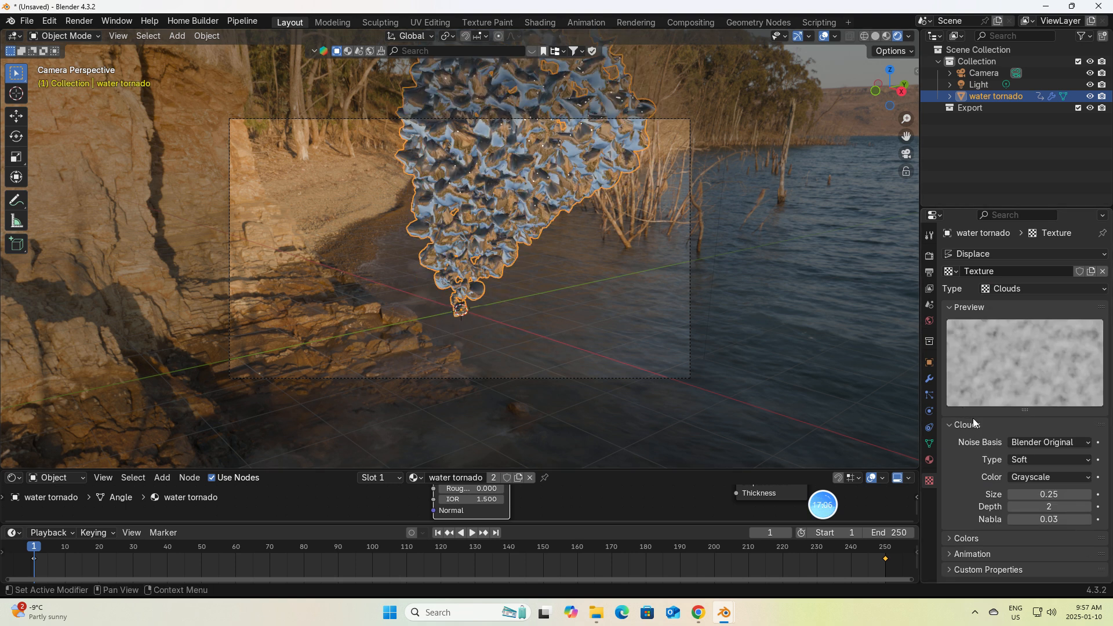
# Set the Displace modifier's strength to 0.2
pyautogui.click(929, 380)
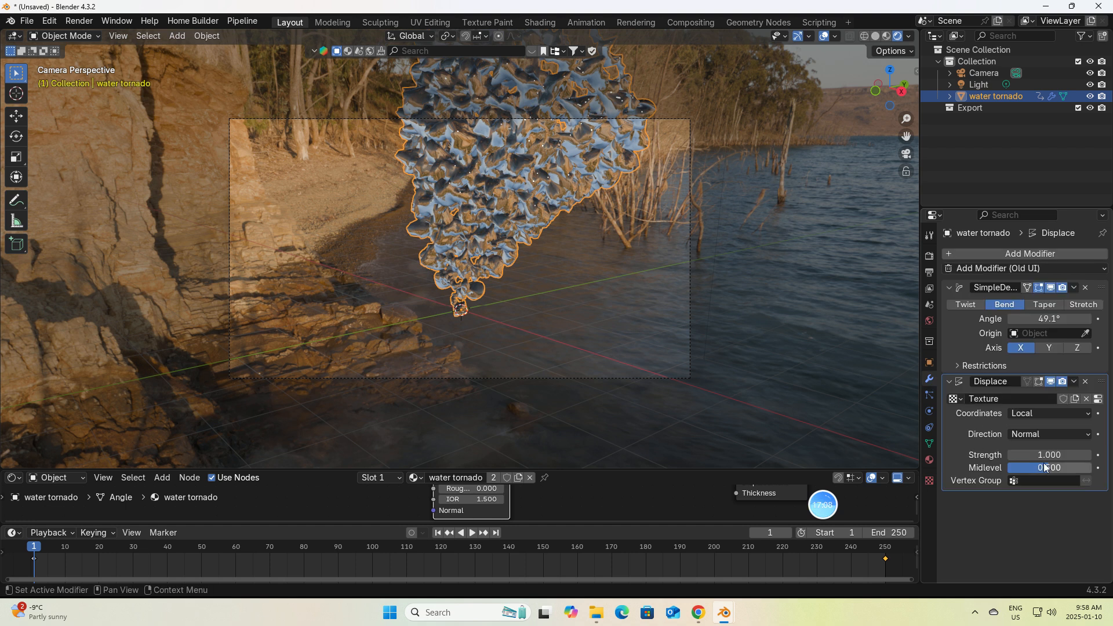
pyautogui.moveTo(1049, 455); pyautogui.dragTo(1006, 454)
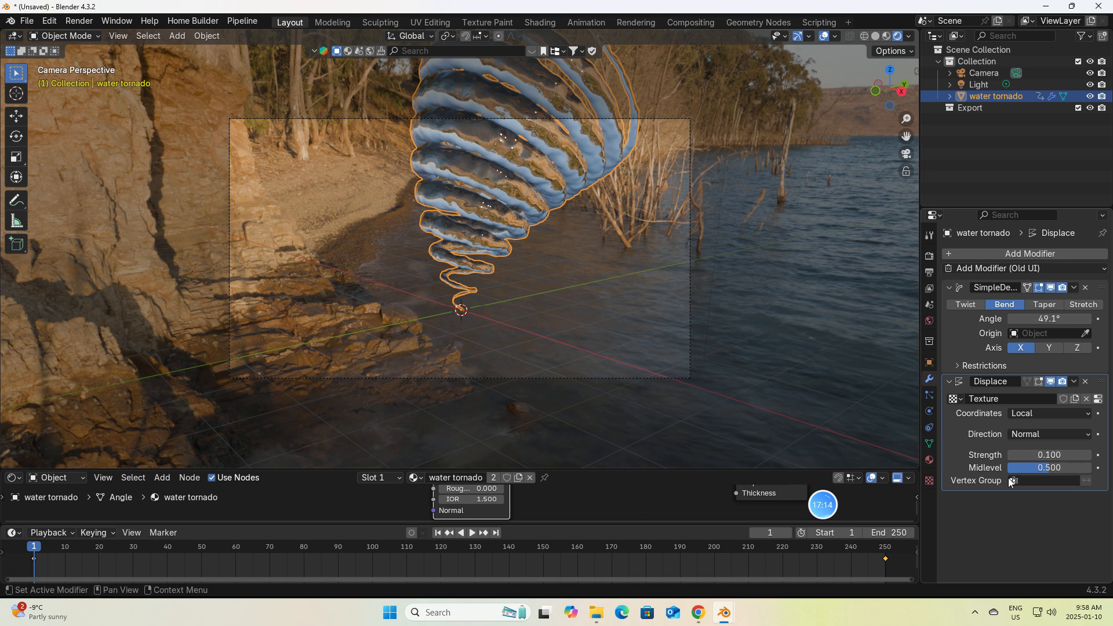
pyautogui.click(1088, 456)
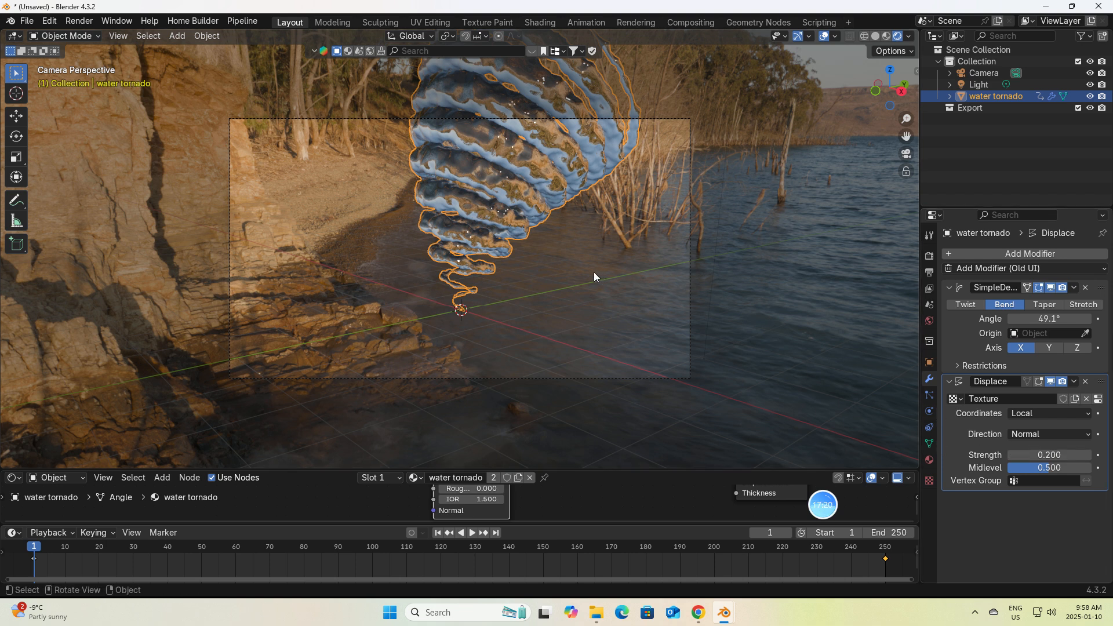
# Play back the animation to check the displaced tornado spinning, and stop the playback
pyautogui.click(473, 535)
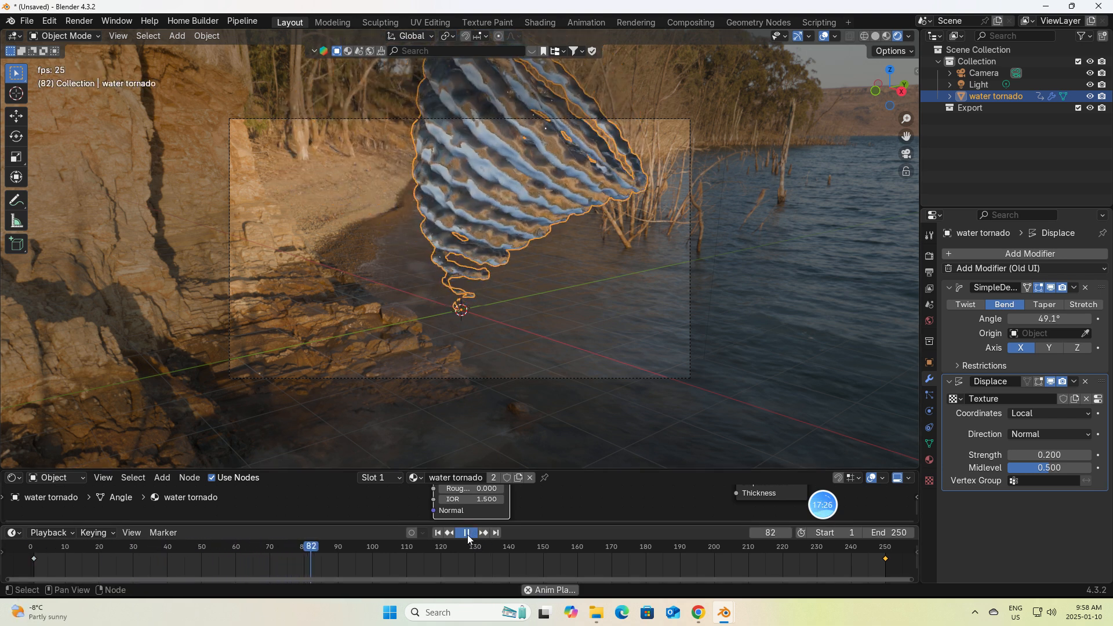
pyautogui.click(467, 535)
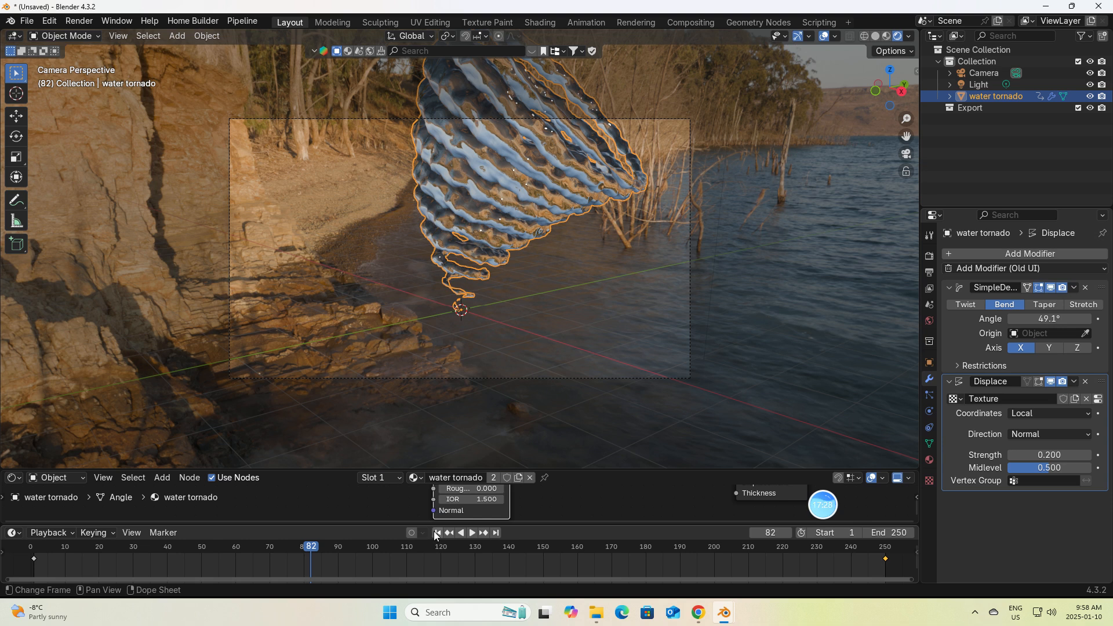
# Keyframe the Clouds texture's size at 0.25 on frame 1
pyautogui.click(438, 533)
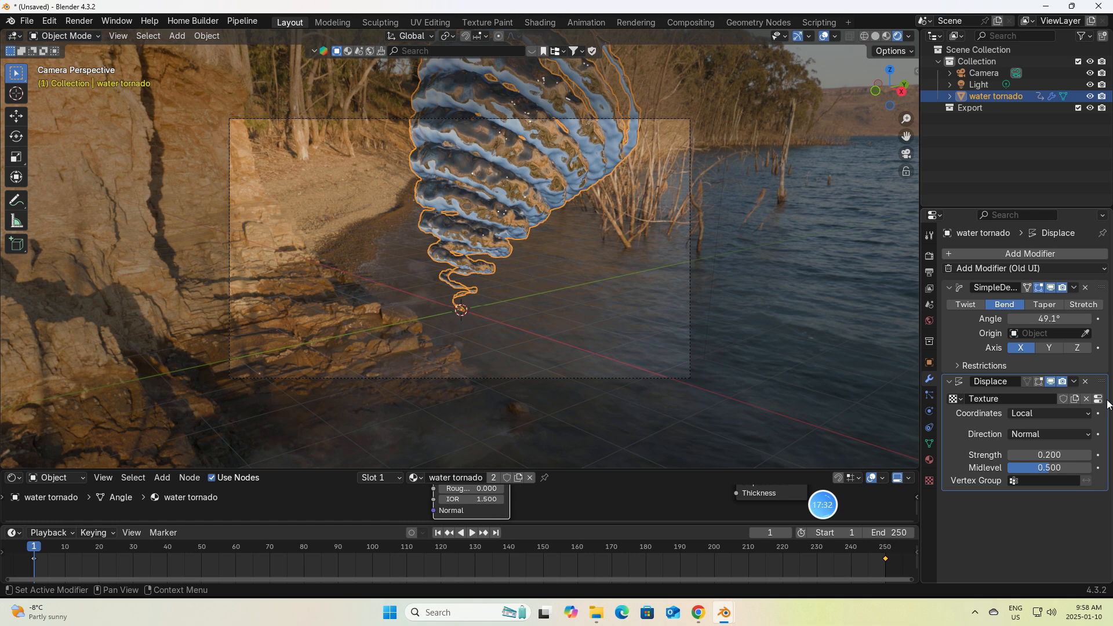
pyautogui.click(930, 481)
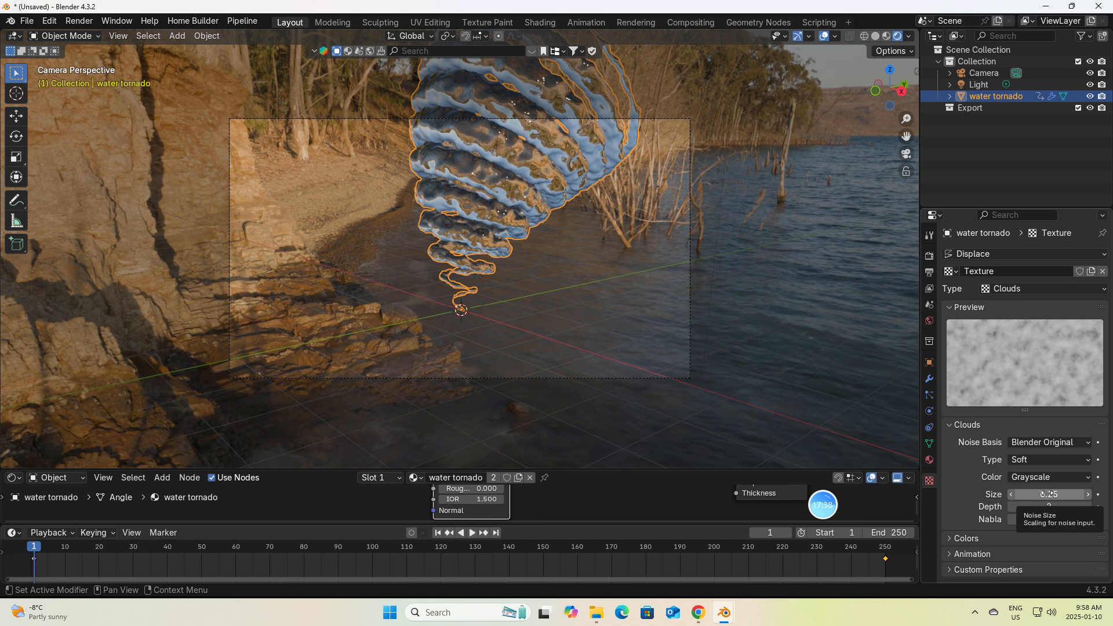
pyautogui.moveTo(1047, 493)
pyautogui.mouseDown()
pyautogui.moveTo(1075, 494)
pyautogui.moveTo(1047, 494)
pyautogui.mouseUp()
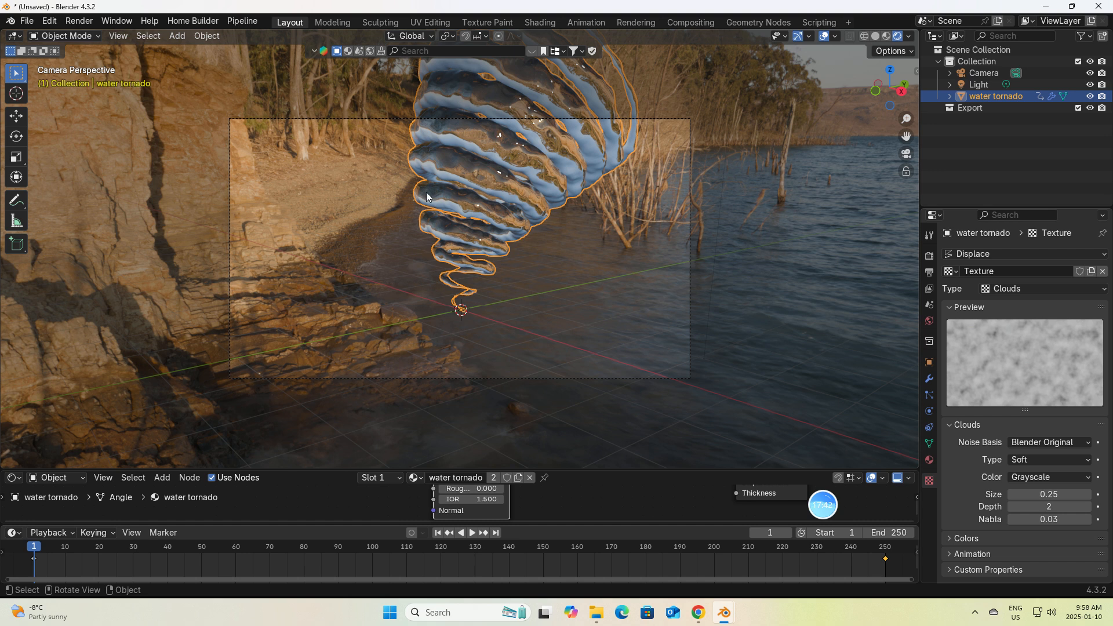
pyautogui.click(1098, 495)
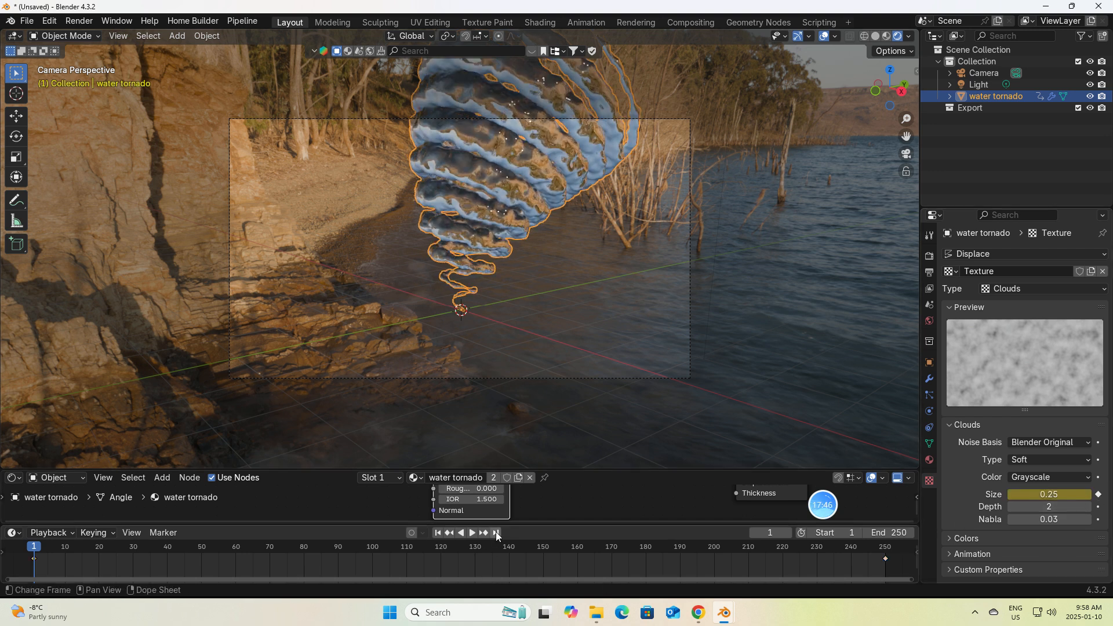
# Set the Clouds texture's size to 0.81 at frame 250 and keyframe it
pyautogui.click(497, 533)
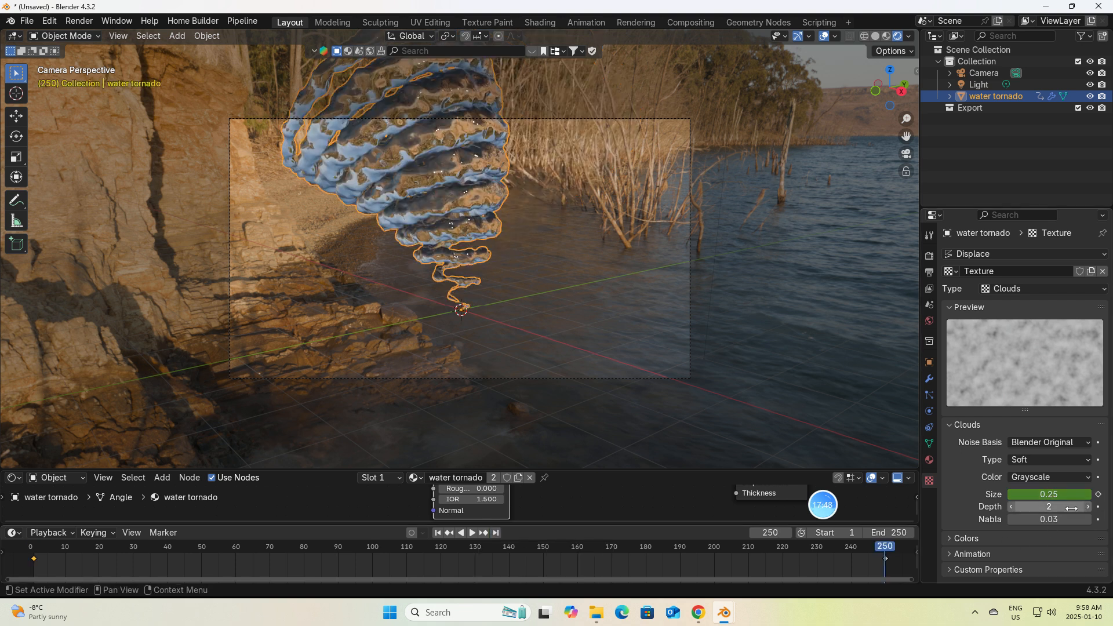
pyautogui.moveTo(1054, 495); pyautogui.dragTo(1092, 495)
pyautogui.click(1098, 494)
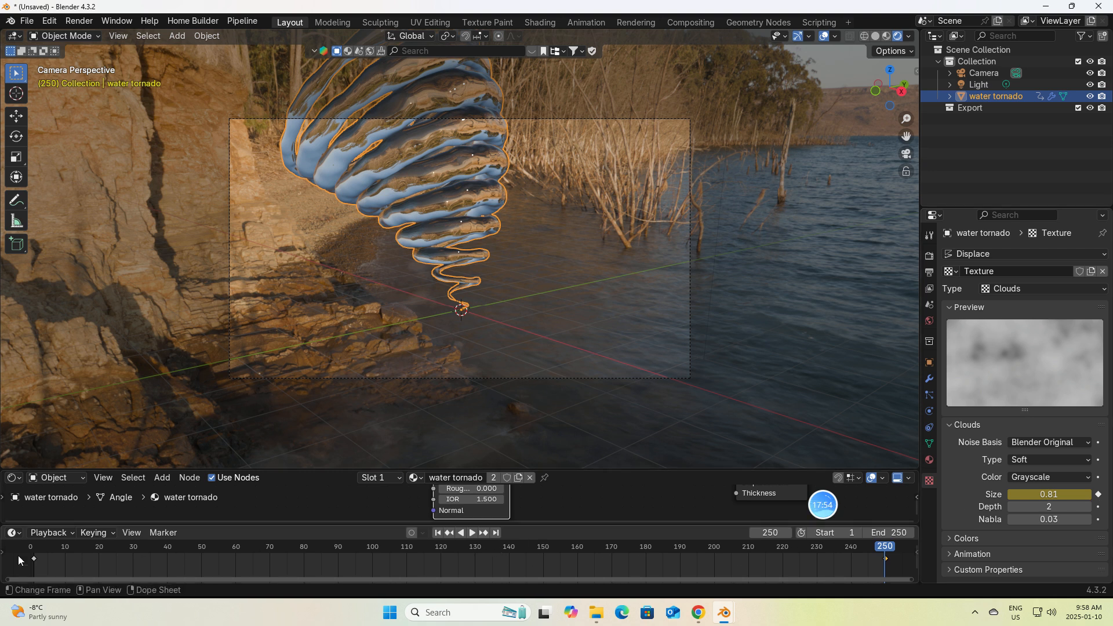
# Play back the animation from frame 1 to check the changing ripples, and stop the playback
pyautogui.click(438, 533)
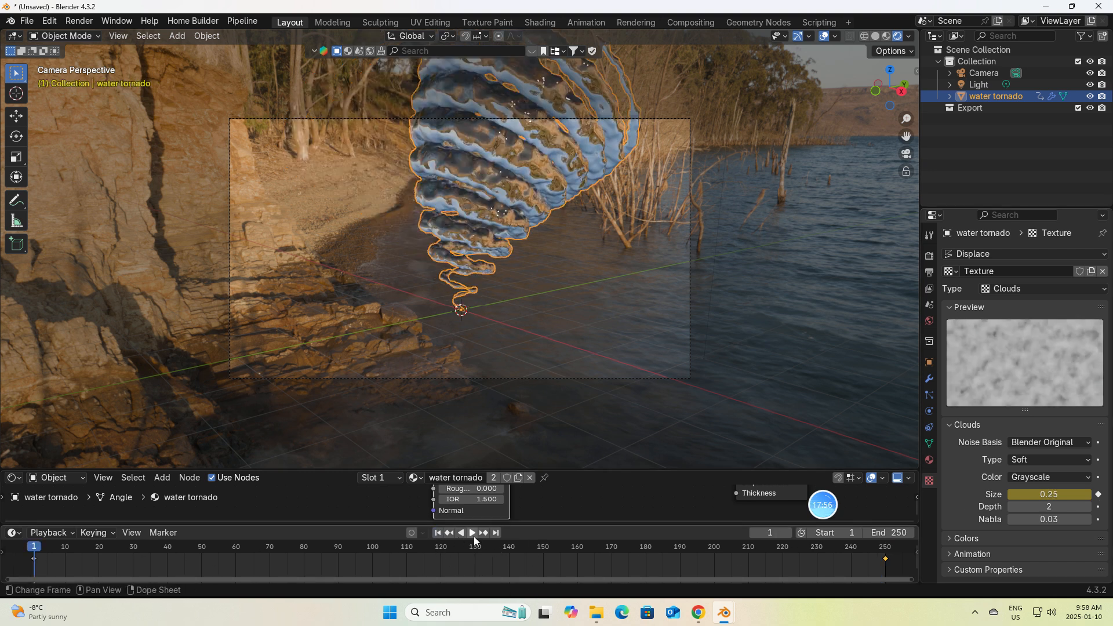
pyautogui.click(473, 534)
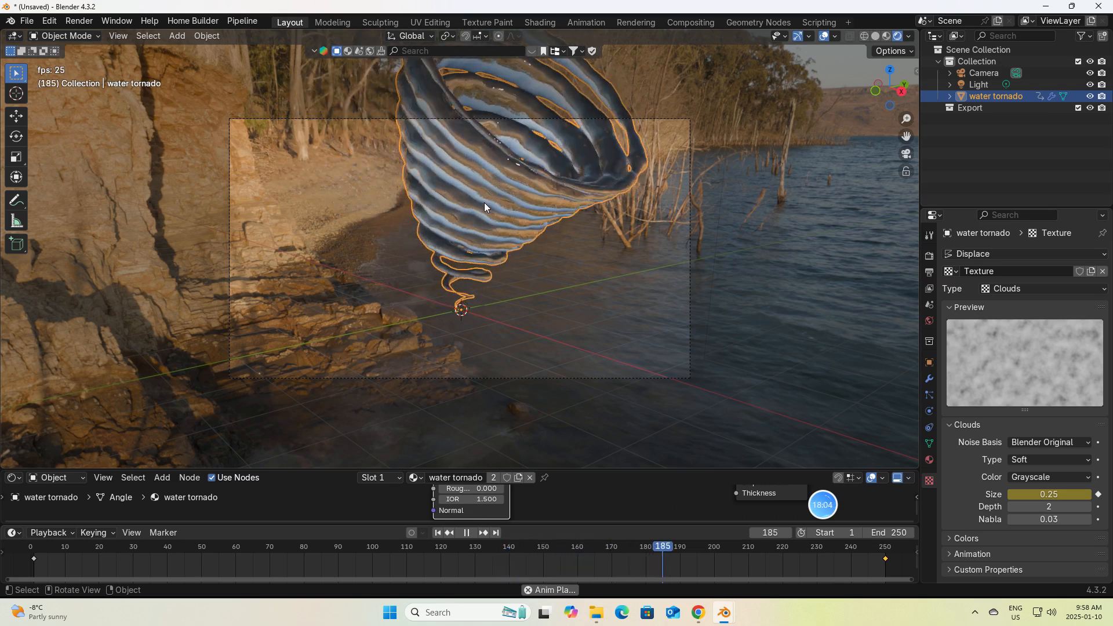
pyautogui.click(467, 533)
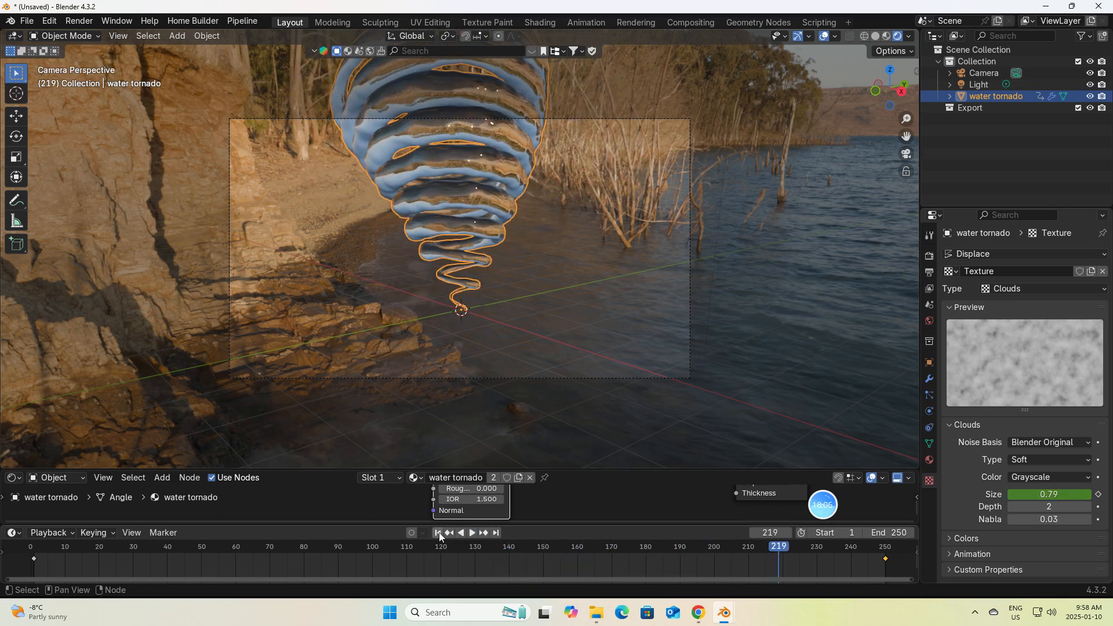
# Set the Clouds texture's size to 2 at frame 250 and keyframe it
pyautogui.click(496, 533)
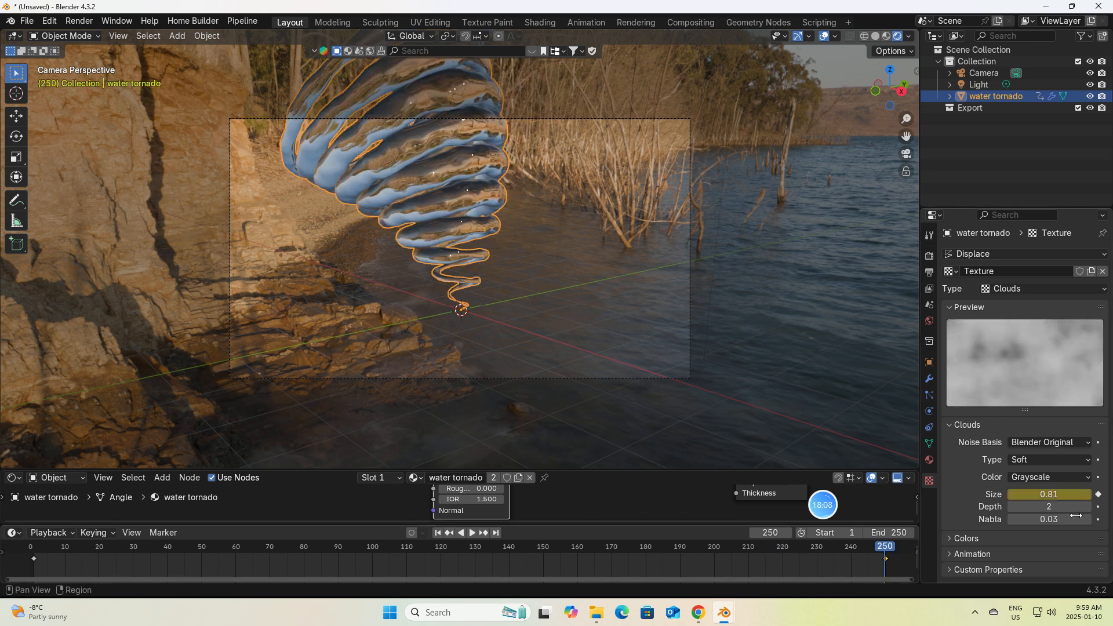
pyautogui.click(1049, 495)
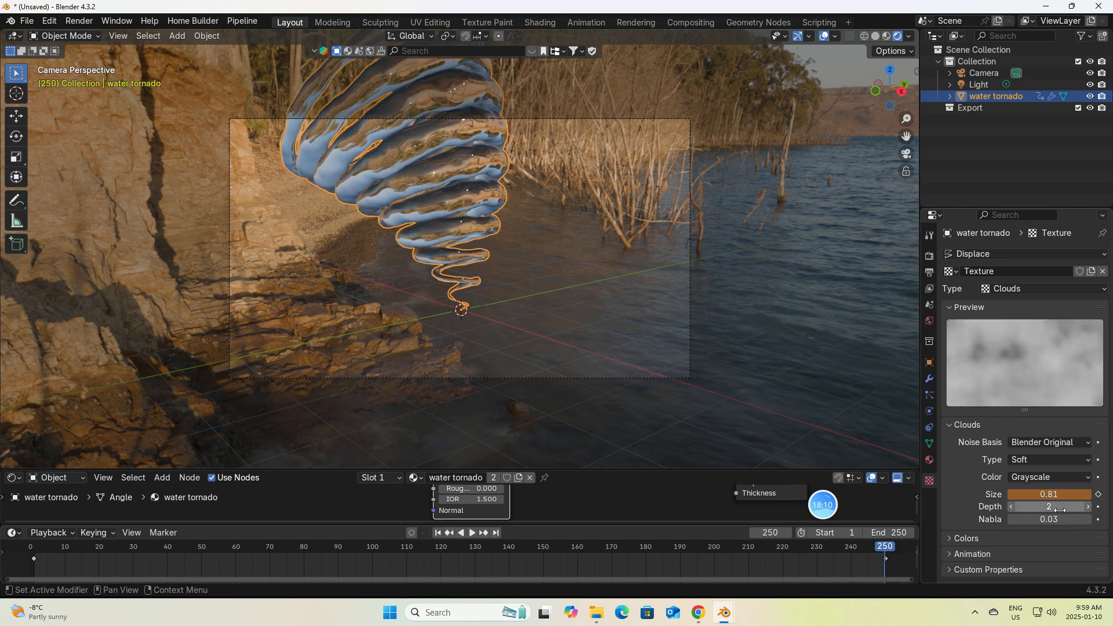
pyautogui.write('2')
pyautogui.press('Return')
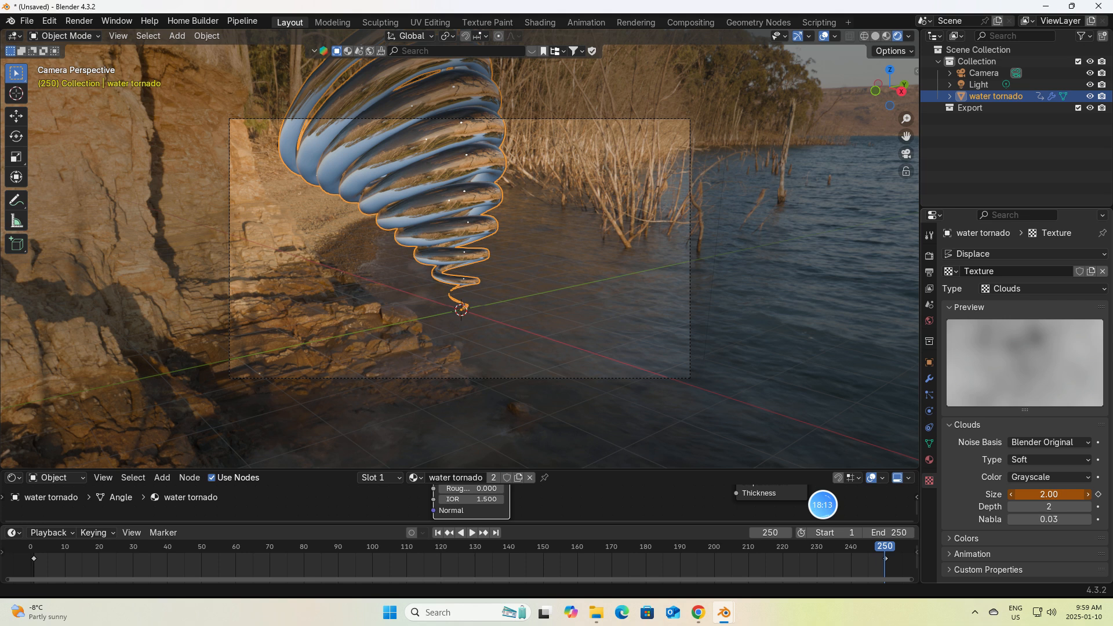
pyautogui.click(1098, 495)
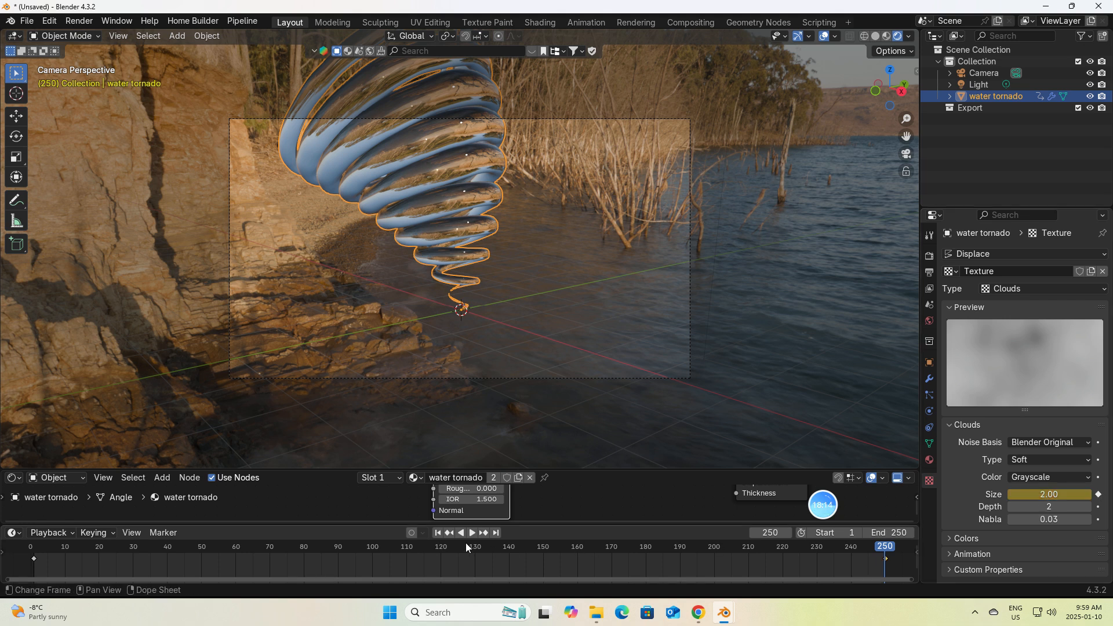
# Replay the animation from frame 1 with the tornado deselected, and return to the first frame
pyautogui.click(437, 533)
pyautogui.click(472, 534)
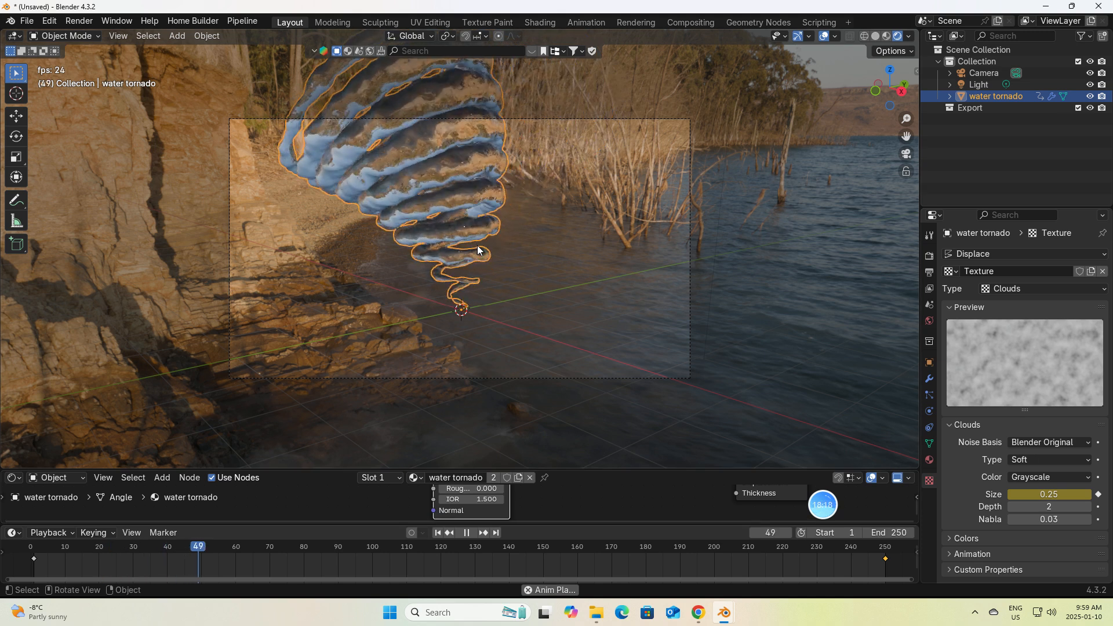
pyautogui.click(792, 270)
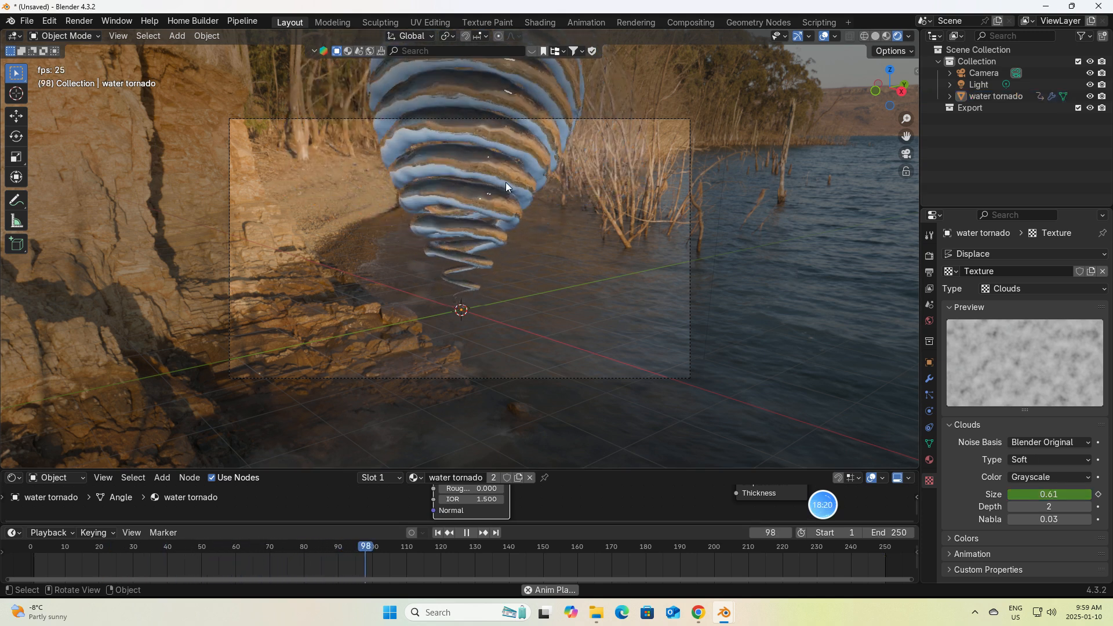
pyautogui.click(466, 533)
pyautogui.click(438, 532)
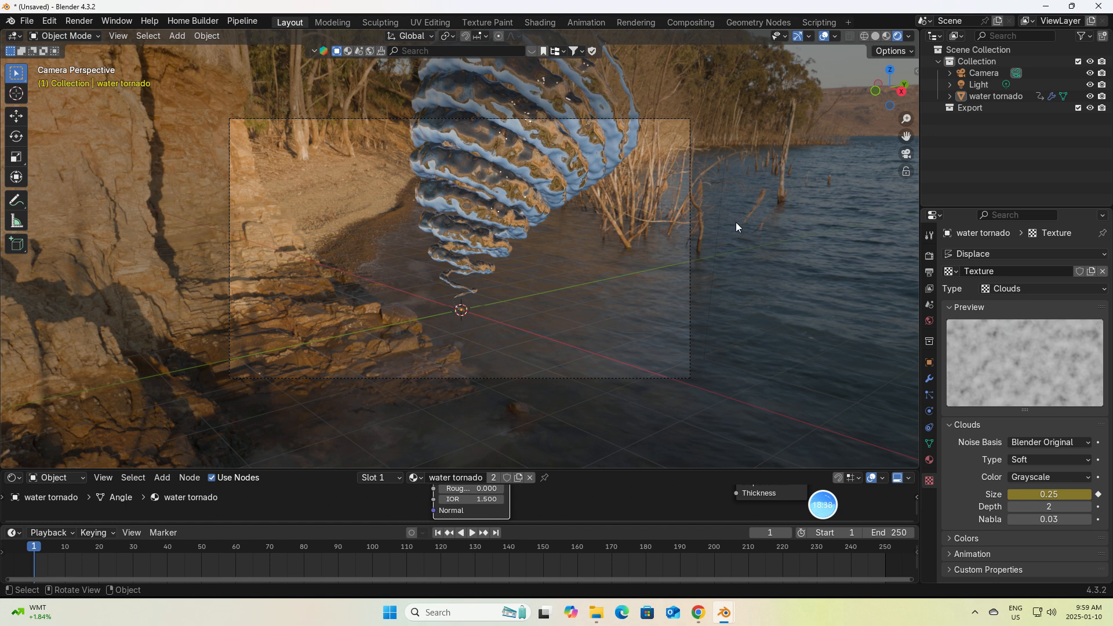
# Look up the blenderkit add-on in the Preferences to check that it is enabled, and close the Preferences
pyautogui.click(50, 21)
pyautogui.click(81, 170)
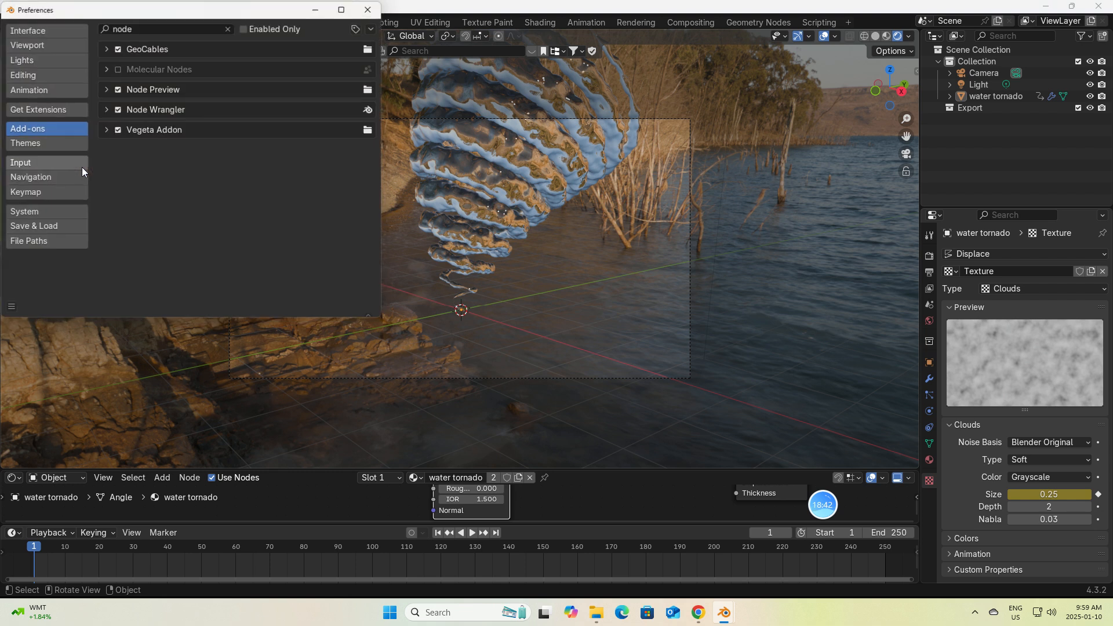
pyautogui.click(132, 28)
pyautogui.press('BackSpace')
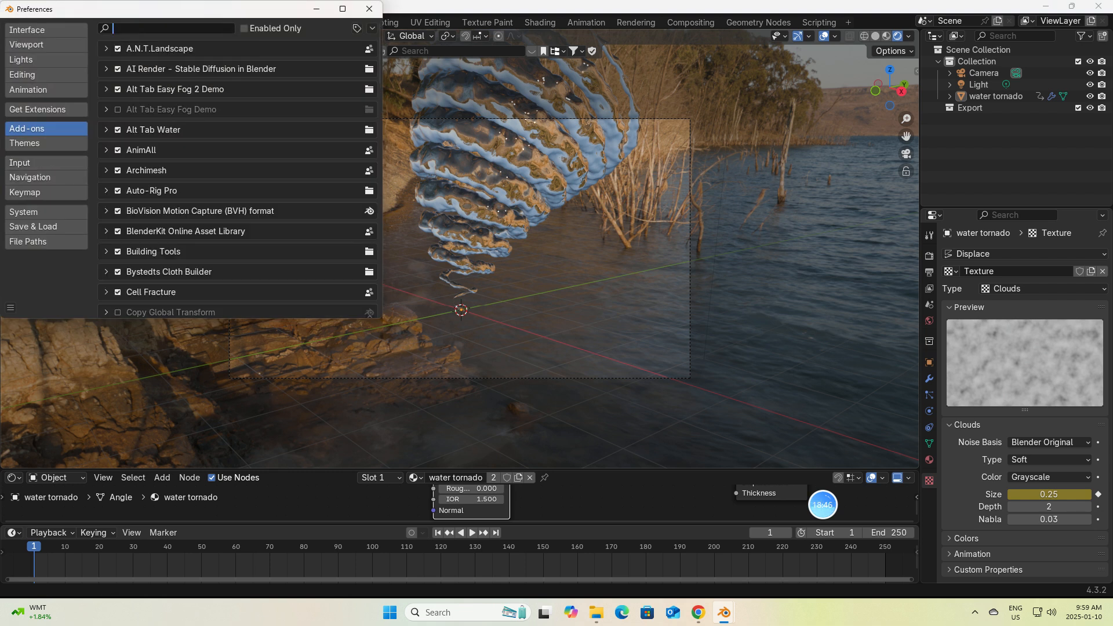
pyautogui.write('blender')
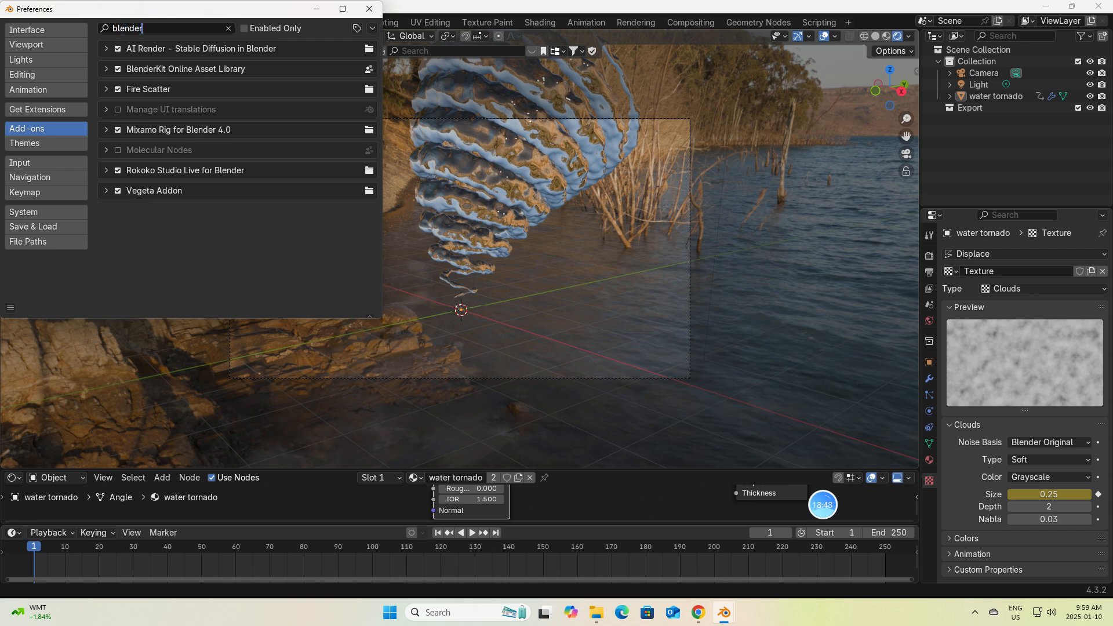
pyautogui.write('kit')
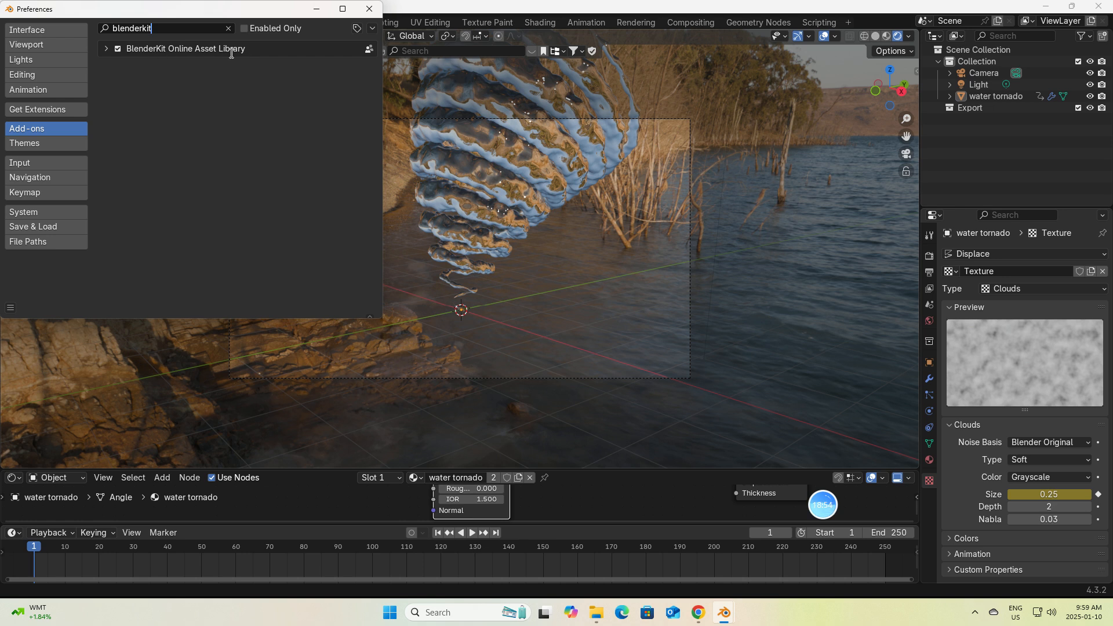
pyautogui.click(369, 9)
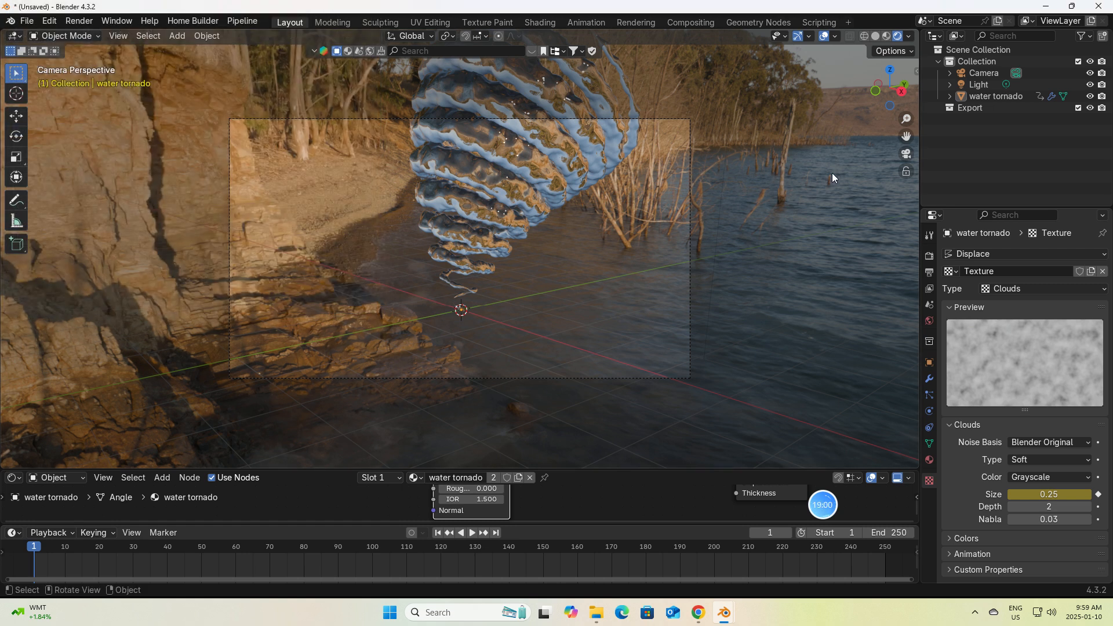
# Search the BlenderKit asset library for fish and add the Madeka fish model to the scene beside the tornado
pyautogui.press('n')
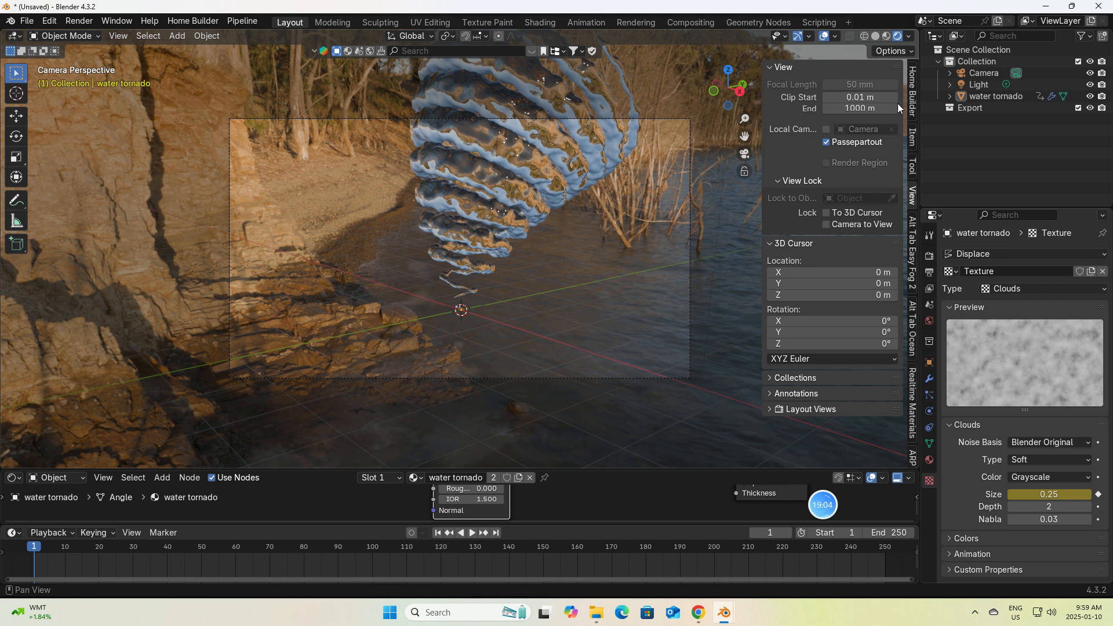
pyautogui.press('n')
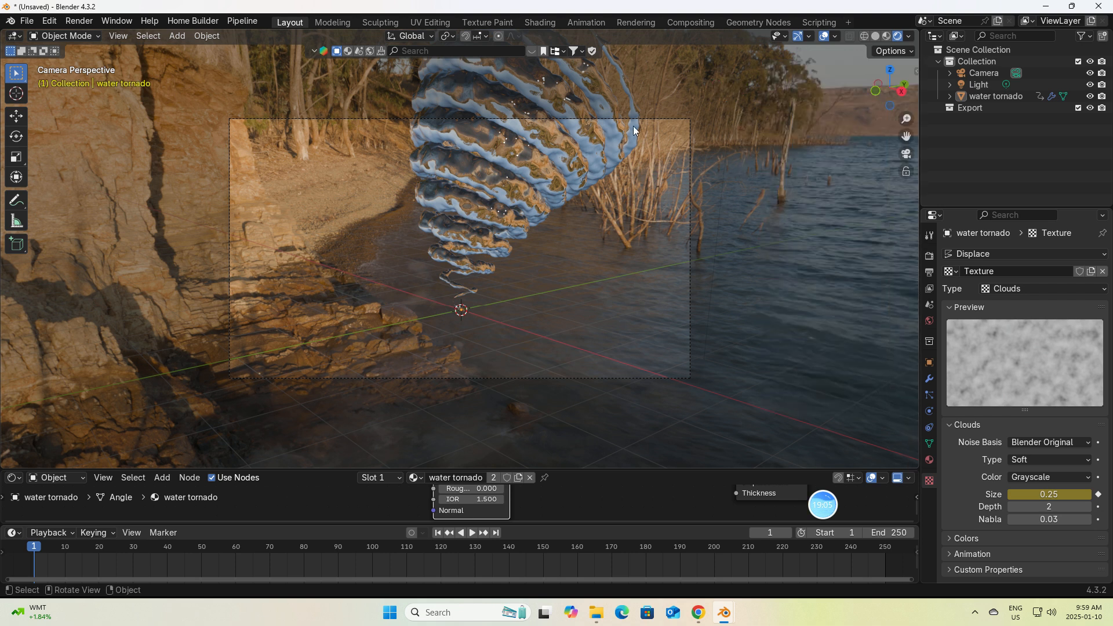
pyautogui.click(530, 51)
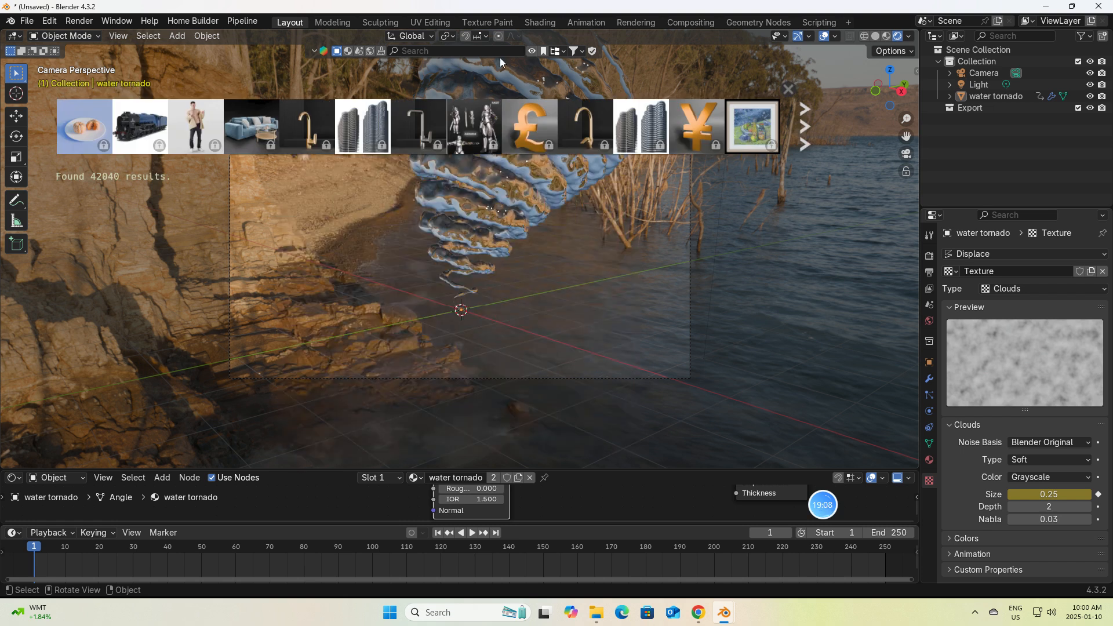
pyautogui.click(438, 48)
pyautogui.write('f')
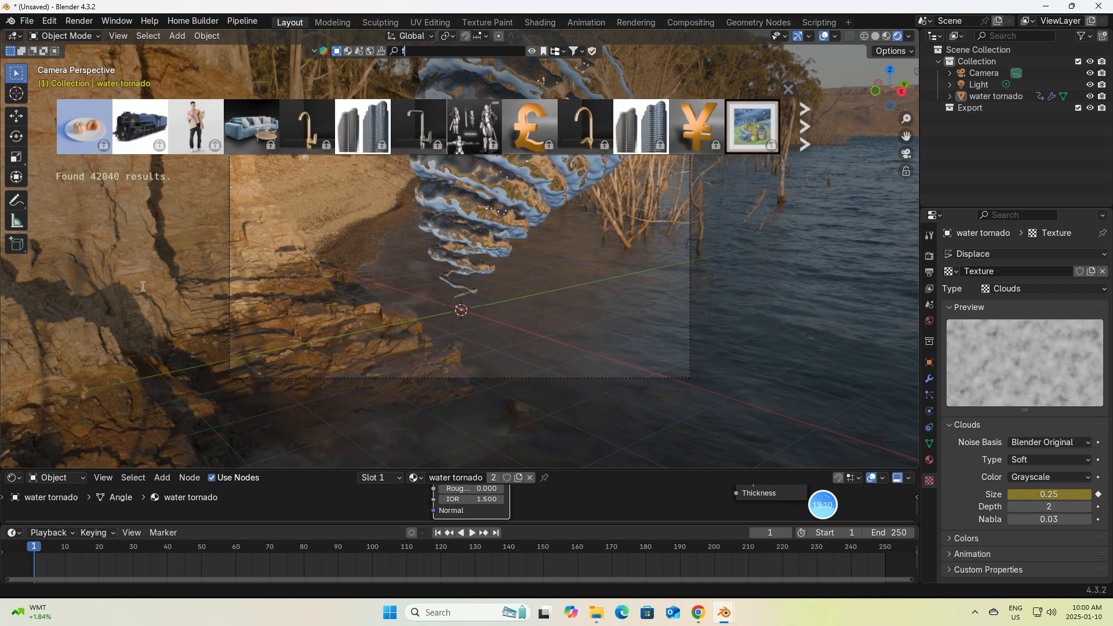
pyautogui.write('ish')
pyautogui.press('Return')
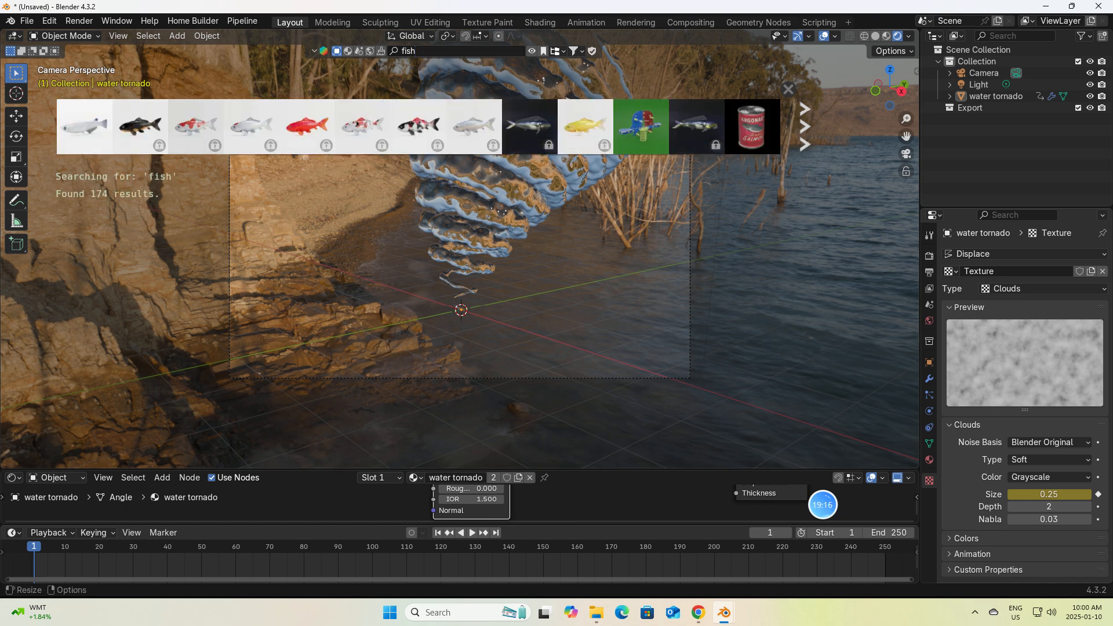
pyautogui.moveTo(87, 137)
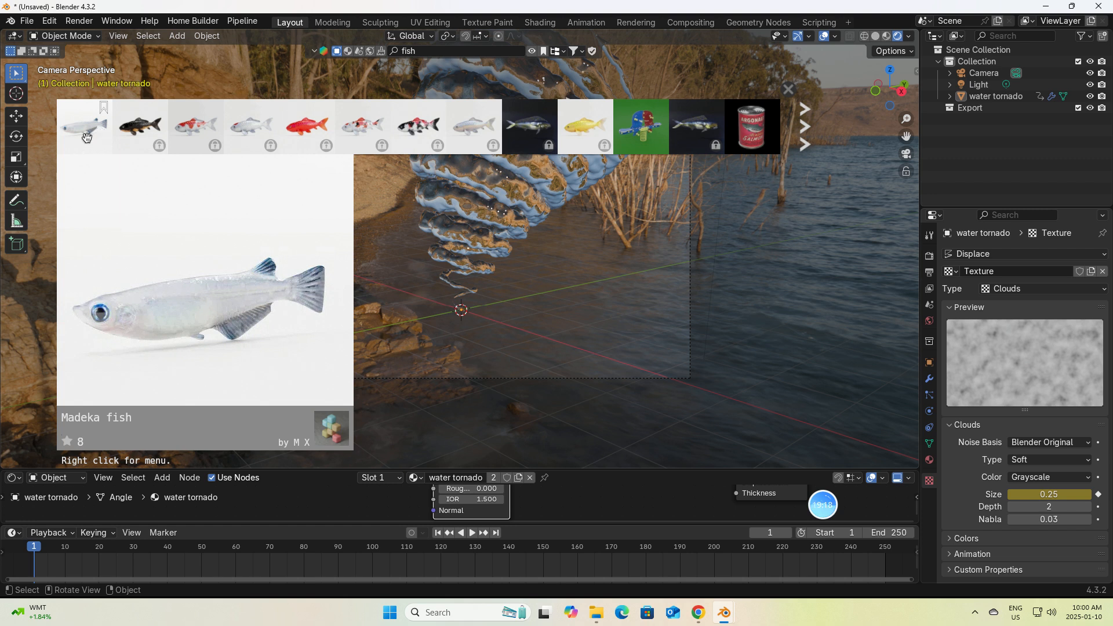
pyautogui.moveTo(87, 137); pyautogui.dragTo(29, 237)
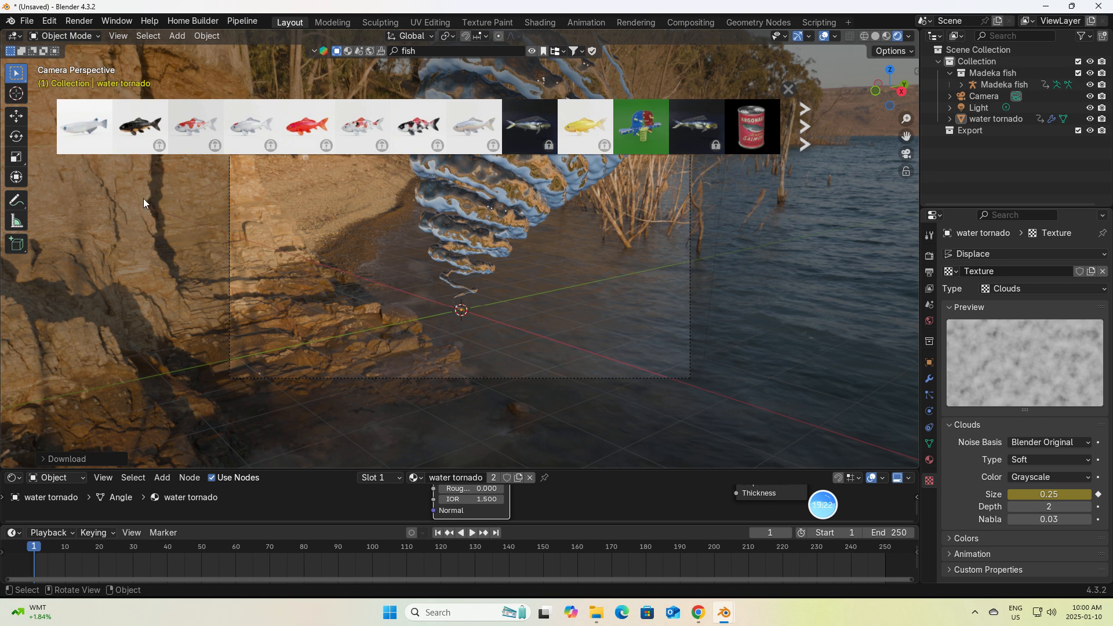
# Select the Madeka fish, hide the asset bar and leave the camera view
pyautogui.click(997, 85)
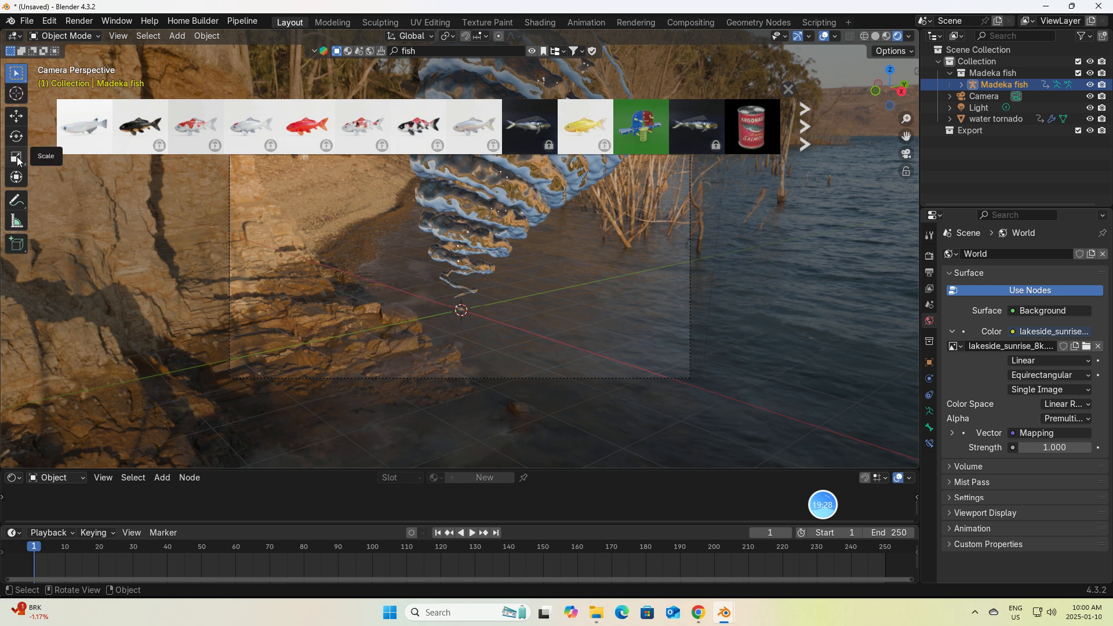
pyautogui.click(18, 119)
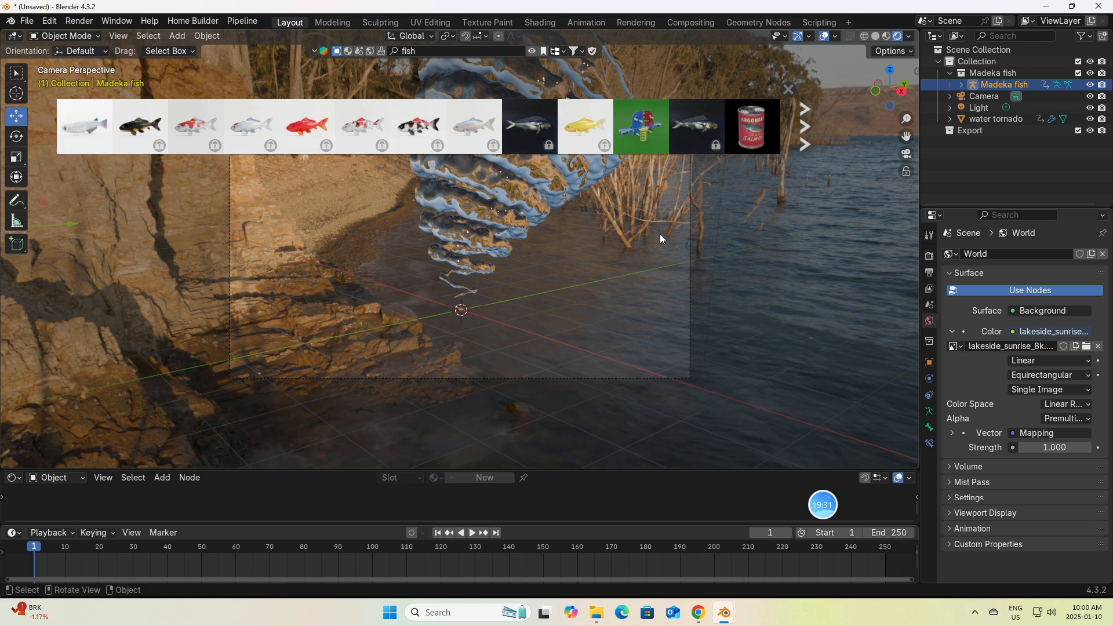
pyautogui.click(531, 51)
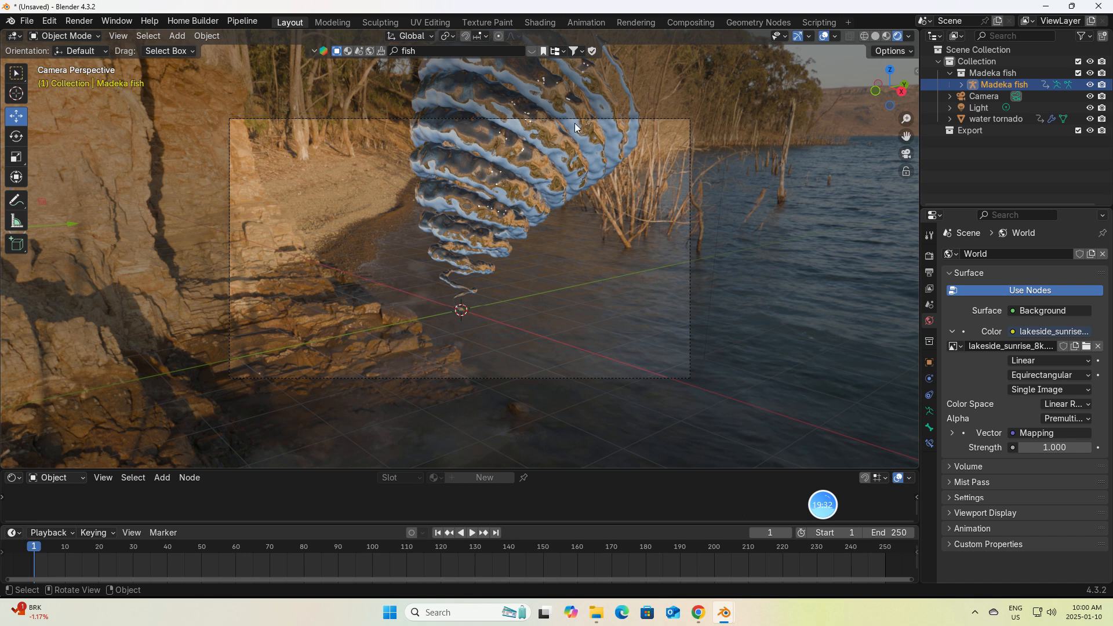
pyautogui.click(906, 154)
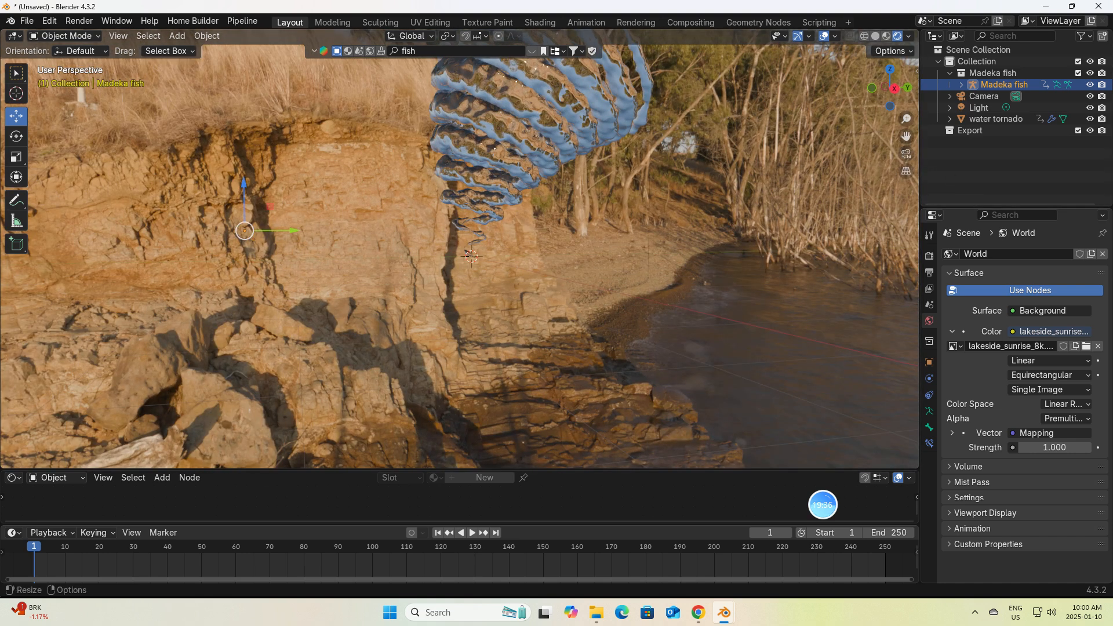
# Scale up the Madeka fish and move it along the Y axis past the water tornado
pyautogui.click(17, 153)
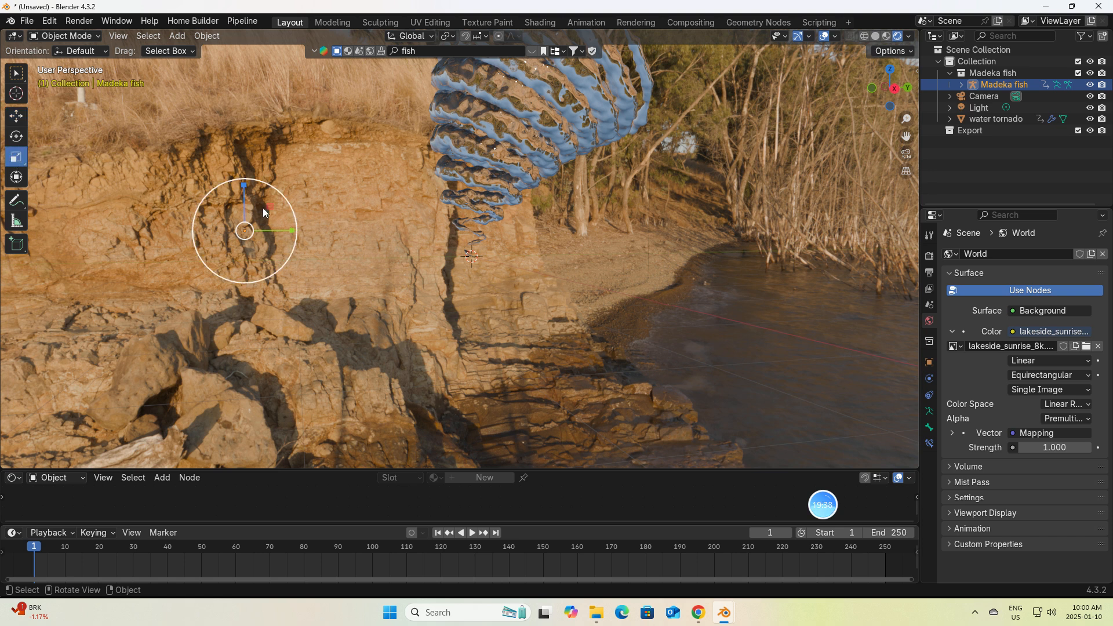
pyautogui.moveTo(279, 188); pyautogui.dragTo(661, 98)
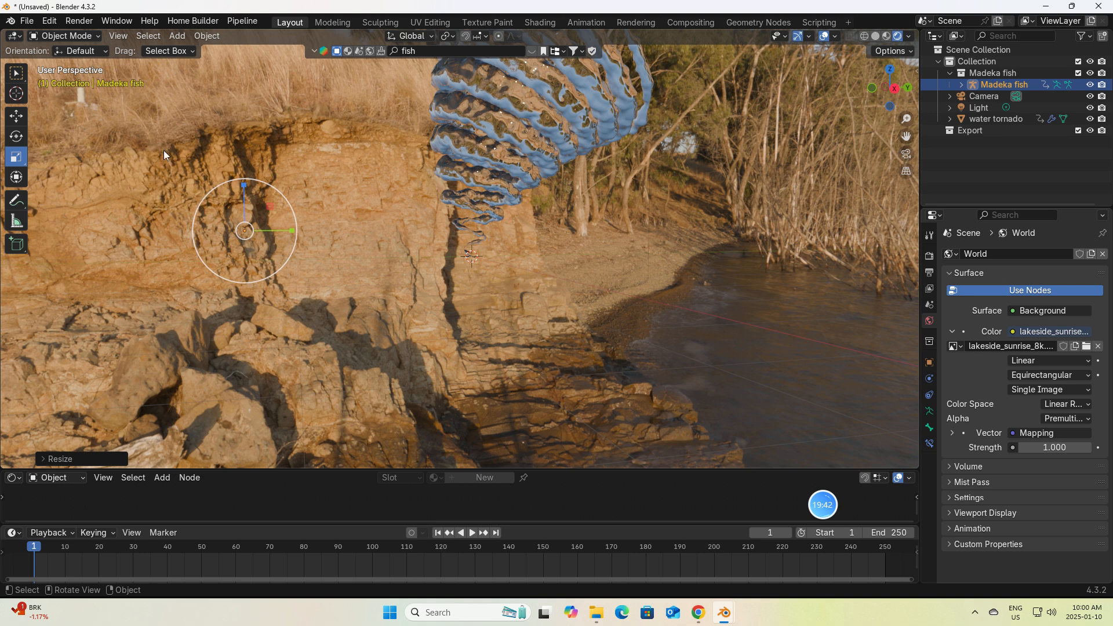
pyautogui.click(16, 116)
pyautogui.moveTo(371, 290)
pyautogui.mouseDown(button='middle')
pyautogui.moveTo(447, 318)
pyautogui.moveTo(401, 312)
pyautogui.moveTo(382, 295)
pyautogui.mouseUp(button='middle')
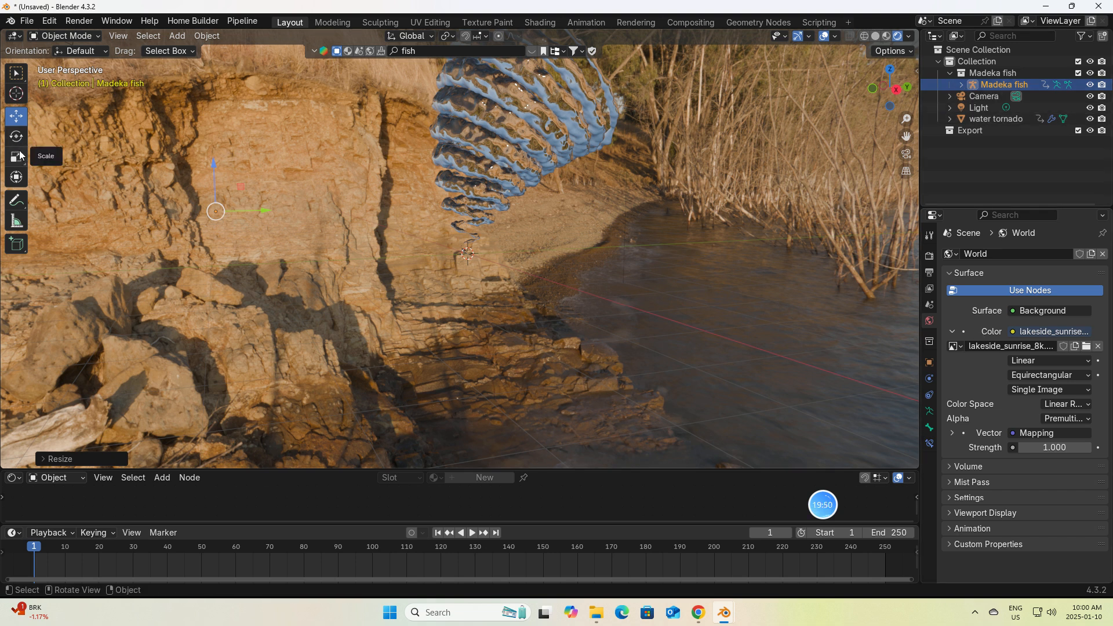
pyautogui.moveTo(303, 241); pyautogui.dragTo(125, 215, button='middle')
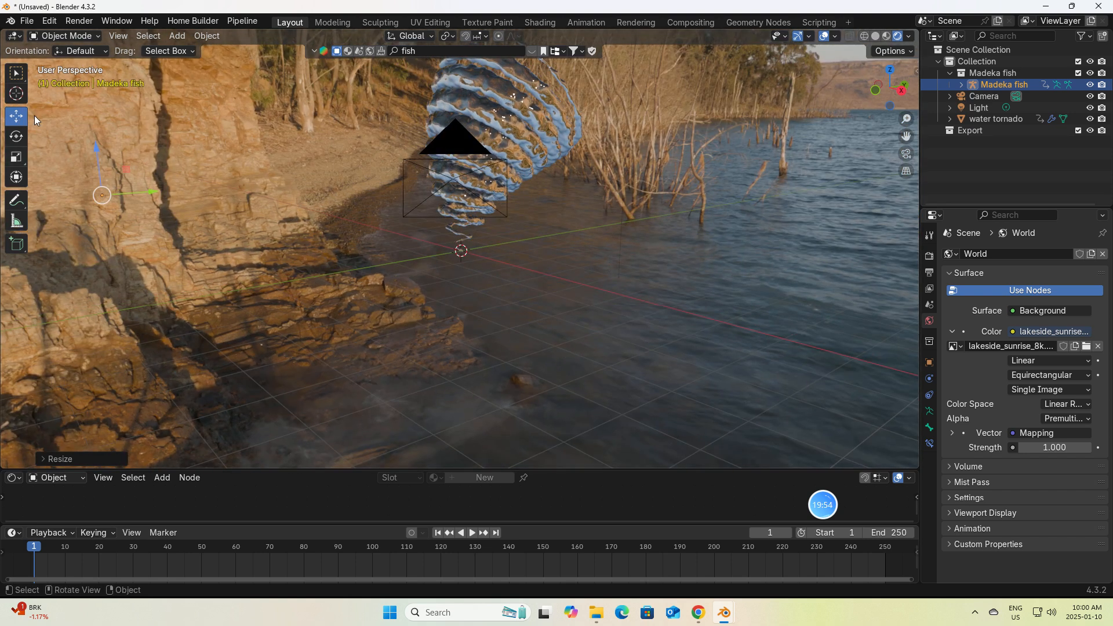
pyautogui.moveTo(156, 190); pyautogui.dragTo(648, 230)
# Enlarge the Madeka fish further and place it over the open lake water, away from the tornado
pyautogui.click(25, 158)
pyautogui.moveTo(609, 208); pyautogui.dragTo(297, 323)
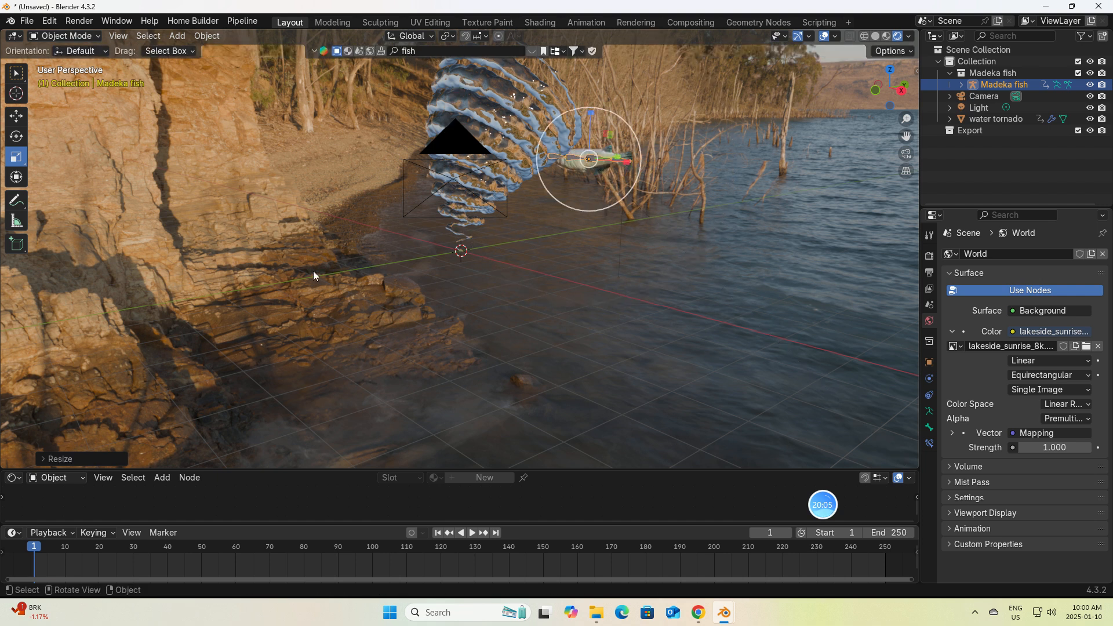
pyautogui.click(16, 116)
pyautogui.moveTo(592, 120); pyautogui.dragTo(767, 336)
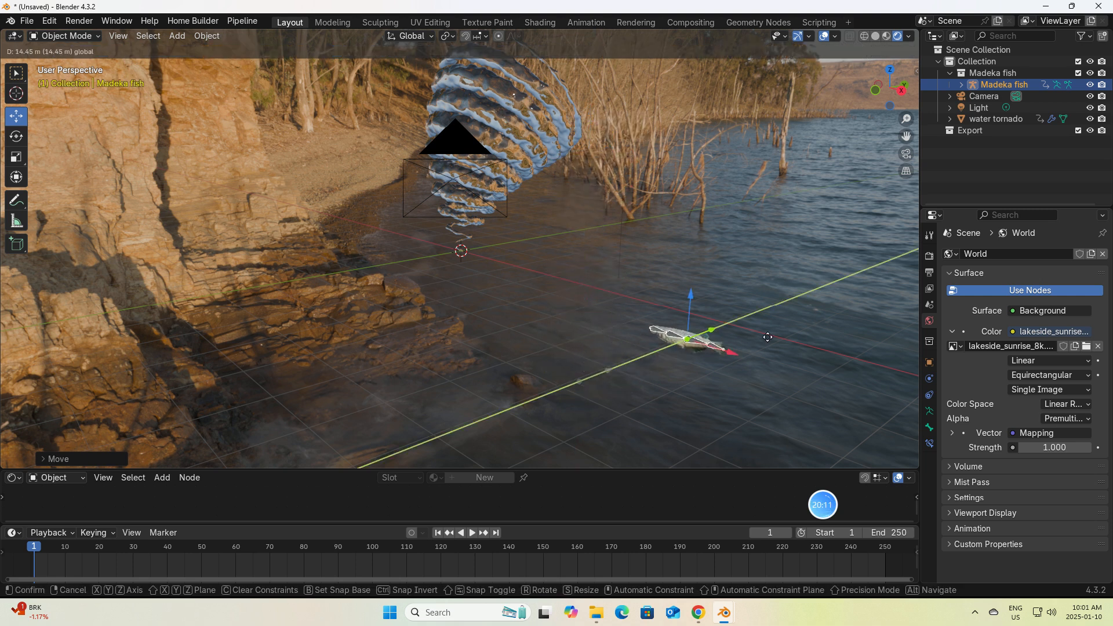
pyautogui.click(857, 314)
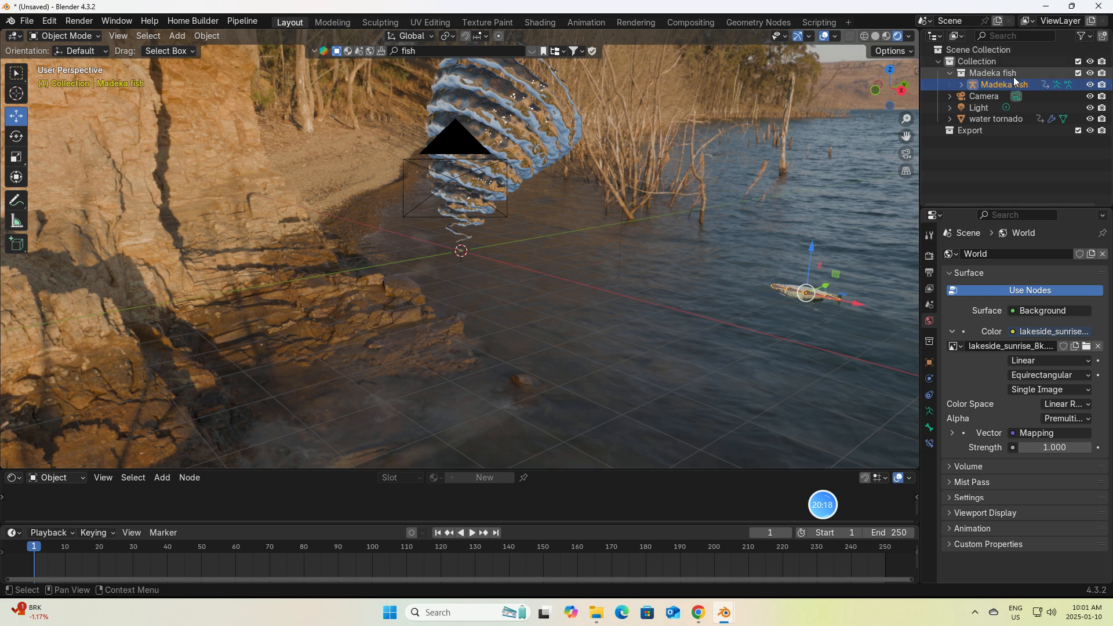
# Locate the Medeka fish mesh inside the Madeka fish hierarchy, and add a particle system to the water tornado in camera view
pyautogui.click(962, 85)
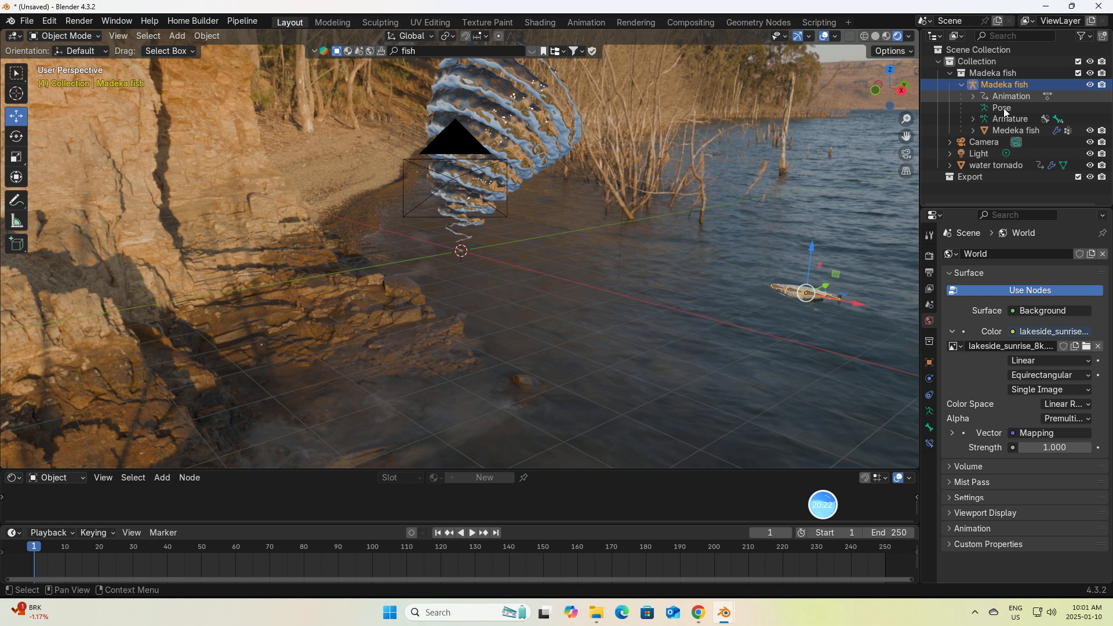
pyautogui.click(1003, 130)
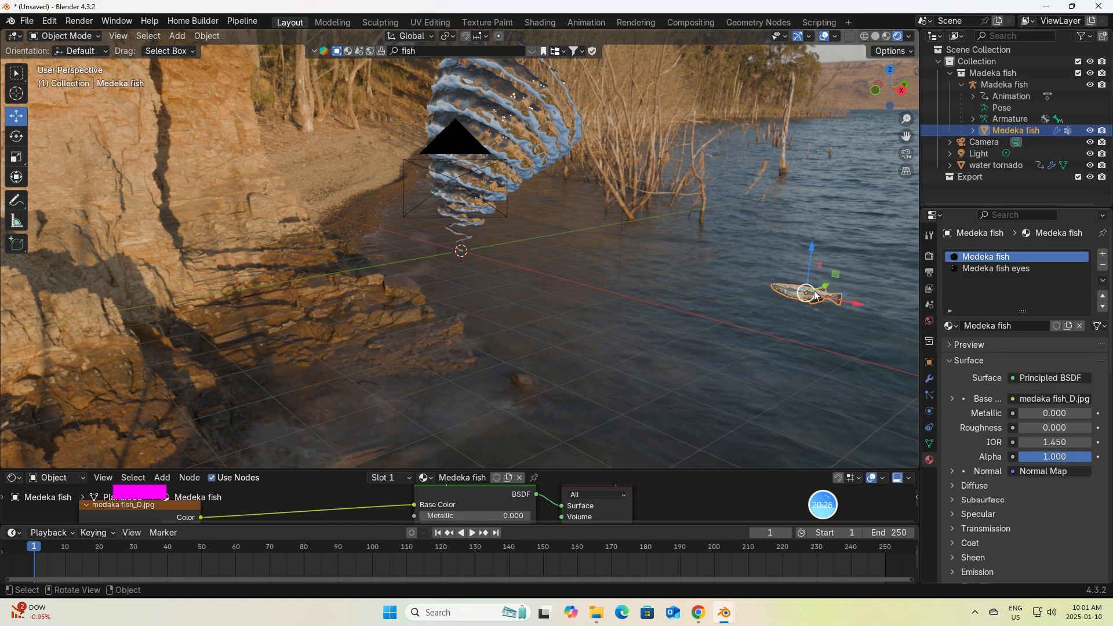
pyautogui.click(513, 147)
pyautogui.click(906, 154)
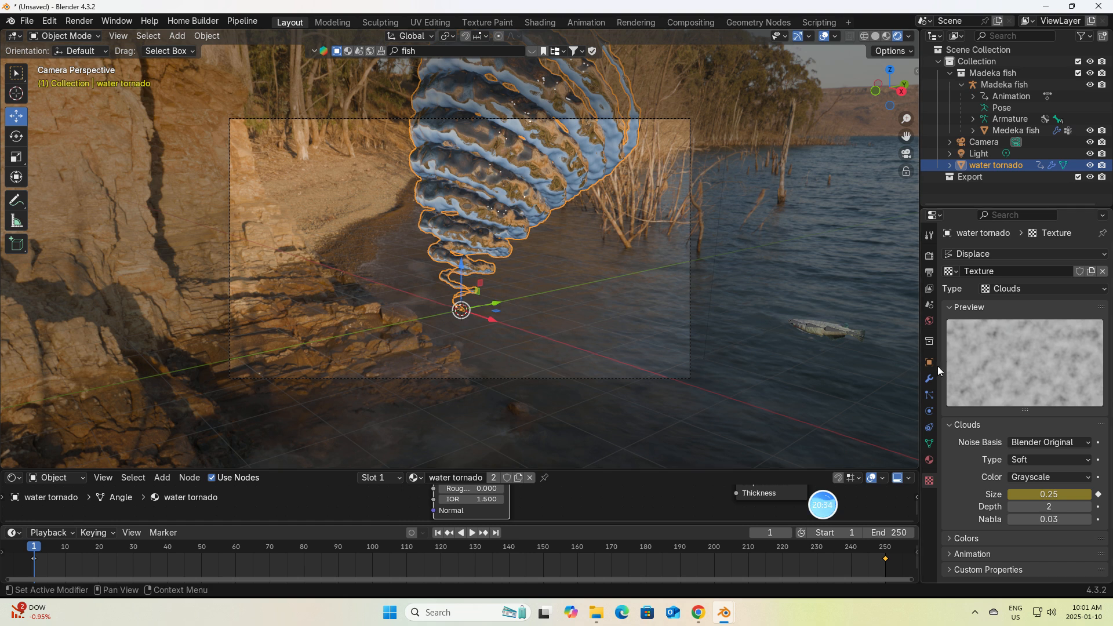
pyautogui.click(929, 395)
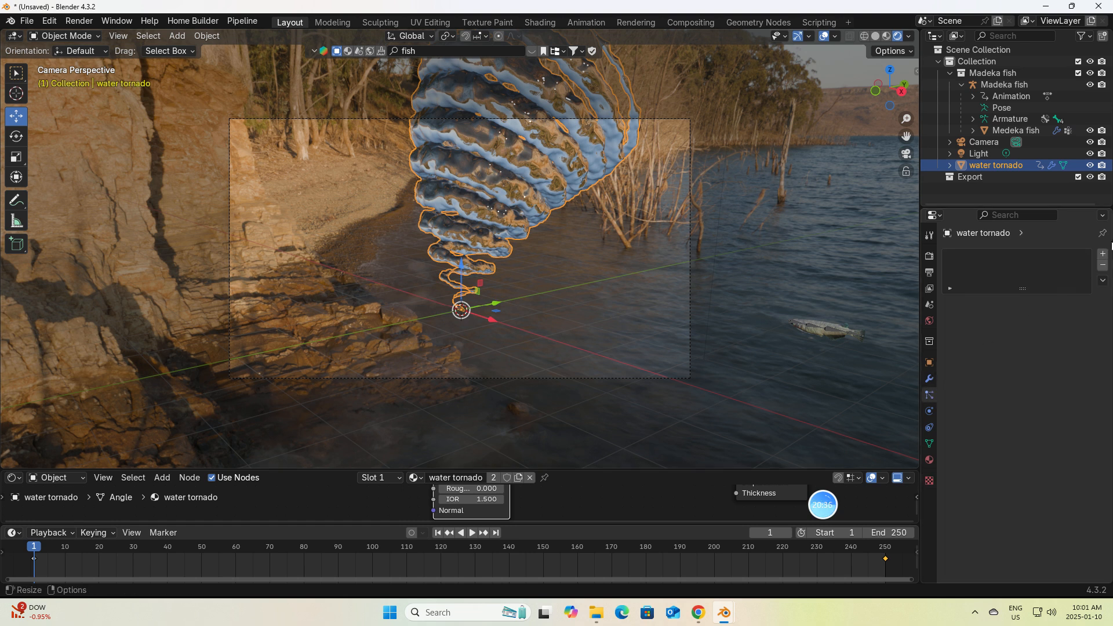
pyautogui.click(1103, 255)
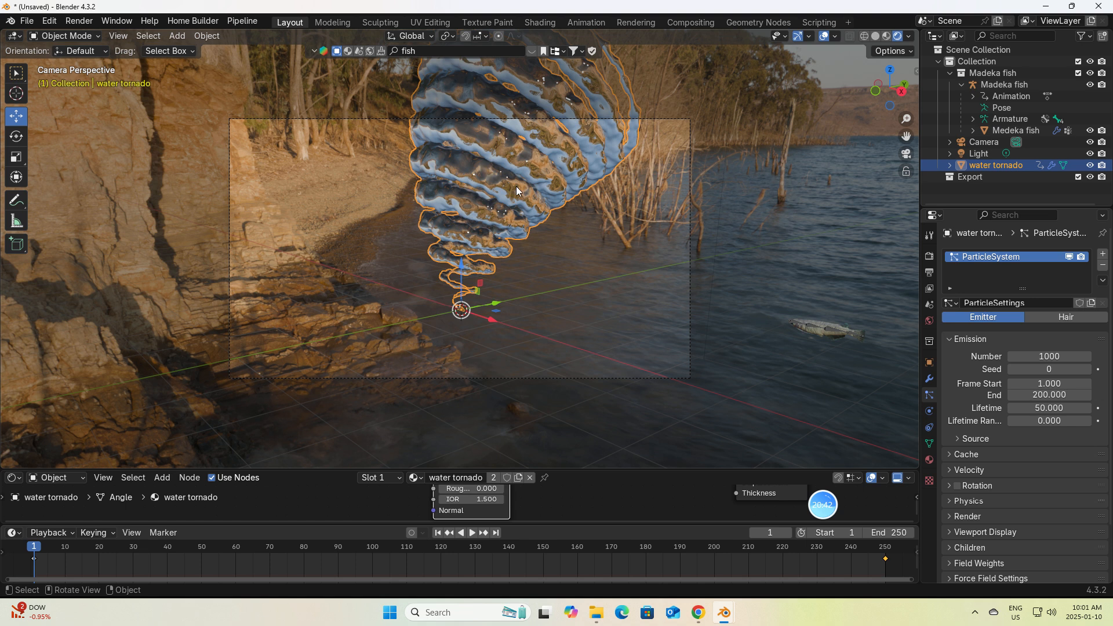
# Set the tornado particle emission number to 100 and its end frame to 250
pyautogui.click(1041, 356)
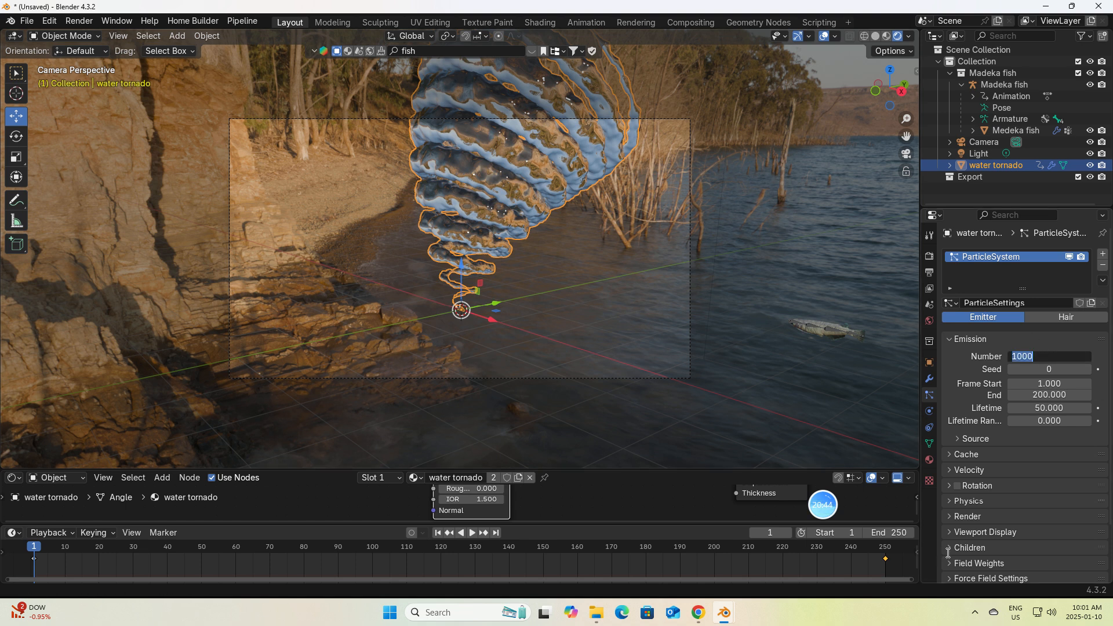
pyautogui.write('1')
pyautogui.press('Return')
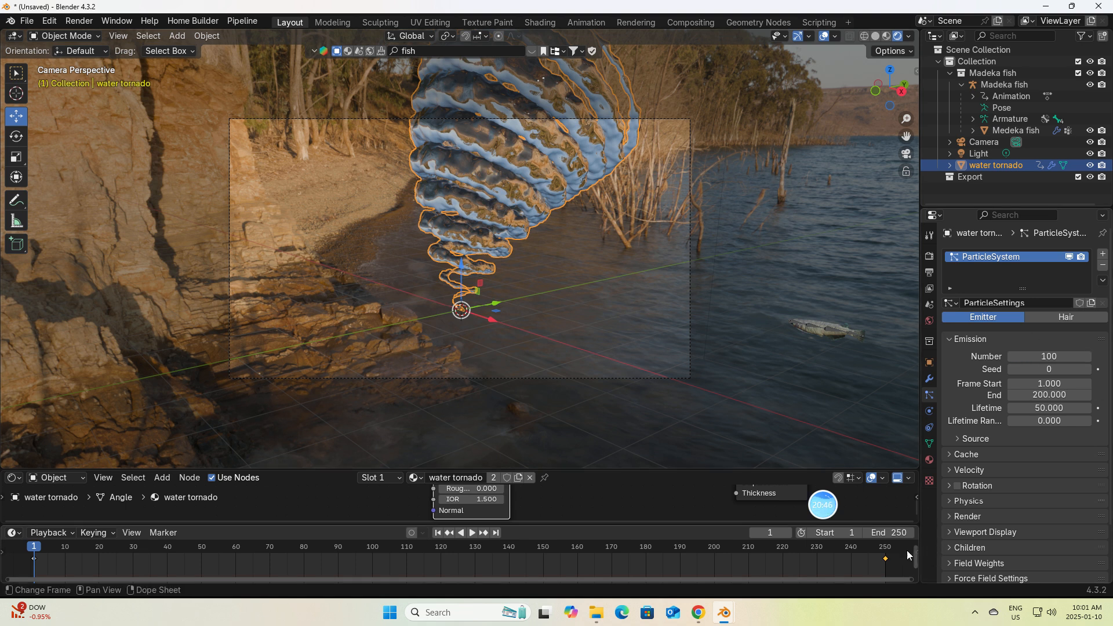
pyautogui.click(1049, 394)
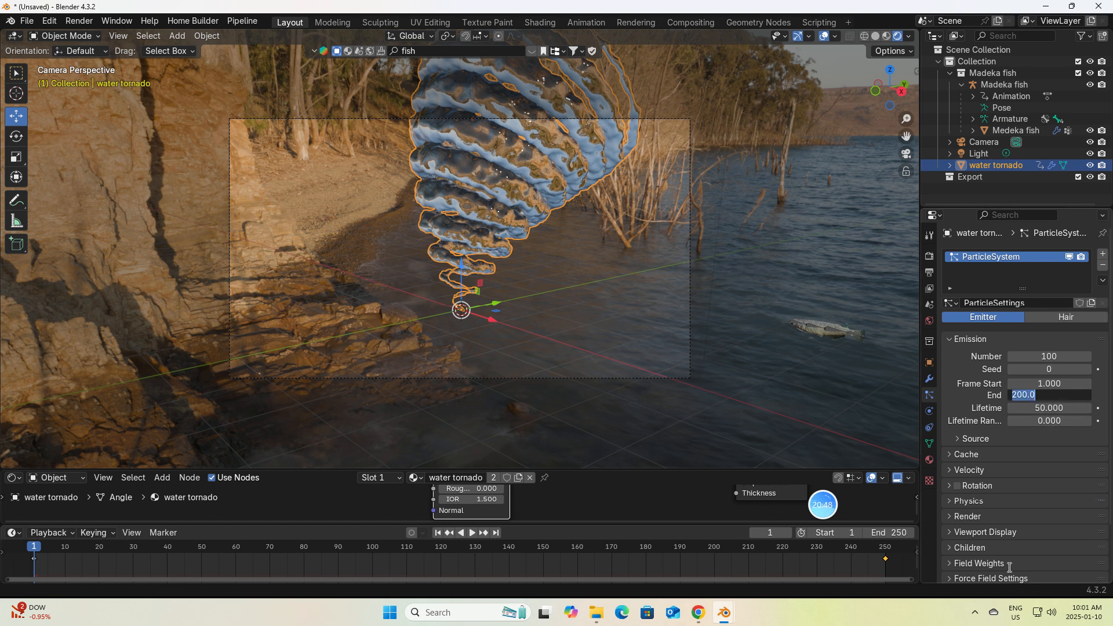
pyautogui.press('BackSpace')
pyautogui.write('250')
pyautogui.press('Return')
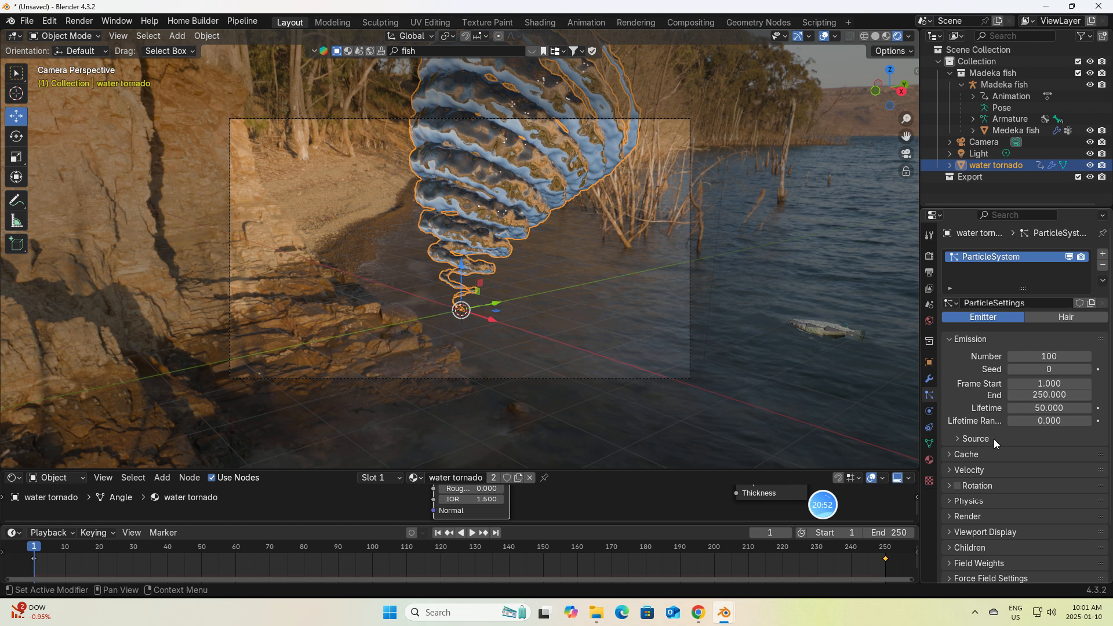
# Leave particle rotation disabled and render the particles as an object with Medeka fish as the instance object
pyautogui.click(957, 487)
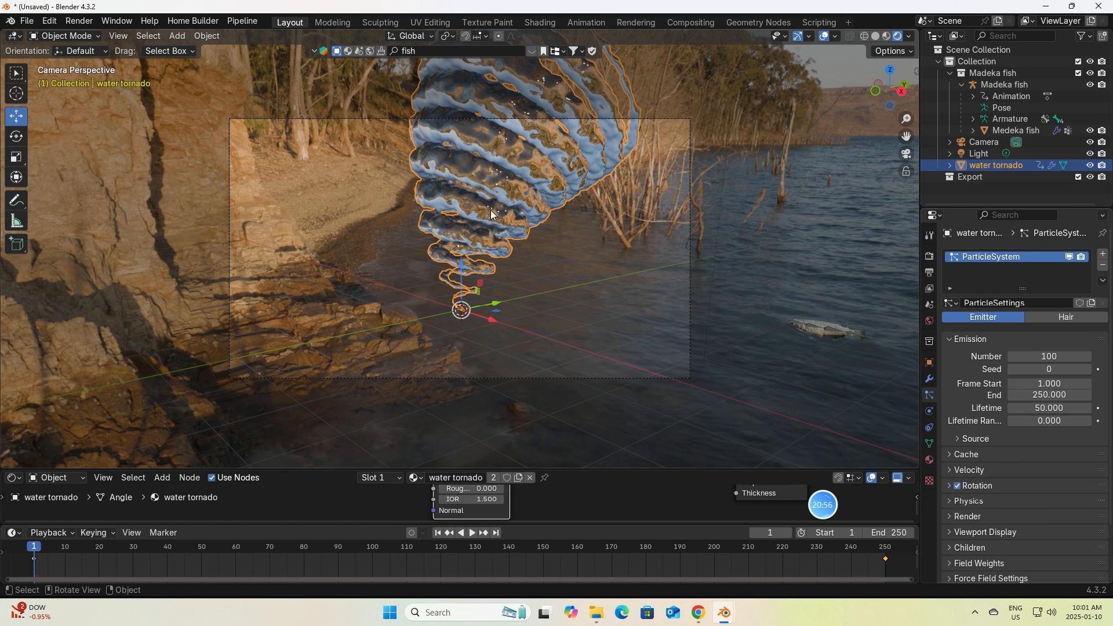
pyautogui.click(958, 486)
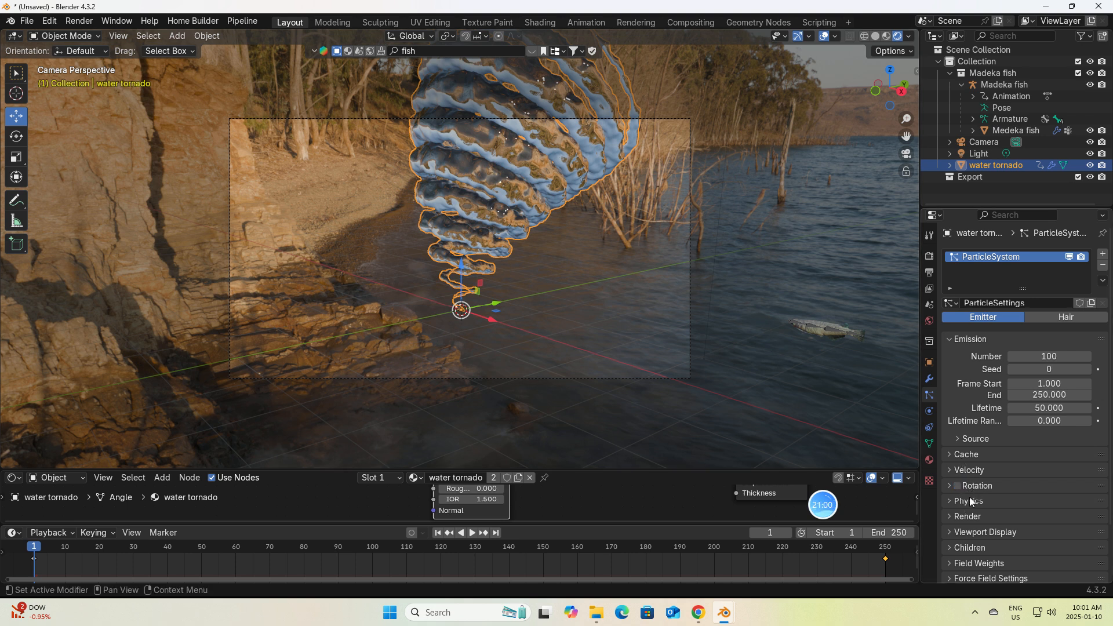
pyautogui.click(967, 516)
pyautogui.scroll(-2, 1007, 490)
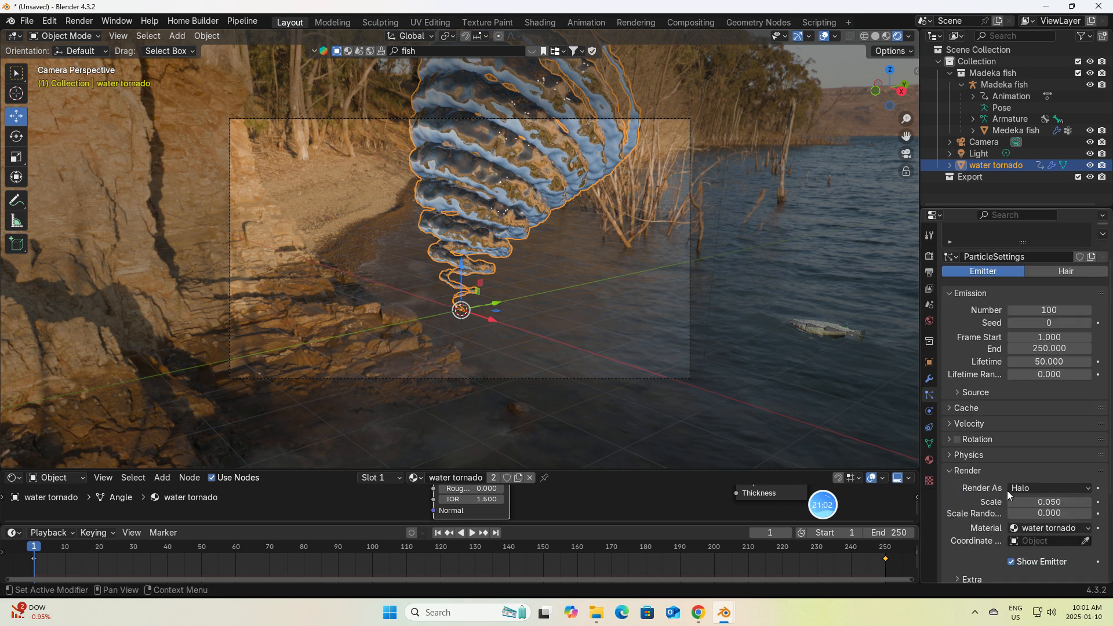
pyautogui.click(1075, 488)
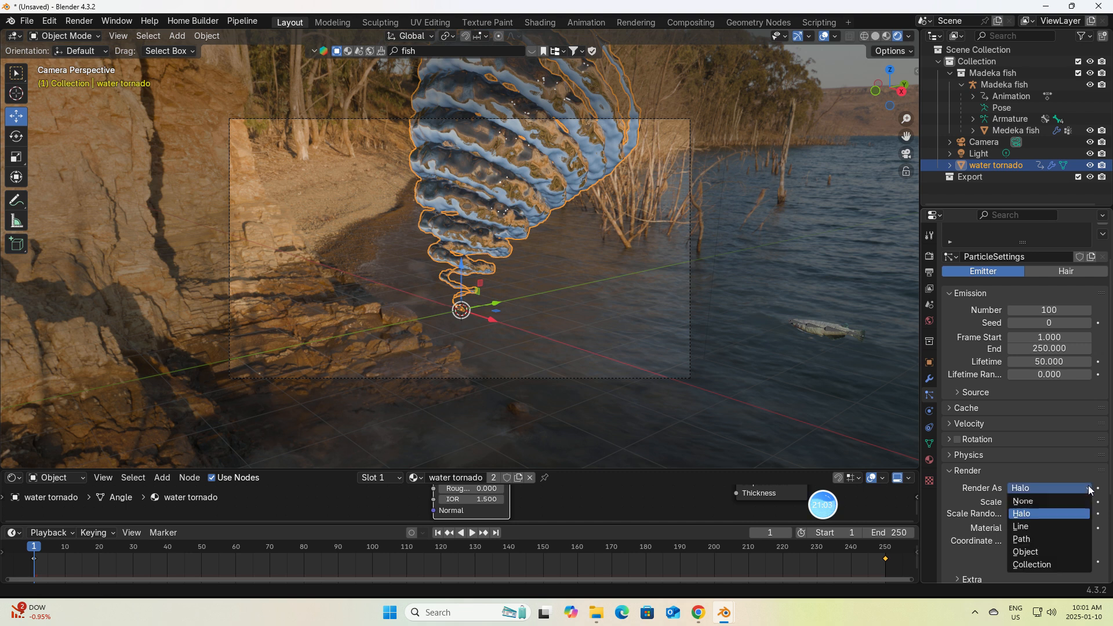
pyautogui.click(1021, 554)
pyautogui.scroll(-3, 1013, 545)
pyautogui.click(1034, 502)
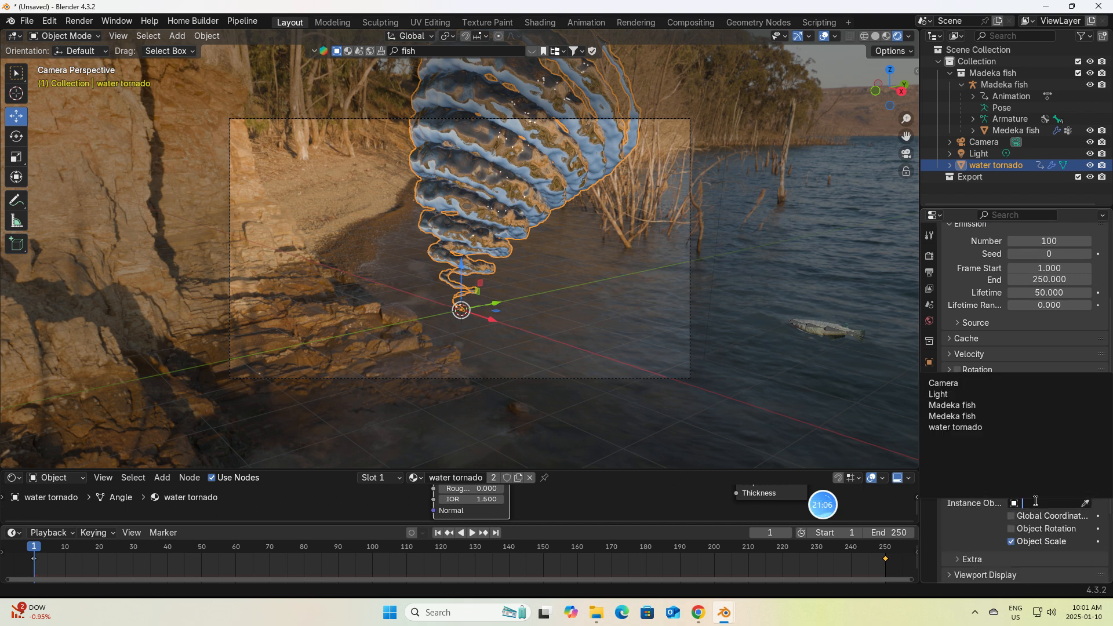
pyautogui.click(960, 416)
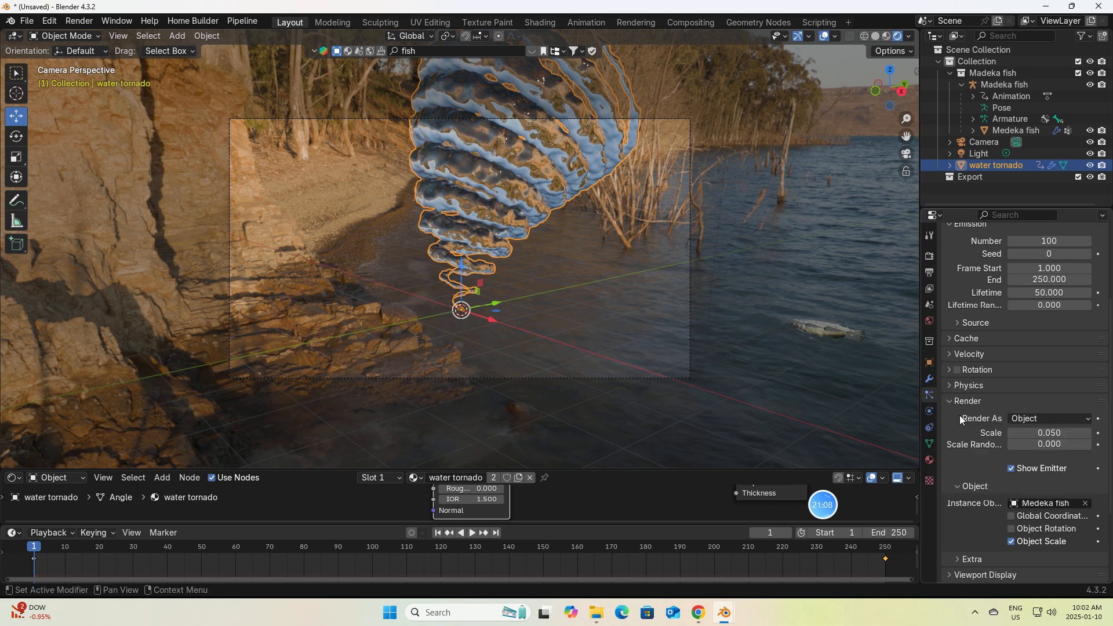
pyautogui.press('BackSpace')
pyautogui.click(1067, 503)
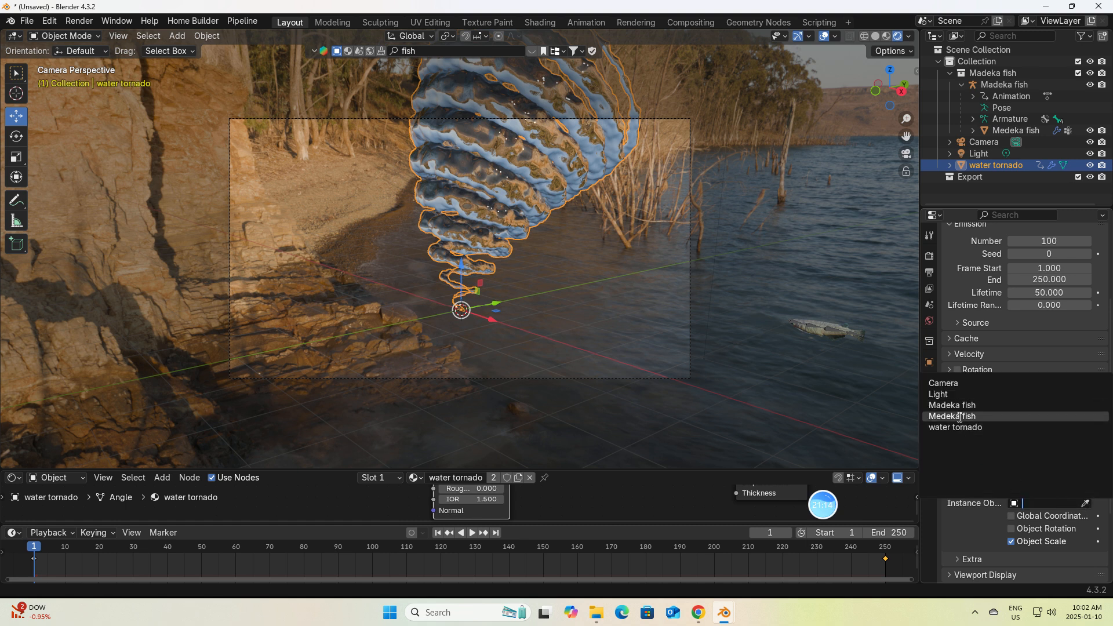
pyautogui.click(952, 415)
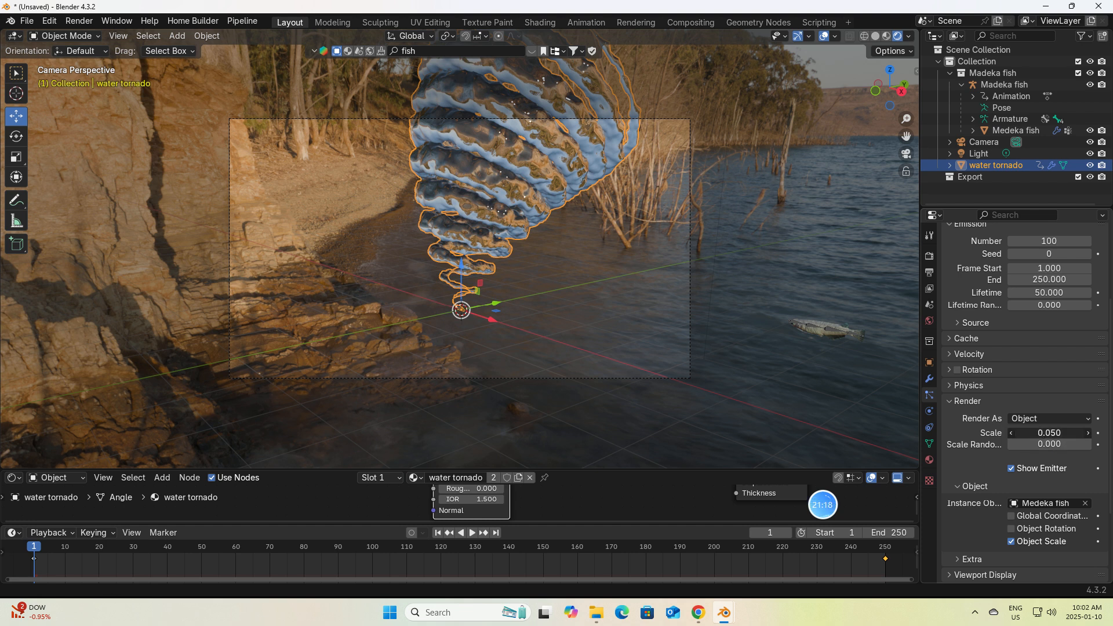
# Set the particle render scale to 0.290 and play the animation up to frame 60
pyautogui.moveTo(1049, 433)
pyautogui.mouseDown()
pyautogui.moveTo(1098, 433)
pyautogui.moveTo(1050, 433)
pyautogui.mouseUp()
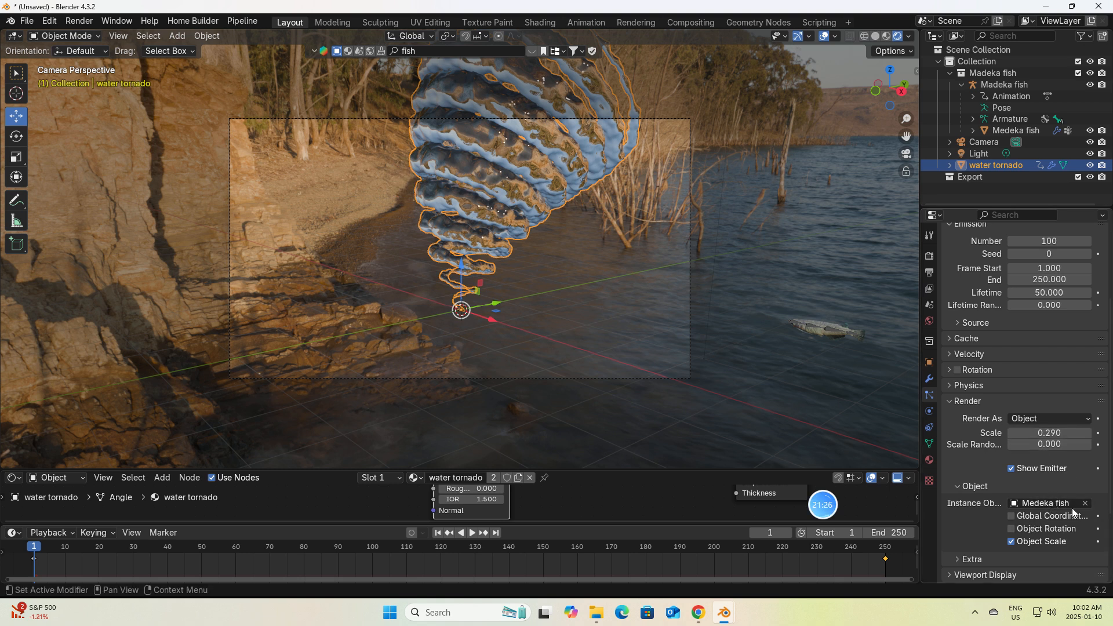
pyautogui.click(472, 533)
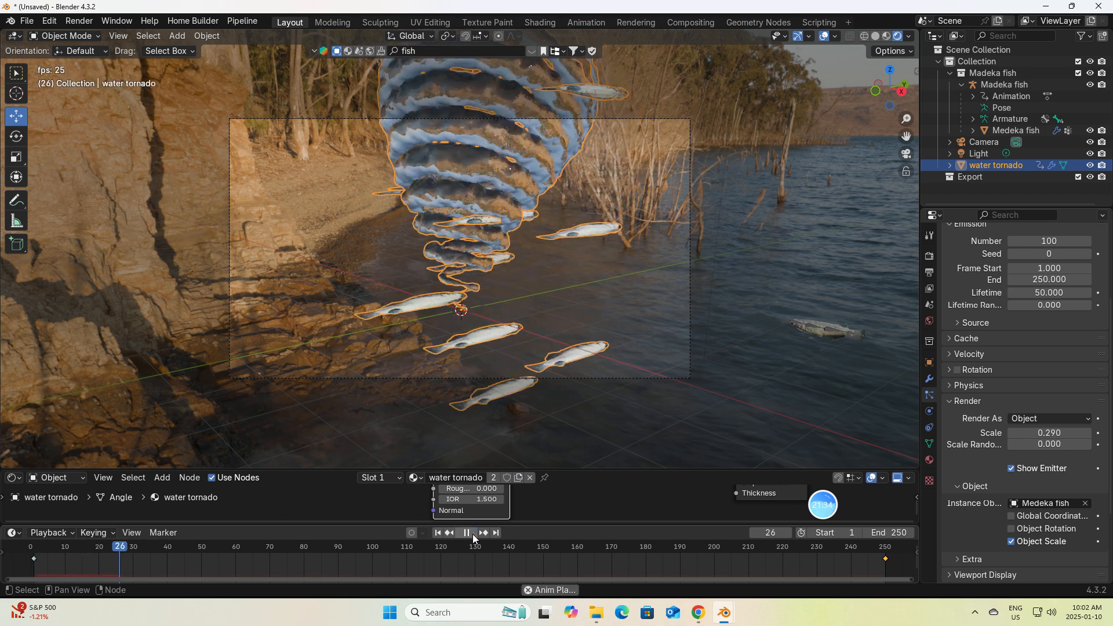
pyautogui.click(472, 533)
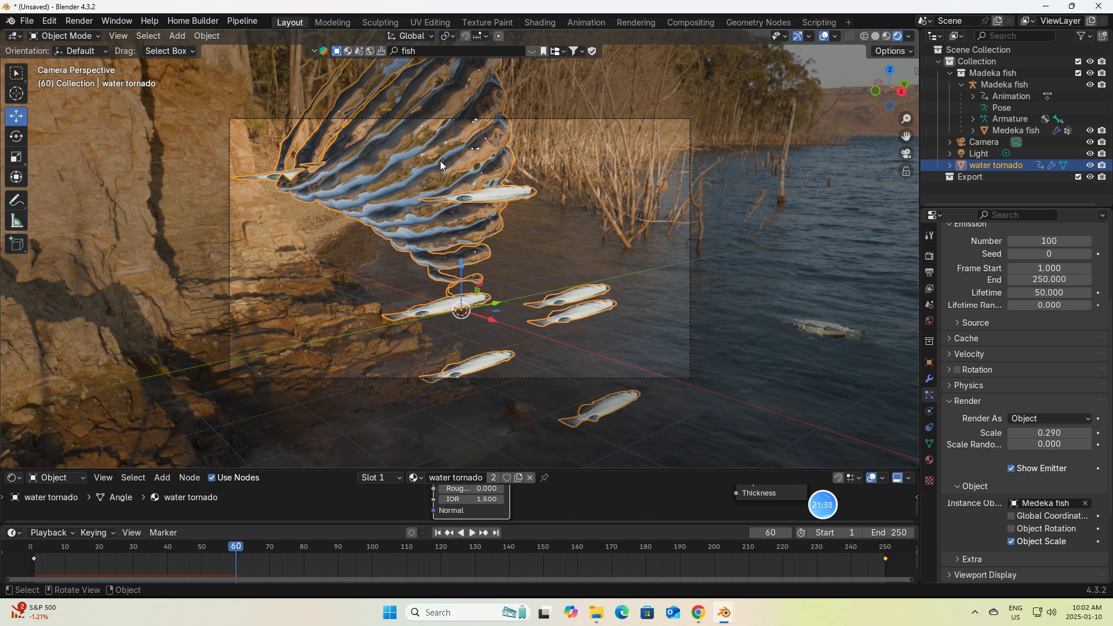
# Switch the tornado's particle system to Hair and set its render scale to 0.020
pyautogui.scroll(5, 1003, 278)
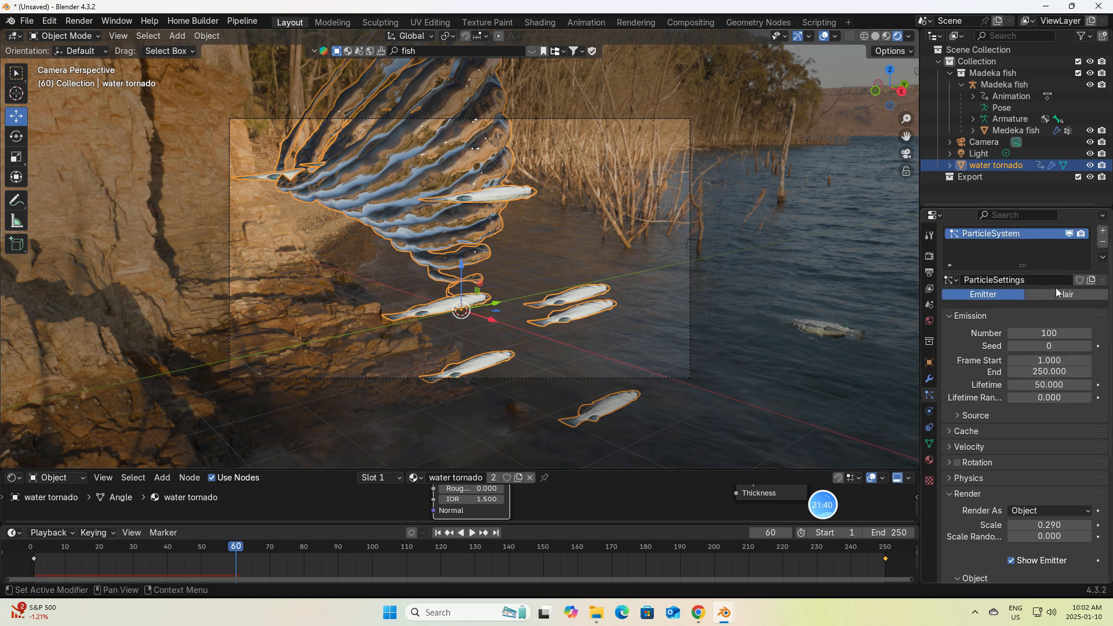
pyautogui.click(1066, 294)
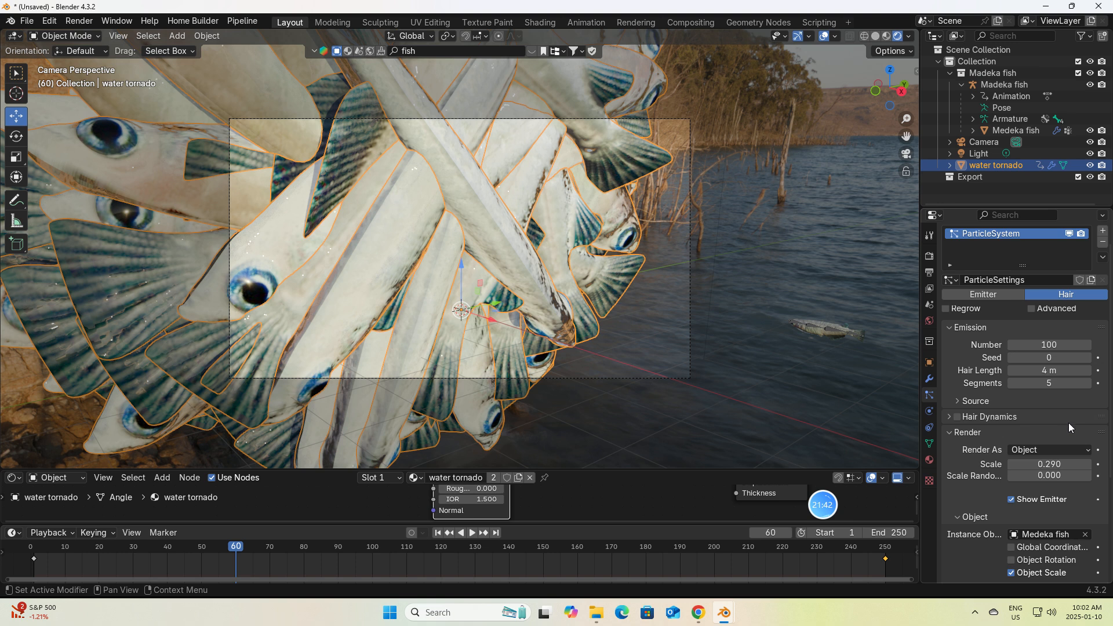
pyautogui.moveTo(1059, 465); pyautogui.dragTo(1013, 464)
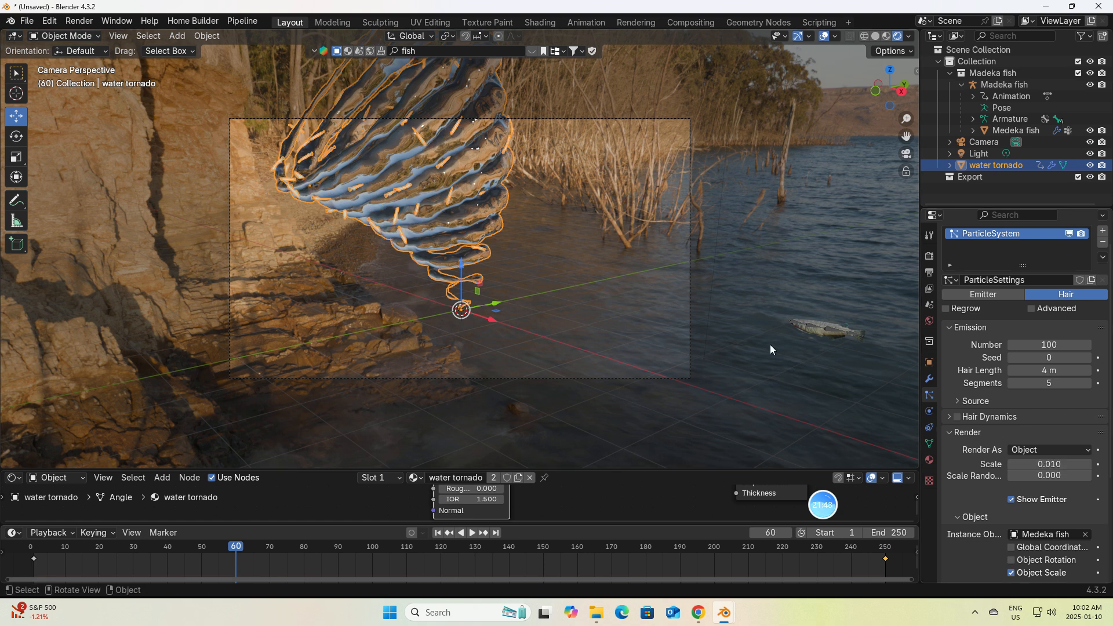
pyautogui.click(1088, 465)
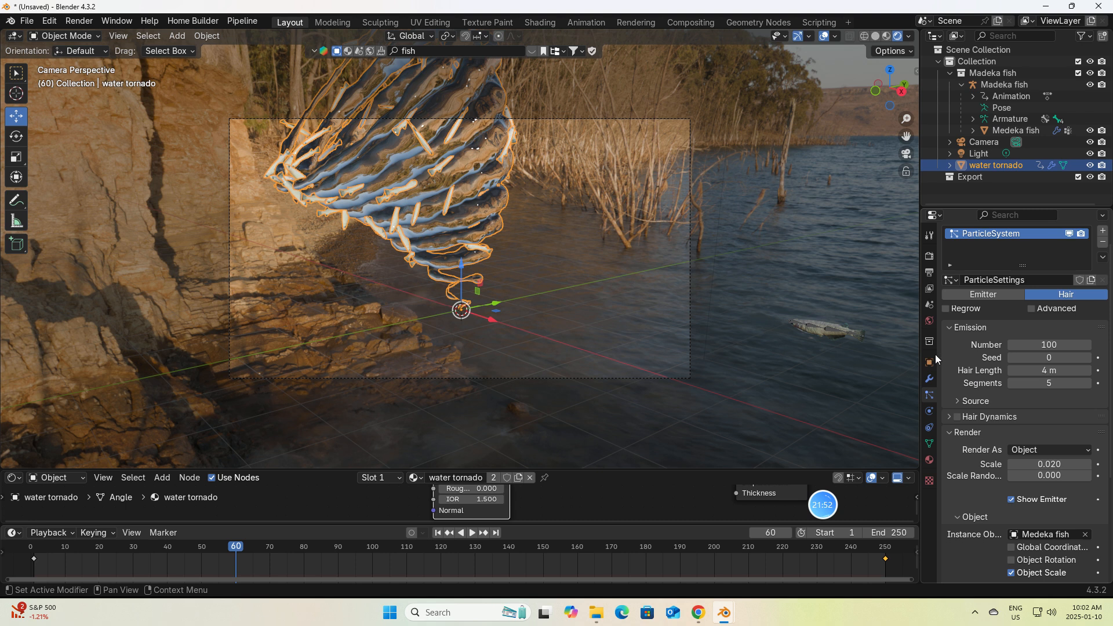
# Set the hair particle number to 70 and play the animation to preview the fish on the tornado
pyautogui.click(1046, 345)
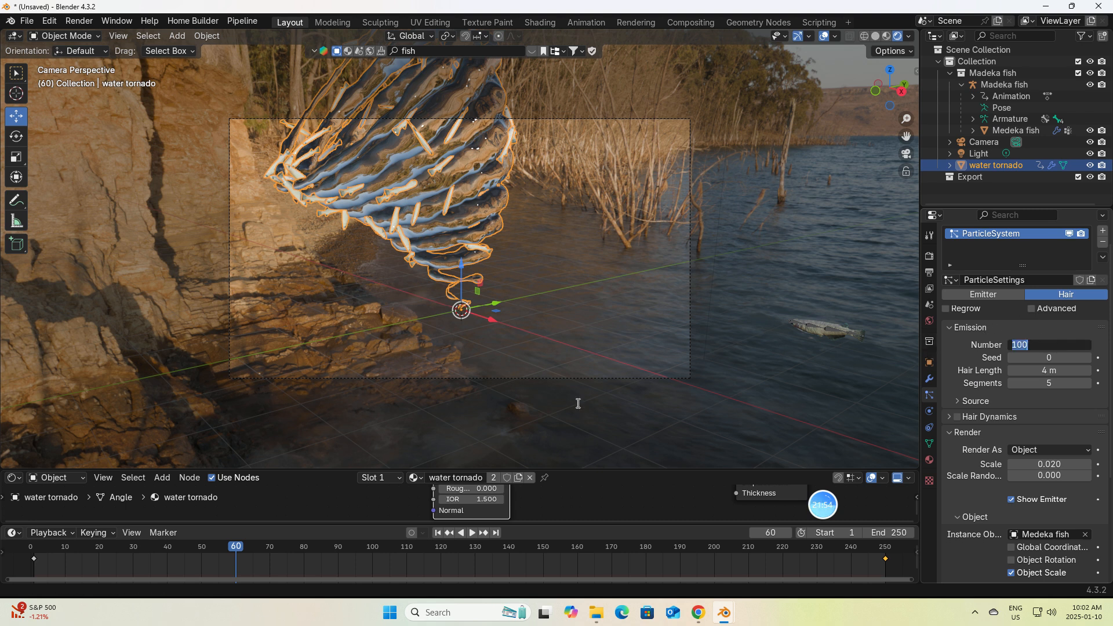
pyautogui.press('BackSpace')
pyautogui.press('Return')
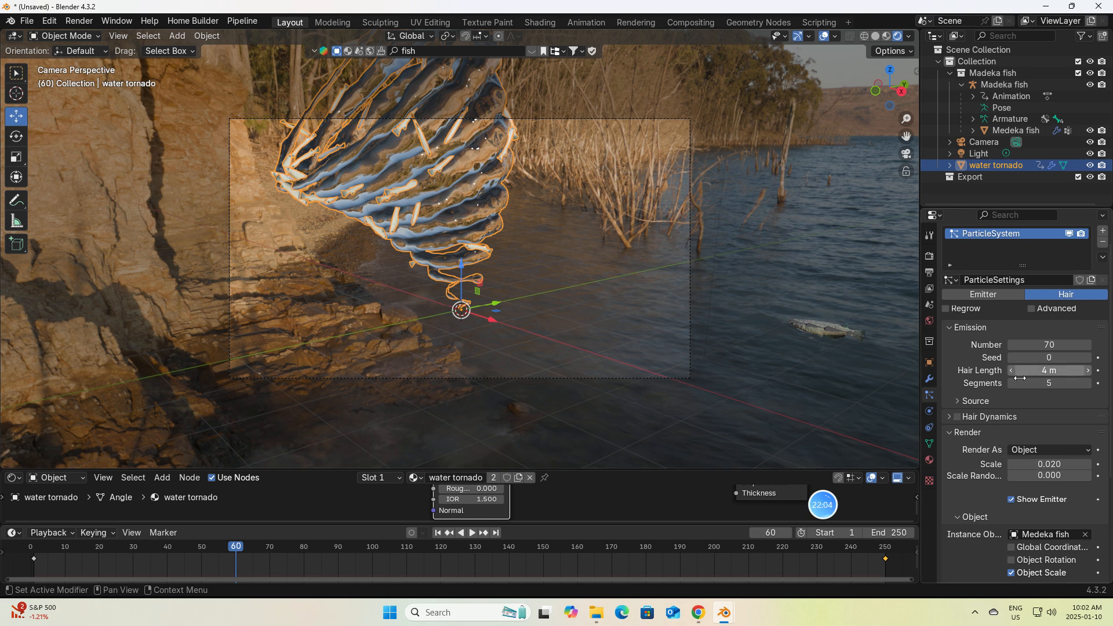
pyautogui.scroll(-4, 1010, 424)
pyautogui.scroll(4, 1003, 359)
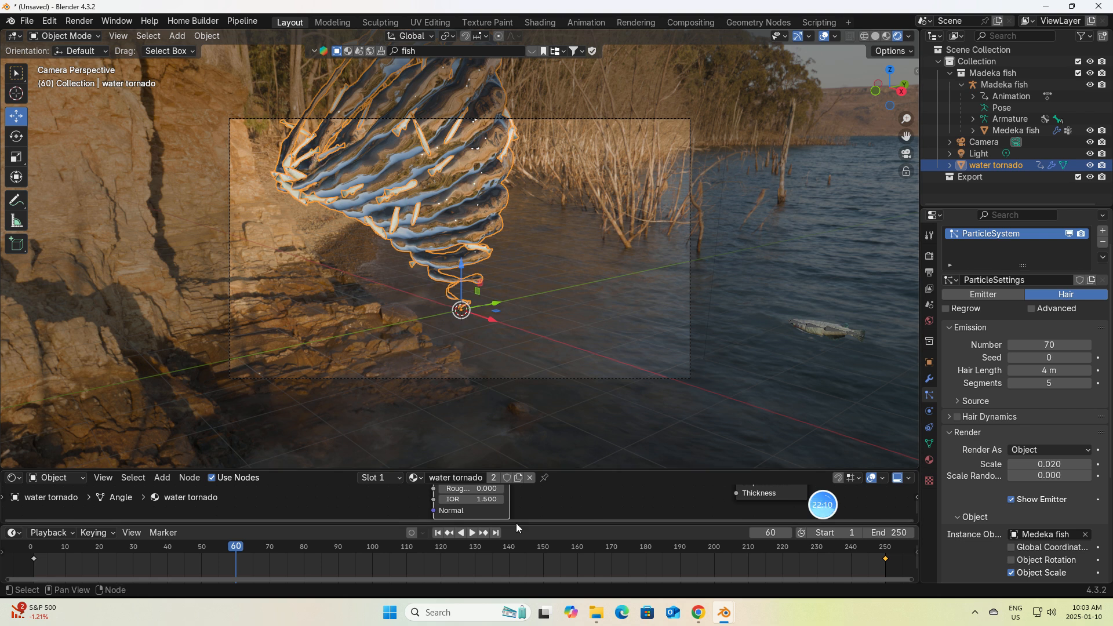
pyautogui.click(472, 533)
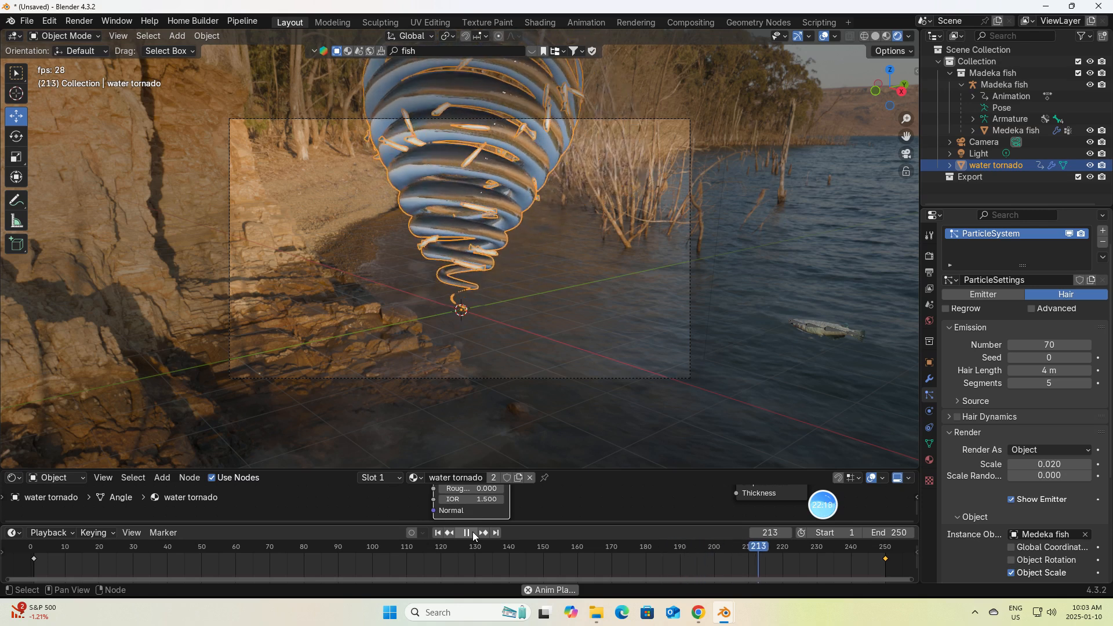
# Stop playback, return to frame 1, and add a second particle system to the water tornado with 200 particles
pyautogui.click(472, 533)
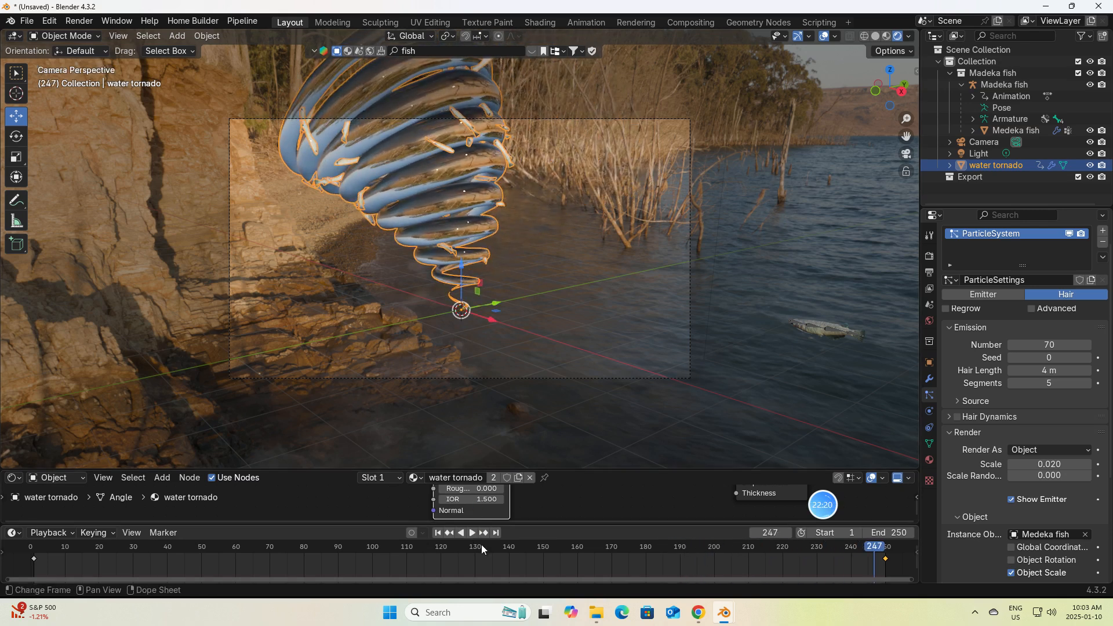
pyautogui.click(449, 533)
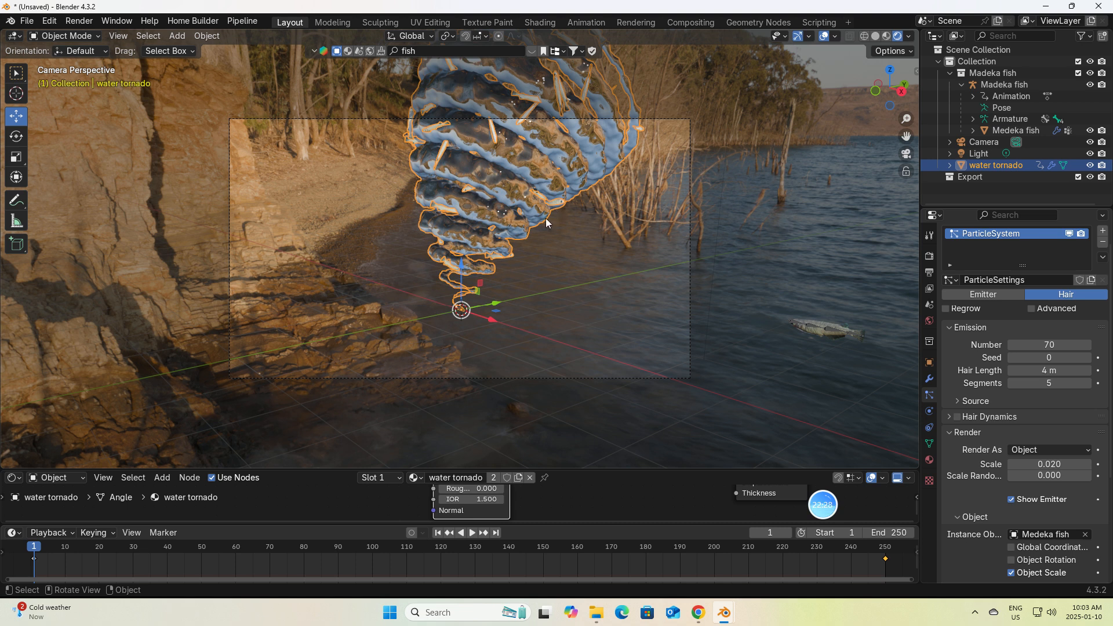
pyautogui.click(1103, 231)
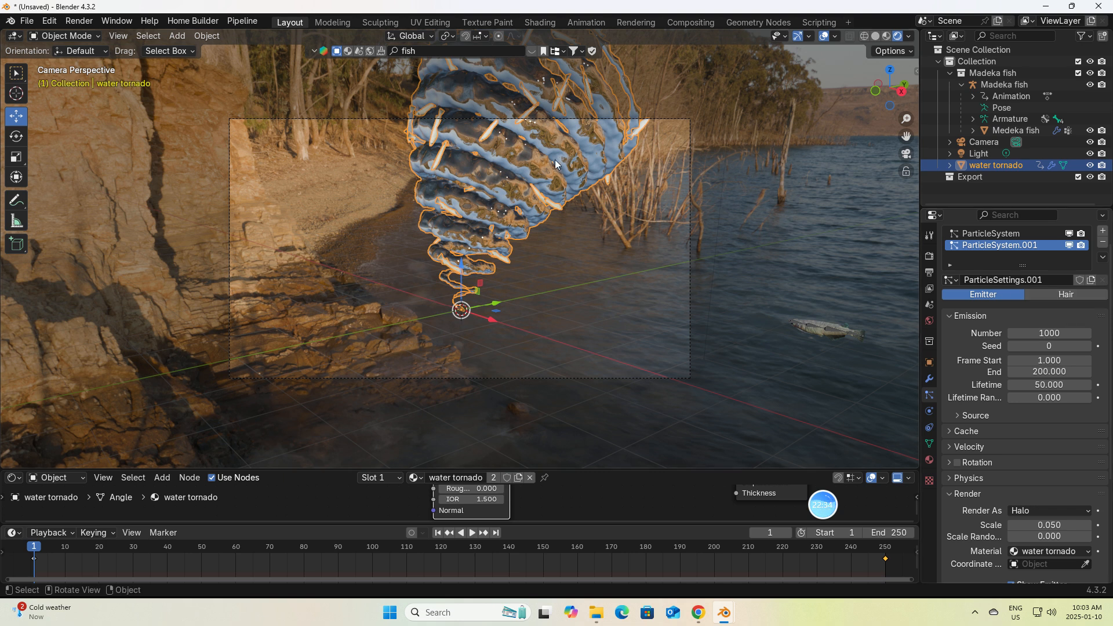
pyautogui.doubleClick(1049, 333)
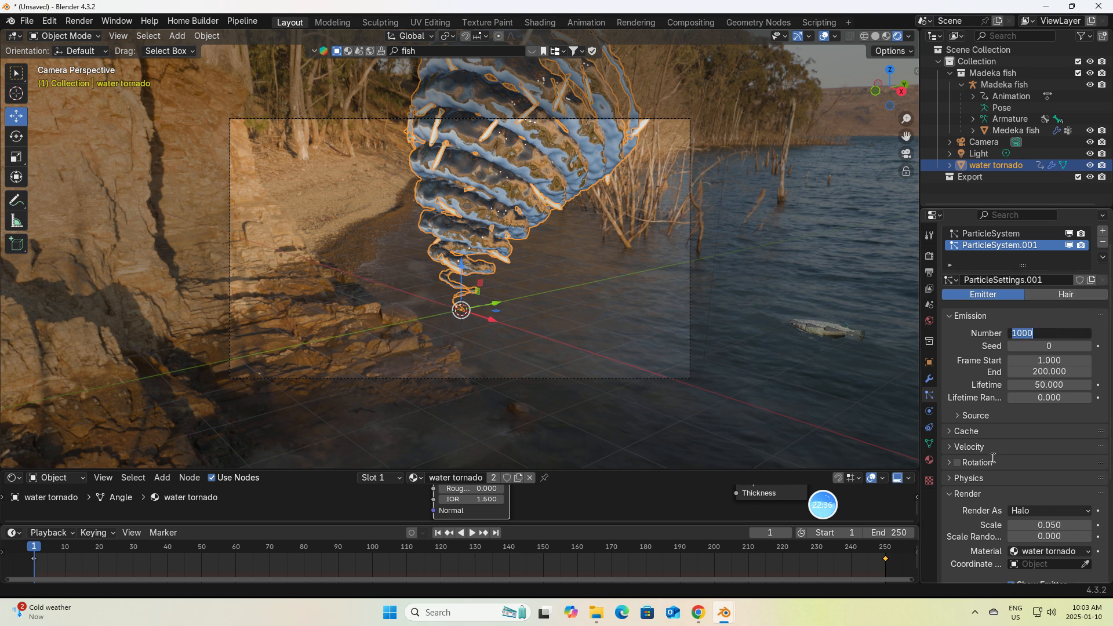
pyautogui.press('BackSpace')
pyautogui.write('200')
pyautogui.press('Return')
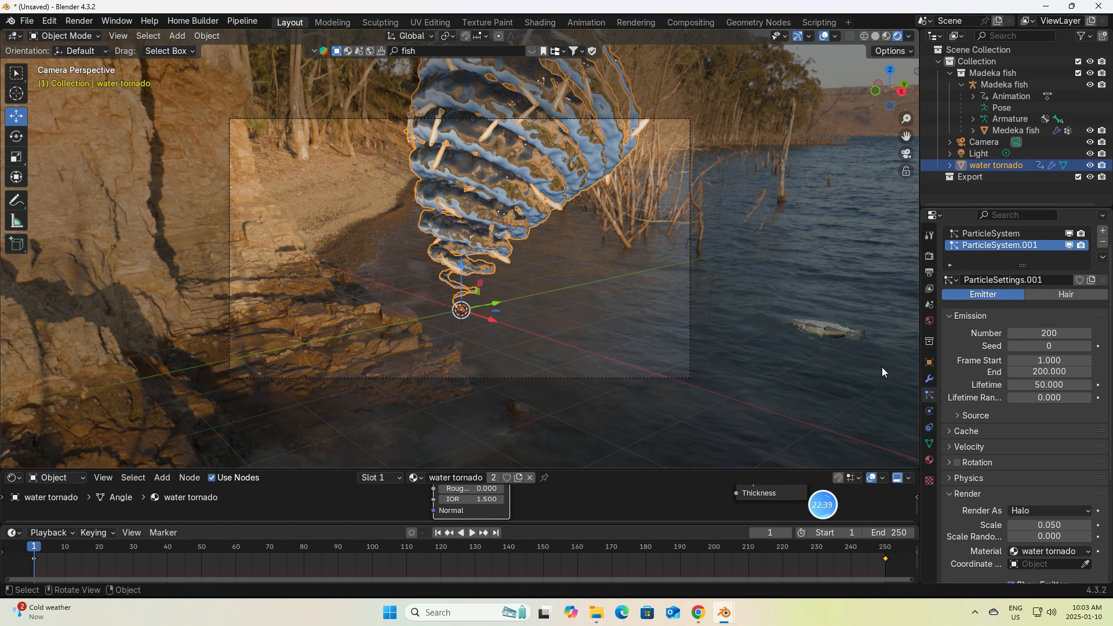
# Set the new particle system's emission end frame to 250
pyautogui.doubleClick(1039, 372)
pyautogui.press('BackSpace')
pyautogui.write('250')
pyautogui.press('Return')
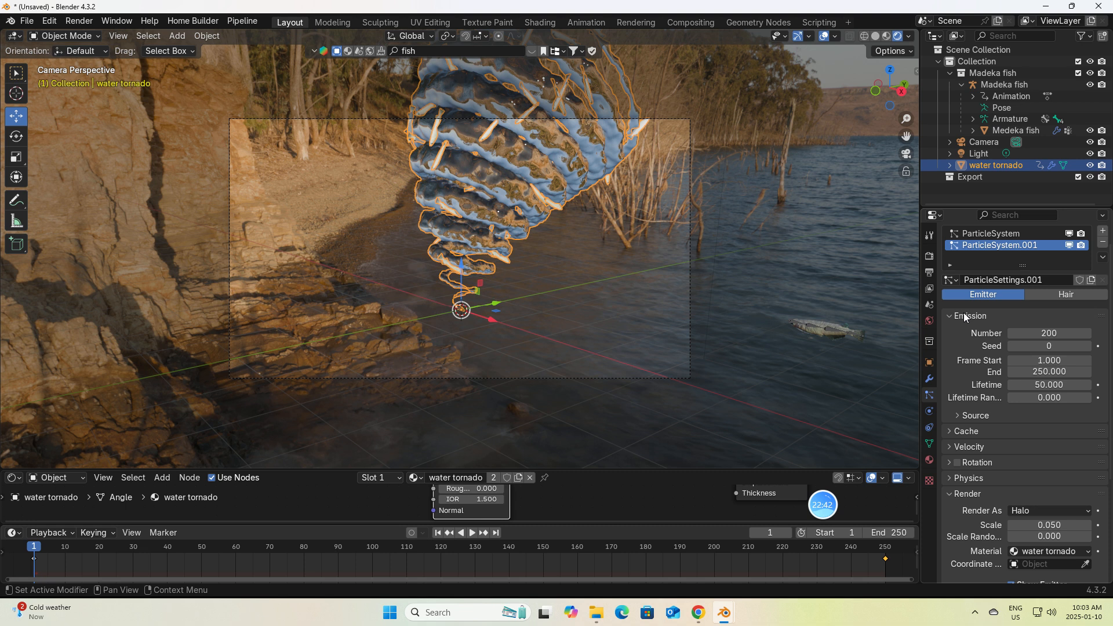
# Render the new system's particles as an object using Medeka fish as the instance, and play the animation to preview the emission
pyautogui.scroll(-2, 1022, 429)
pyautogui.scroll(-2, 1021, 429)
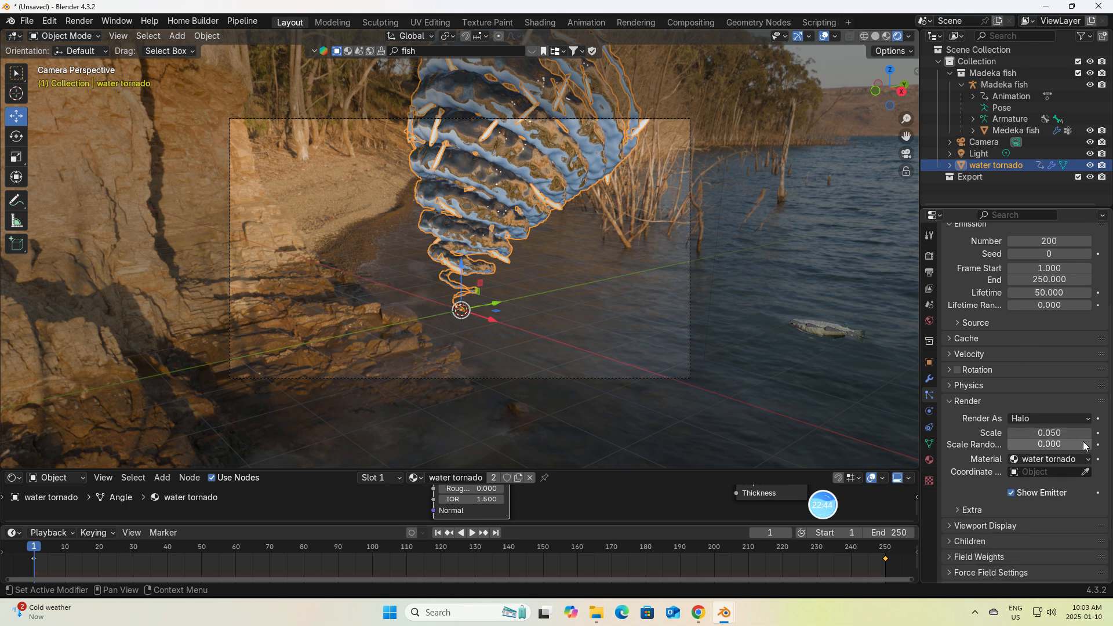
pyautogui.click(1087, 419)
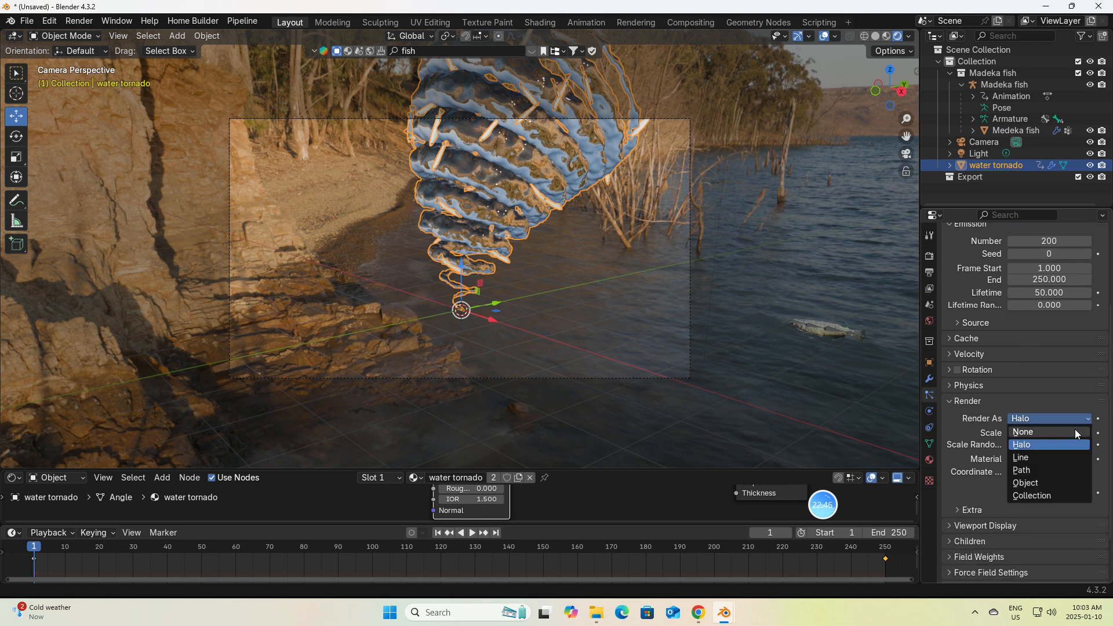
pyautogui.click(1029, 482)
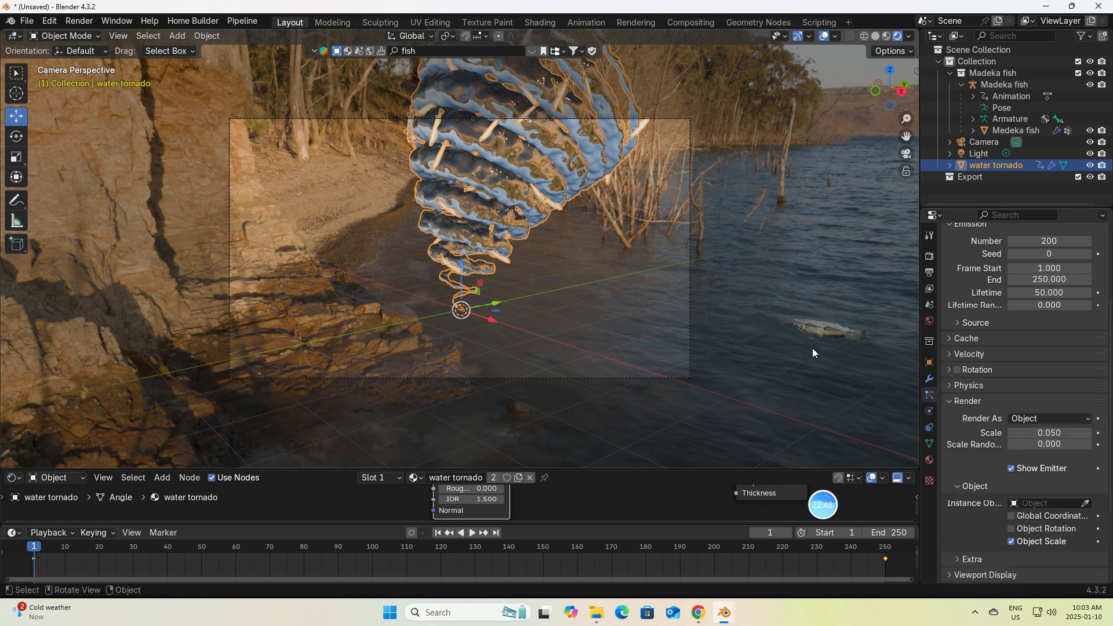
pyautogui.click(1046, 505)
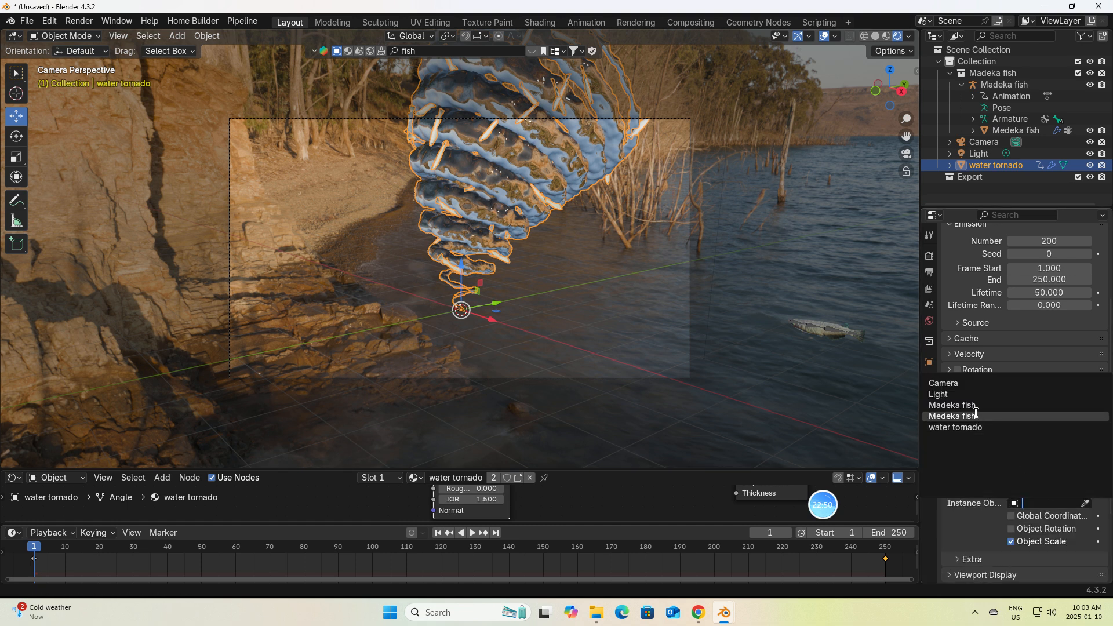
pyautogui.click(970, 415)
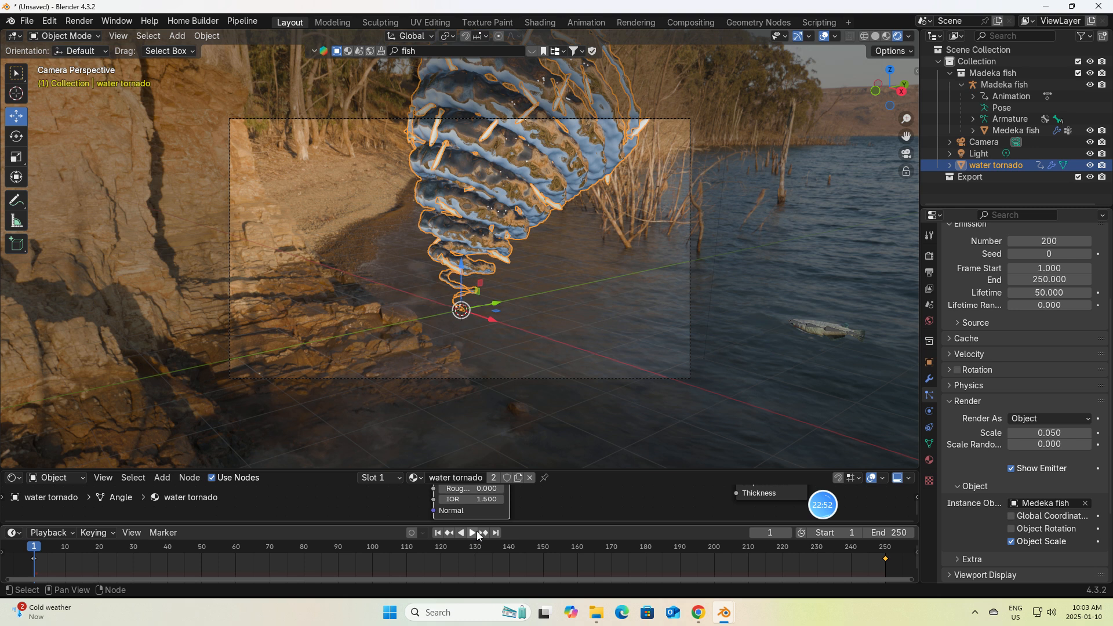
pyautogui.click(472, 533)
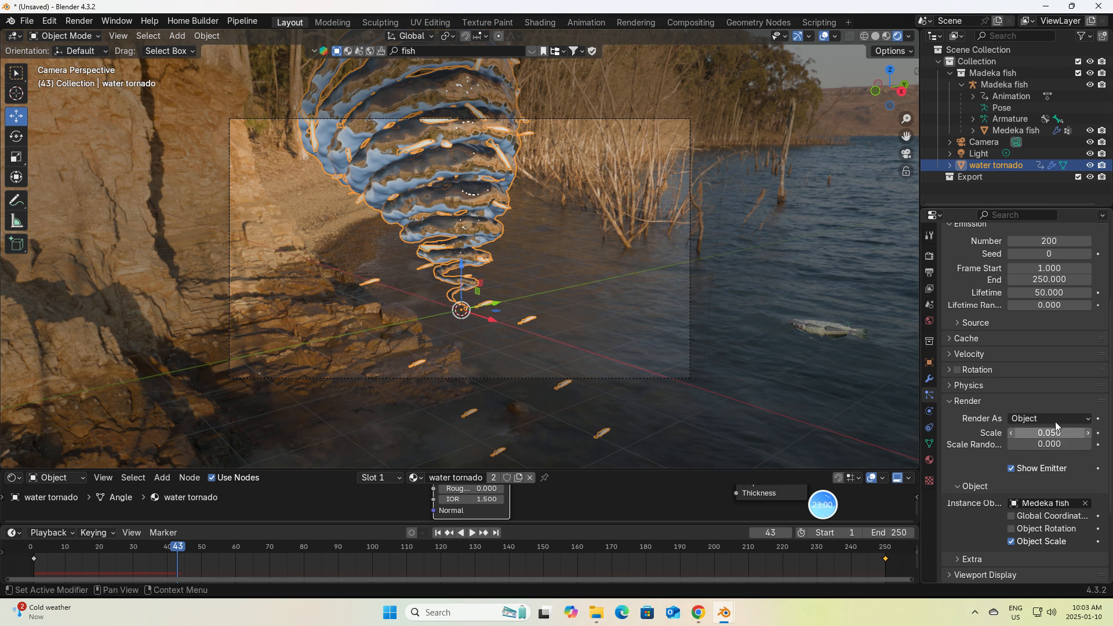
# Enable particle rotation with randomize 0.259, phase 0.177 and randomize phase 1.211, and replay the animation from frame 1
pyautogui.click(958, 371)
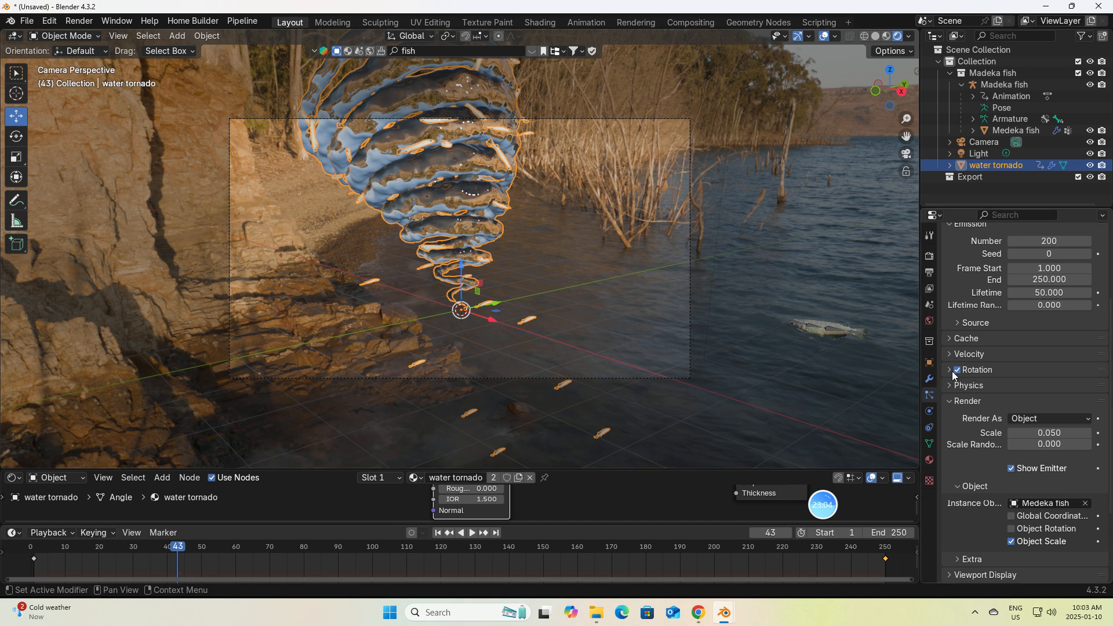
pyautogui.click(952, 371)
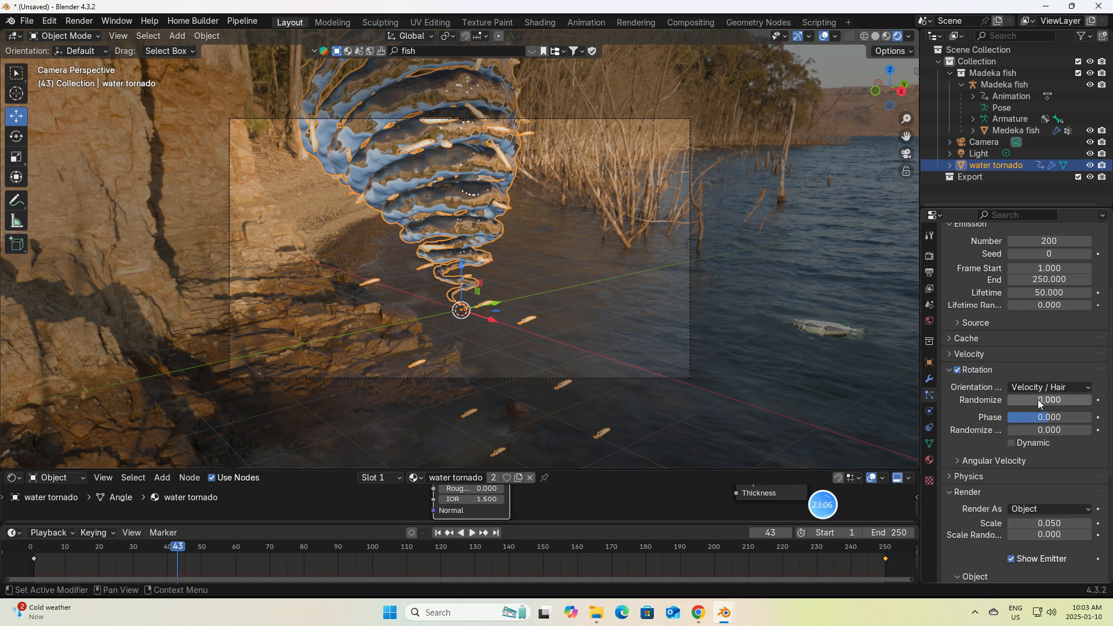
pyautogui.moveTo(1041, 403); pyautogui.dragTo(1066, 430)
pyautogui.click(437, 533)
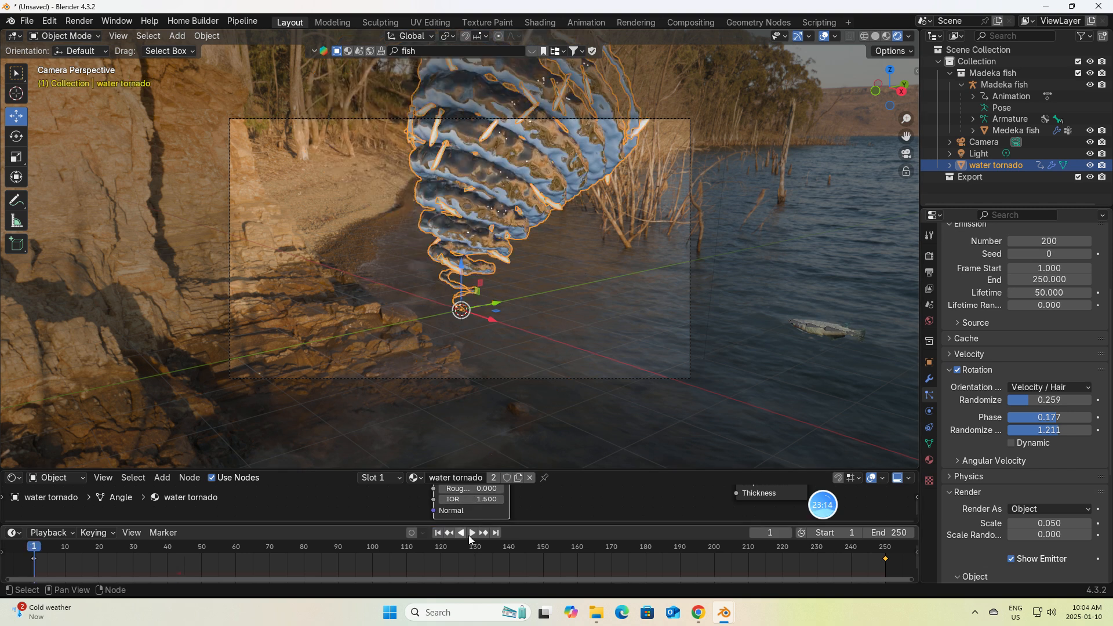
pyautogui.click(473, 533)
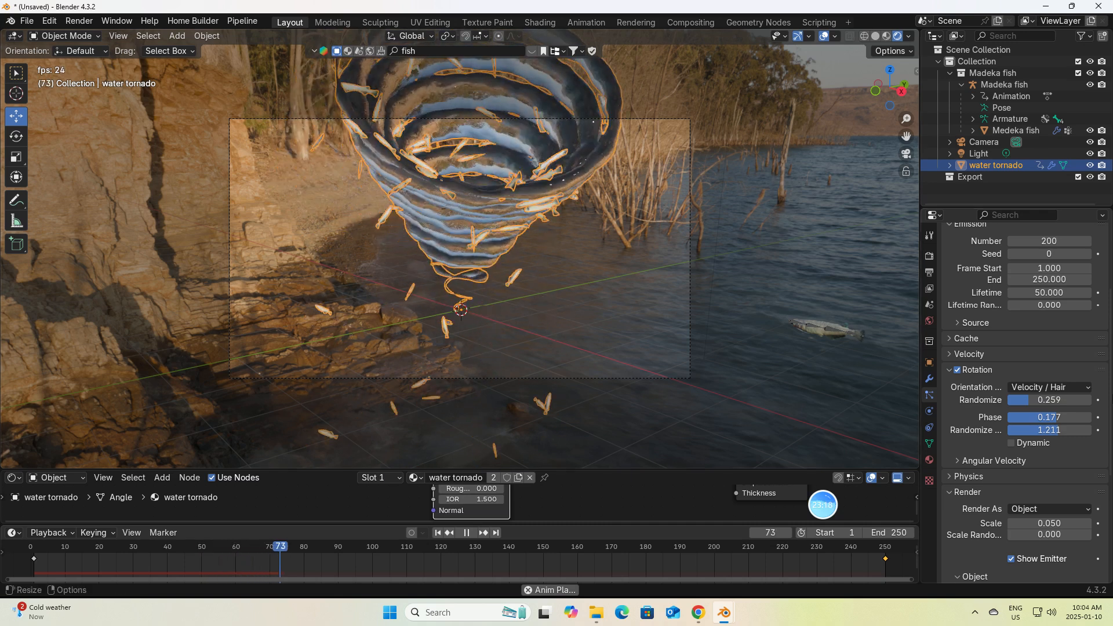
# Set the new particle system's scale randomness to 0.599 and its gravity field weight to 0.453
pyautogui.scroll(-2, 1041, 464)
pyautogui.moveTo(1034, 488); pyautogui.dragTo(1057, 489)
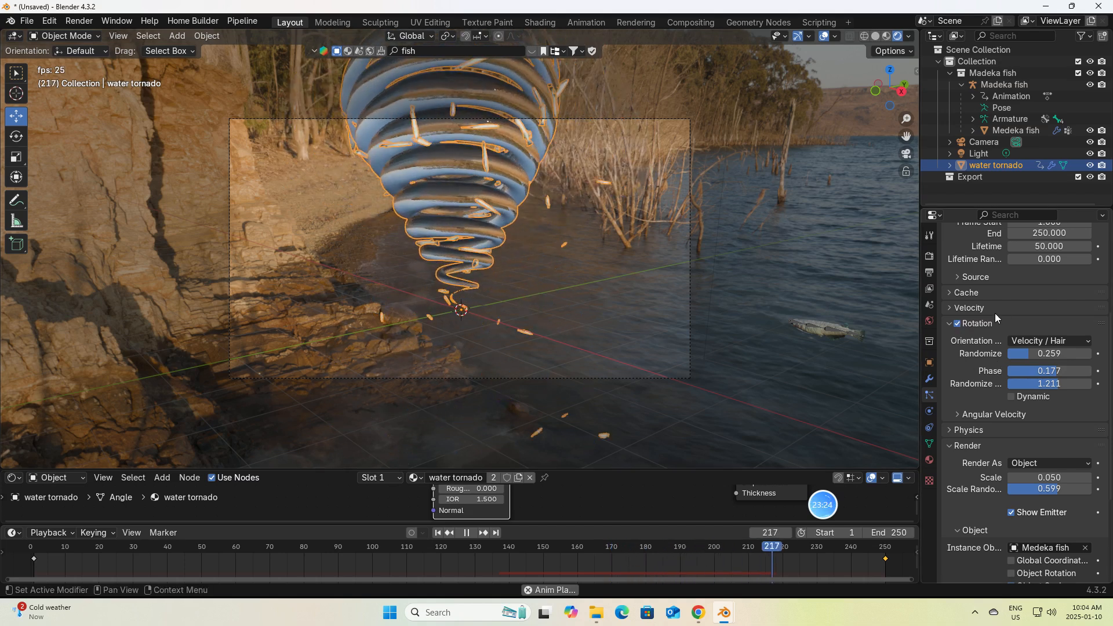
pyautogui.scroll(-3, 1027, 471)
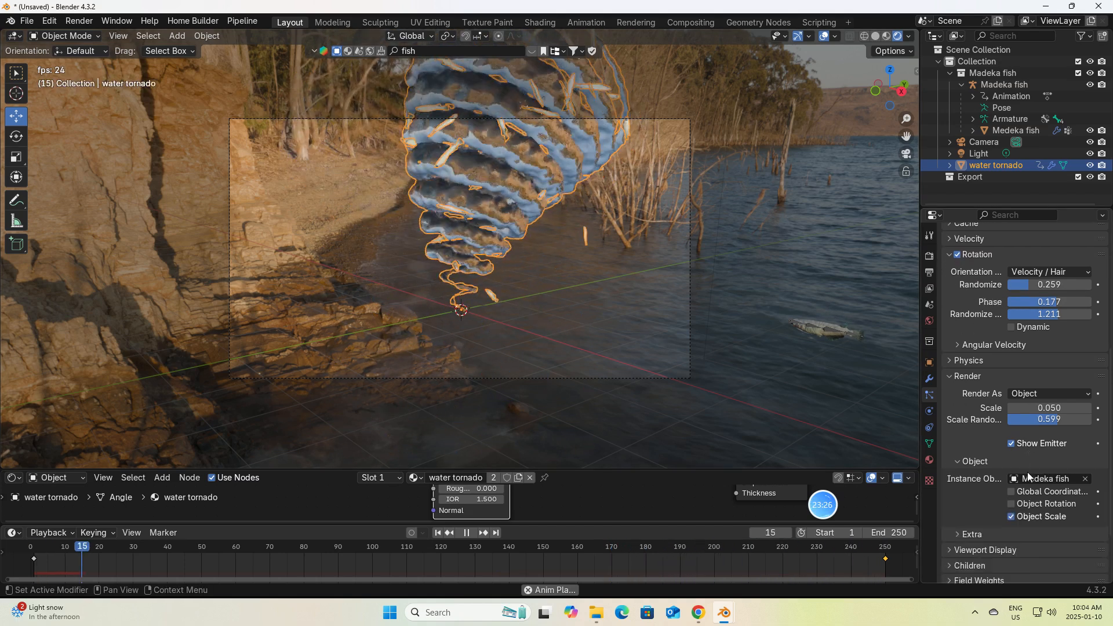
pyautogui.scroll(-4, 1027, 472)
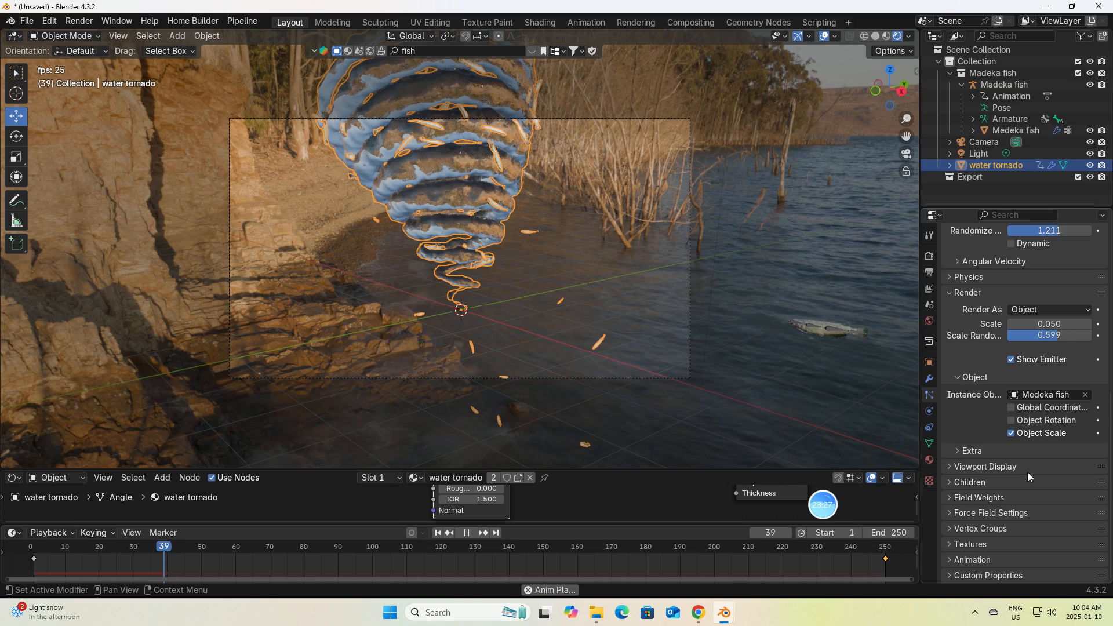
pyautogui.click(986, 500)
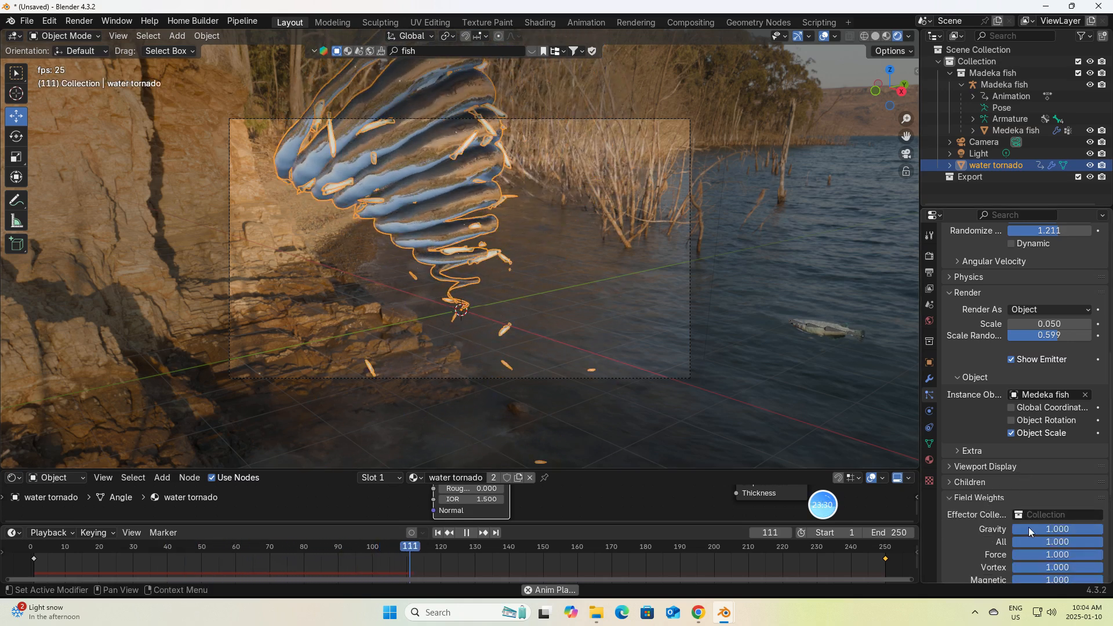
pyautogui.moveTo(1066, 528); pyautogui.dragTo(1043, 528)
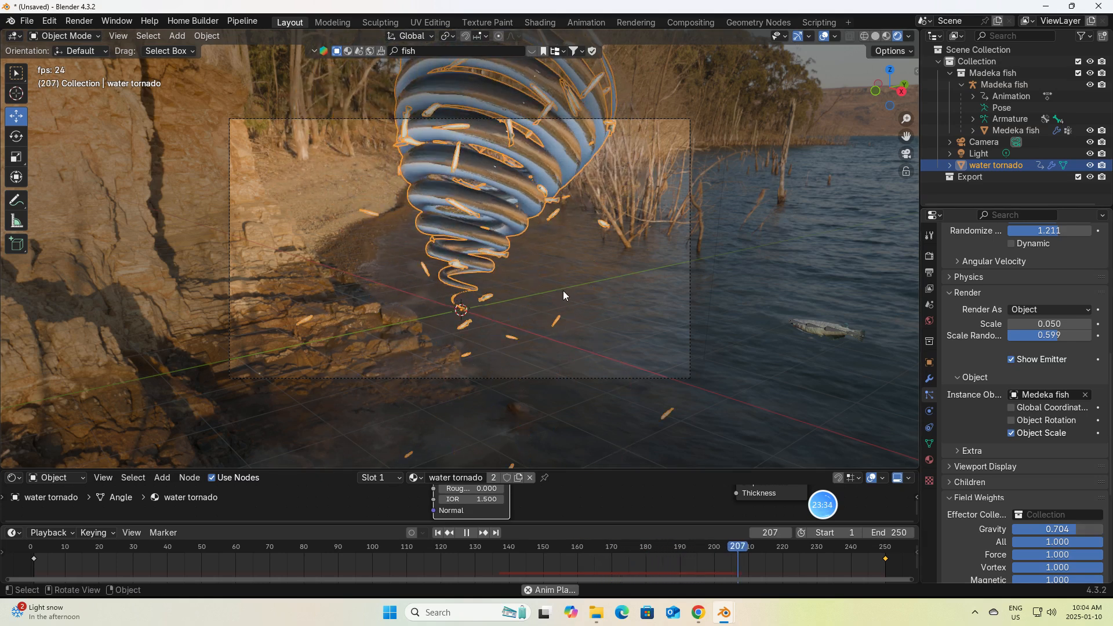
pyautogui.moveTo(1074, 531); pyautogui.dragTo(1049, 533)
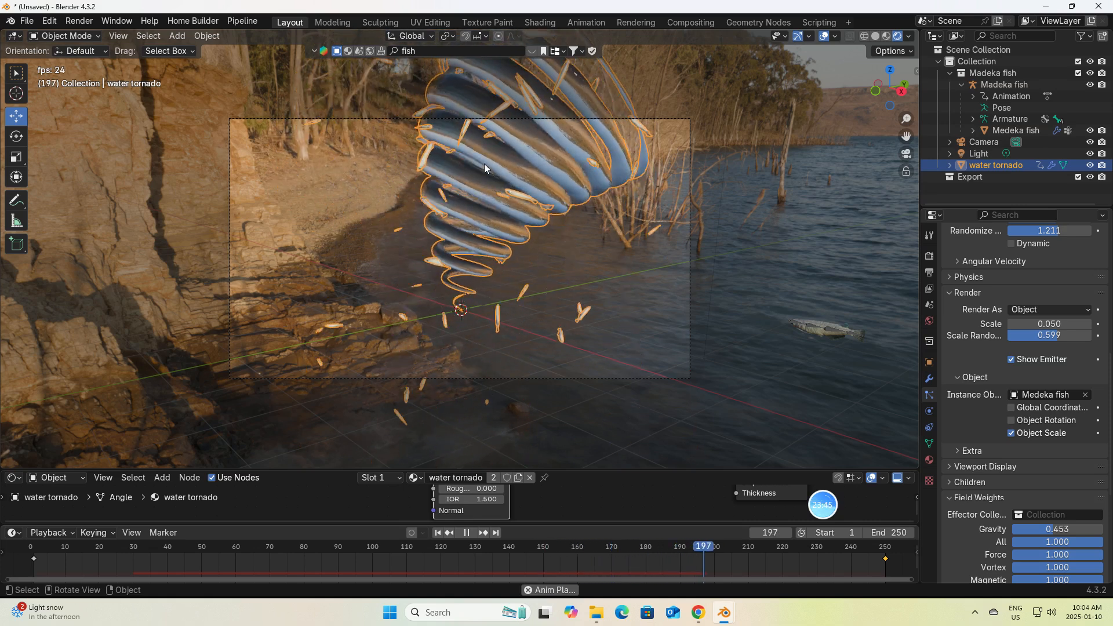
# Reduce the second particle system's emission number to 100
pyautogui.scroll(10, 1027, 371)
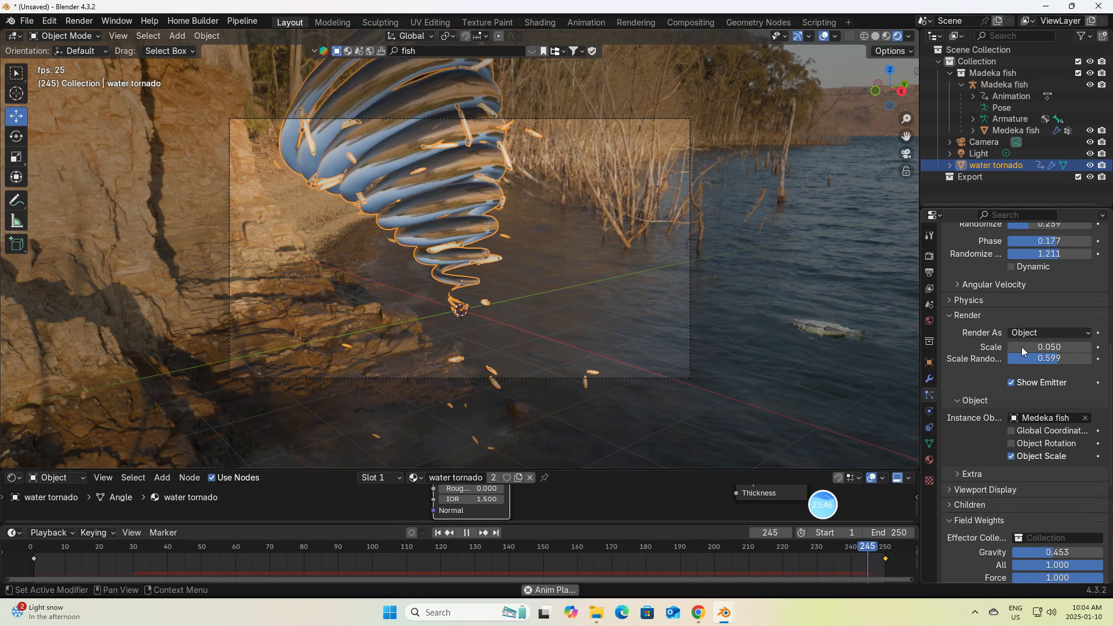
pyautogui.scroll(4, 1027, 328)
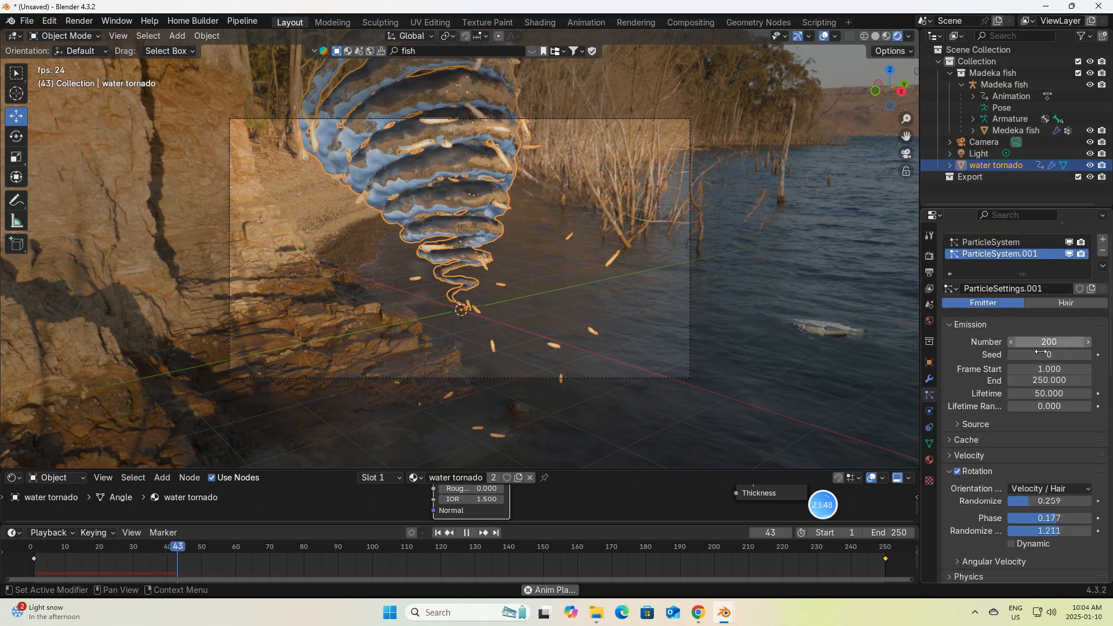
pyautogui.doubleClick(1049, 342)
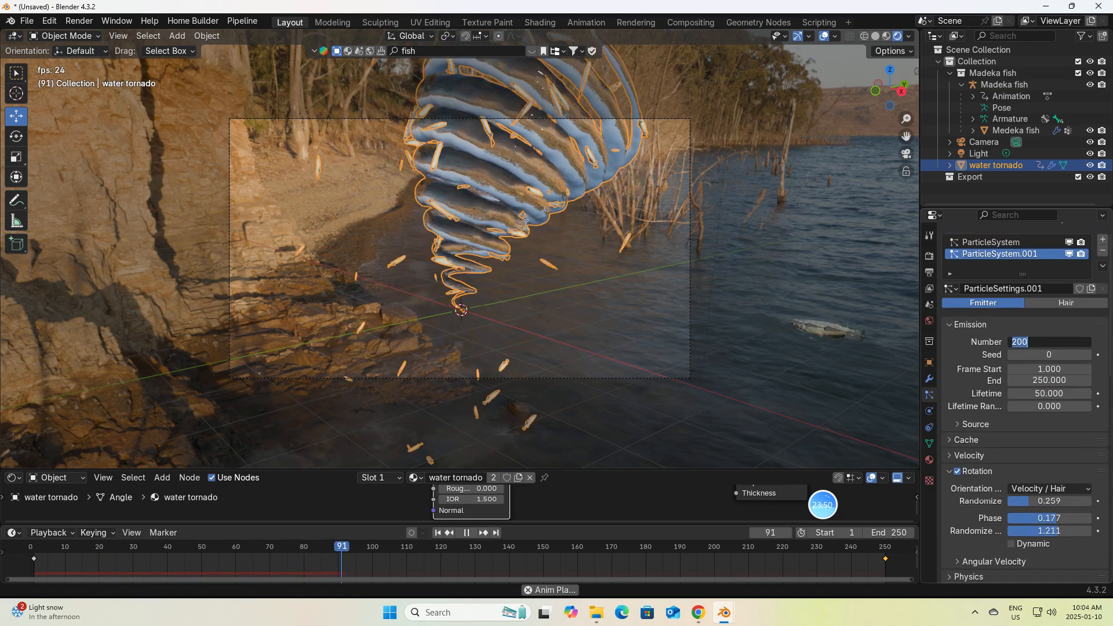
pyautogui.write('100')
pyautogui.press('Return')
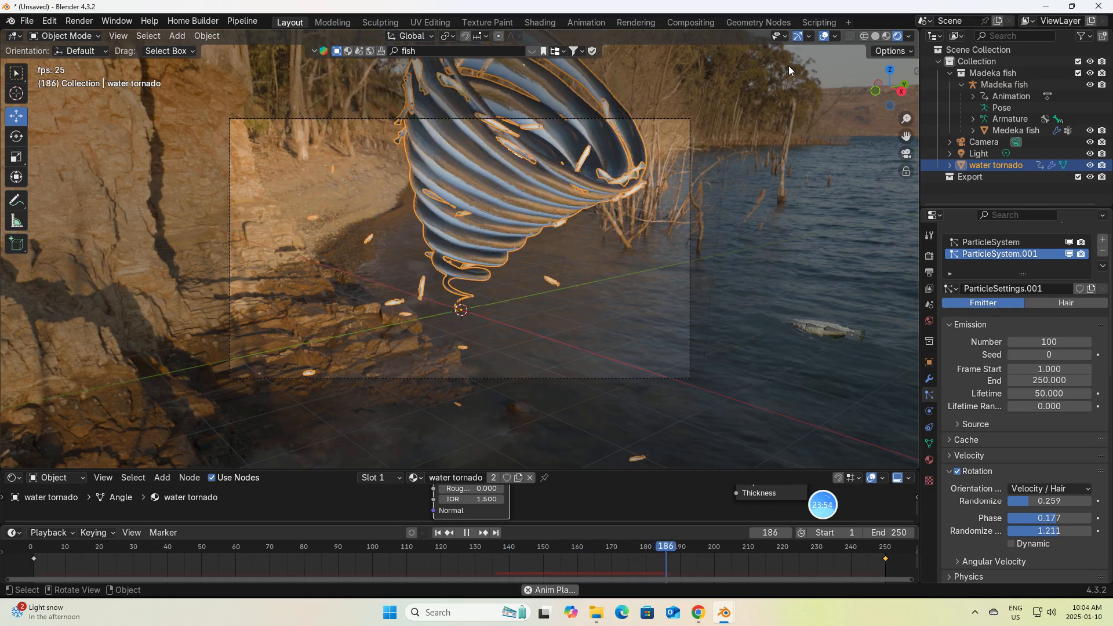
# Set the second particle system's emission number to 21, stop playback and return to frame 1
pyautogui.doubleClick(1068, 342)
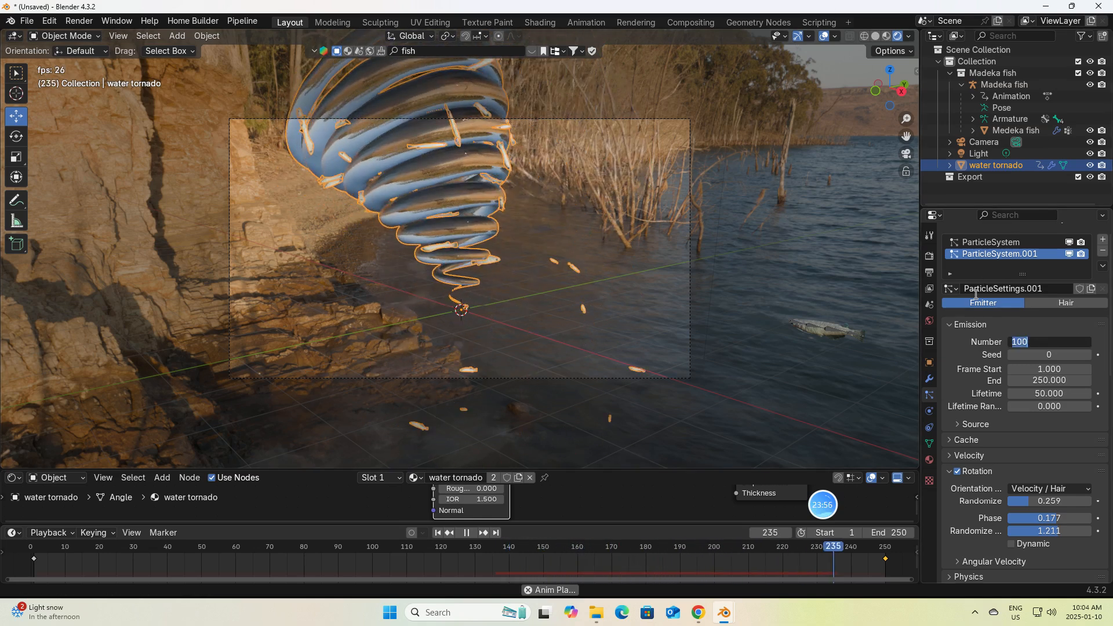
pyautogui.write('20')
pyautogui.press('Return')
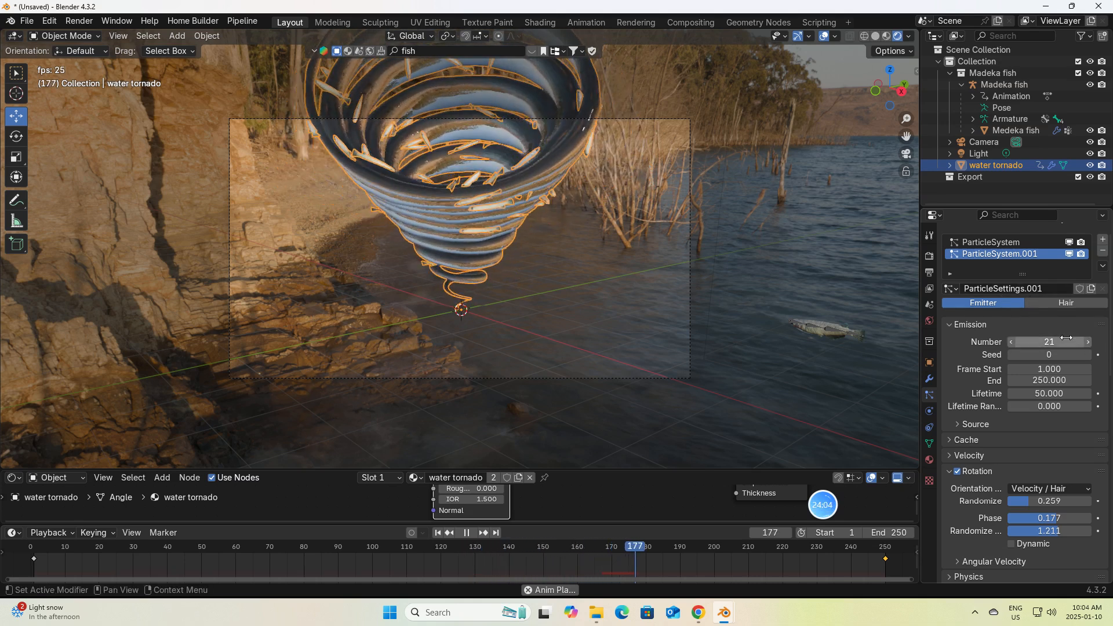
pyautogui.click(1088, 342)
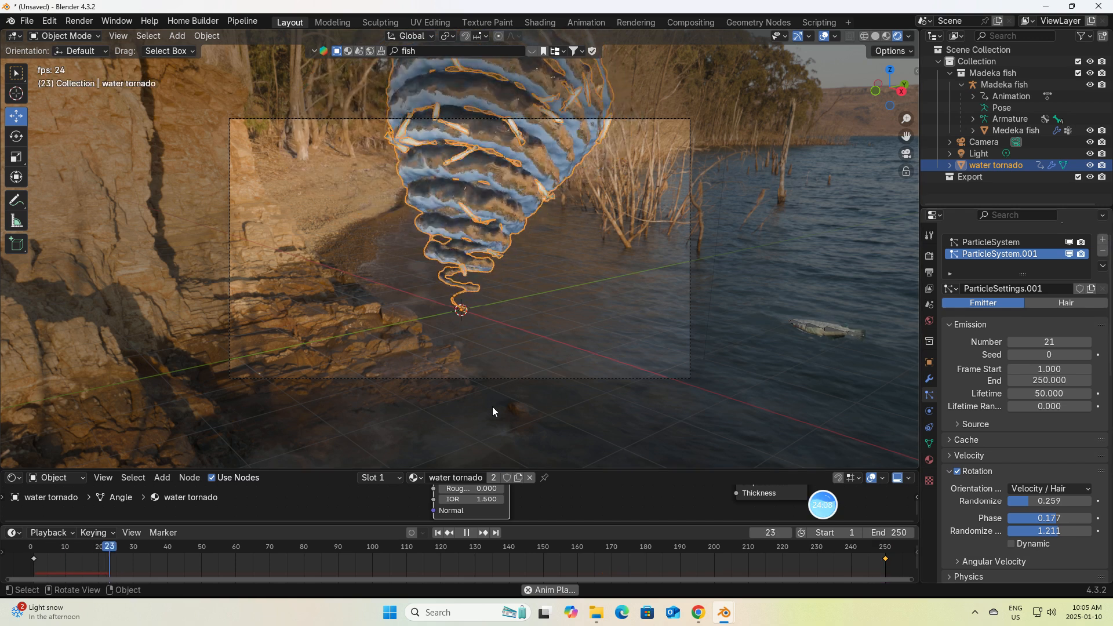
pyautogui.press('space')
pyautogui.click(437, 534)
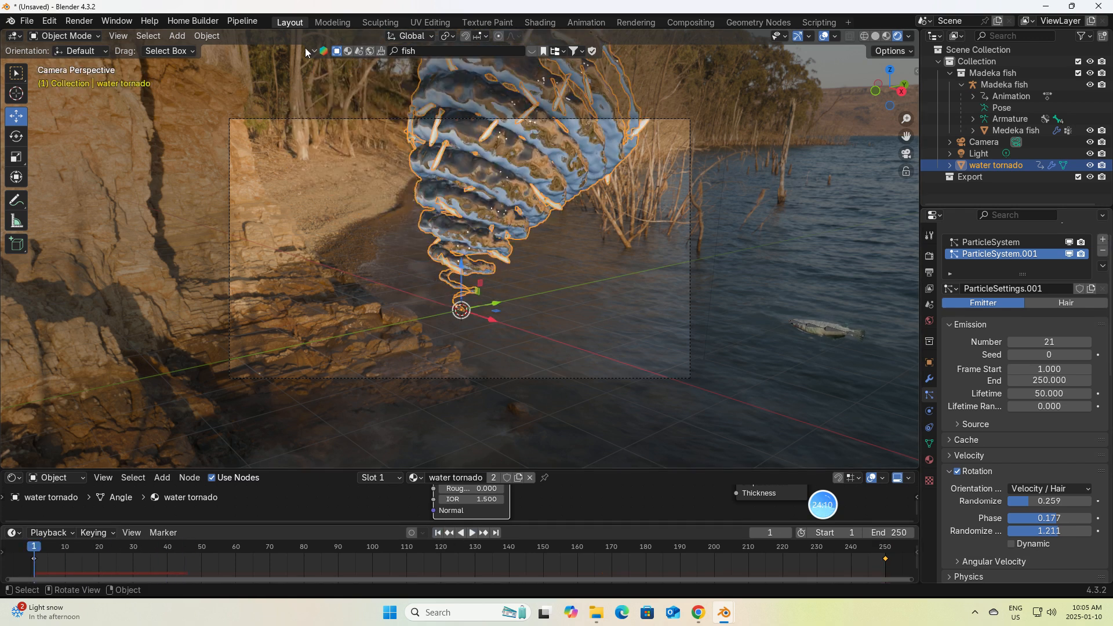
# Add a UV sphere at the base of the water tornado
pyautogui.click(177, 36)
pyautogui.moveTo(200, 66)
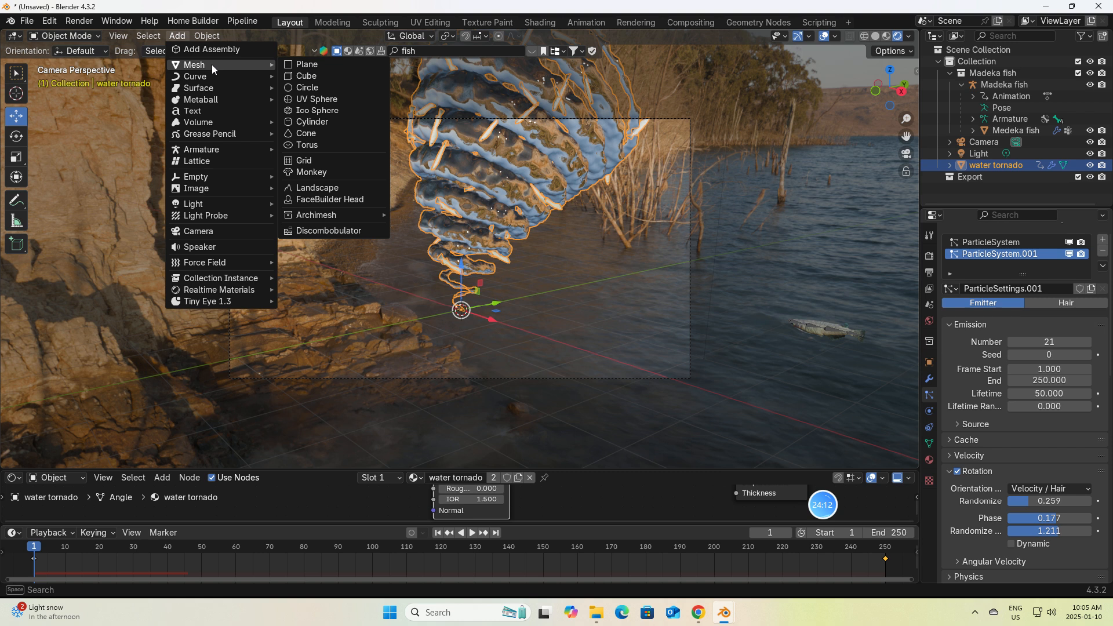
pyautogui.click(324, 101)
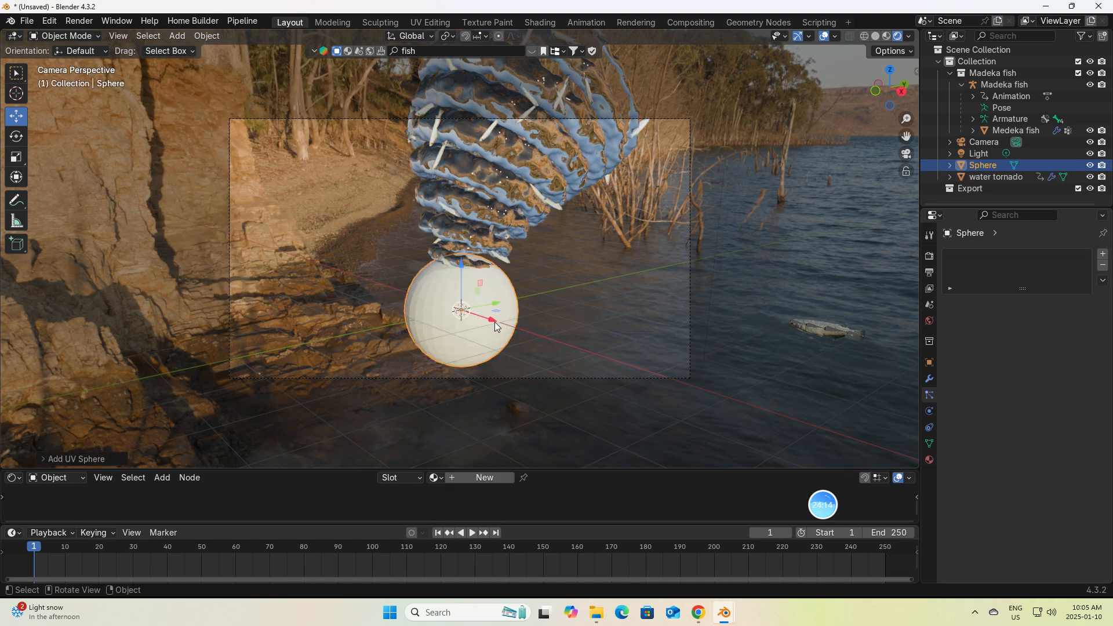
pyautogui.rightClick(470, 308)
# Hide the water tornado in the viewport and select the sphere
pyautogui.click(525, 142)
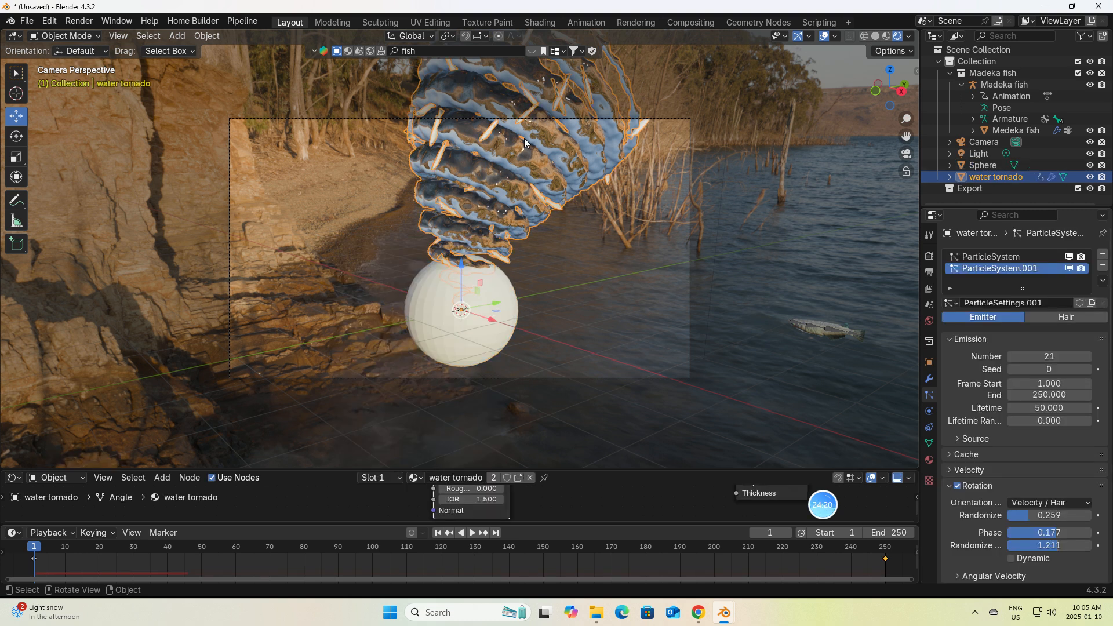
pyautogui.click(1090, 178)
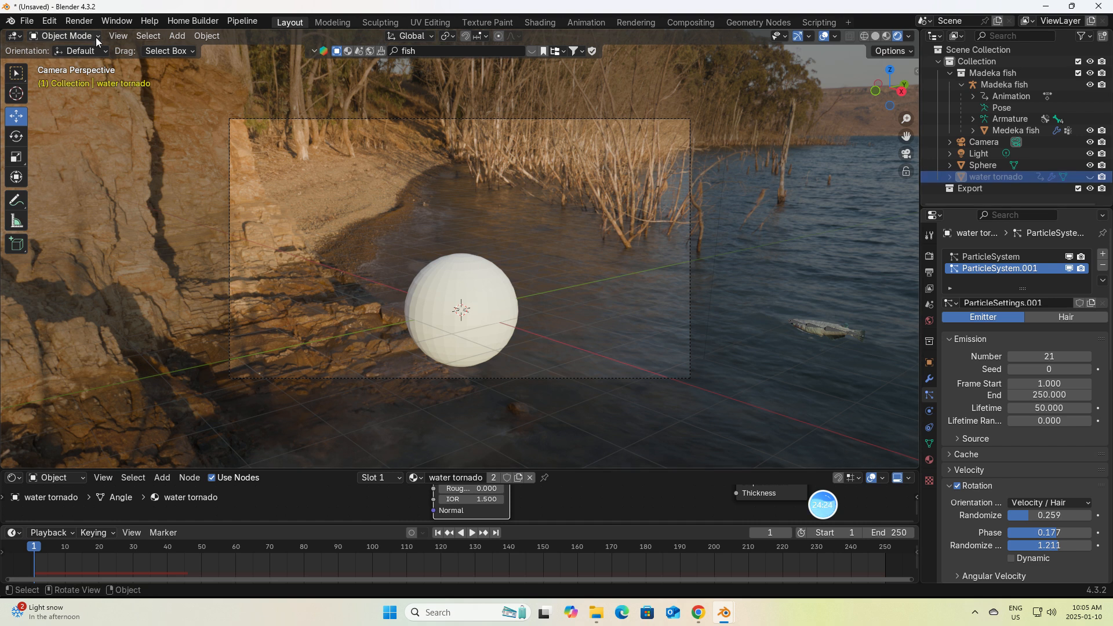
pyautogui.click(458, 301)
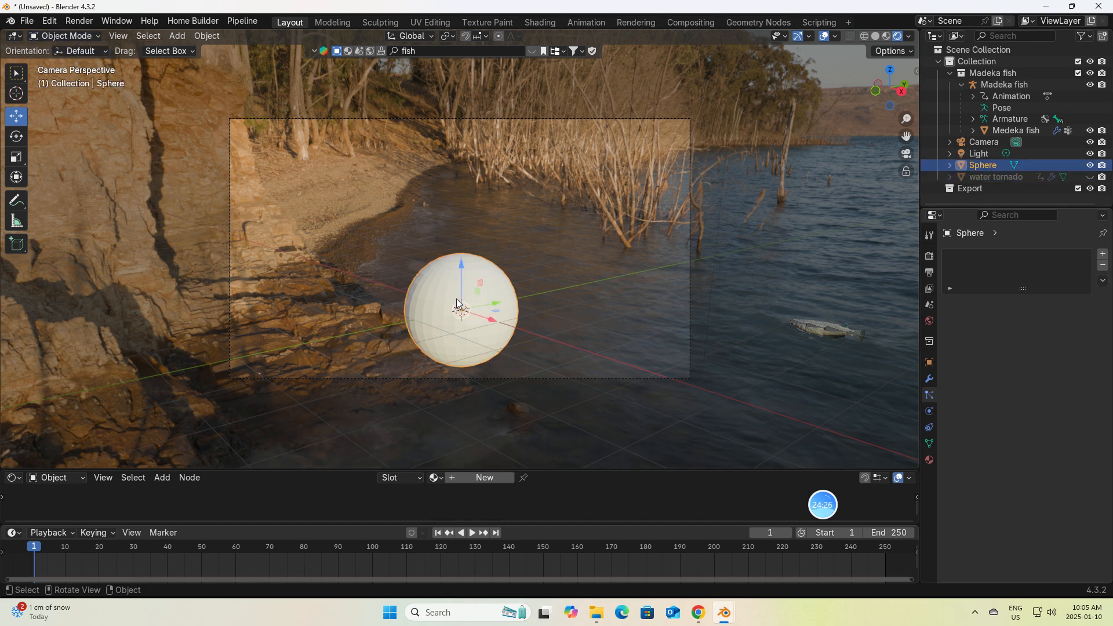
# Enter Edit Mode on the sphere and select its top pole vertex, viewed in front orthographic
pyautogui.click(102, 36)
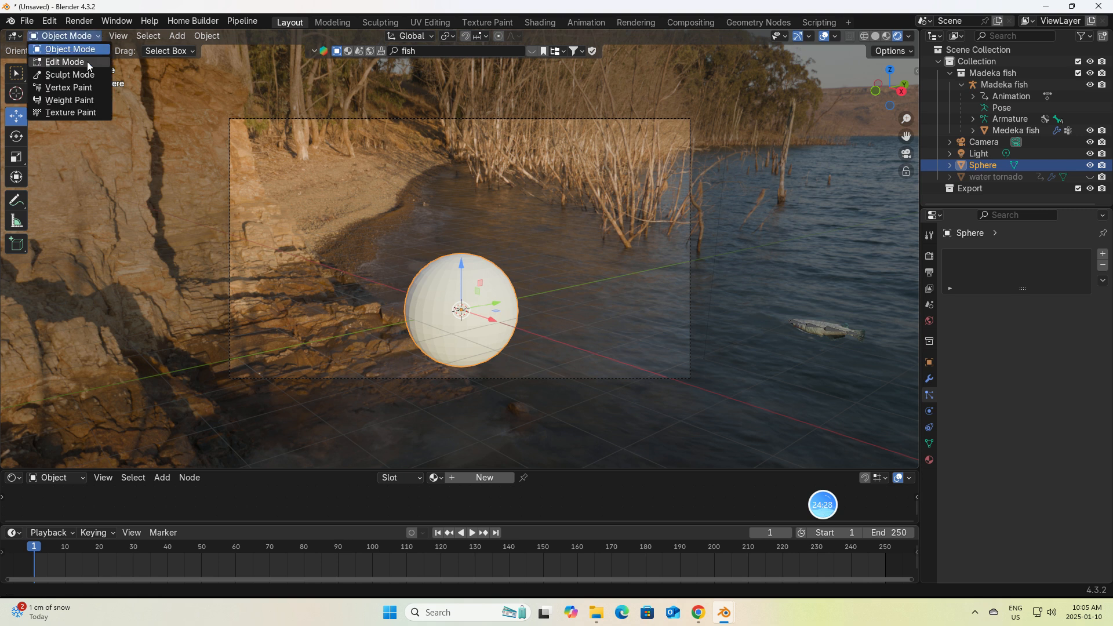
pyautogui.click(87, 64)
pyautogui.moveTo(485, 216); pyautogui.dragTo(494, 202, button='middle')
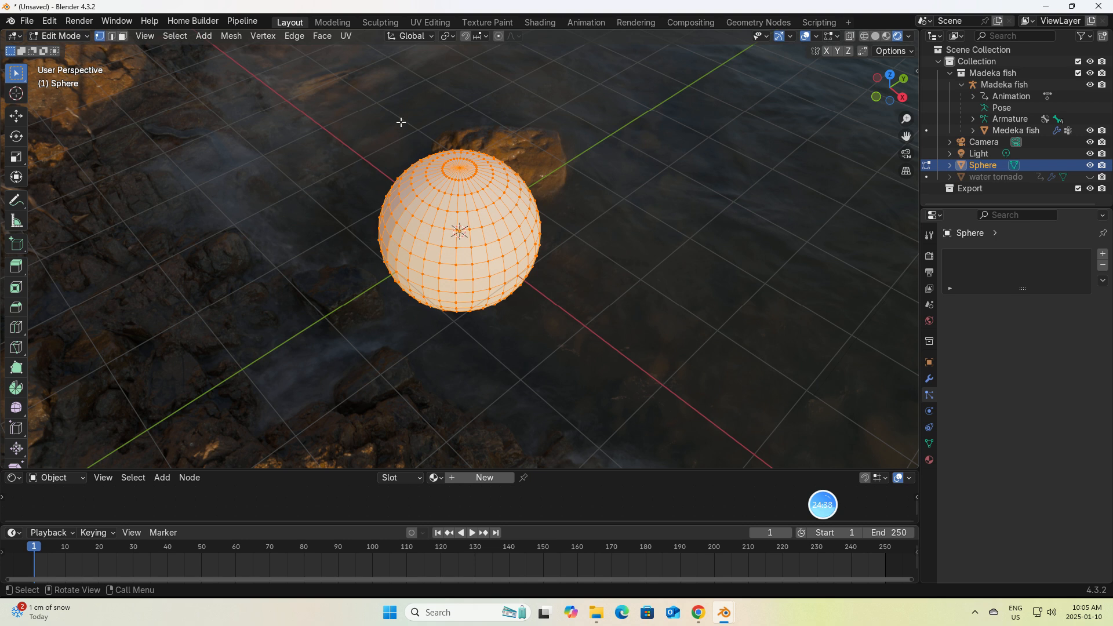
pyautogui.click(461, 167)
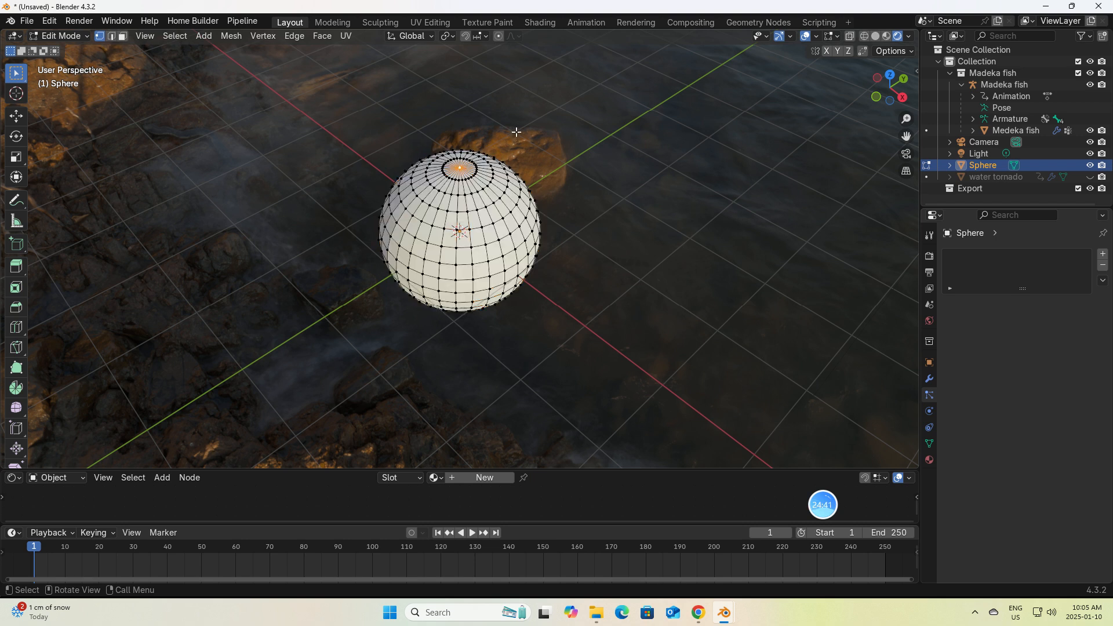
pyautogui.moveTo(503, 150); pyautogui.dragTo(545, 104, button='middle')
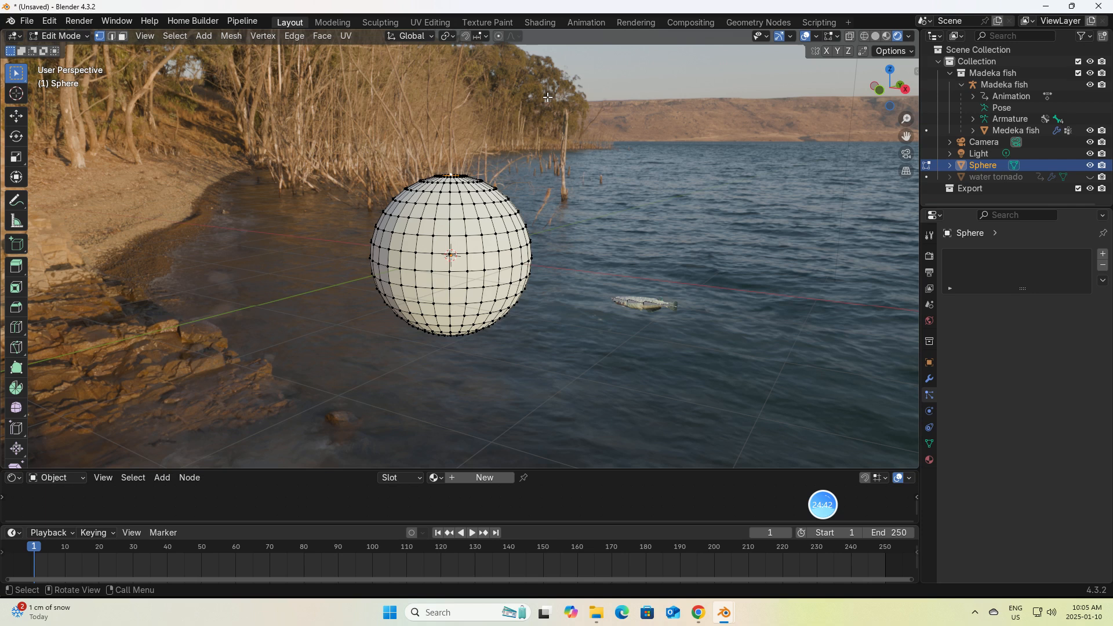
pyautogui.press('KP_5')
pyautogui.press('KP_1')
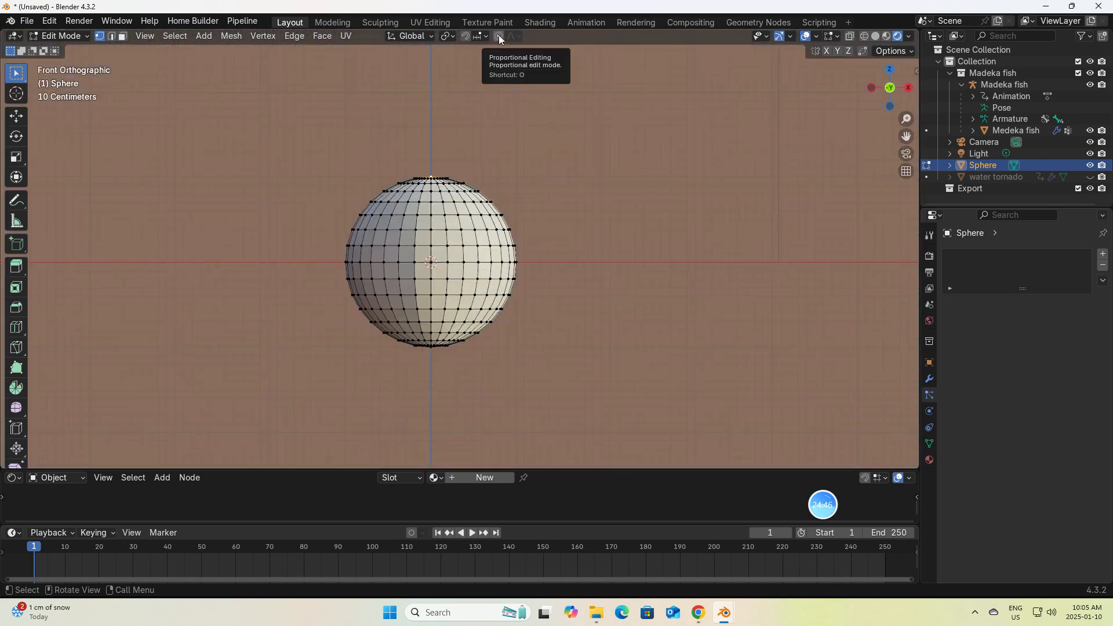
# Pull the sphere's top vertex upward with proportional editing to form a teardrop, and return to Object Mode
pyautogui.click(16, 116)
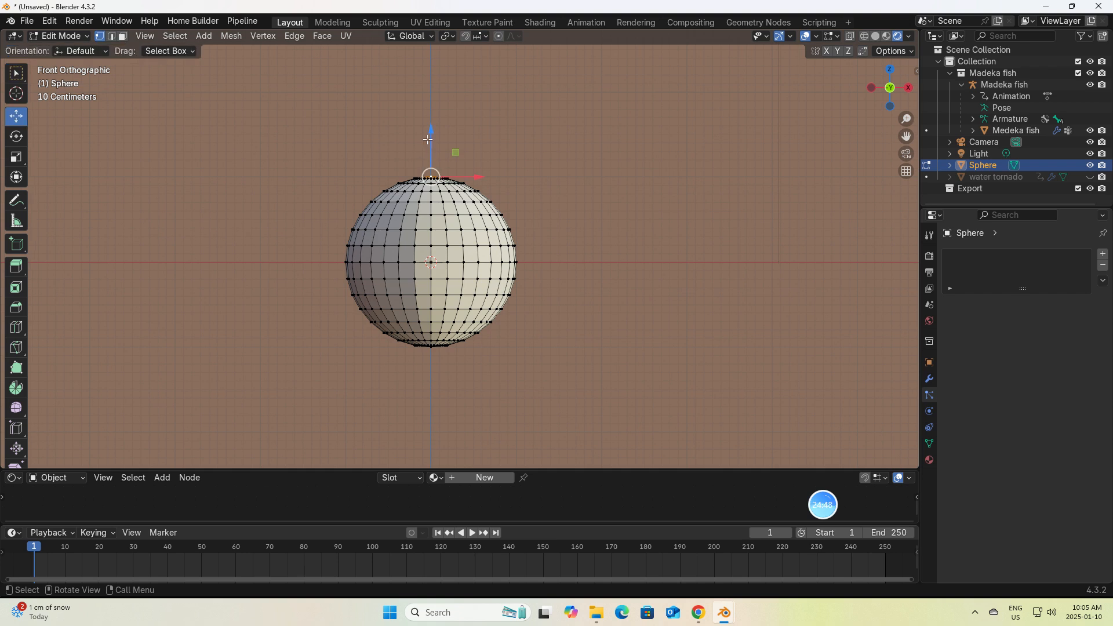
pyautogui.moveTo(428, 140)
pyautogui.mouseDown()
pyautogui.moveTo(429, 113)
pyautogui.moveTo(433, 143)
pyautogui.mouseUp()
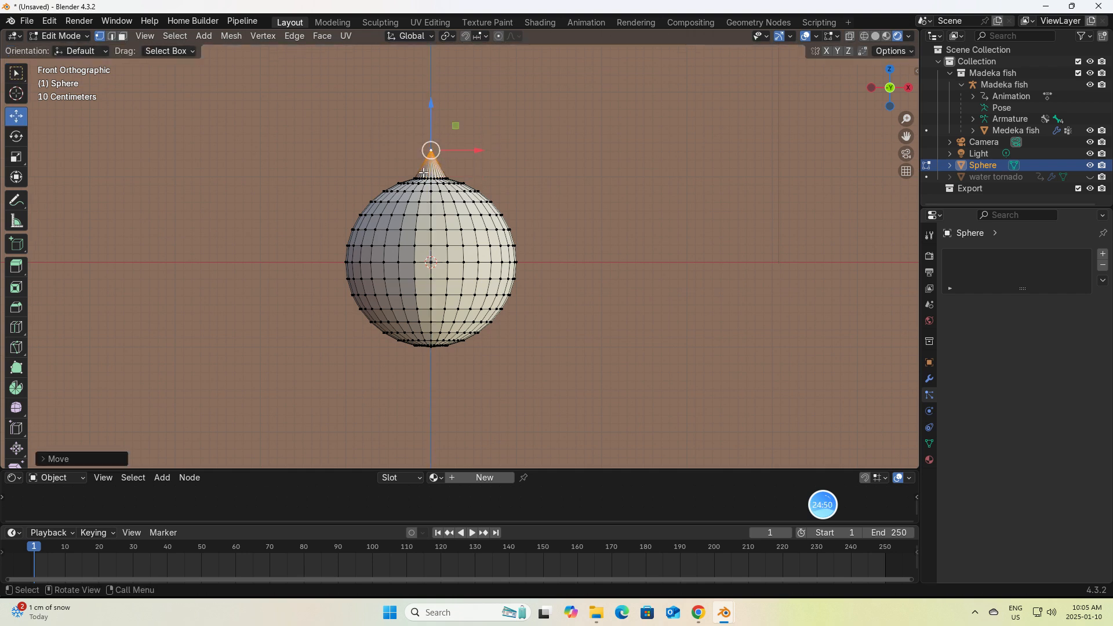
pyautogui.hotkey('ctrl', 'z')
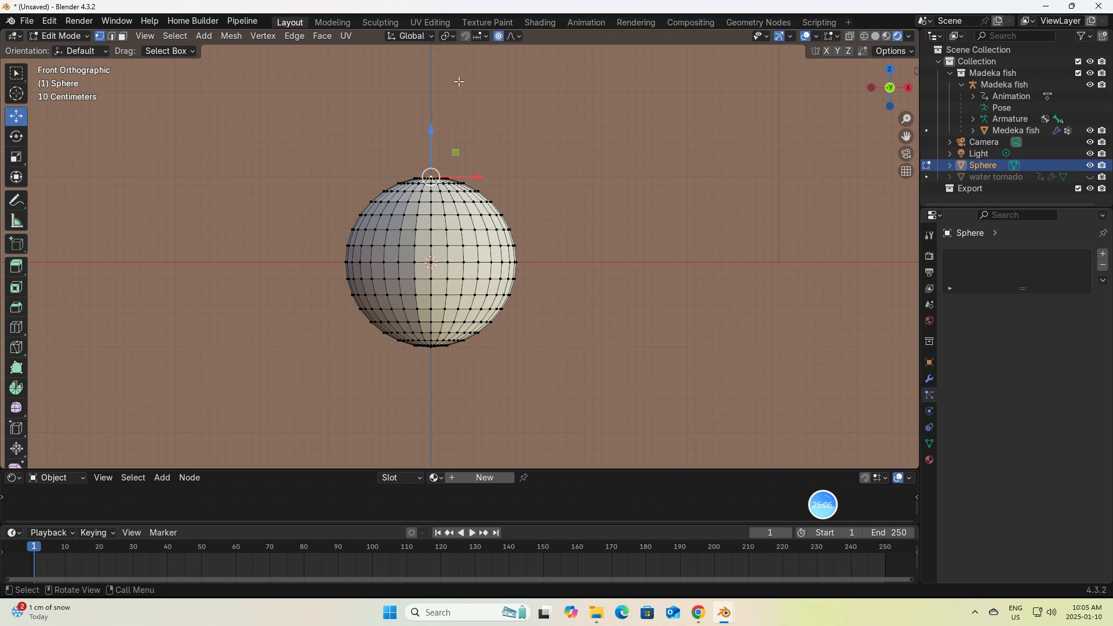
pyautogui.moveTo(432, 134); pyautogui.dragTo(428, 90)
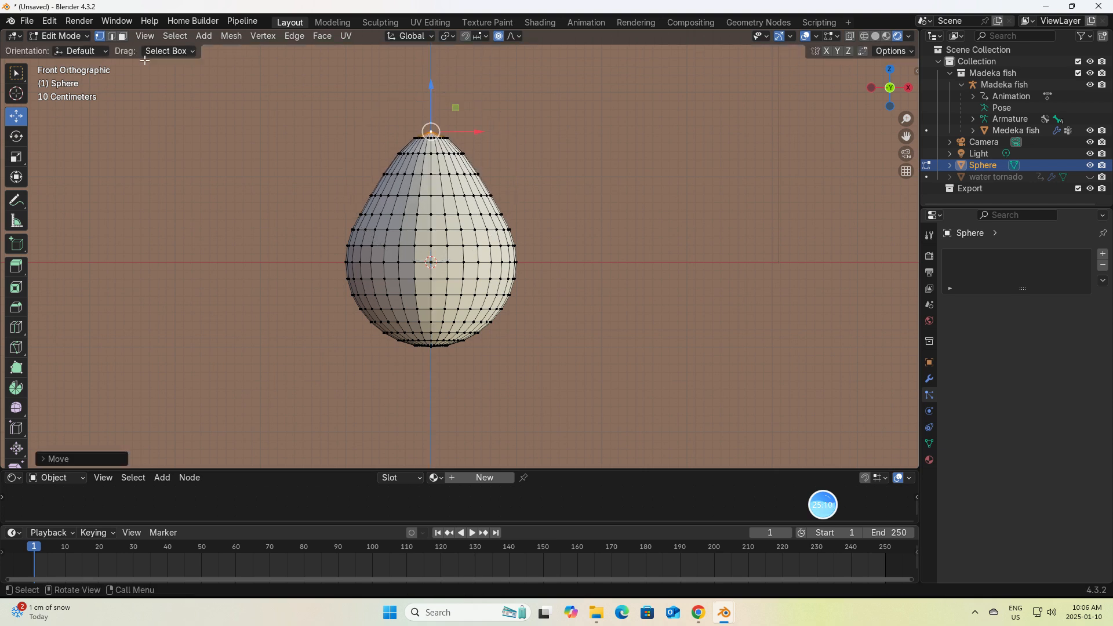
pyautogui.click(76, 36)
pyautogui.click(58, 48)
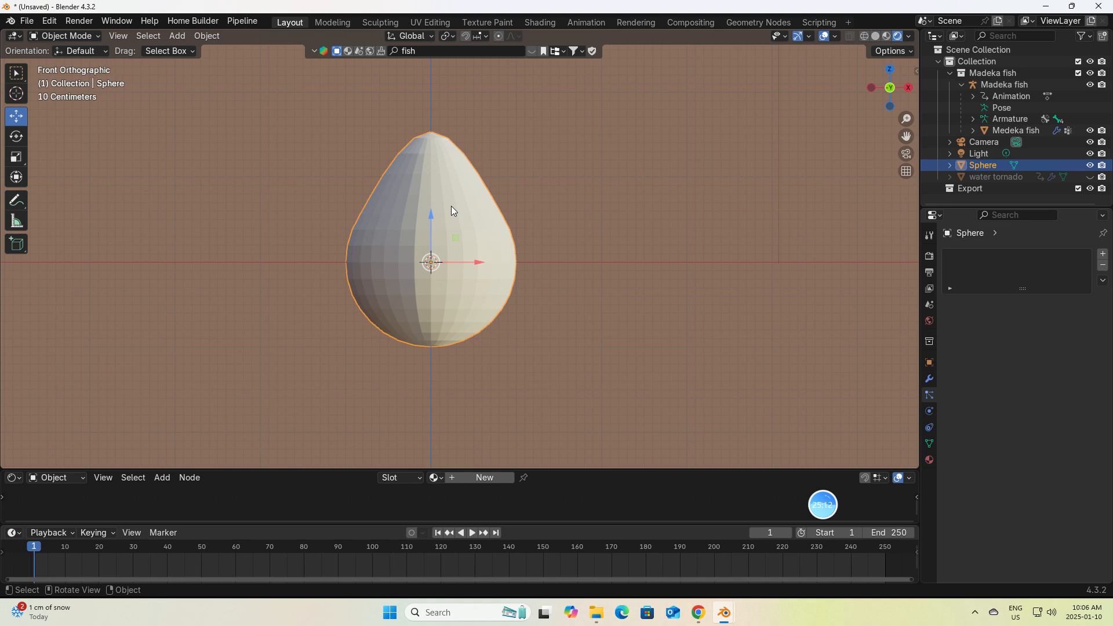
# Shade the teardrop smooth and assign the existing "water tornado" material to it
pyautogui.rightClick(451, 206)
pyautogui.click(410, 162)
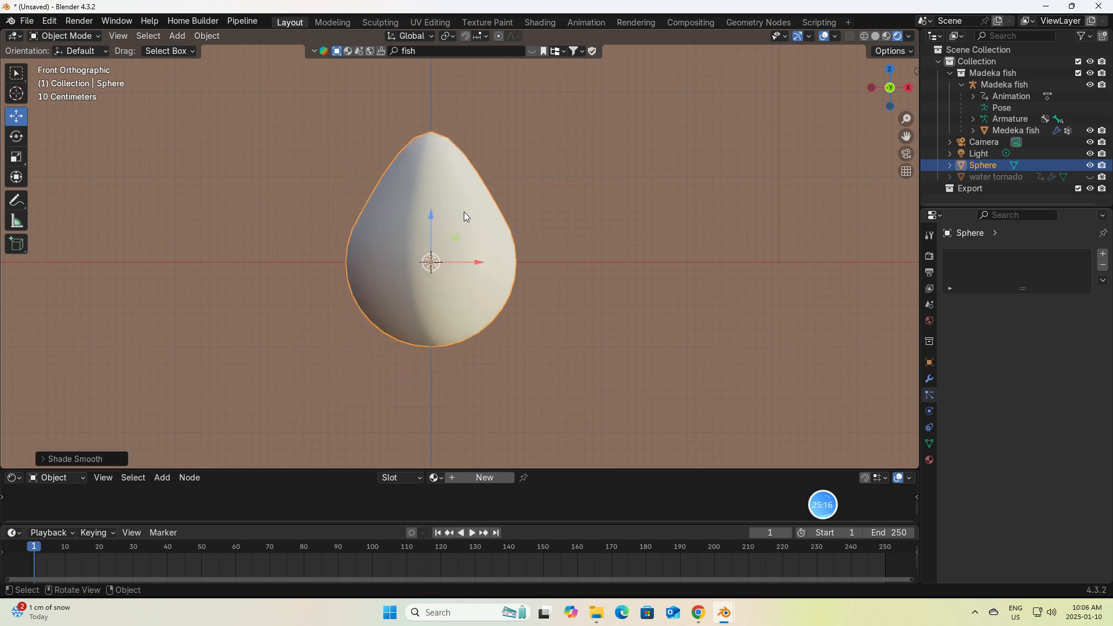
pyautogui.click(929, 459)
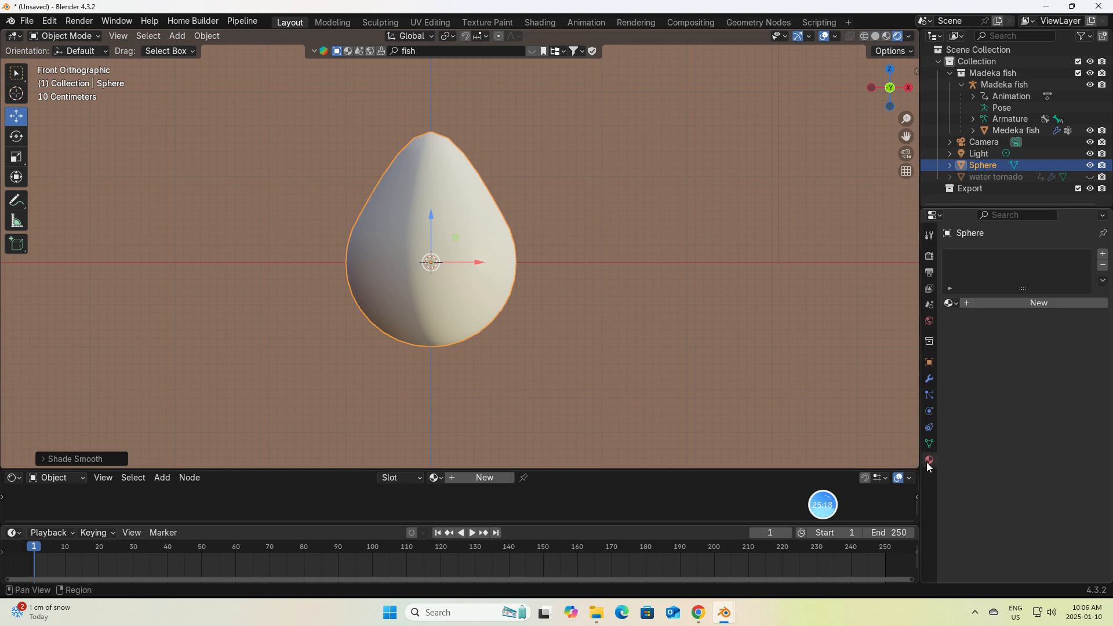
pyautogui.click(955, 304)
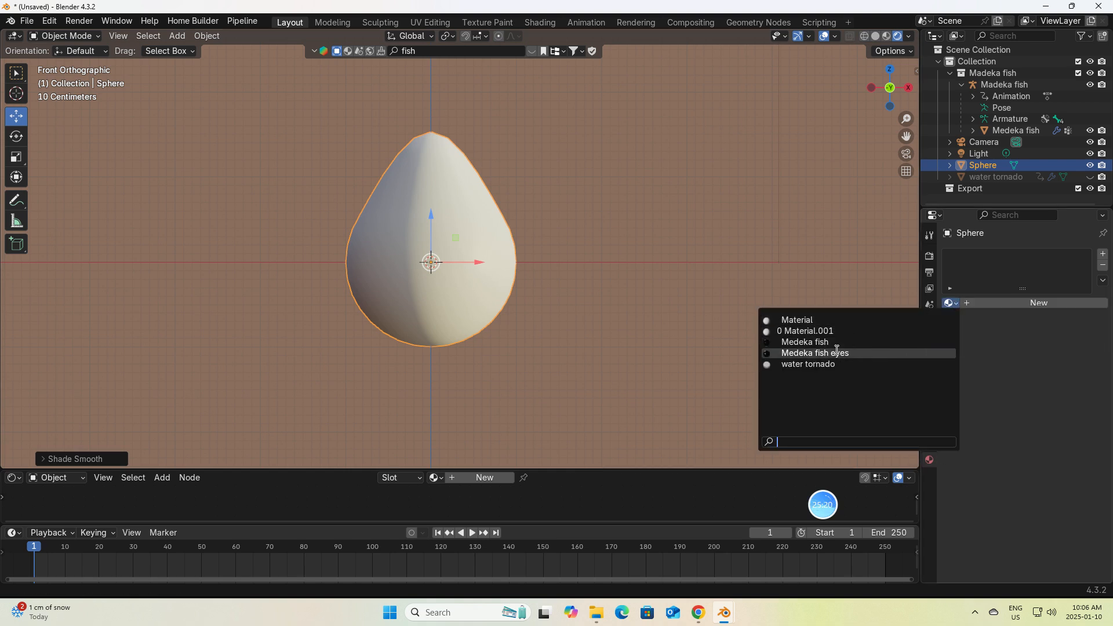
pyautogui.click(814, 366)
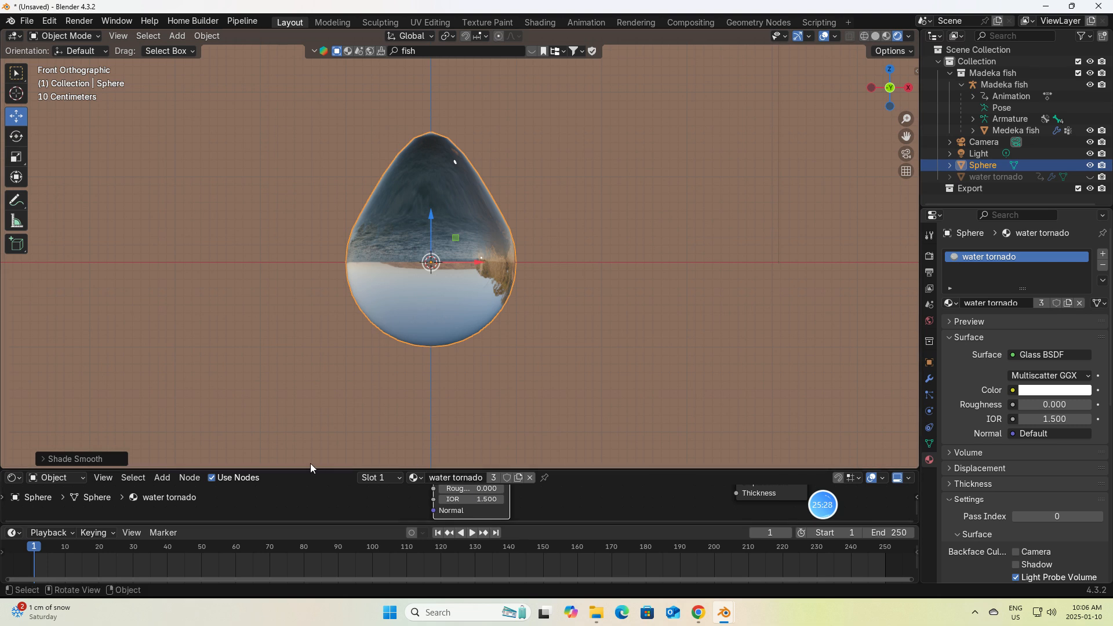
# Insert a Mix Shader node between the Glass BSDF and the Material Output of the water tornado material
pyautogui.moveTo(313, 470); pyautogui.dragTo(328, 305)
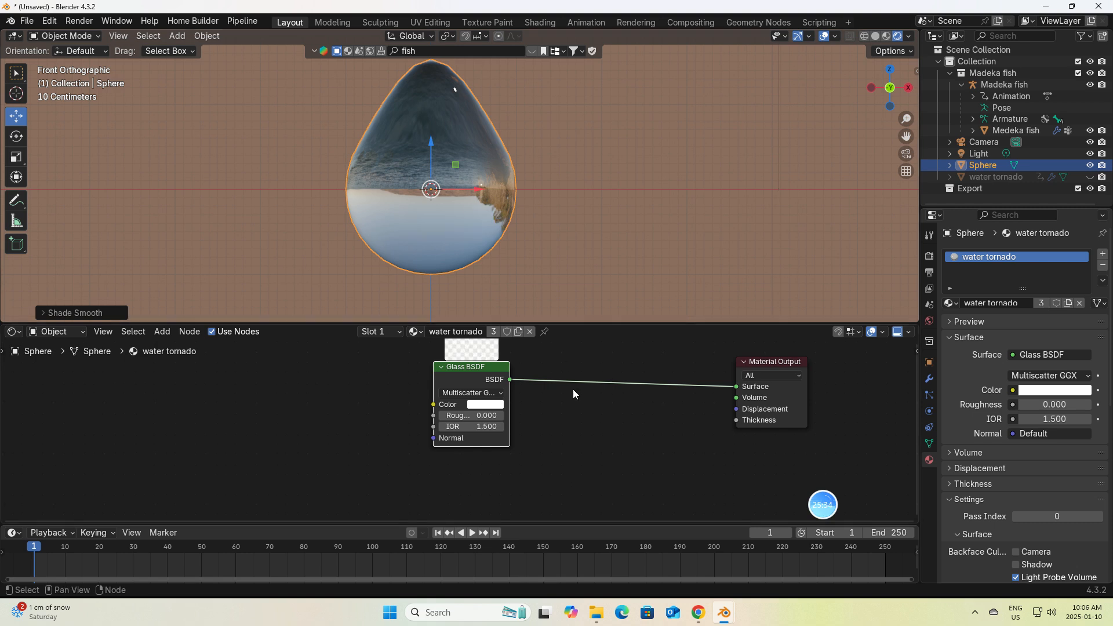
pyautogui.hotkey('shift', 'a')
pyautogui.click(603, 417)
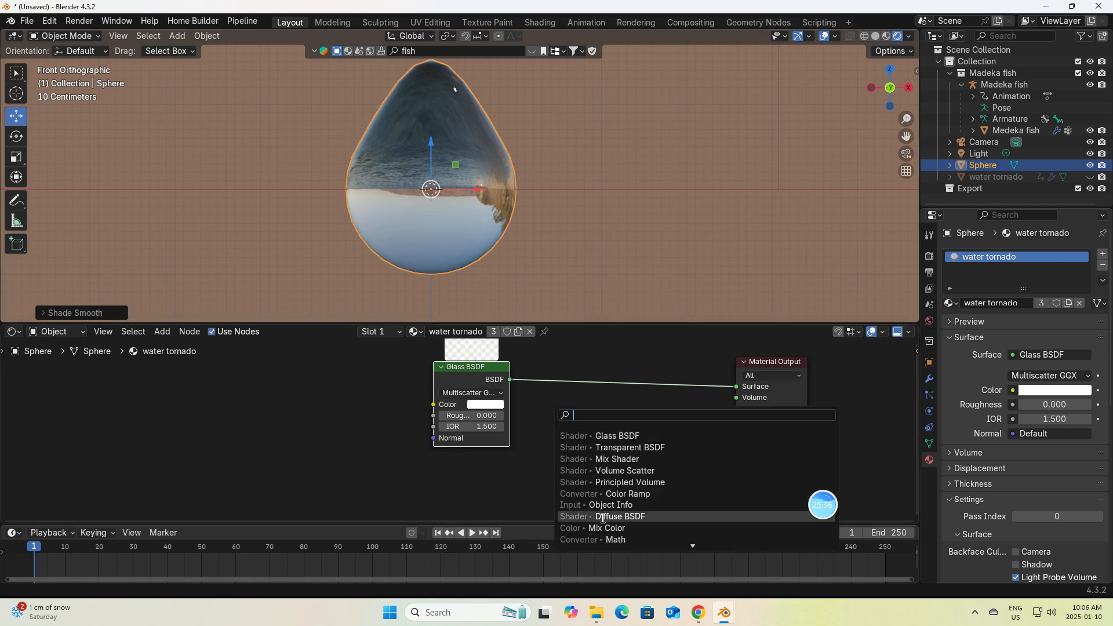
pyautogui.write('mix')
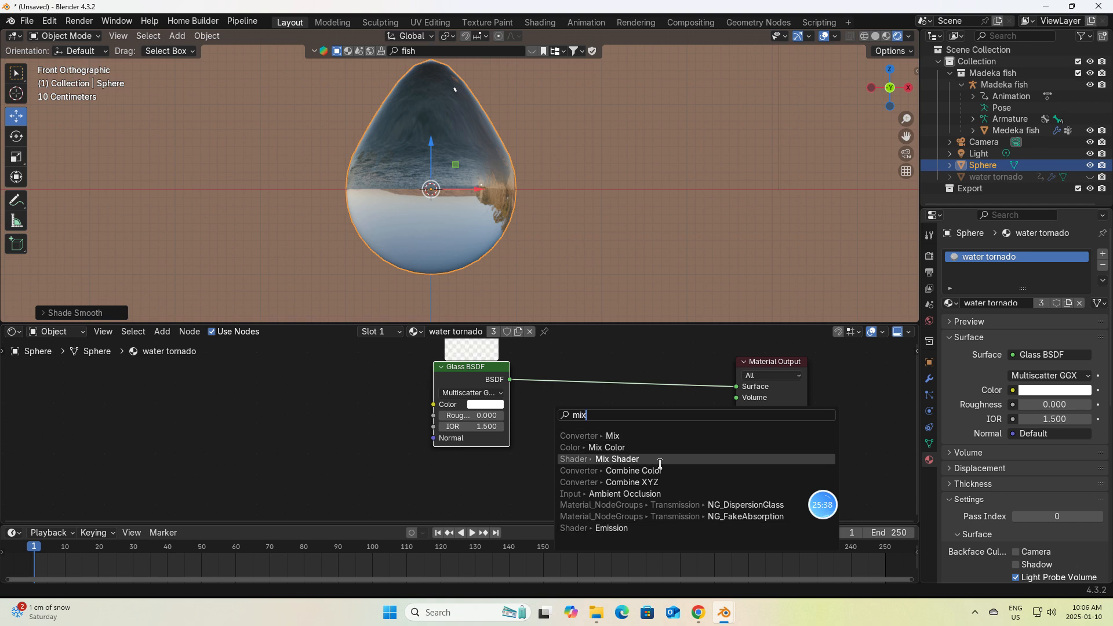
pyautogui.click(636, 459)
pyautogui.click(643, 409)
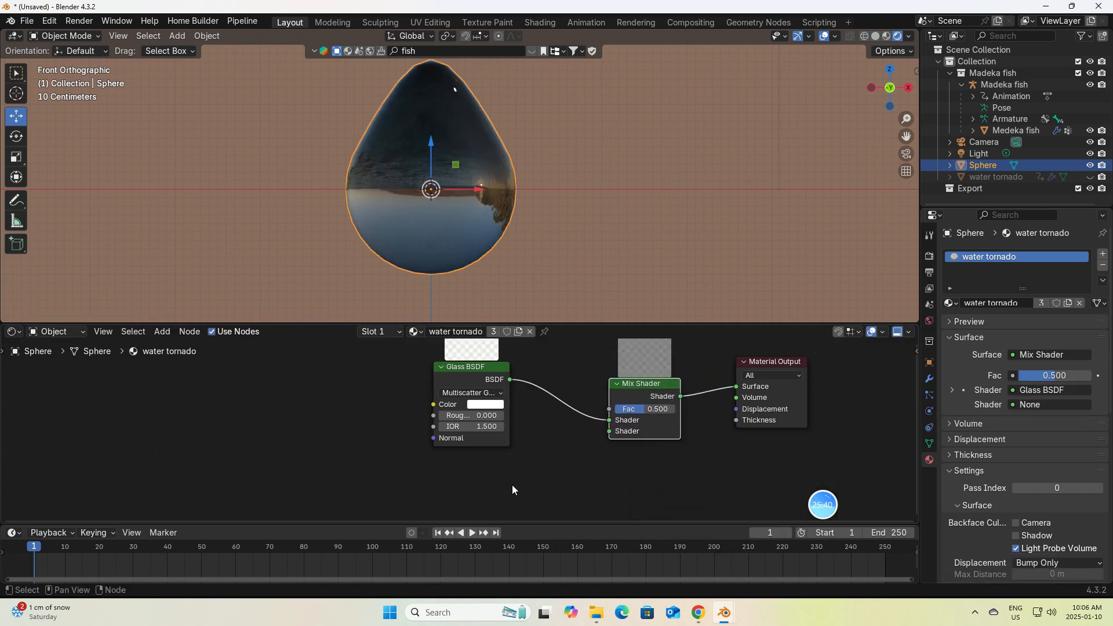
# Add a Transparent BSDF, connect it to the Mix Shader's second shader input and set the mix factor to 0.833
pyautogui.hotkey('shift', 'a')
pyautogui.click(486, 426)
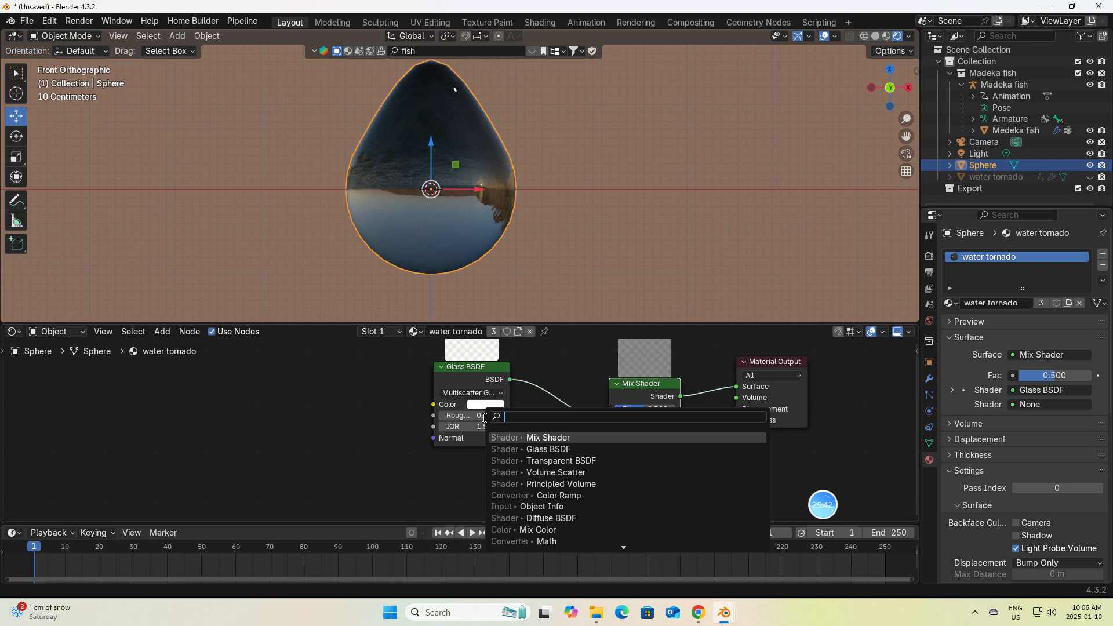
pyautogui.write('tra')
pyautogui.click(561, 450)
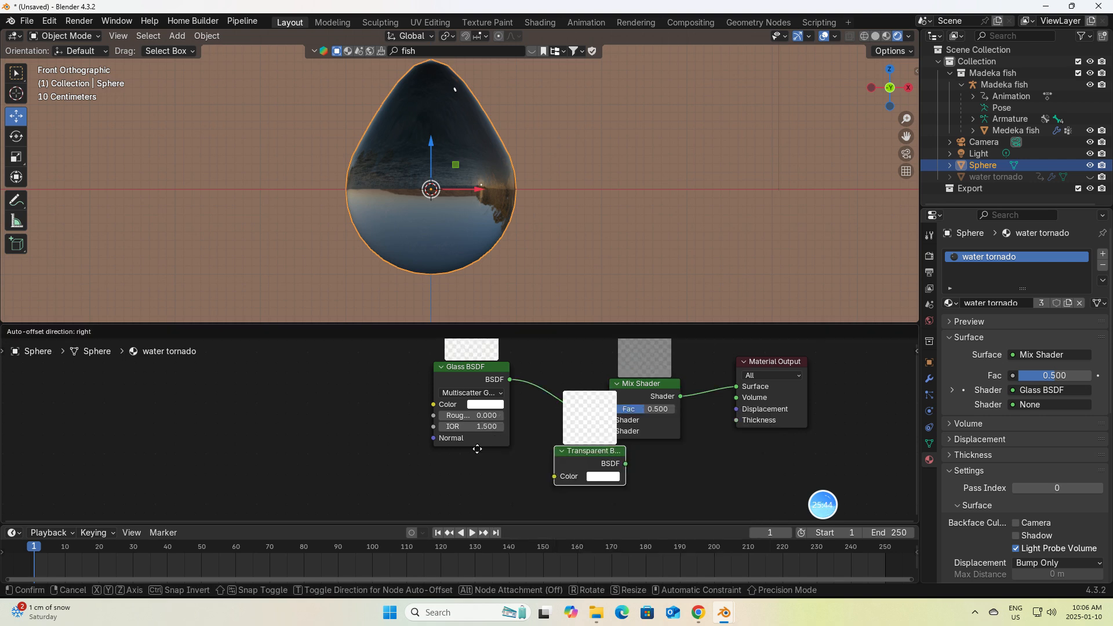
pyautogui.click(393, 493)
pyautogui.moveTo(420, 488); pyautogui.dragTo(641, 410)
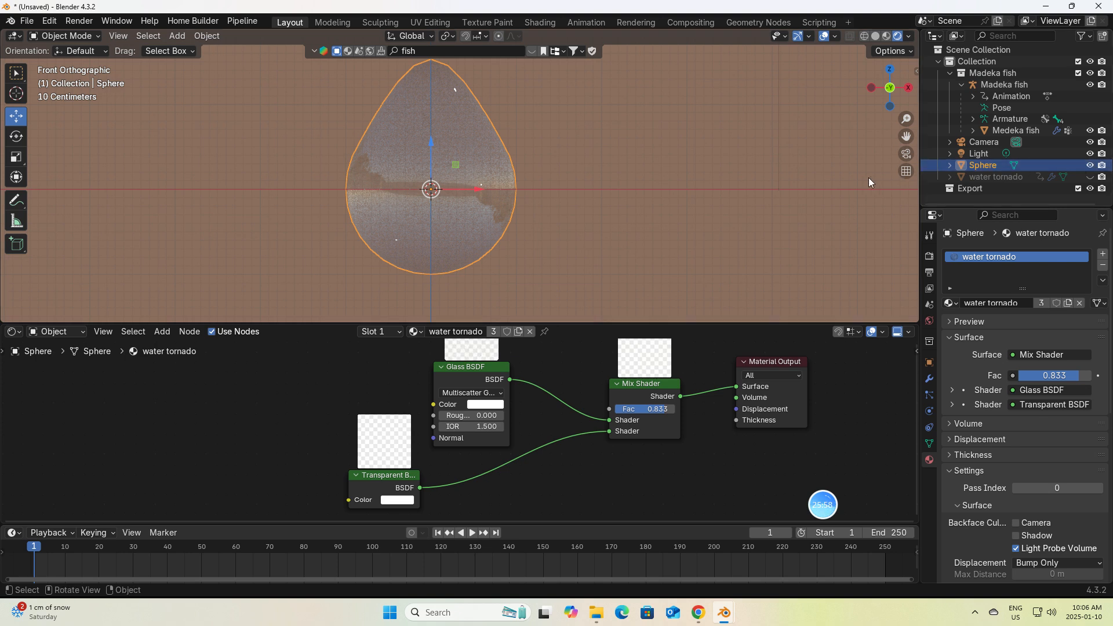
# Show the water tornado in the viewport again and return to the camera view
pyautogui.scroll(-2, 754, 144)
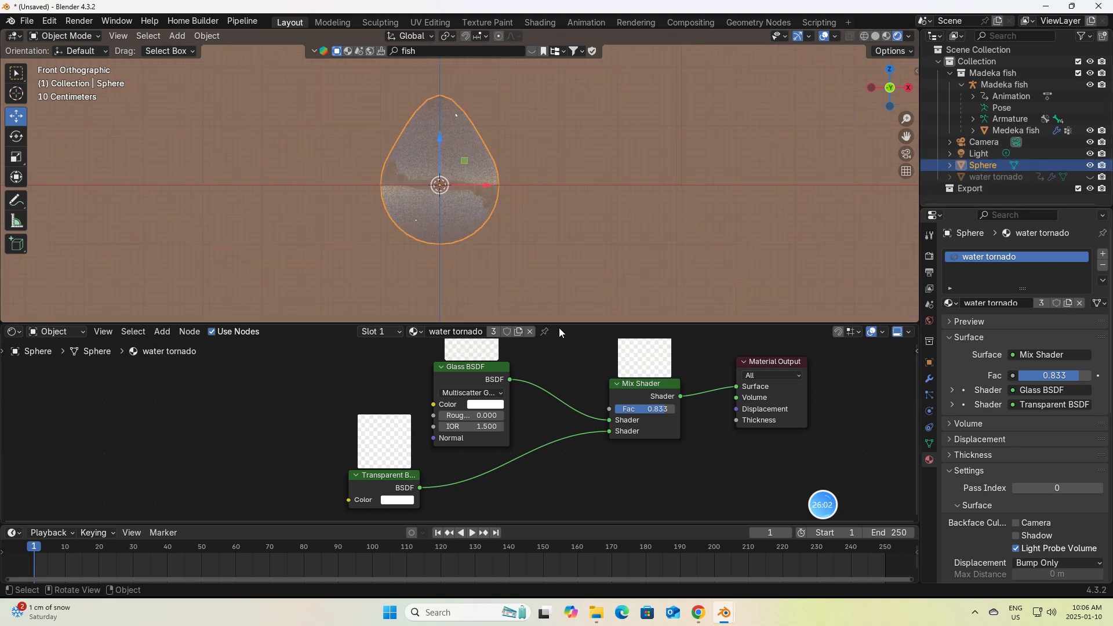
pyautogui.moveTo(559, 323); pyautogui.dragTo(559, 476)
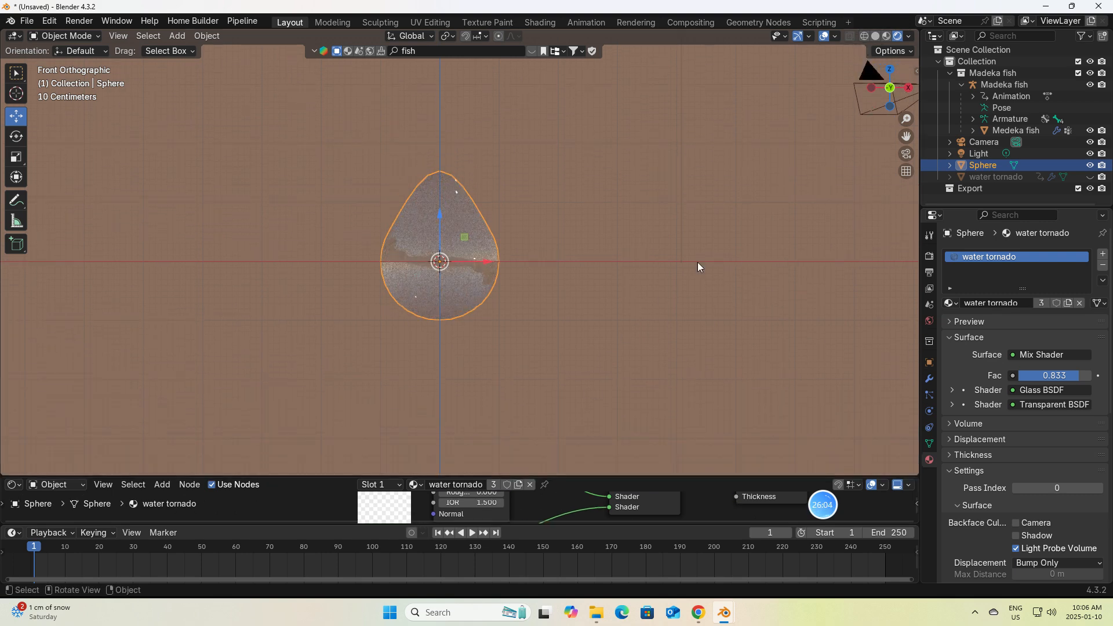
pyautogui.moveTo(698, 262)
pyautogui.mouseDown(button='middle')
pyautogui.moveTo(653, 284)
pyautogui.moveTo(513, 270)
pyautogui.moveTo(659, 270)
pyautogui.moveTo(697, 255)
pyautogui.mouseUp(button='middle')
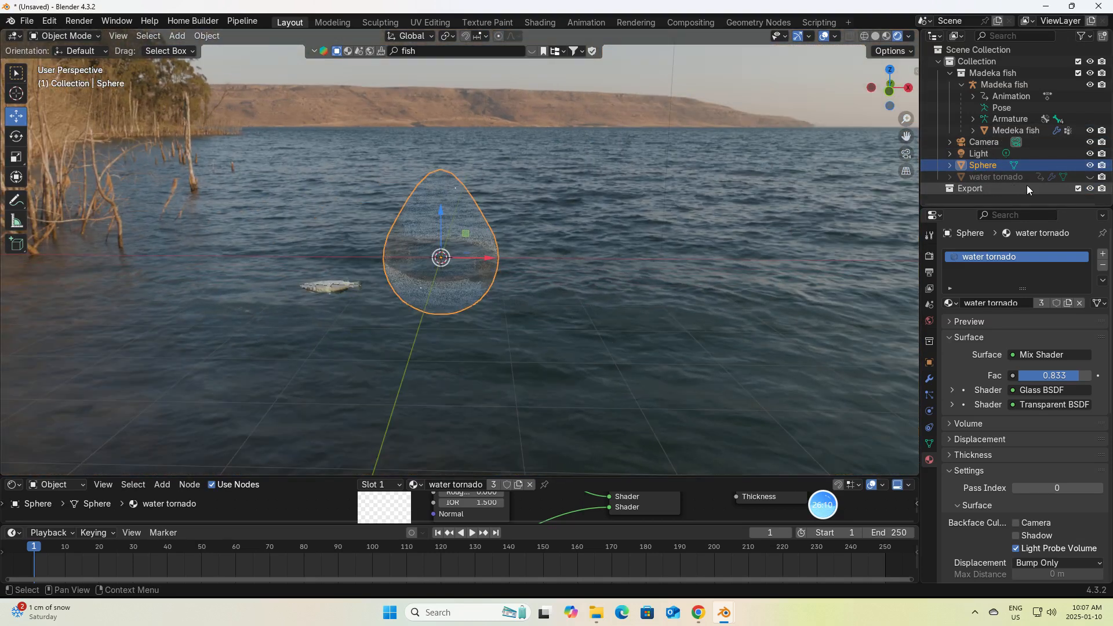
pyautogui.click(1090, 177)
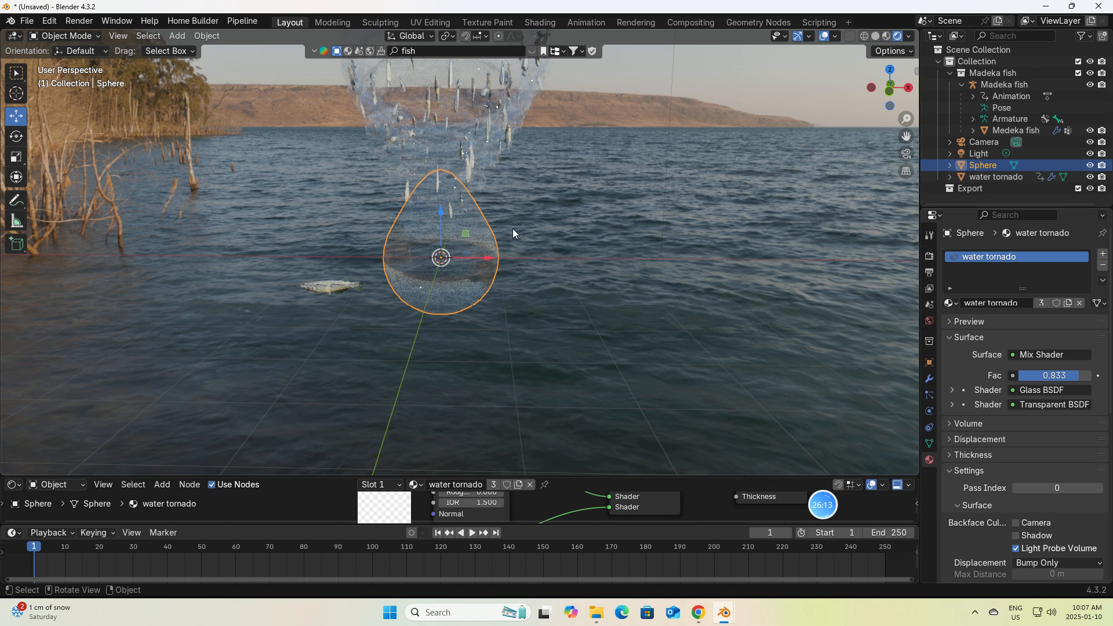
pyautogui.moveTo(905, 134); pyautogui.dragTo(879, 270)
pyautogui.click(907, 156)
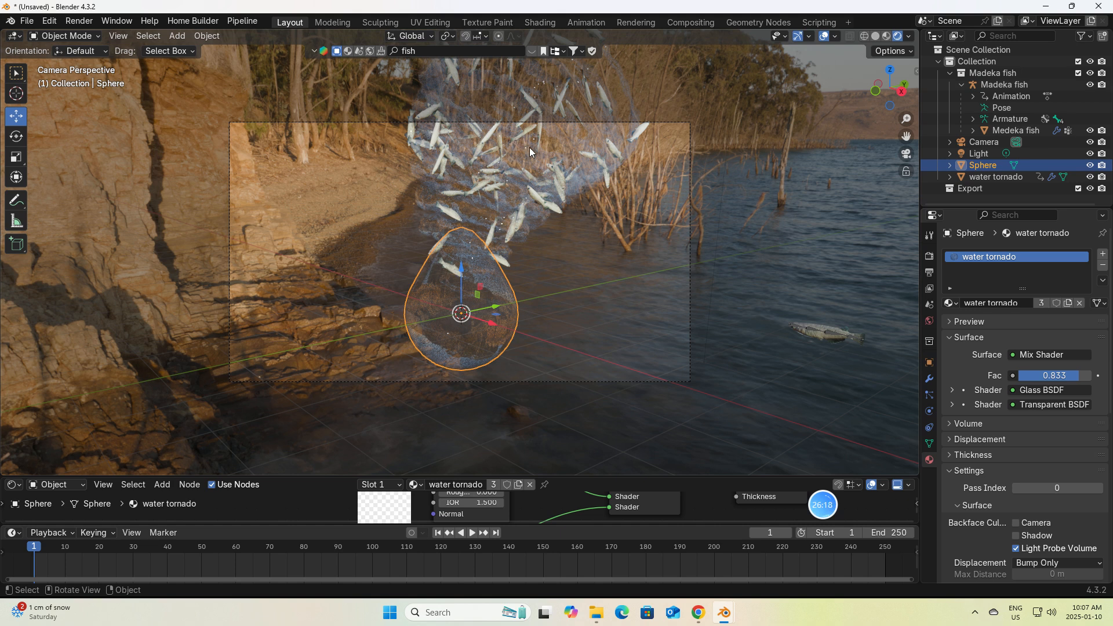
# Set the Mix Shader factor to 0.292 and move the teardrop away from the tornado, outside the camera frame
pyautogui.moveTo(554, 478); pyautogui.dragTo(577, 370)
pyautogui.moveTo(645, 431); pyautogui.dragTo(611, 431)
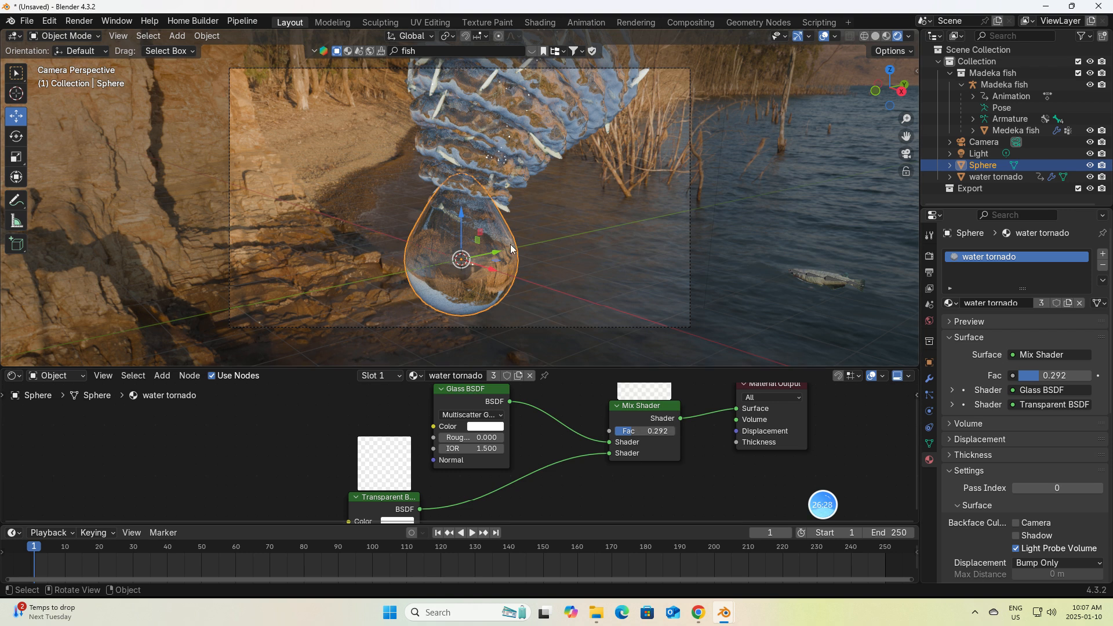
pyautogui.moveTo(495, 255); pyautogui.dragTo(834, 182)
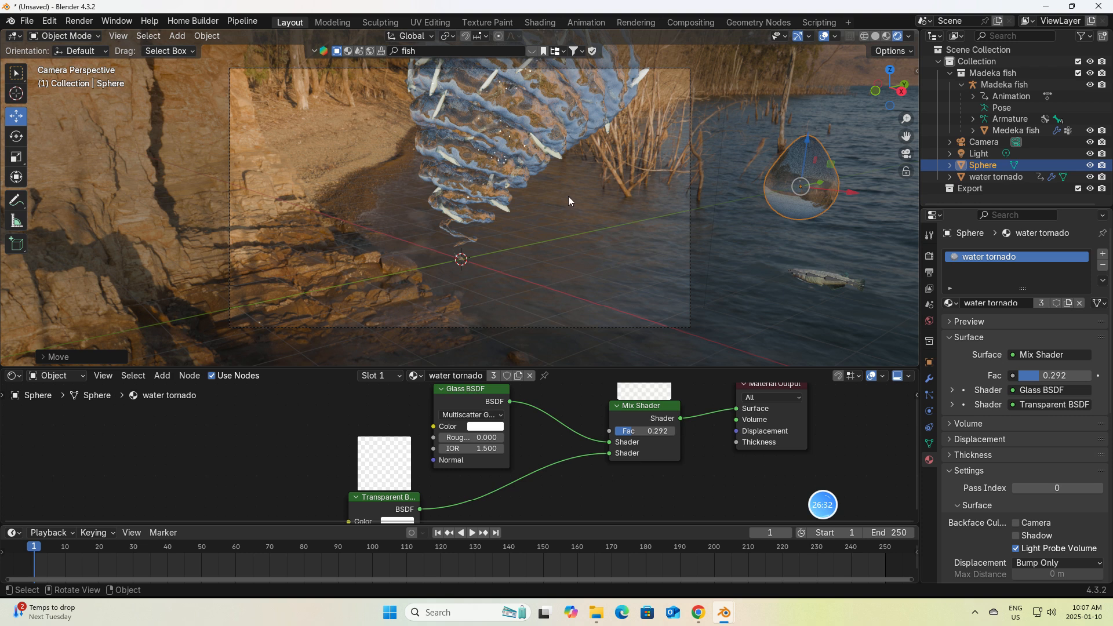
# Add a third particle system to the water tornado with emission number 588 and end frame 250
pyautogui.click(539, 124)
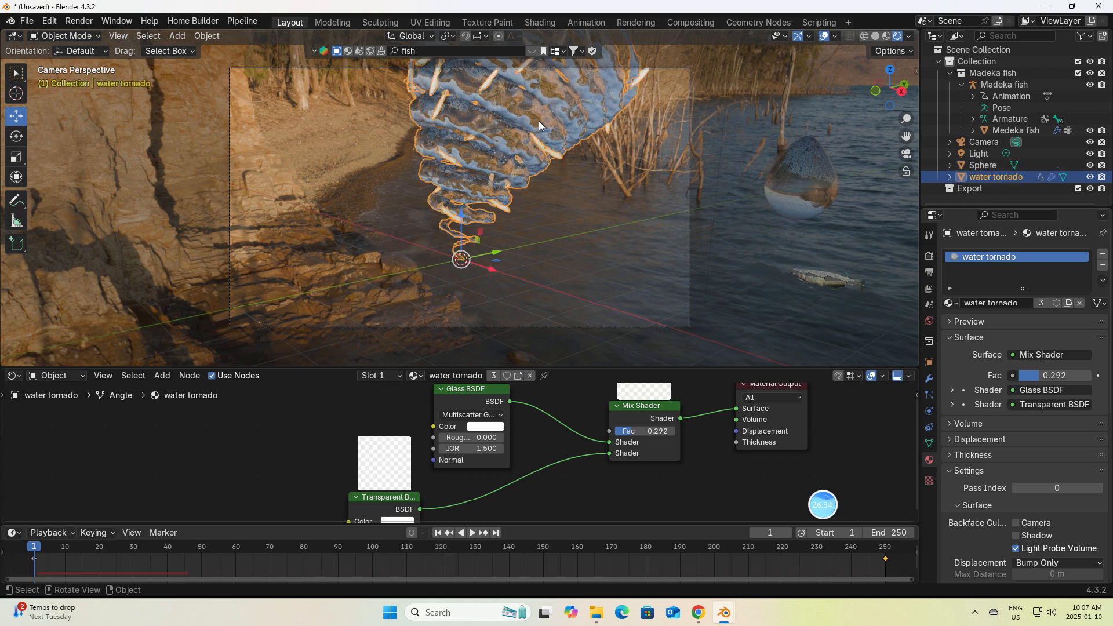
pyautogui.click(929, 395)
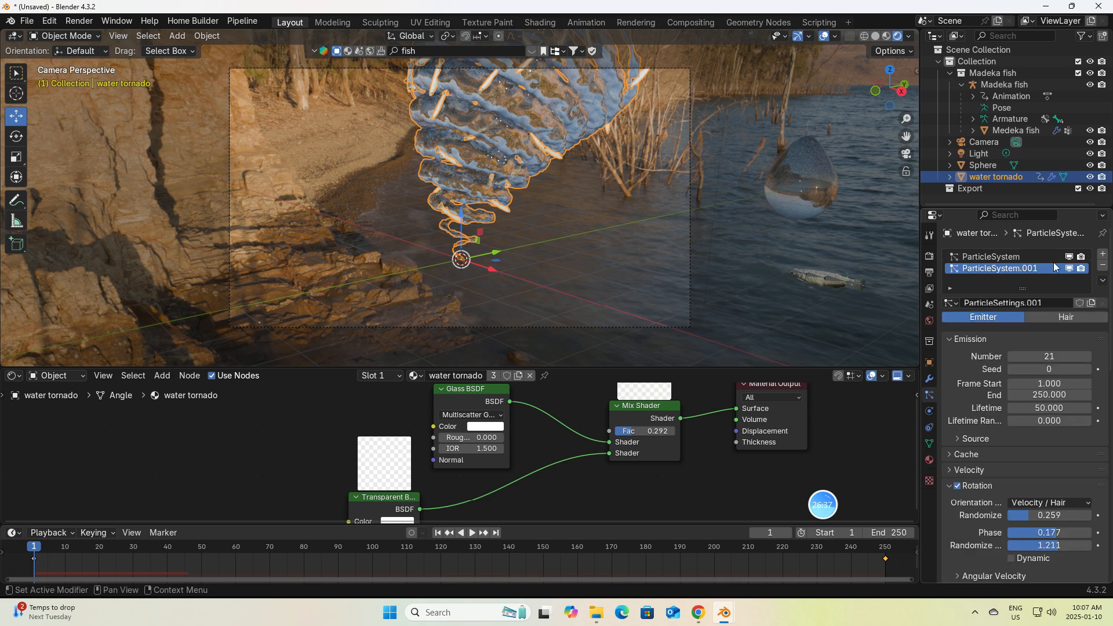
pyautogui.click(1103, 256)
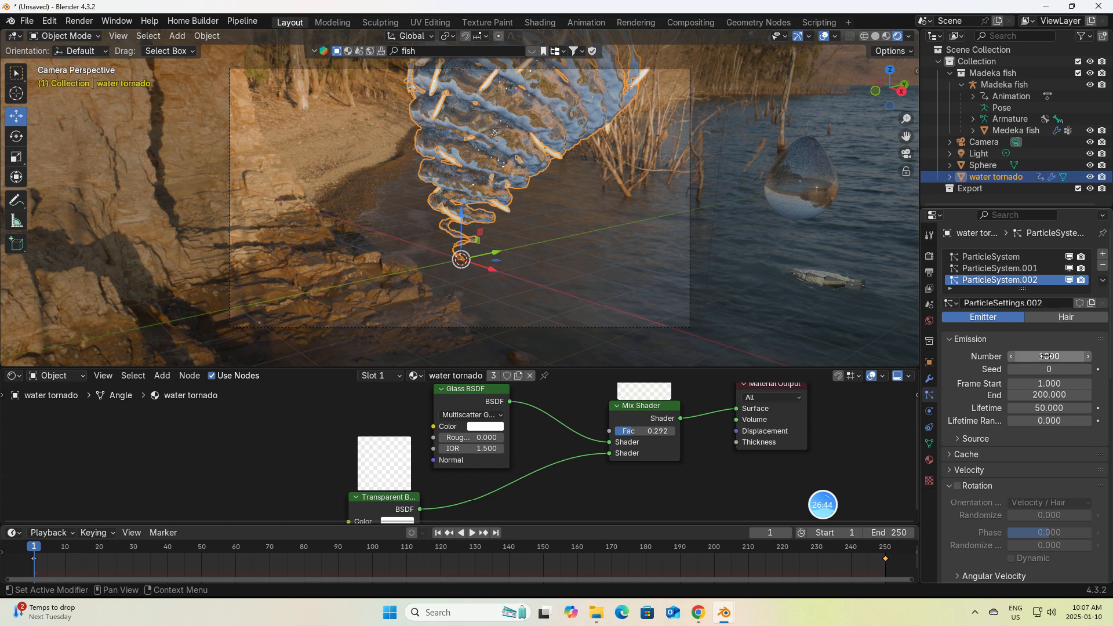
pyautogui.moveTo(1047, 356); pyautogui.dragTo(1011, 356)
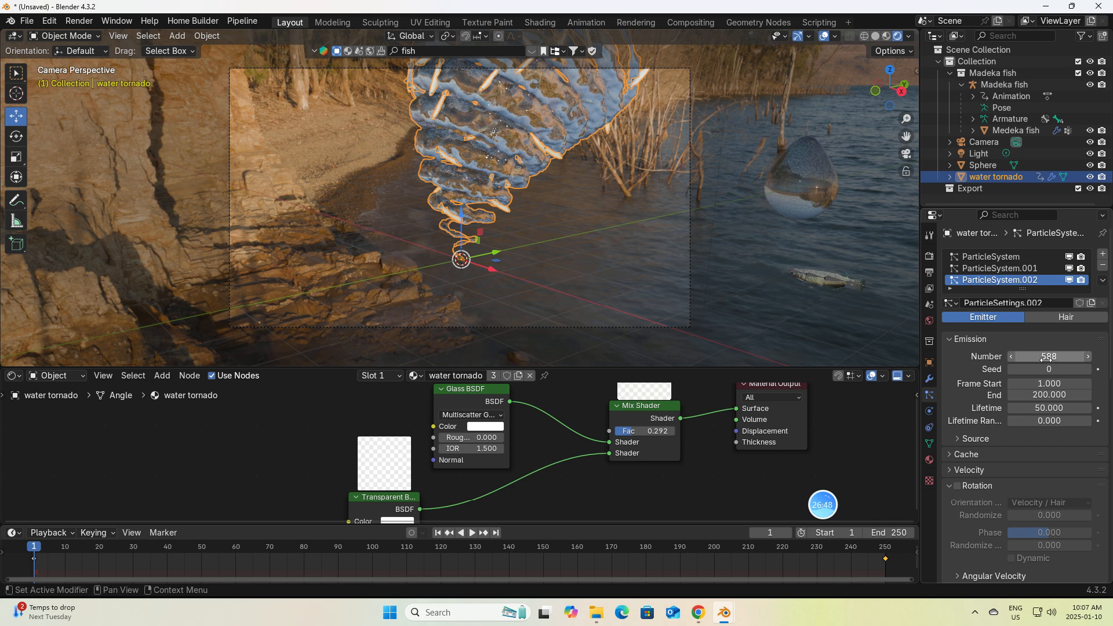
pyautogui.click(1055, 395)
pyautogui.press('BackSpace')
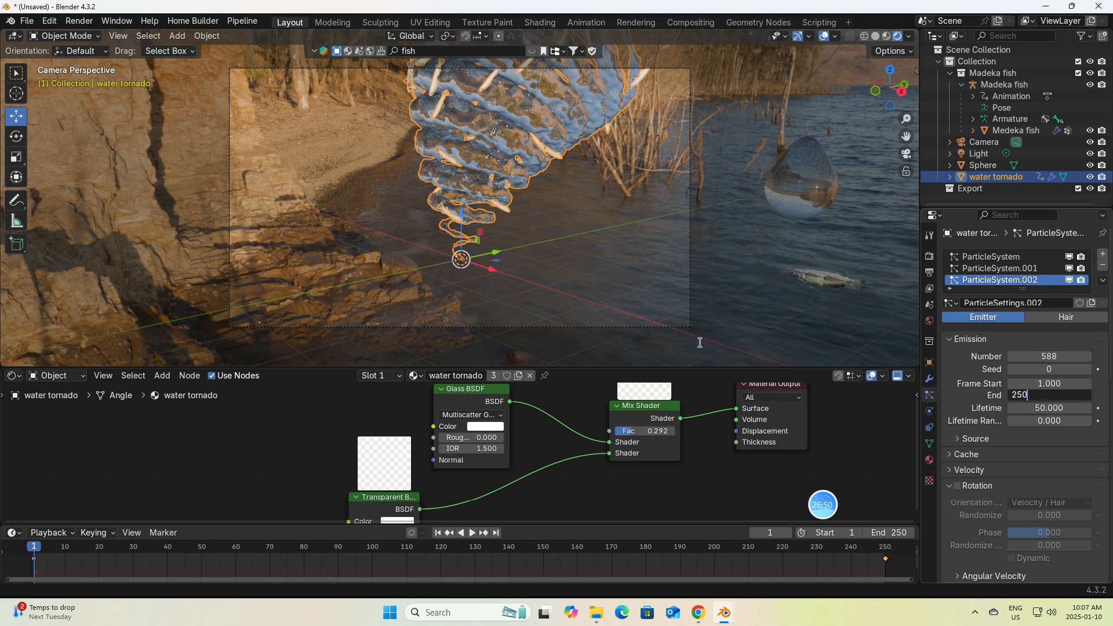
pyautogui.write('250')
pyautogui.press('Return')
# Set the third particle system of the water tornado to render as Object
pyautogui.scroll(-6, 987, 461)
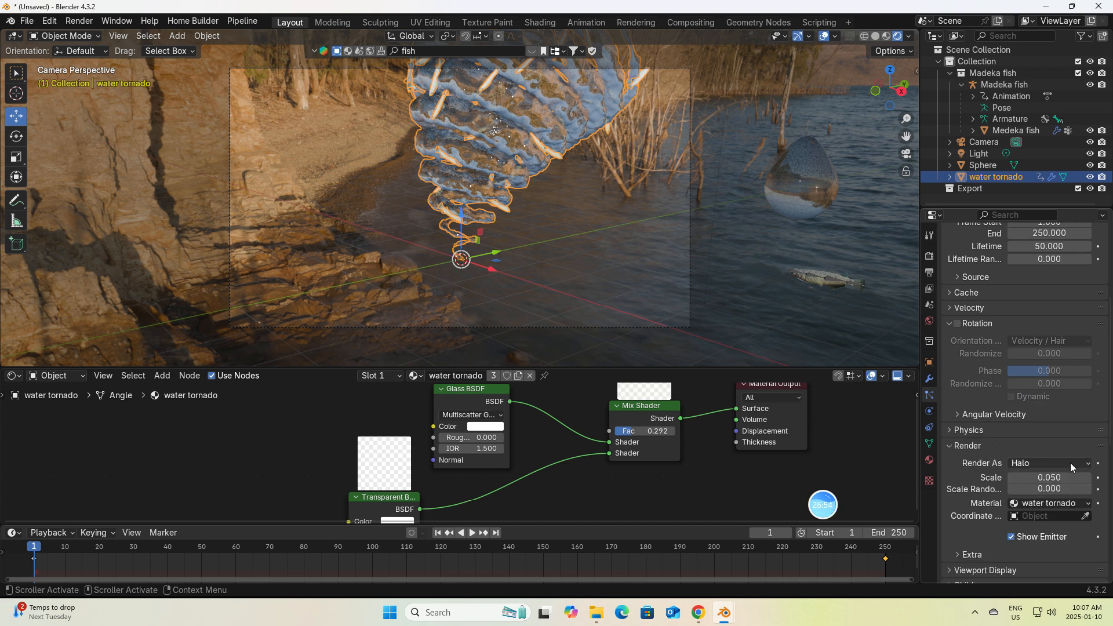
pyautogui.click(1088, 465)
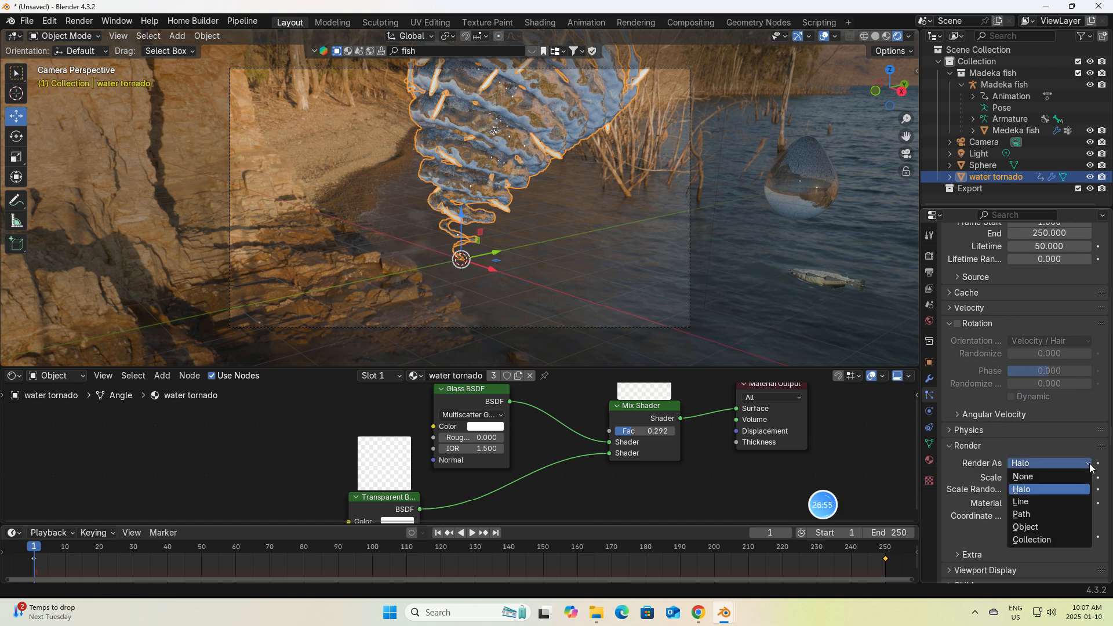
pyautogui.click(1027, 526)
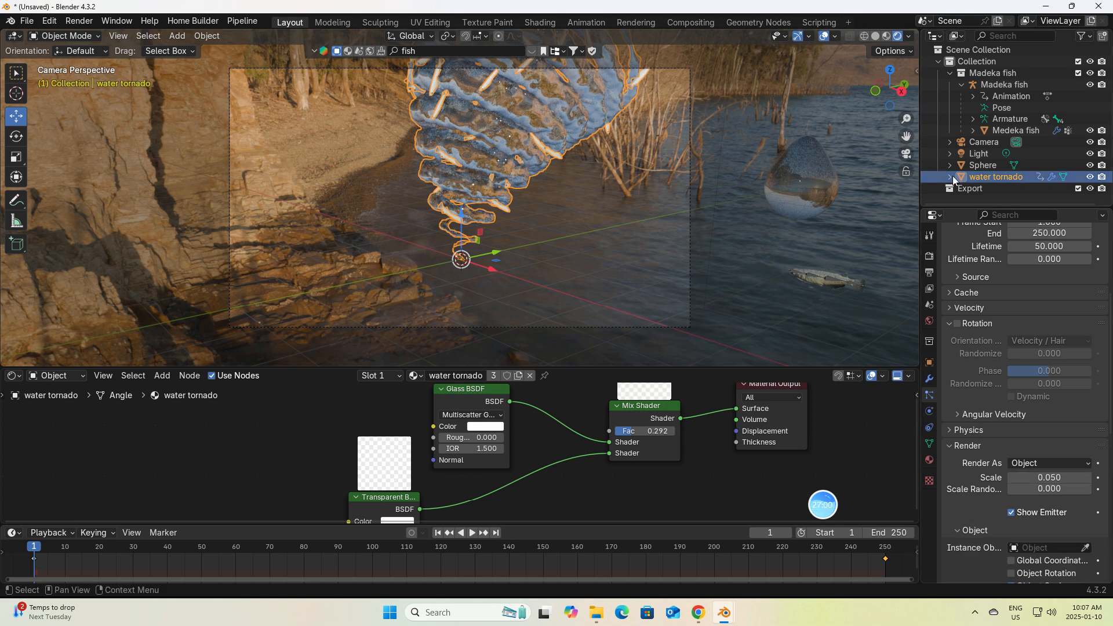
# Rename the teardrop-shaped Sphere object as "water drop"
pyautogui.doubleClick(982, 165)
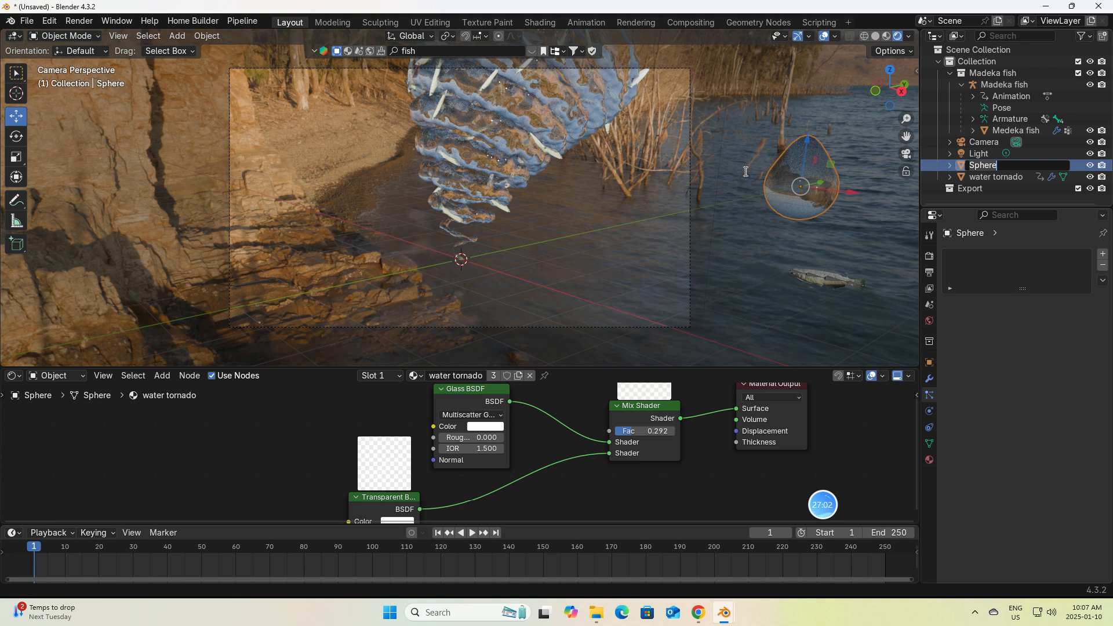
pyautogui.press('BackSpace')
pyautogui.press('Return')
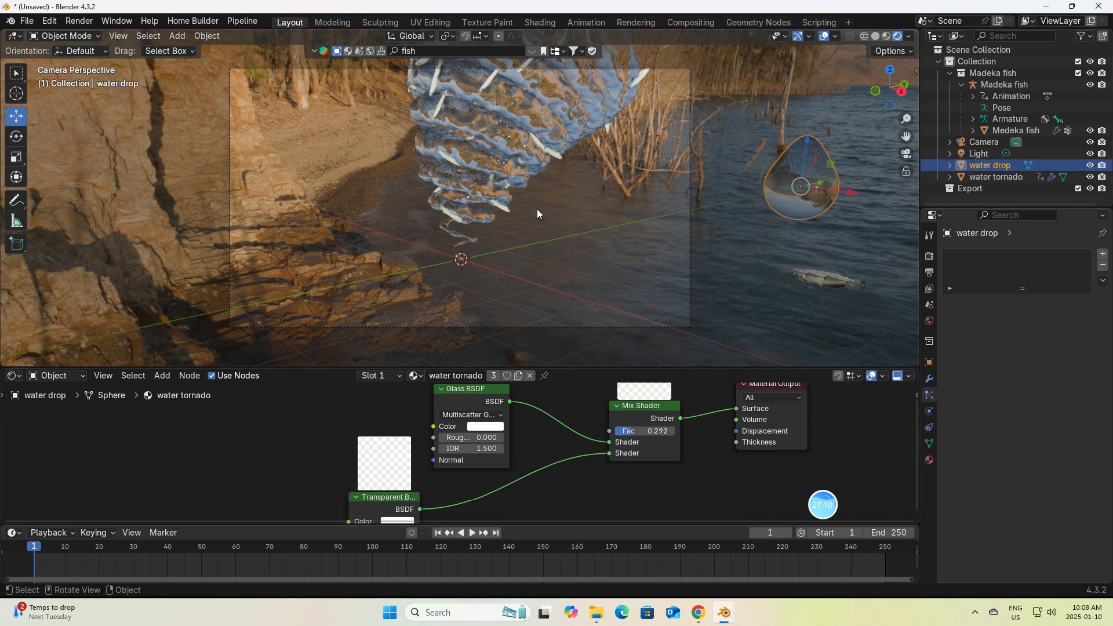
# Enable rotation for the water tornado's third particle system and assign the water drop as its instance object
pyautogui.click(503, 164)
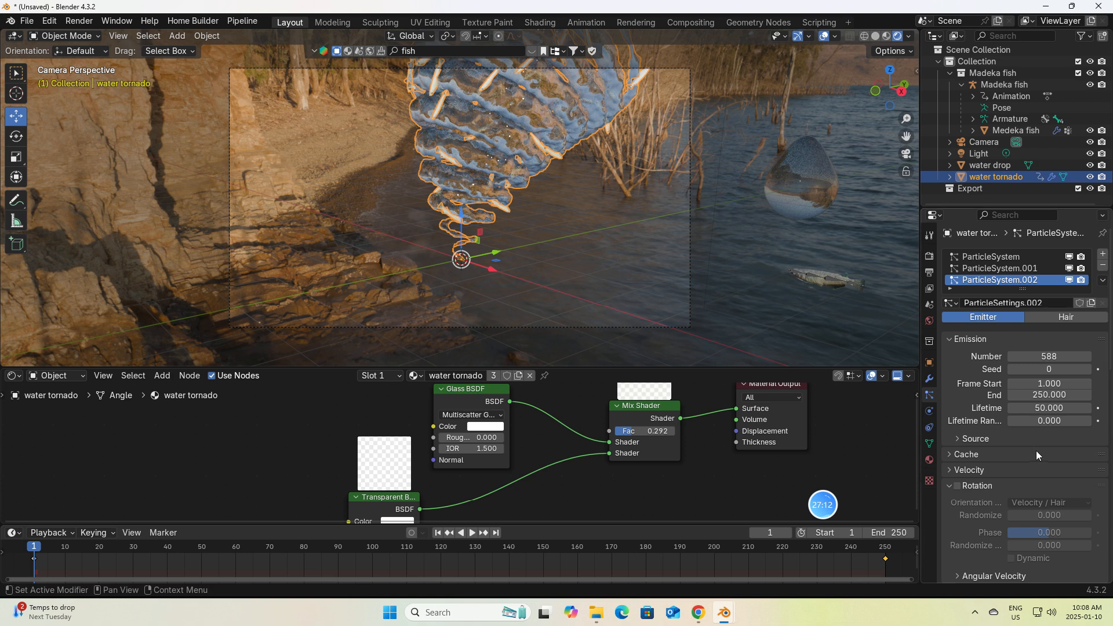
pyautogui.scroll(-5, 1040, 456)
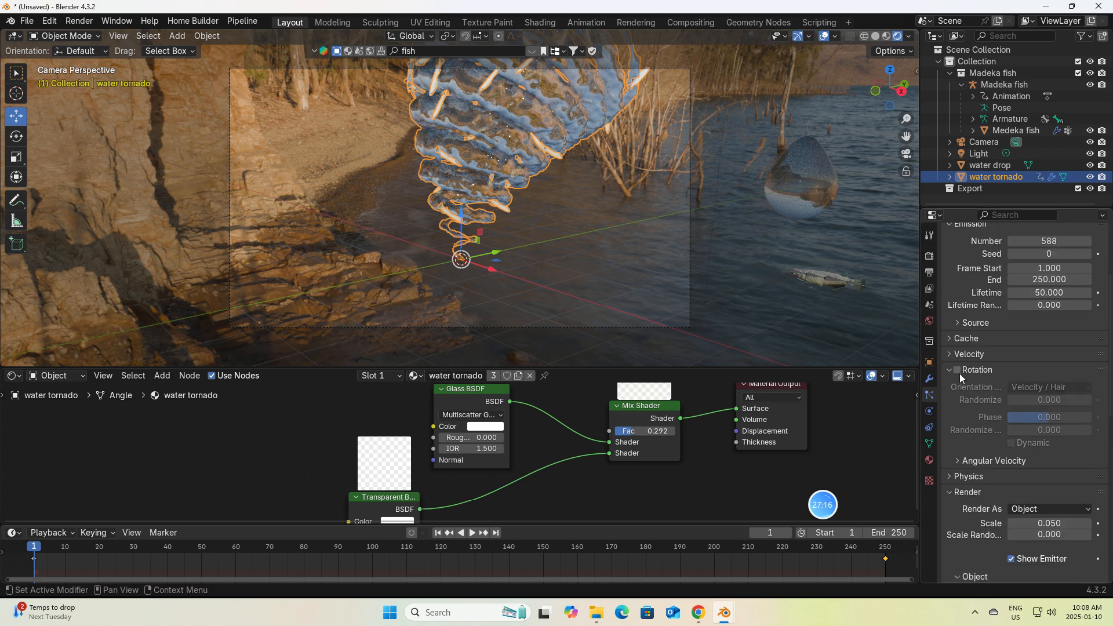
pyautogui.click(957, 370)
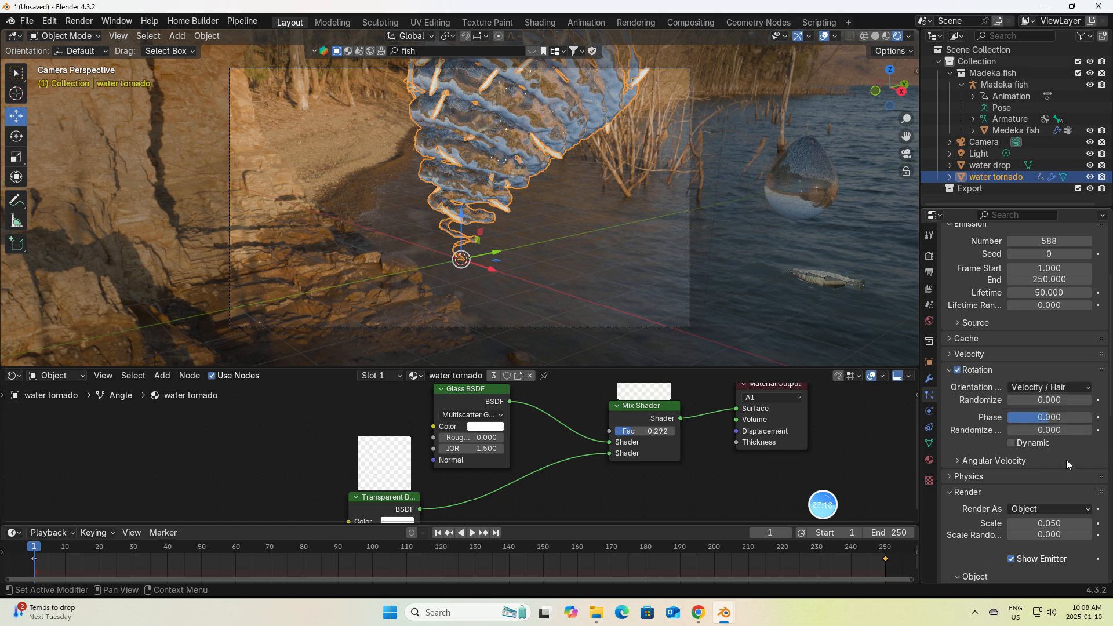
pyautogui.scroll(-1, 1066, 460)
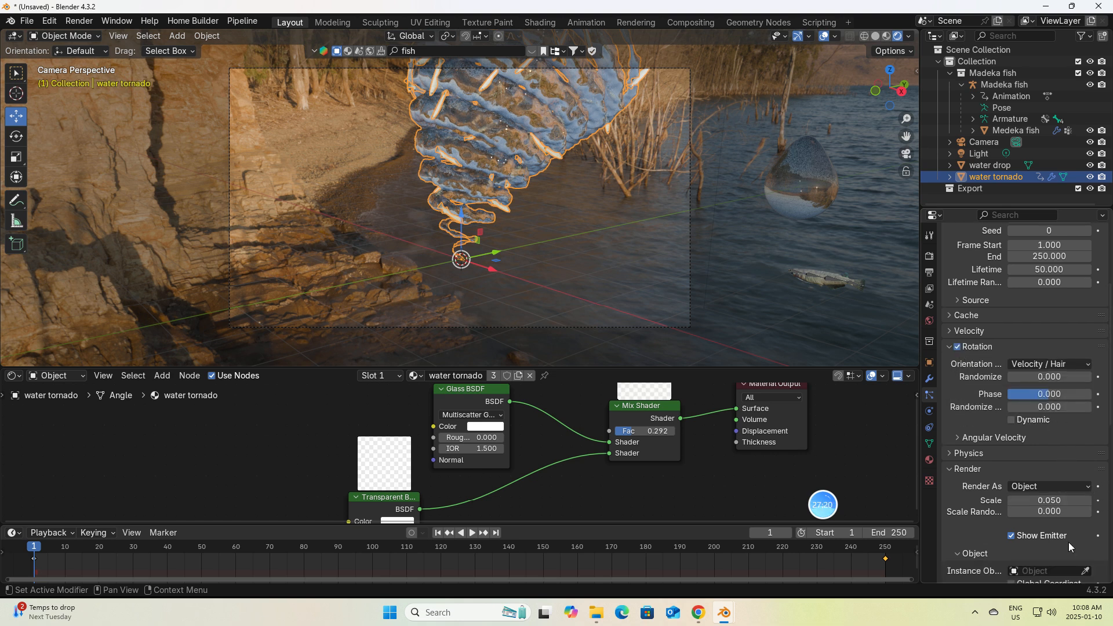
pyautogui.scroll(-3, 1069, 542)
pyautogui.click(1039, 500)
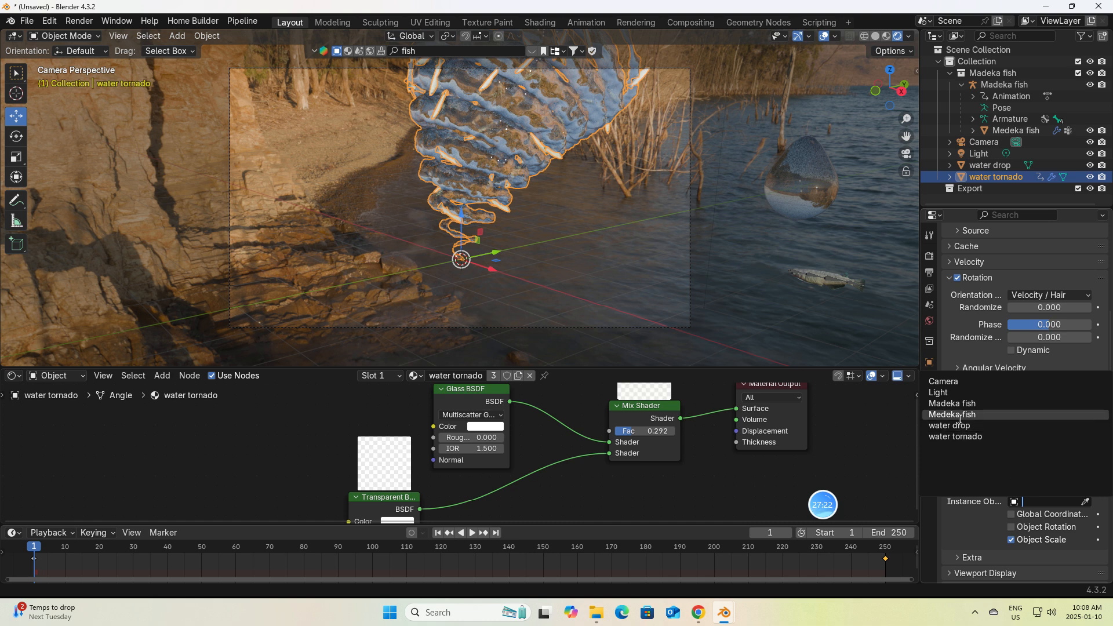
pyautogui.click(996, 425)
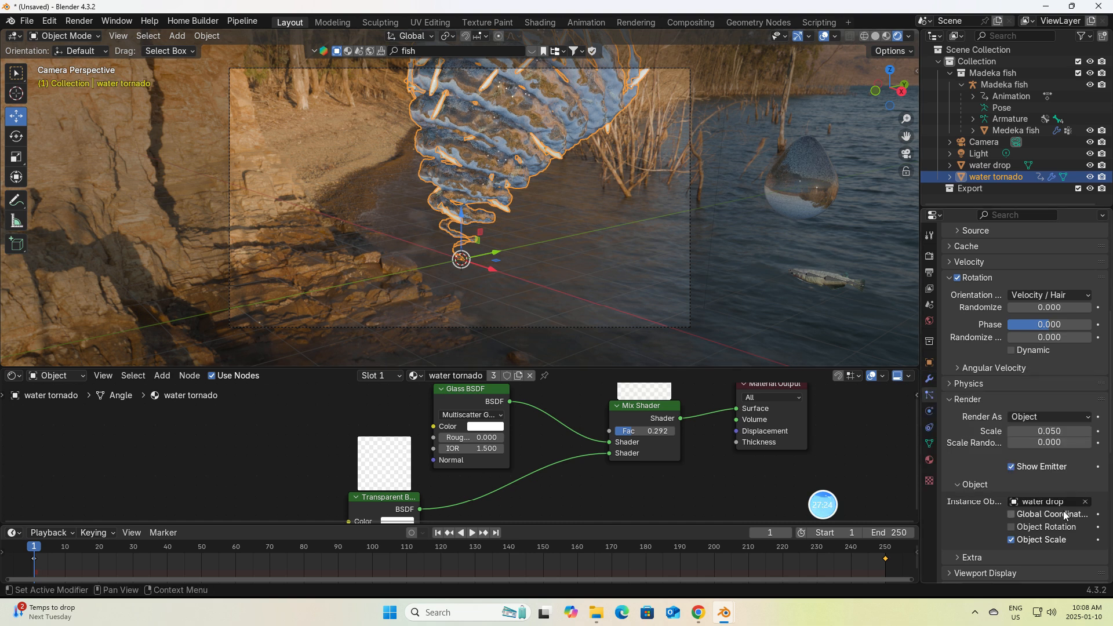
# Play the animation and set the water drop particles' render scale to 0.030, then deselect the tornado
pyautogui.click(473, 533)
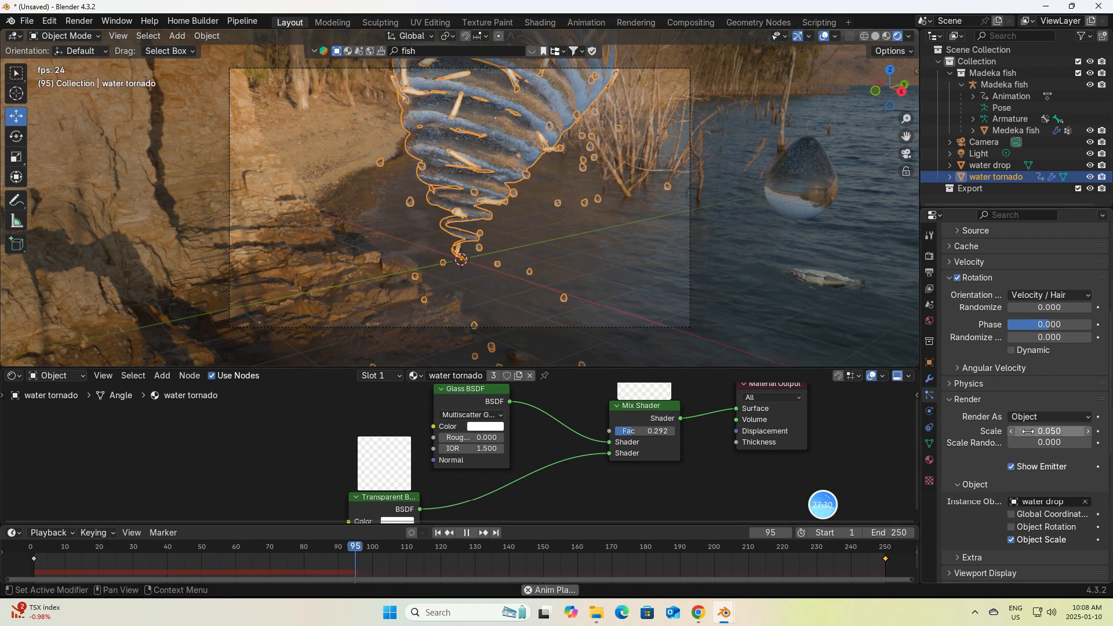
pyautogui.moveTo(1027, 431); pyautogui.dragTo(1008, 431)
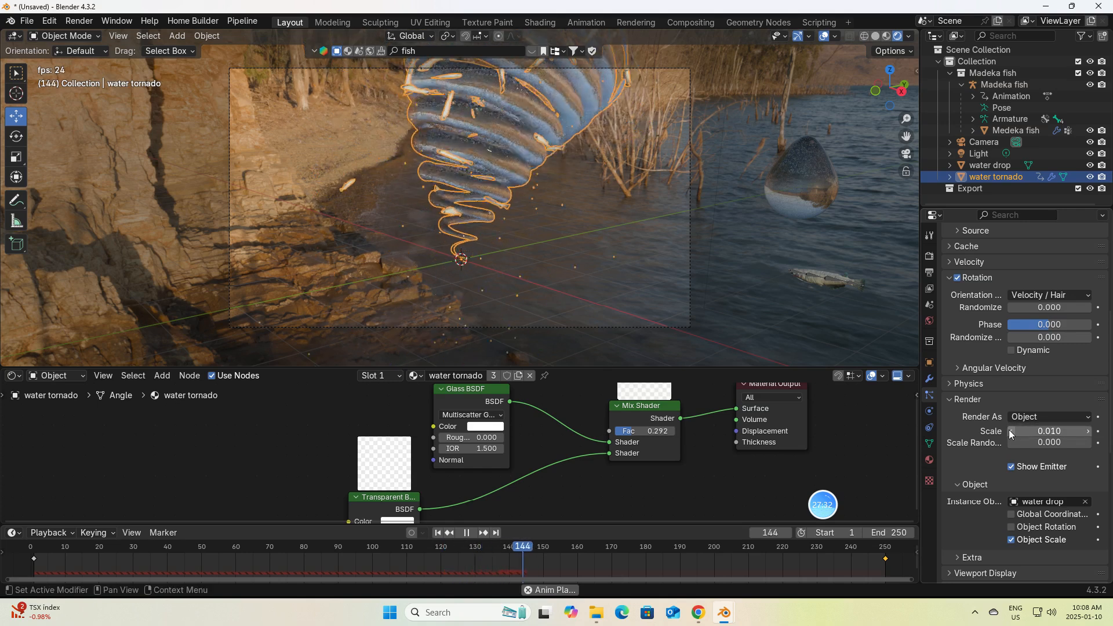
pyautogui.click(1088, 432)
pyautogui.click(1088, 432)
pyautogui.click(738, 249)
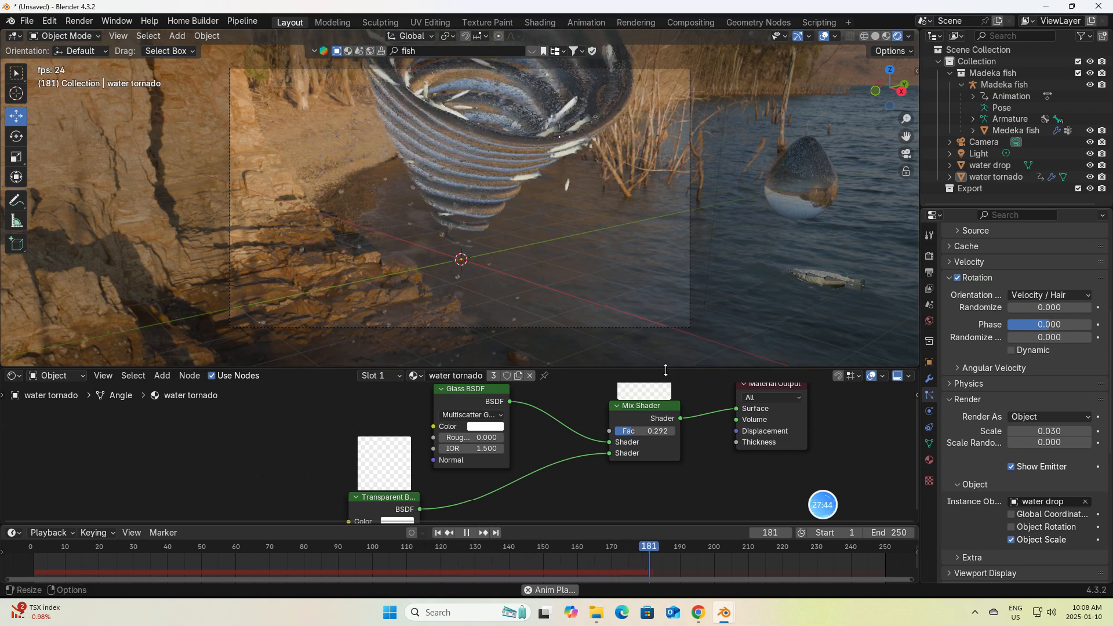
# Enlarge the 3D viewport over the shader editor and stop the animation playback at frame 160
pyautogui.moveTo(666, 370); pyautogui.dragTo(666, 510)
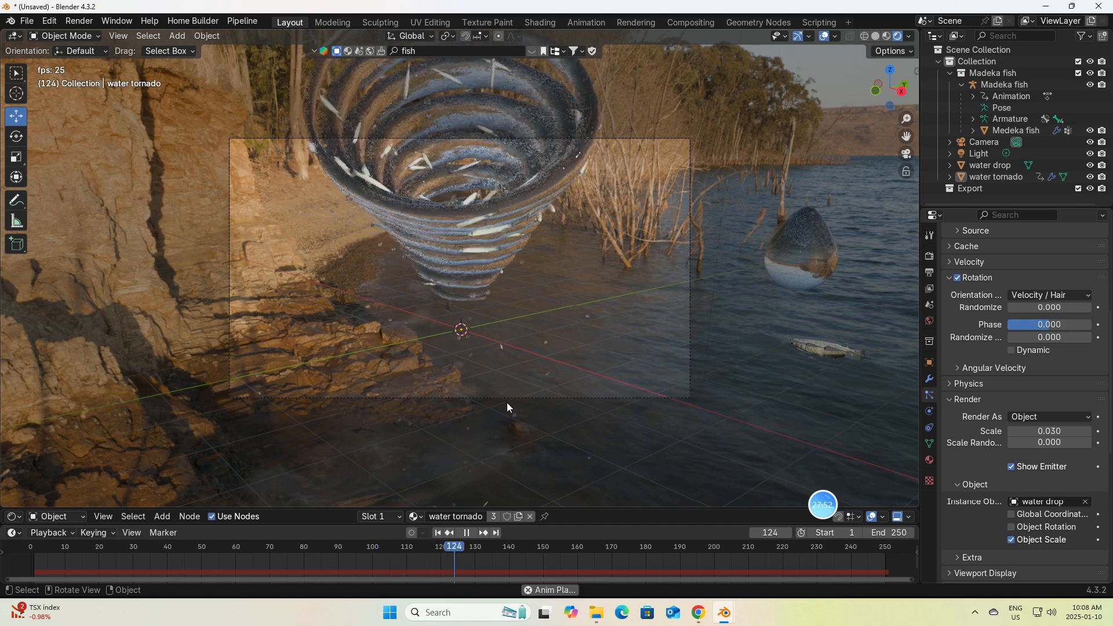
pyautogui.click(467, 534)
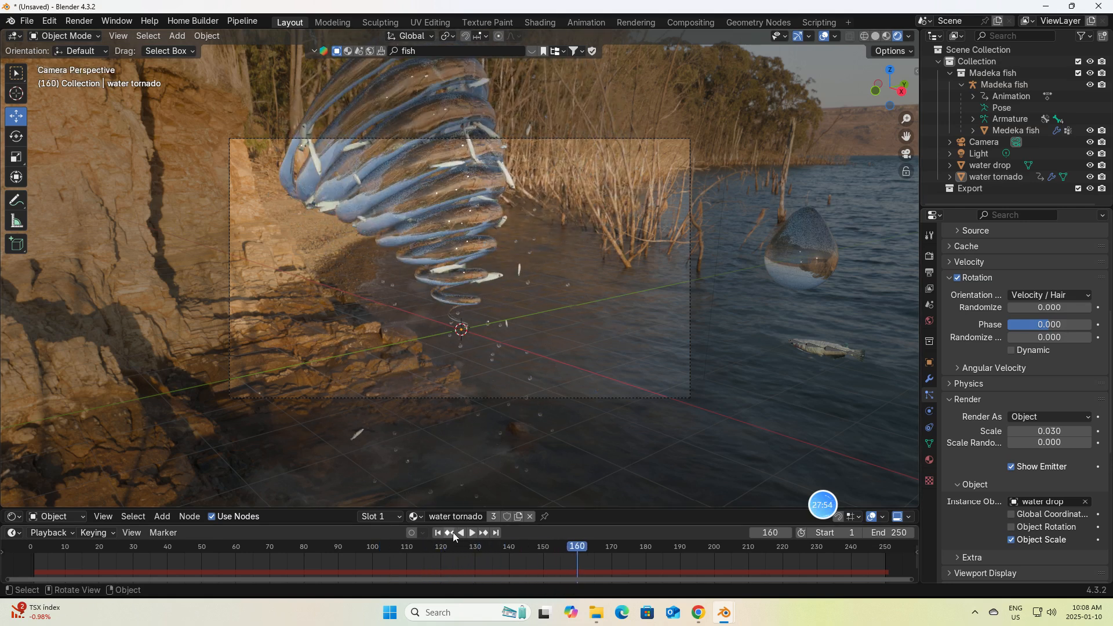
# Render frame 160 as a still image, close the render window and return the timeline to frame 1
pyautogui.click(78, 22)
pyautogui.click(78, 22)
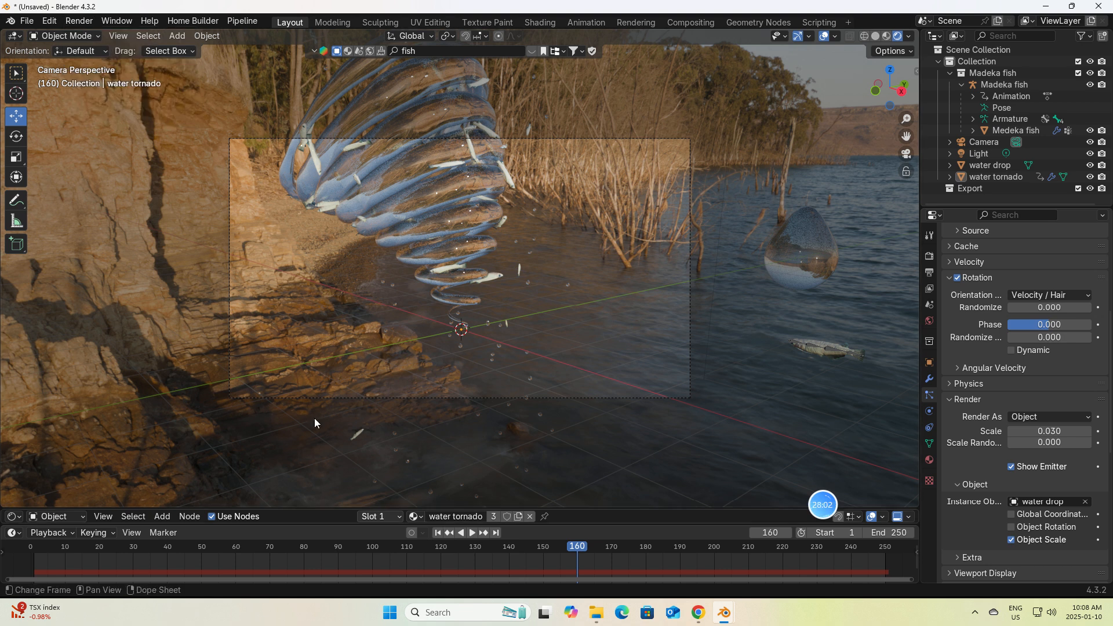
pyautogui.click(79, 22)
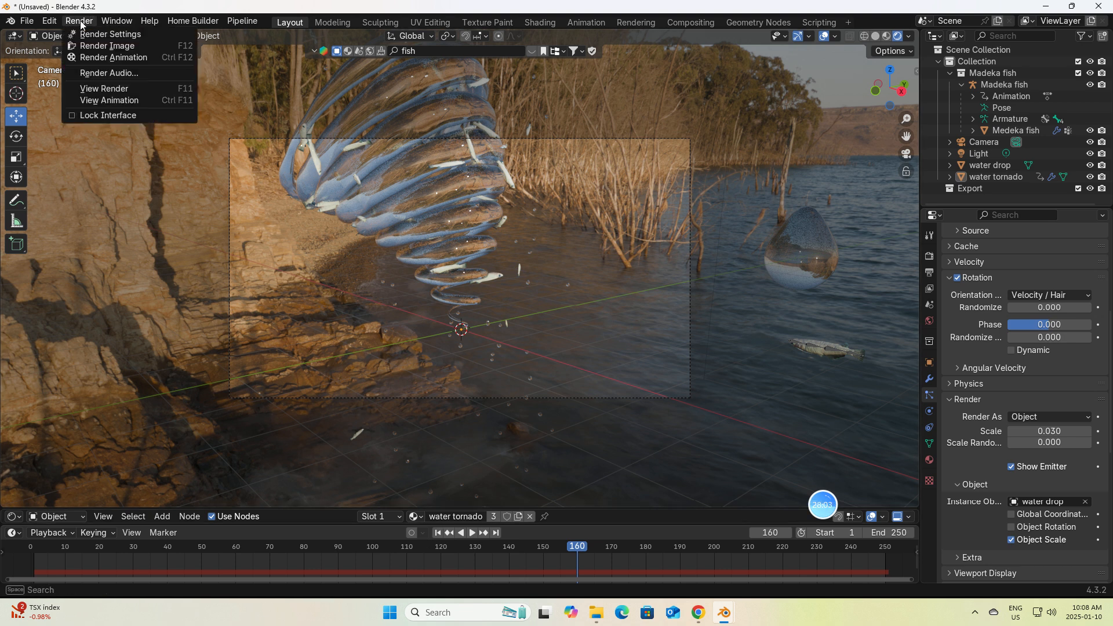
pyautogui.click(106, 45)
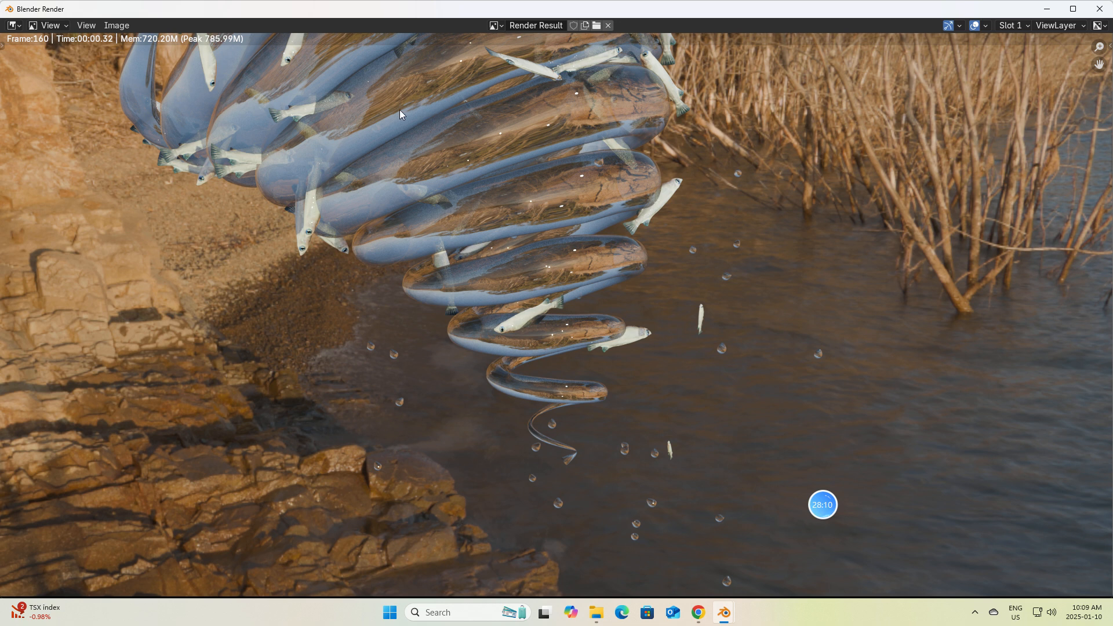
pyautogui.click(1100, 9)
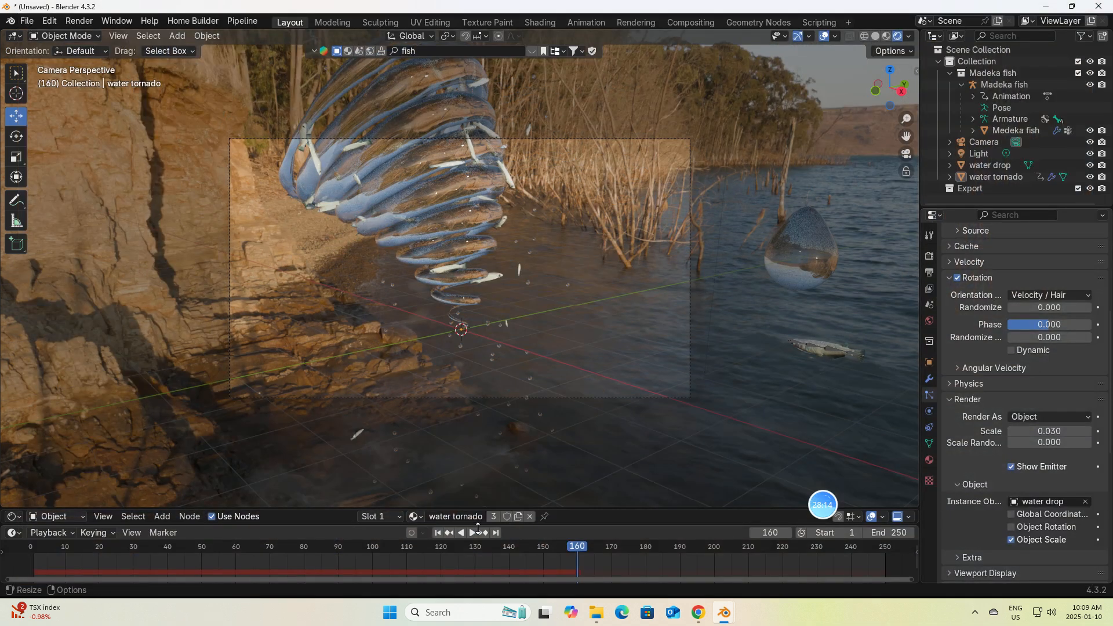
pyautogui.click(439, 532)
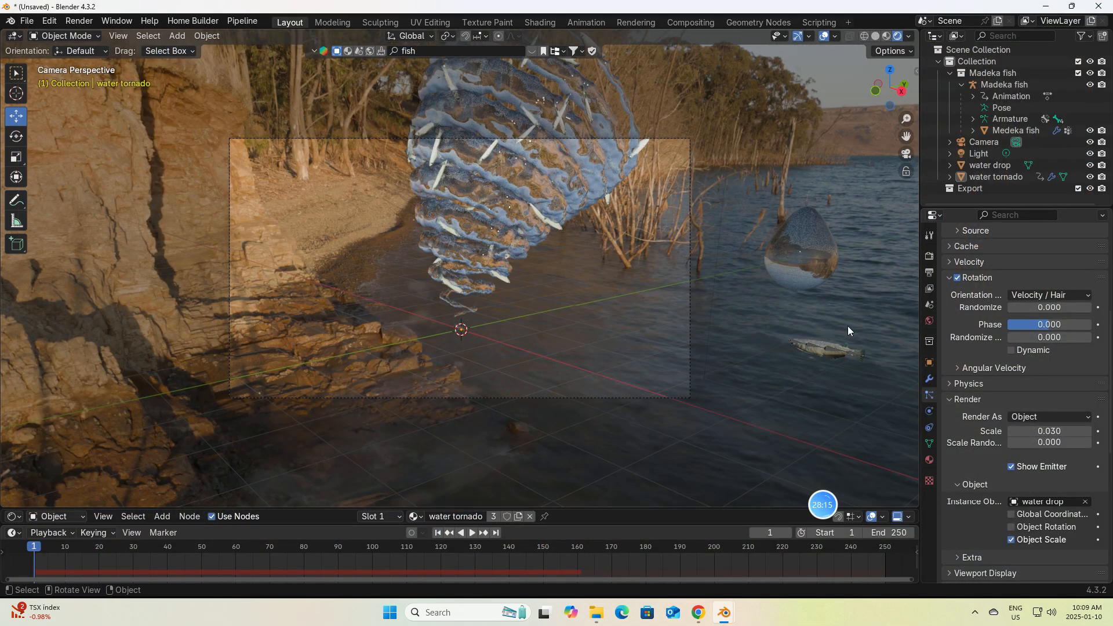
# Browse for the render output location and open the 教程图片和视频 folder inside Downloads
pyautogui.click(929, 272)
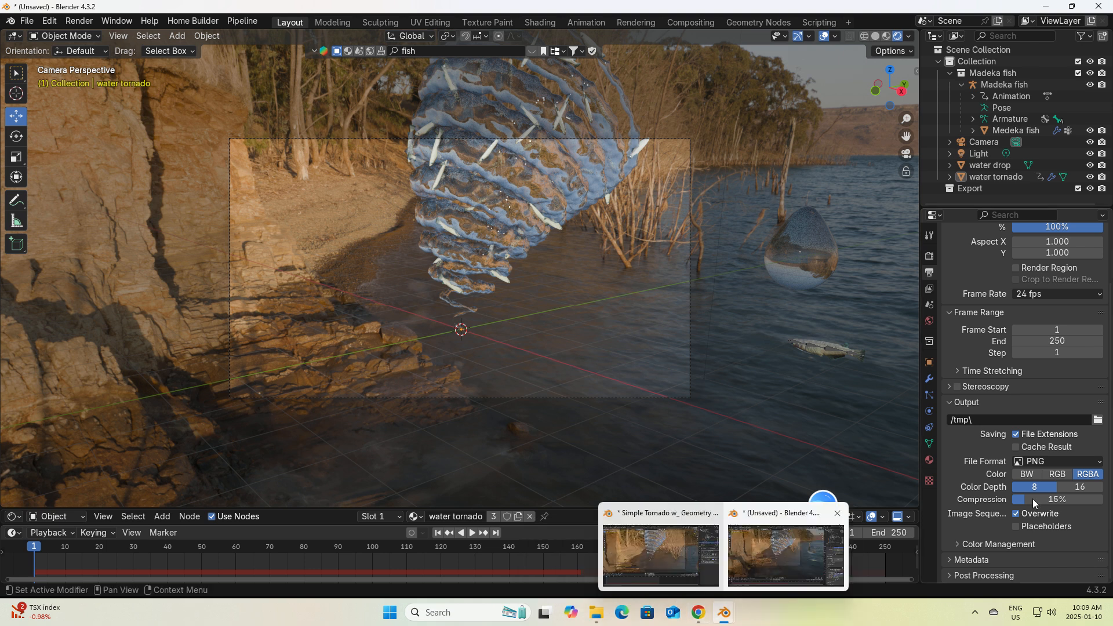
pyautogui.click(1097, 419)
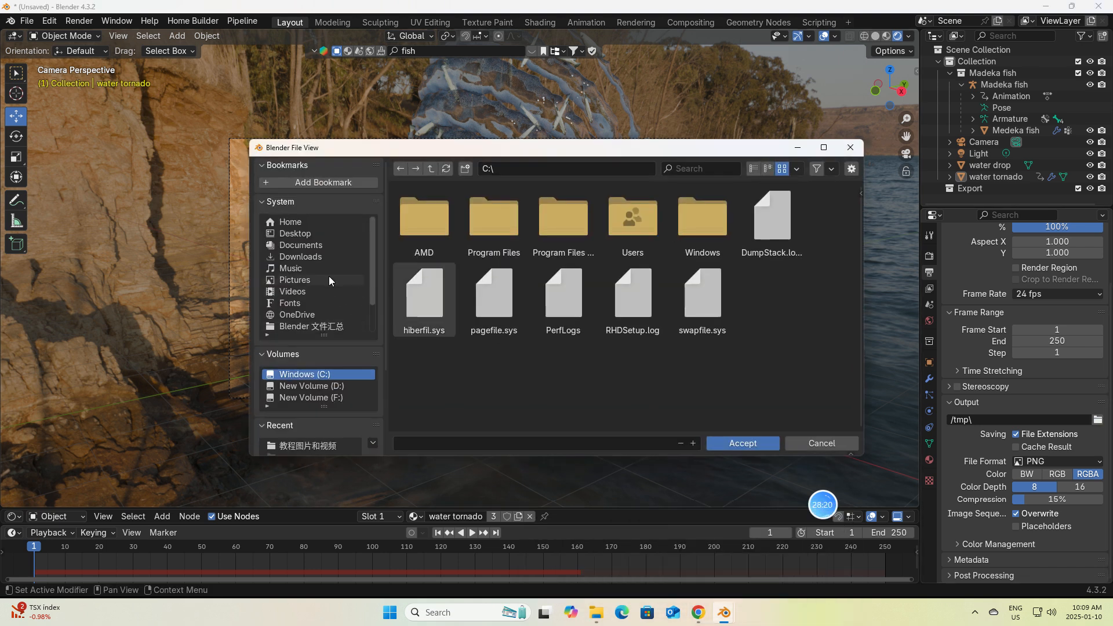
pyautogui.click(318, 257)
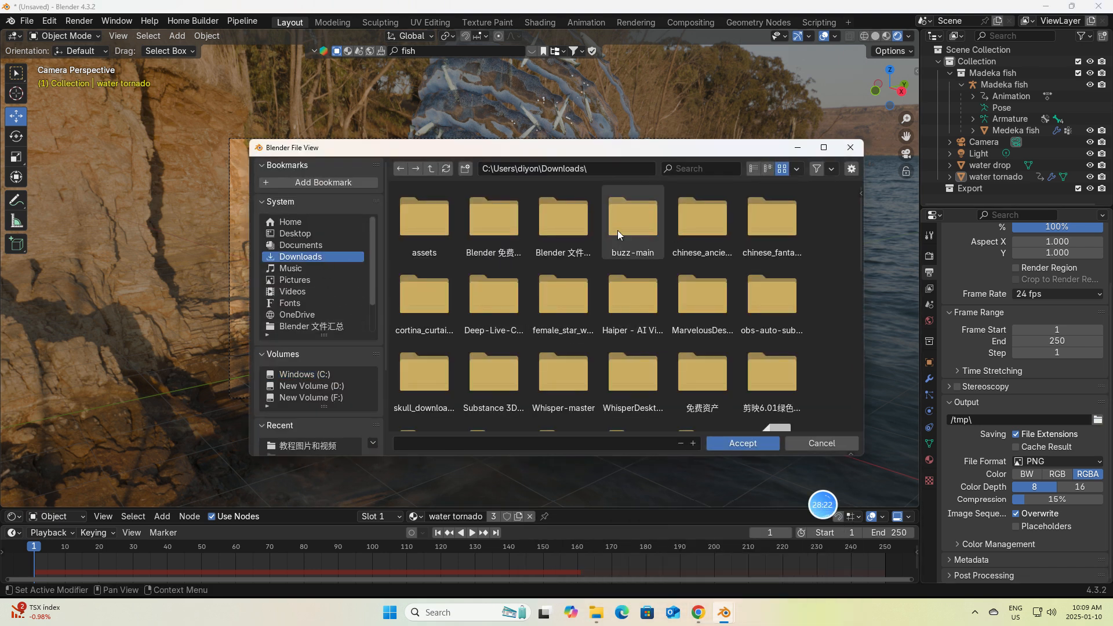
pyautogui.scroll(-2, 613, 301)
pyautogui.scroll(-2, 614, 300)
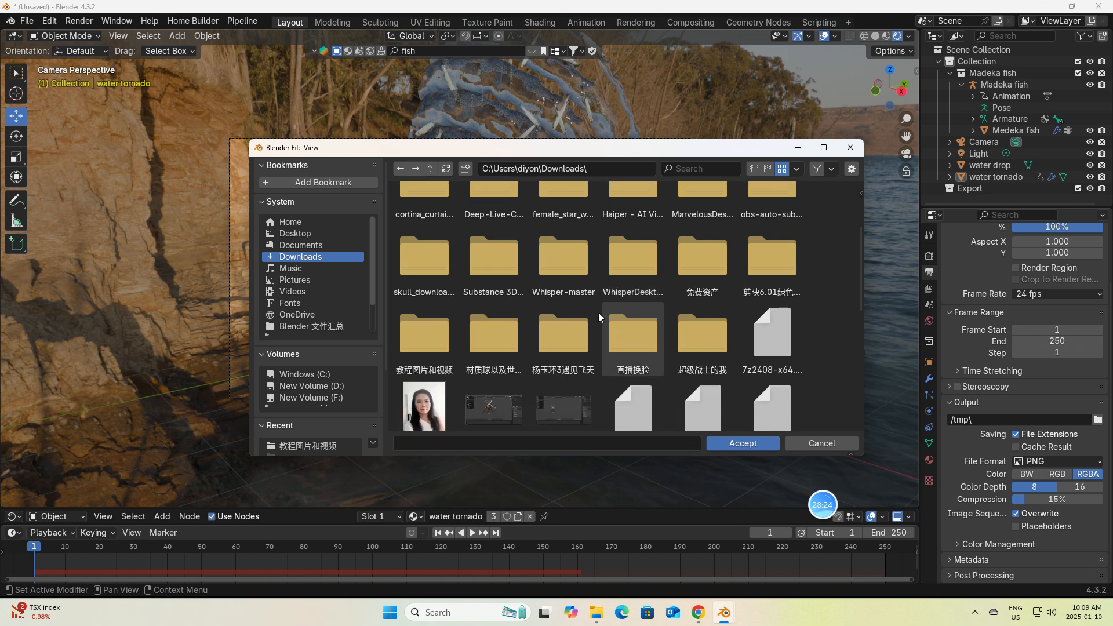
pyautogui.doubleClick(440, 337)
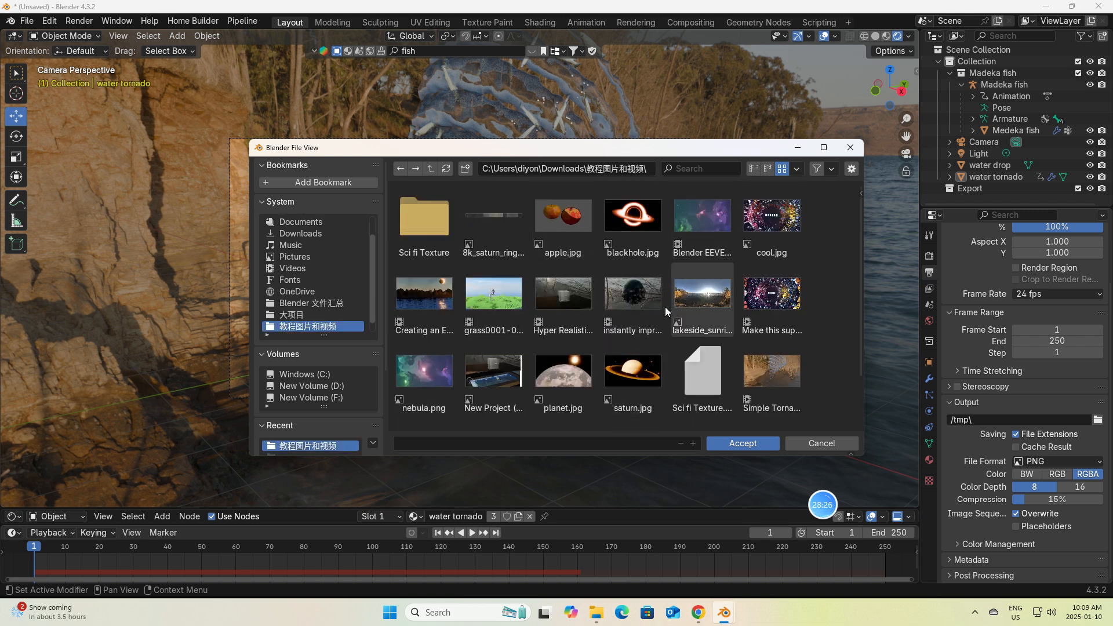
# Set the output file name to "Simple Tornado w_ Geometry Nodes 4.3.mp4", based on the existing Simple Tornado video's name
pyautogui.scroll(-2, 574, 234)
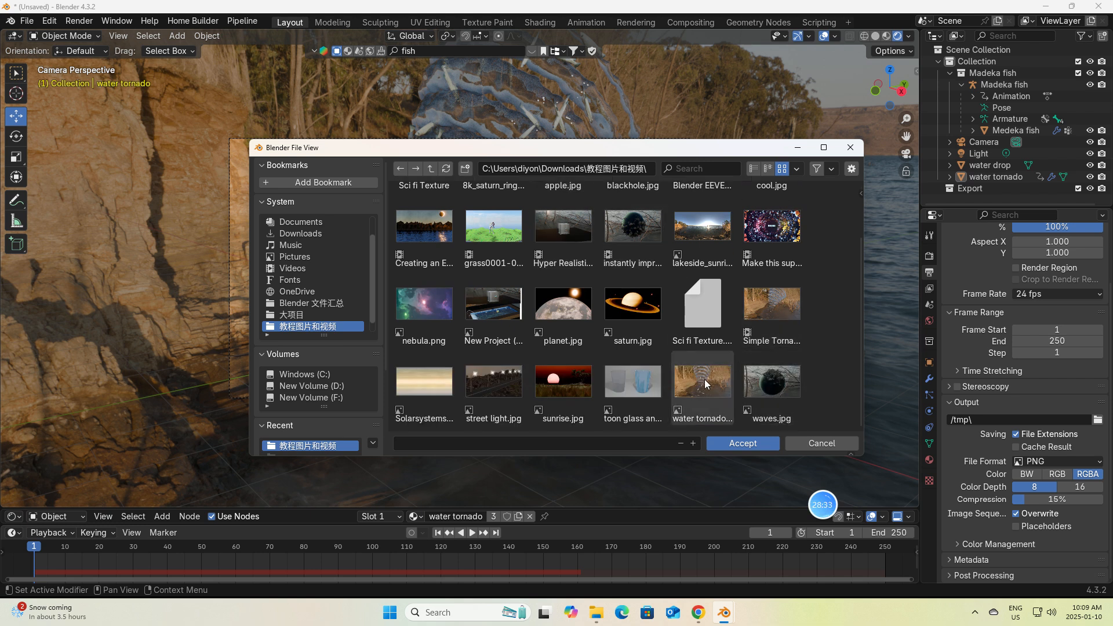
pyautogui.click(771, 301)
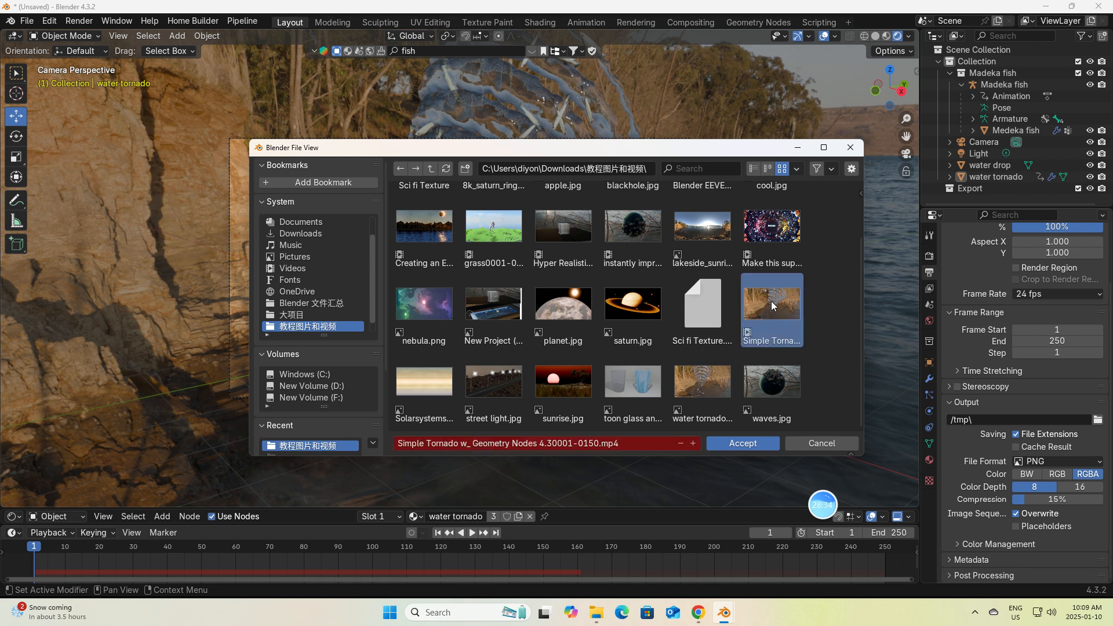
pyautogui.click(599, 443)
pyautogui.click(745, 440)
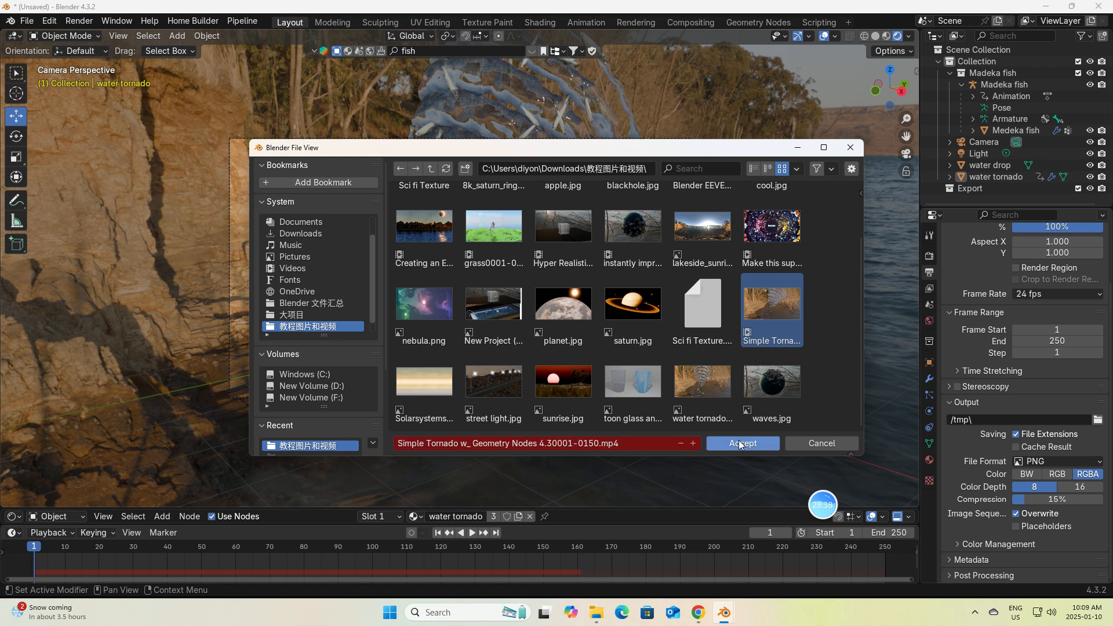
pyautogui.click(590, 443)
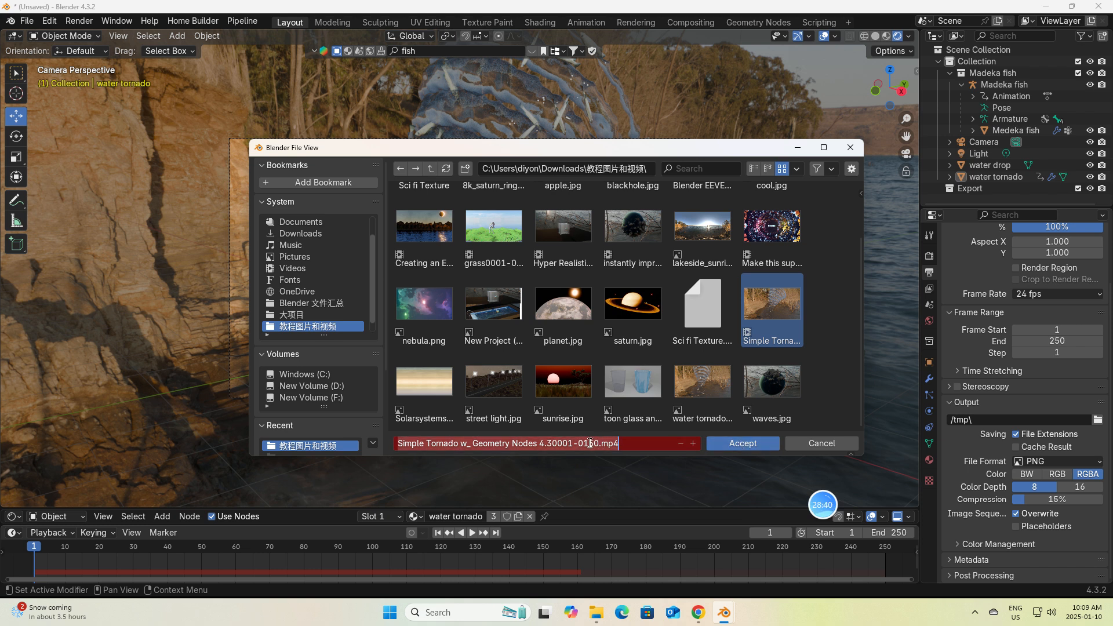
pyautogui.moveTo(552, 443); pyautogui.dragTo(595, 443)
pyautogui.press('BackSpace')
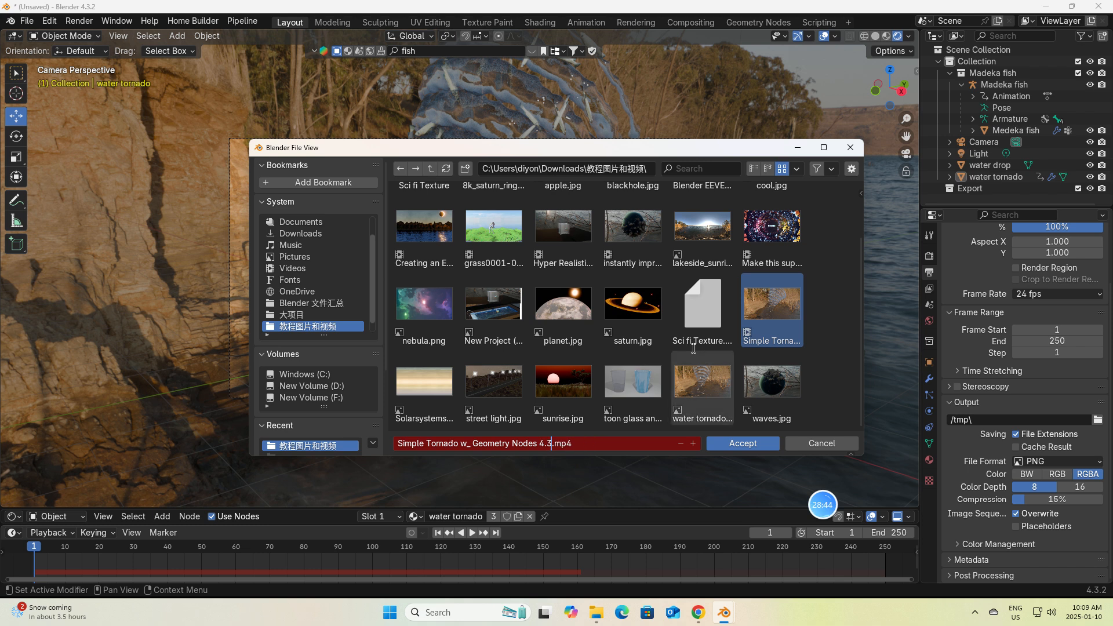
pyautogui.click(749, 443)
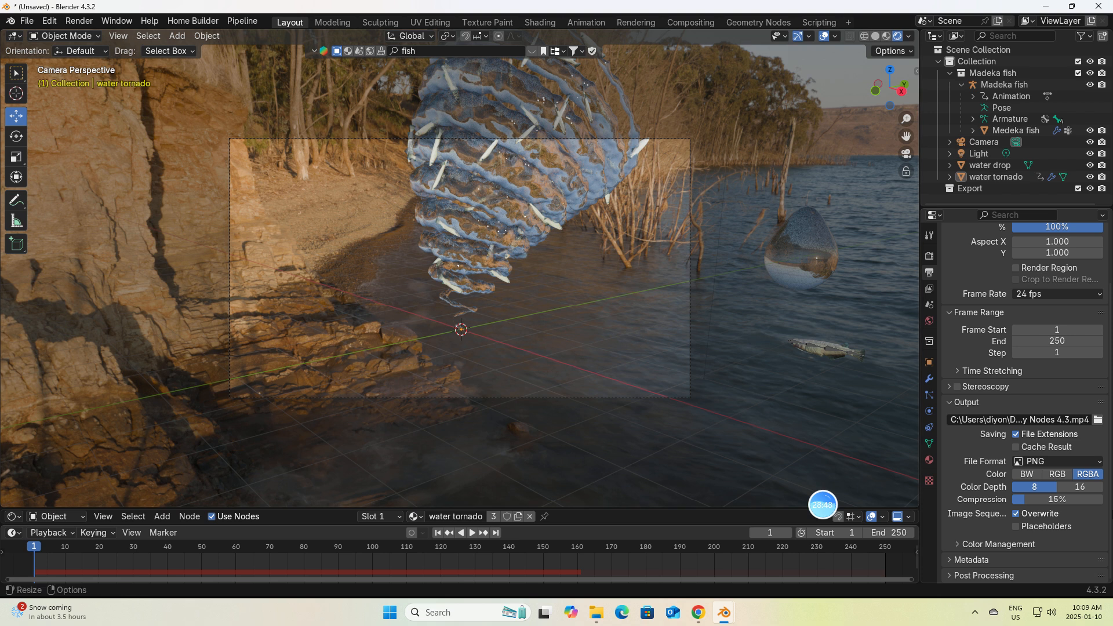
# Set the render output to FFmpeg Video in an MPEG-4 container with the MP3 audio codec
pyautogui.click(1100, 462)
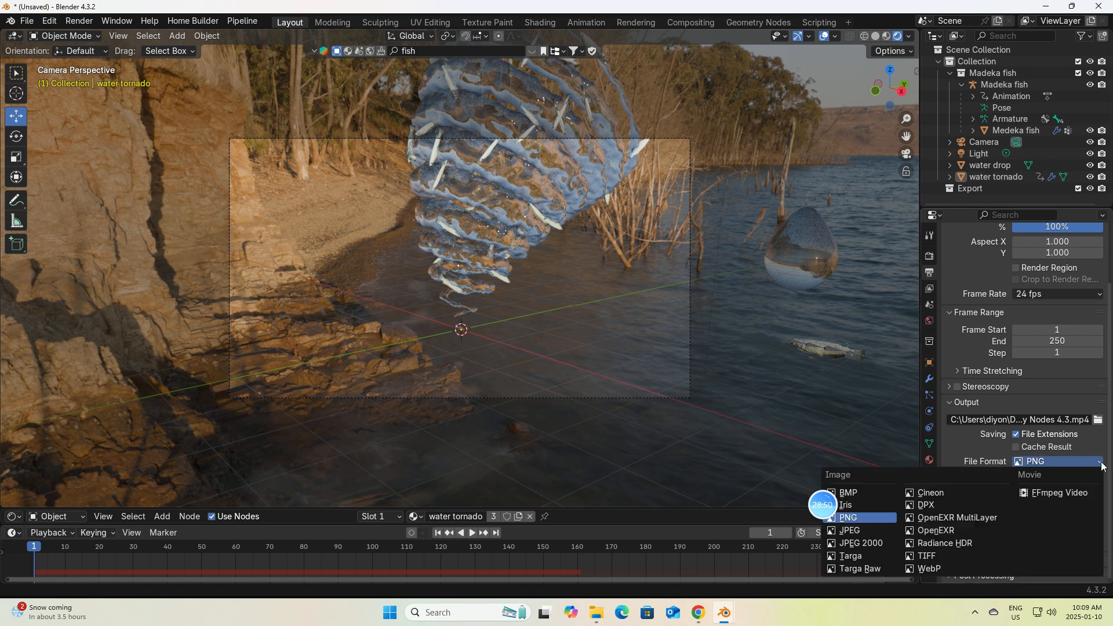
pyautogui.click(1059, 493)
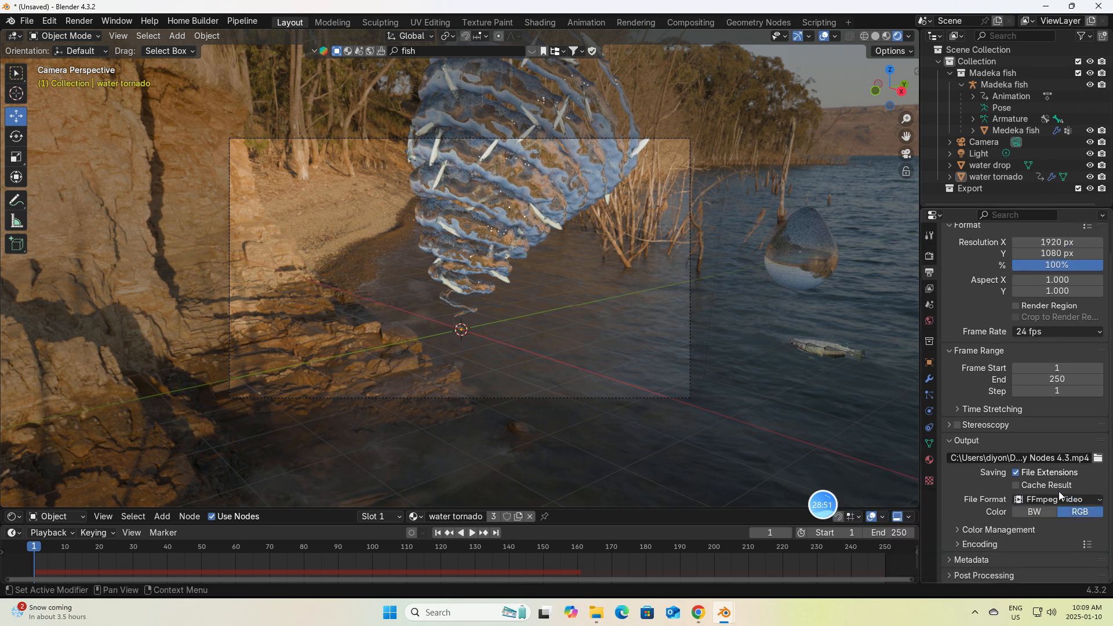
pyautogui.click(984, 544)
pyautogui.scroll(-5, 983, 545)
pyautogui.click(1102, 448)
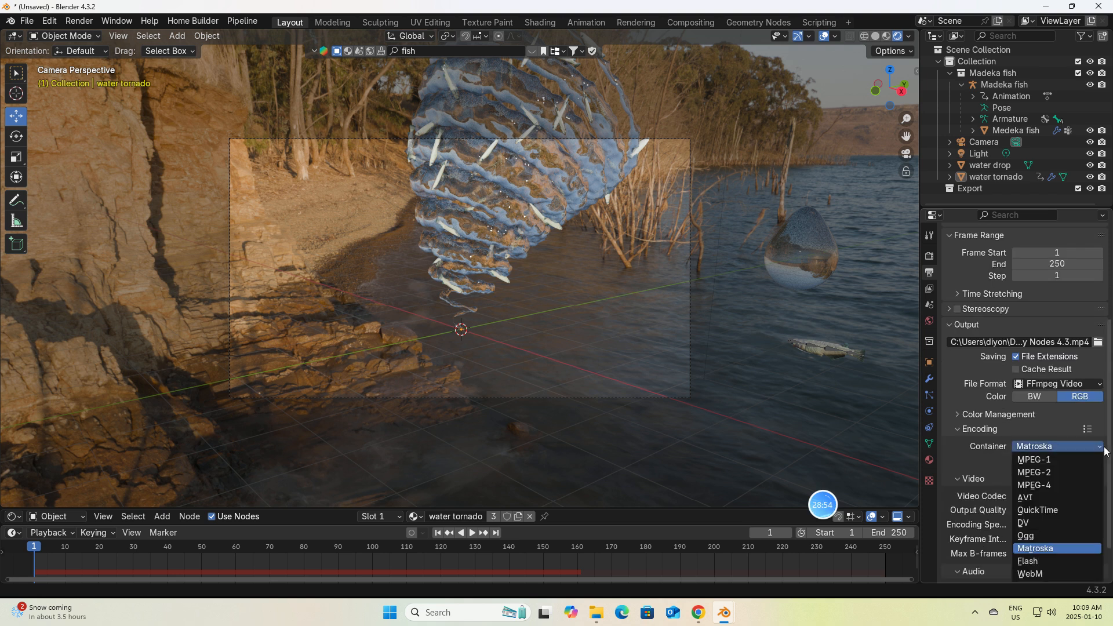
pyautogui.click(1035, 481)
pyautogui.scroll(-2, 1036, 481)
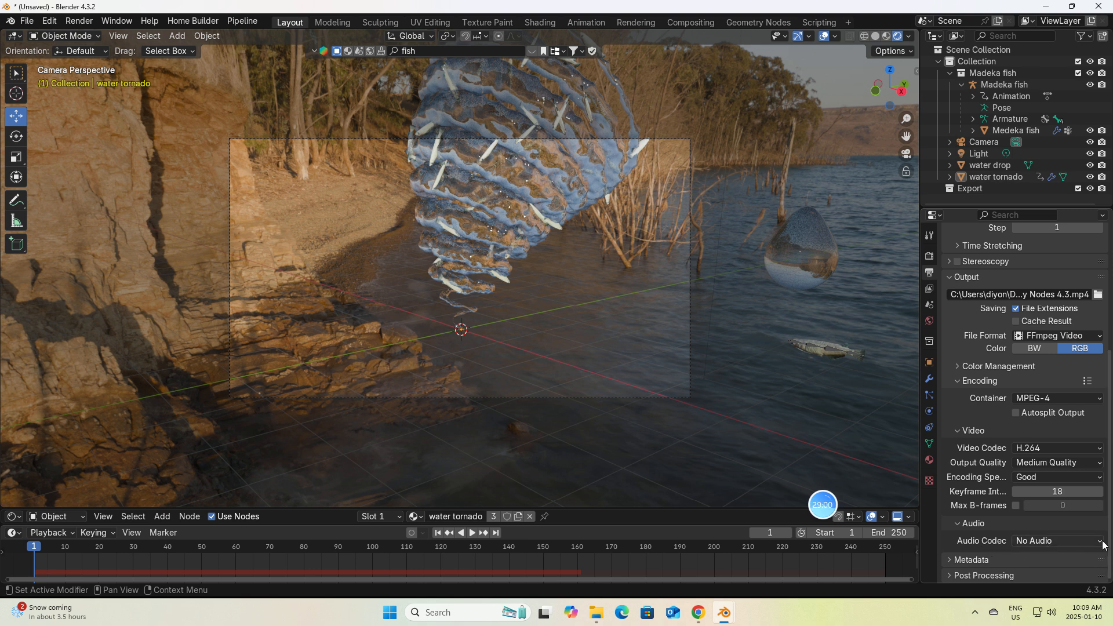
pyautogui.click(1076, 544)
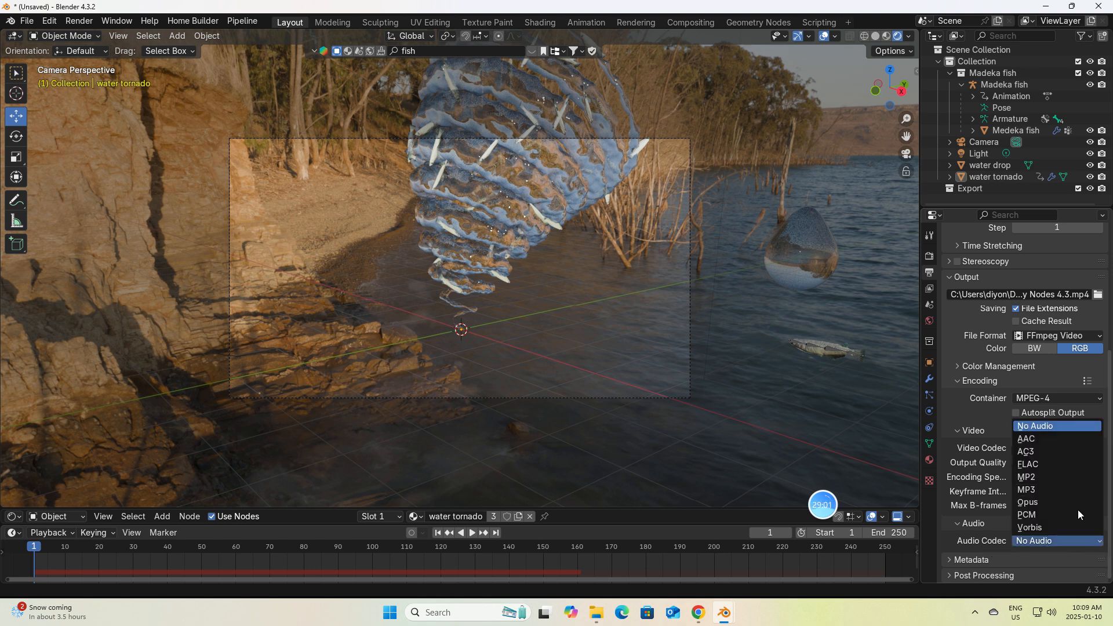
pyautogui.click(1028, 489)
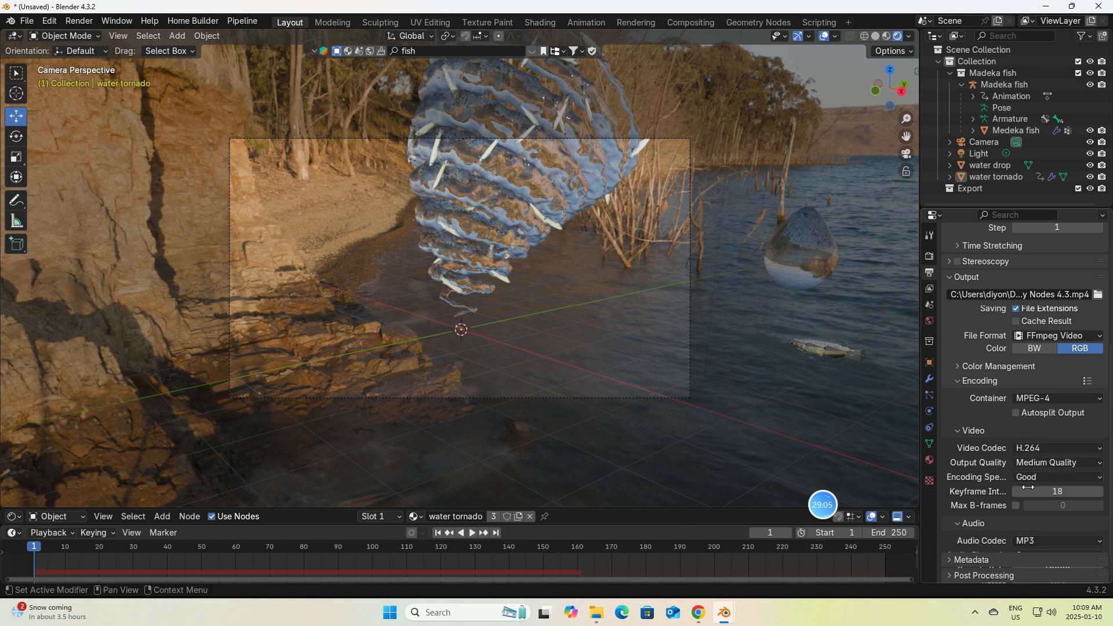
pyautogui.click(21, 517)
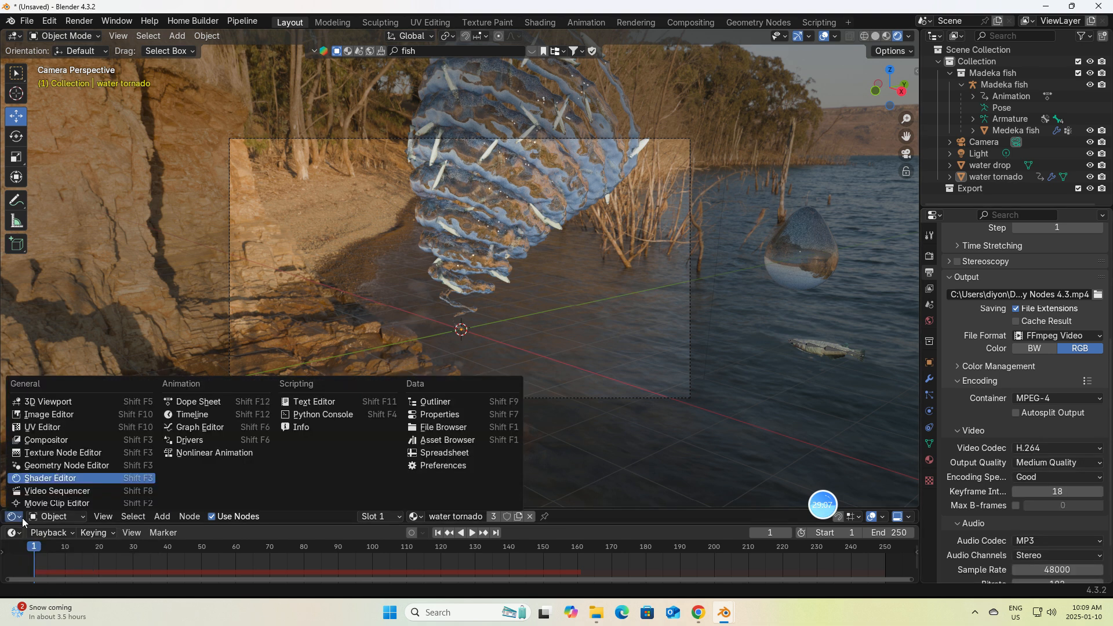
pyautogui.click(55, 490)
pyautogui.click(242, 517)
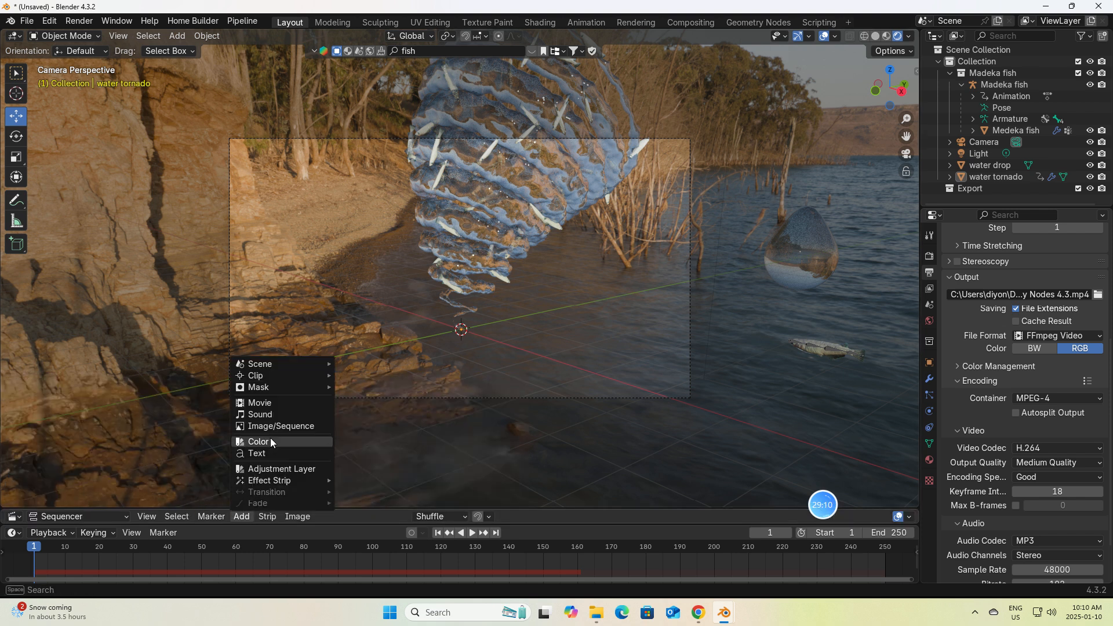
pyautogui.click(261, 414)
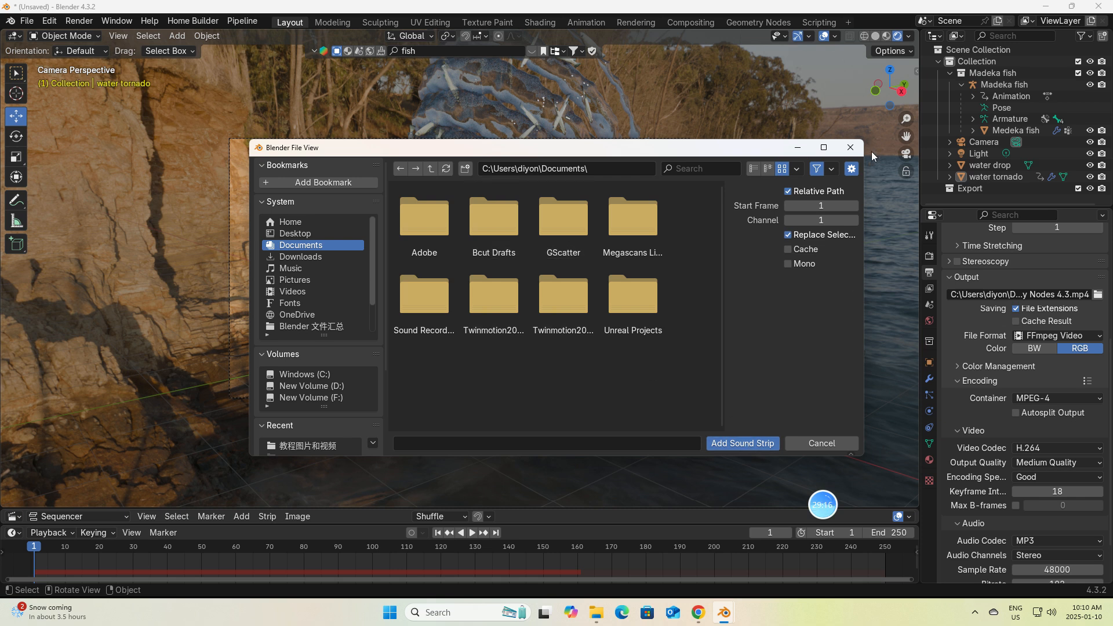
pyautogui.click(850, 147)
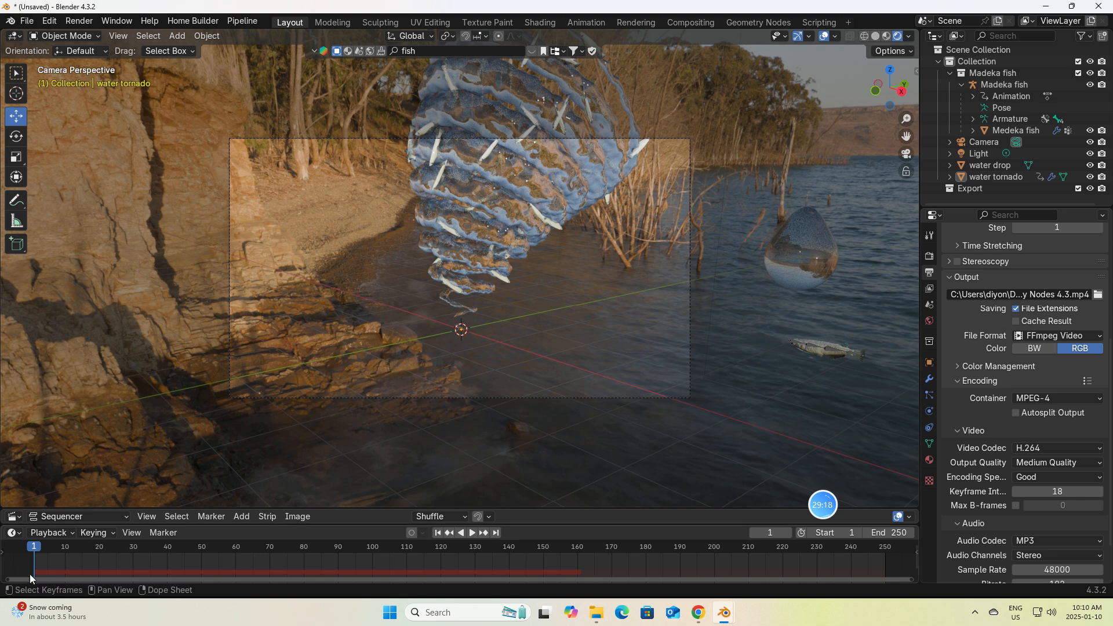
pyautogui.click(18, 518)
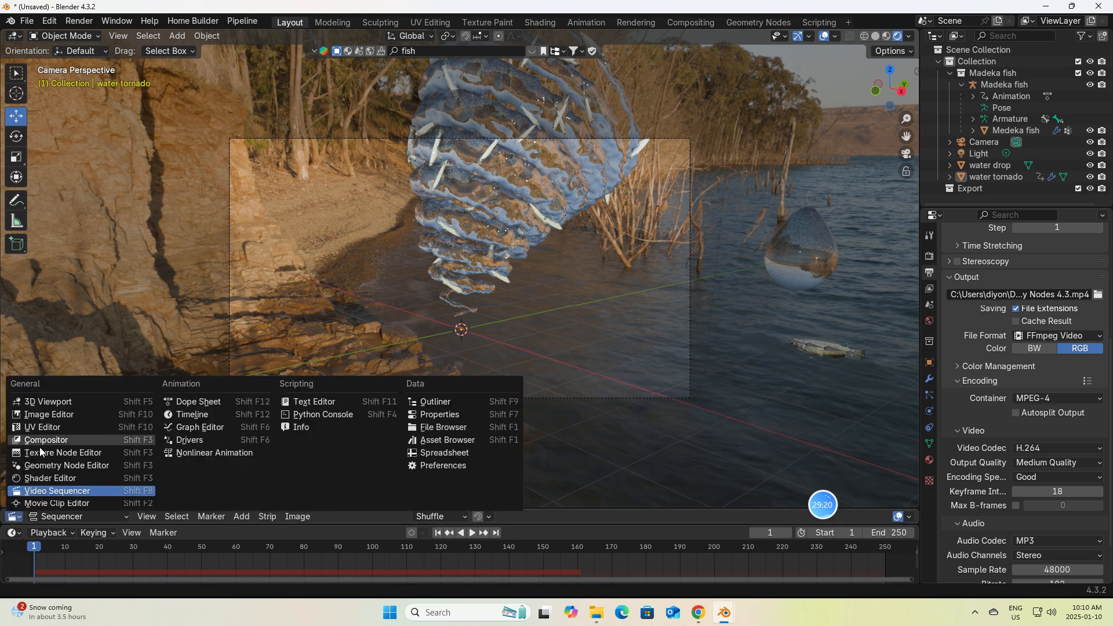
pyautogui.click(43, 464)
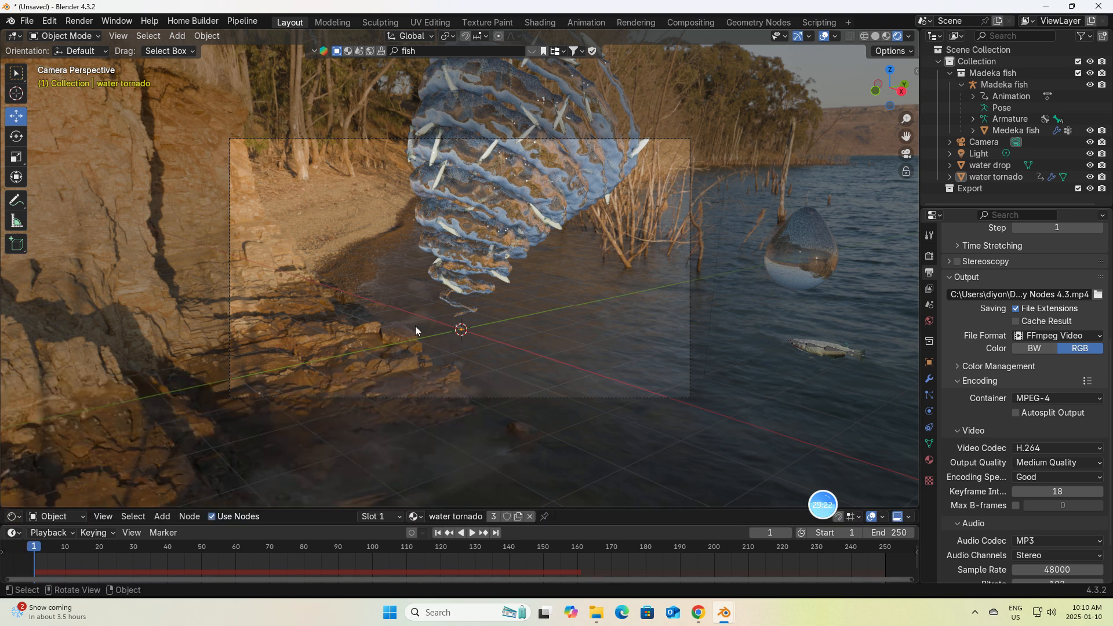
# Try rendering the animation with the current camera framing and close the render window
pyautogui.click(77, 26)
pyautogui.click(118, 57)
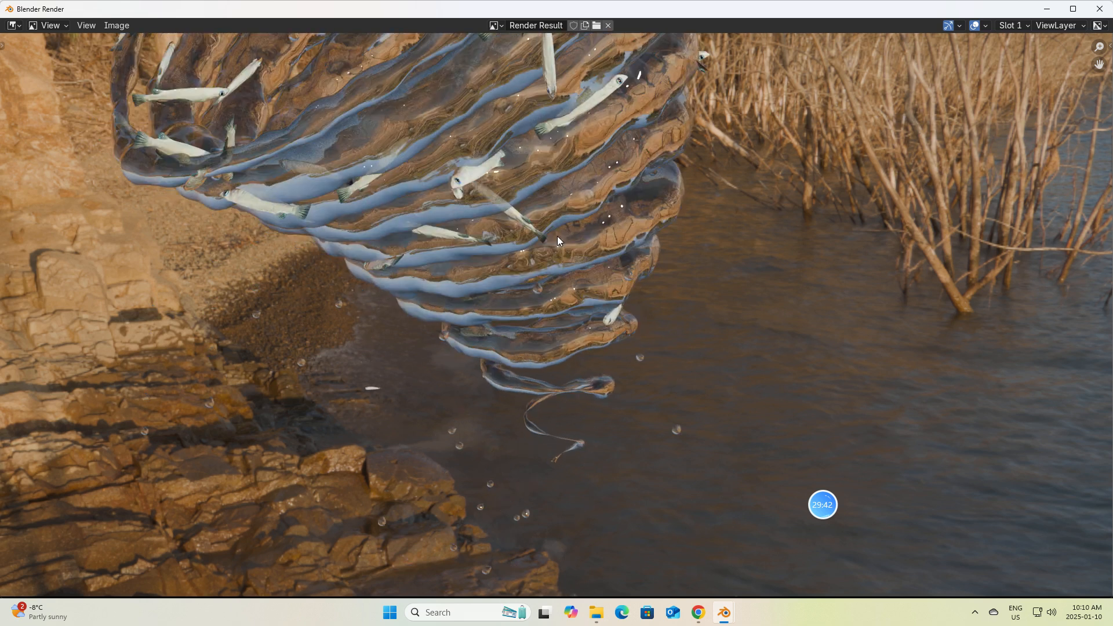
pyautogui.click(1100, 8)
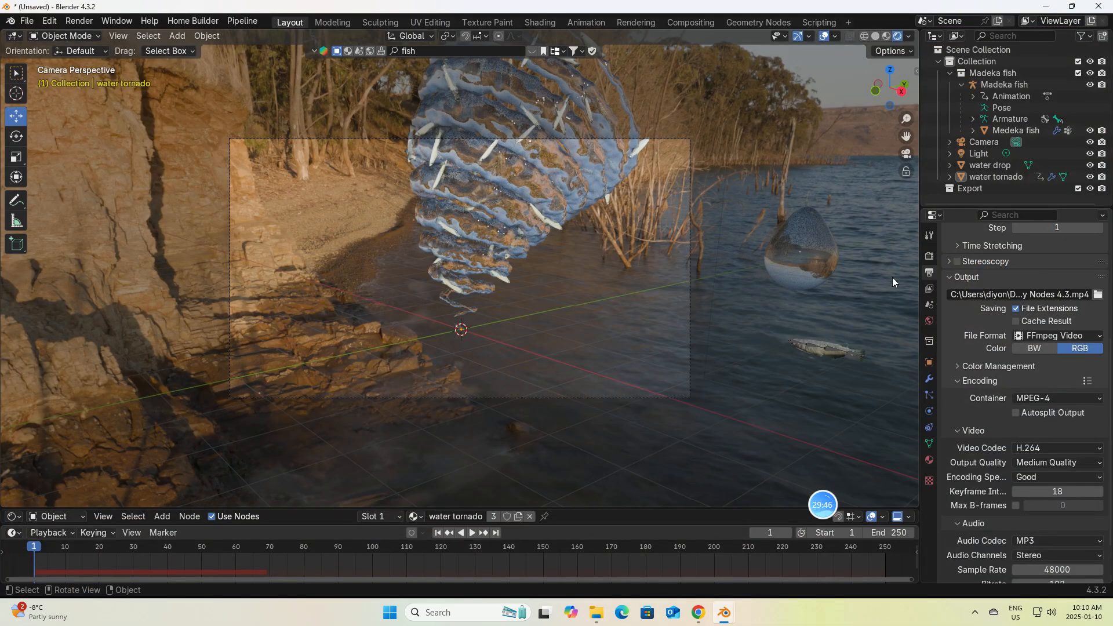
# Lock the camera to the view and orbit to a lower angle that brings the trees and lake horizon into frame
pyautogui.press('n')
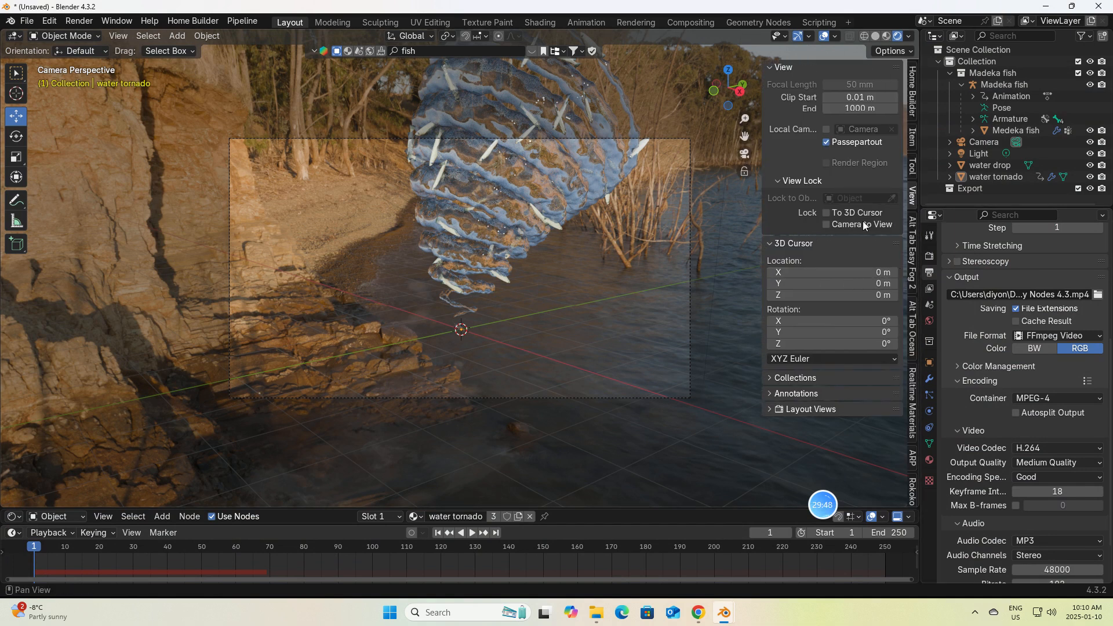
pyautogui.click(826, 225)
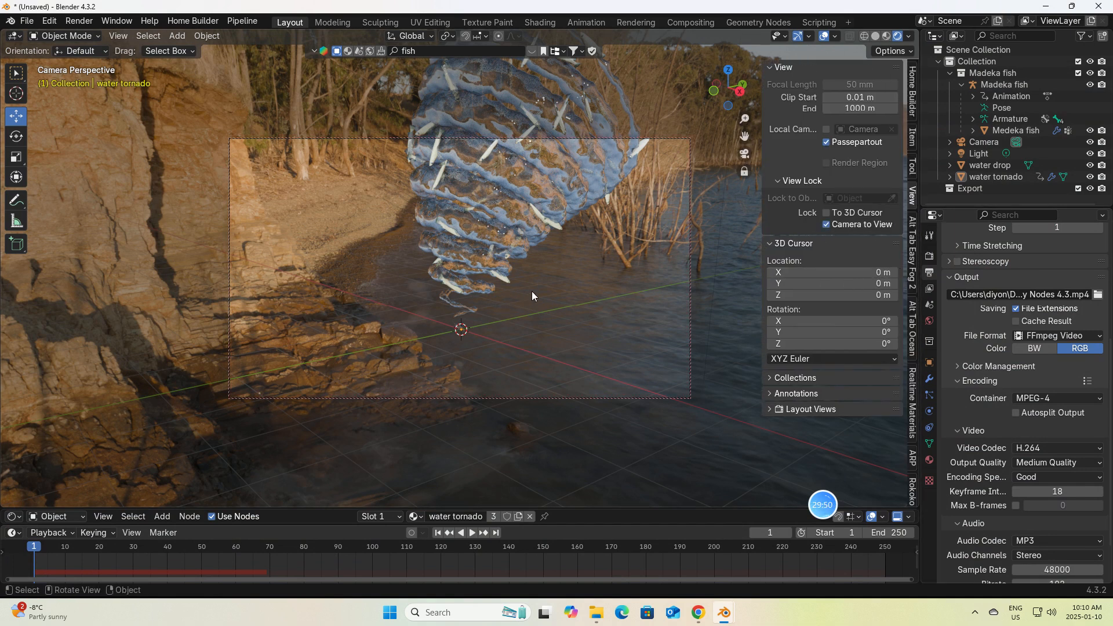
pyautogui.moveTo(533, 292)
pyautogui.mouseDown(button='middle')
pyautogui.moveTo(559, 276)
pyautogui.moveTo(534, 283)
pyautogui.moveTo(536, 296)
pyautogui.moveTo(538, 279)
pyautogui.mouseUp(button='middle')
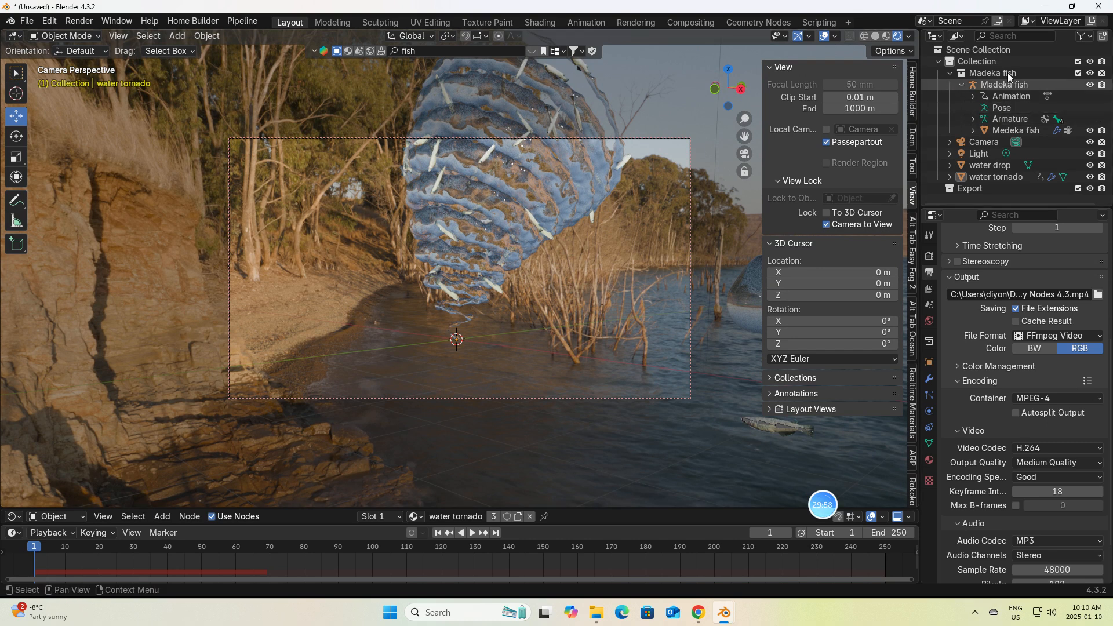
# Set the camera's vertical lens shift to 0.150 and unlock the camera from the view
pyautogui.click(984, 142)
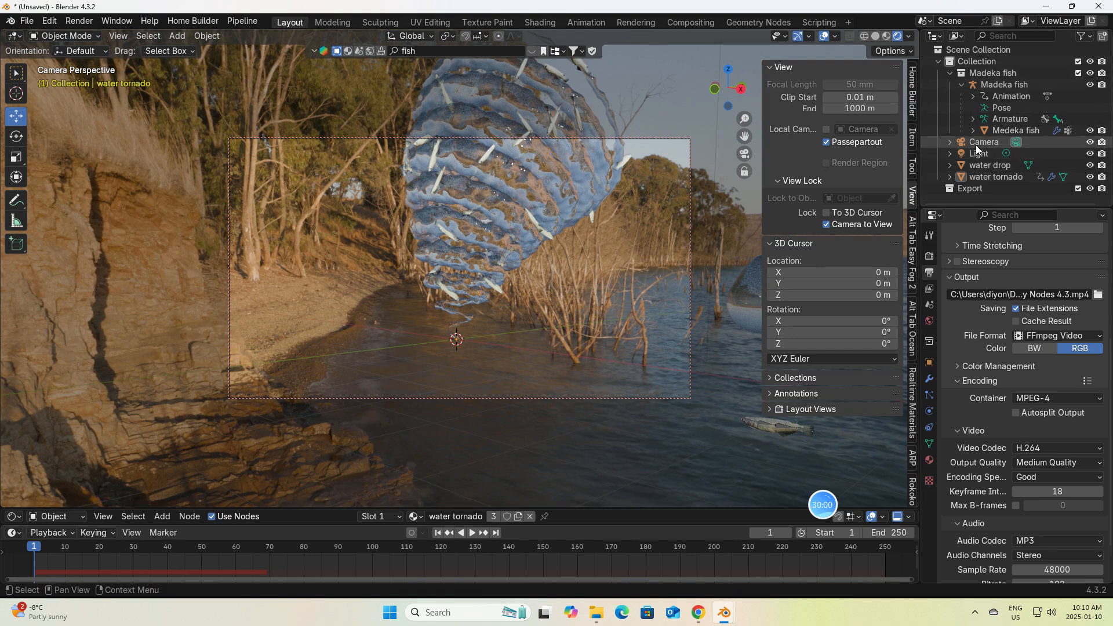
pyautogui.click(930, 412)
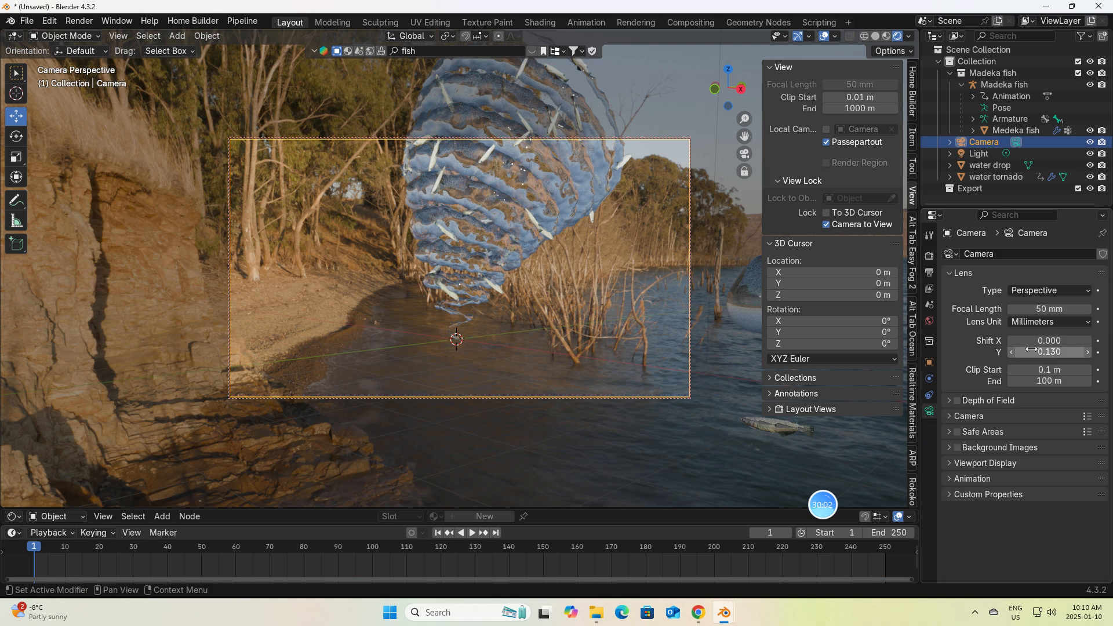
pyautogui.moveTo(1048, 352); pyautogui.dragTo(1066, 352)
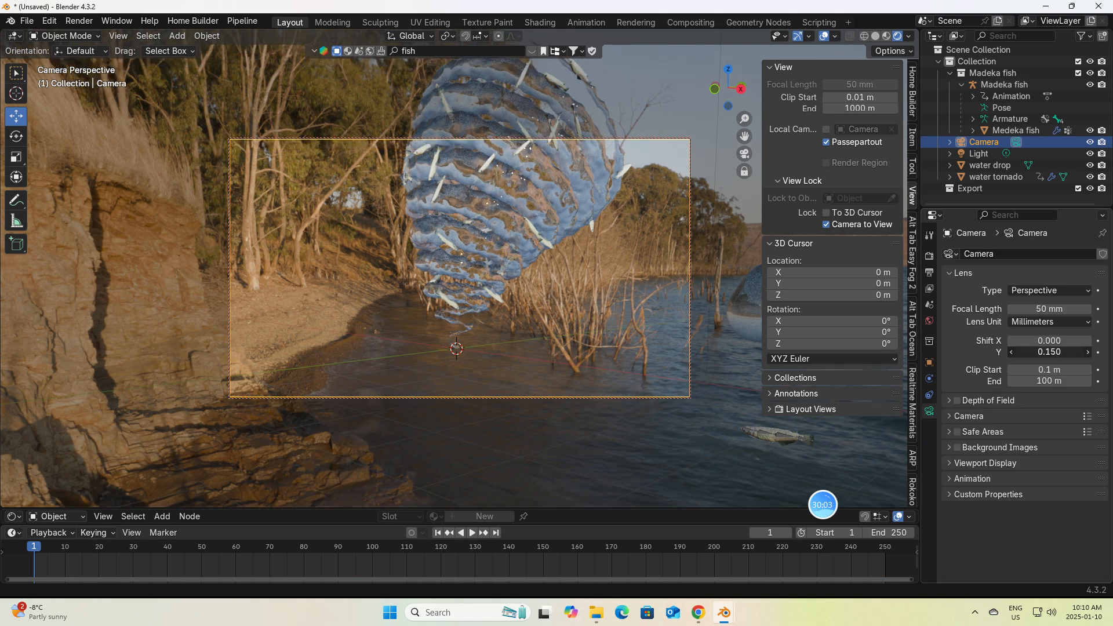
pyautogui.click(825, 224)
pyautogui.press('n')
# Render the animation with the new camera framing and minimize the render window
pyautogui.click(68, 24)
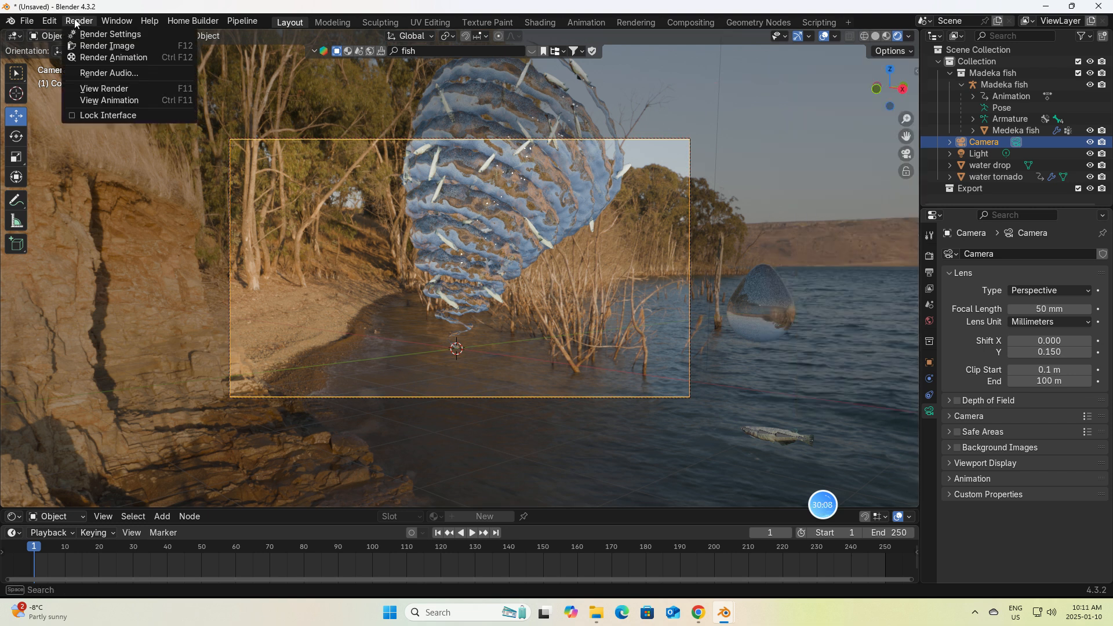
pyautogui.click(112, 57)
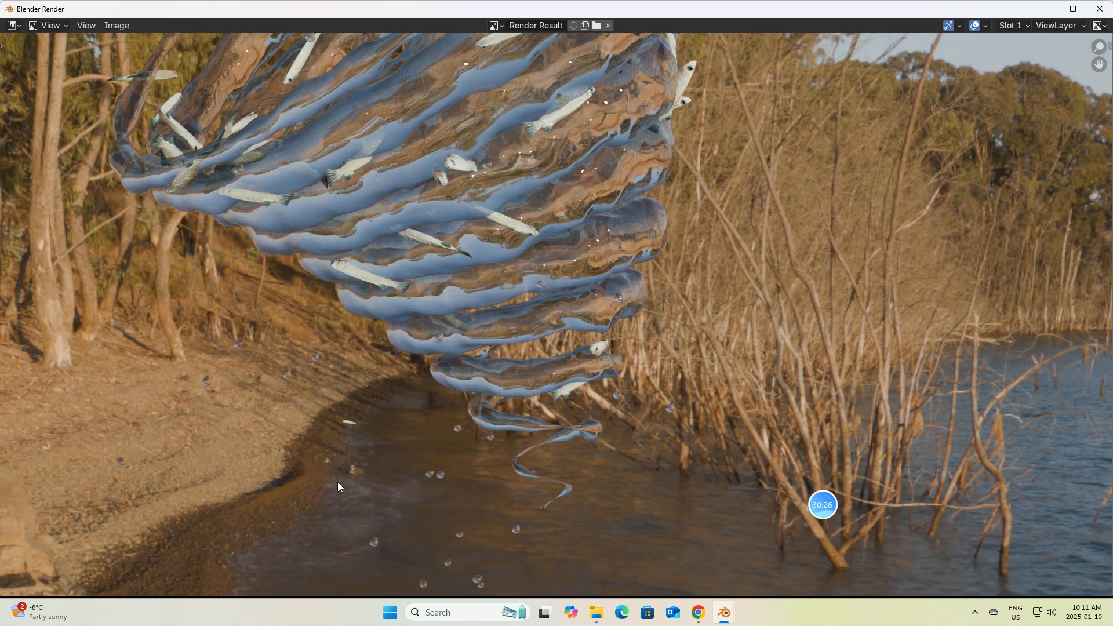
pyautogui.click(1048, 10)
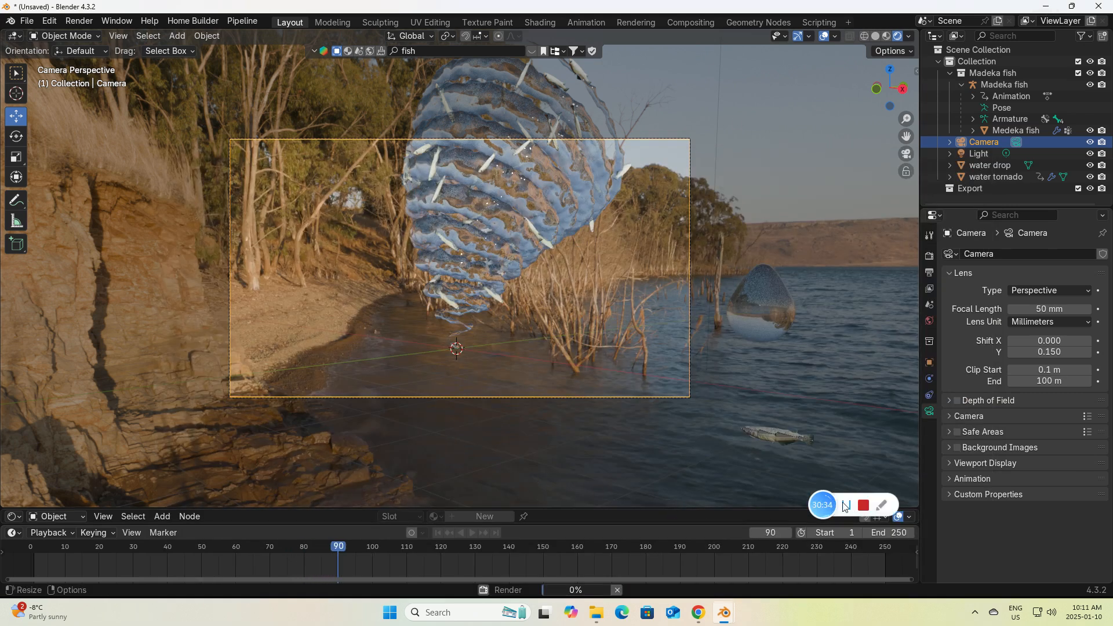
pyautogui.click(844, 506)
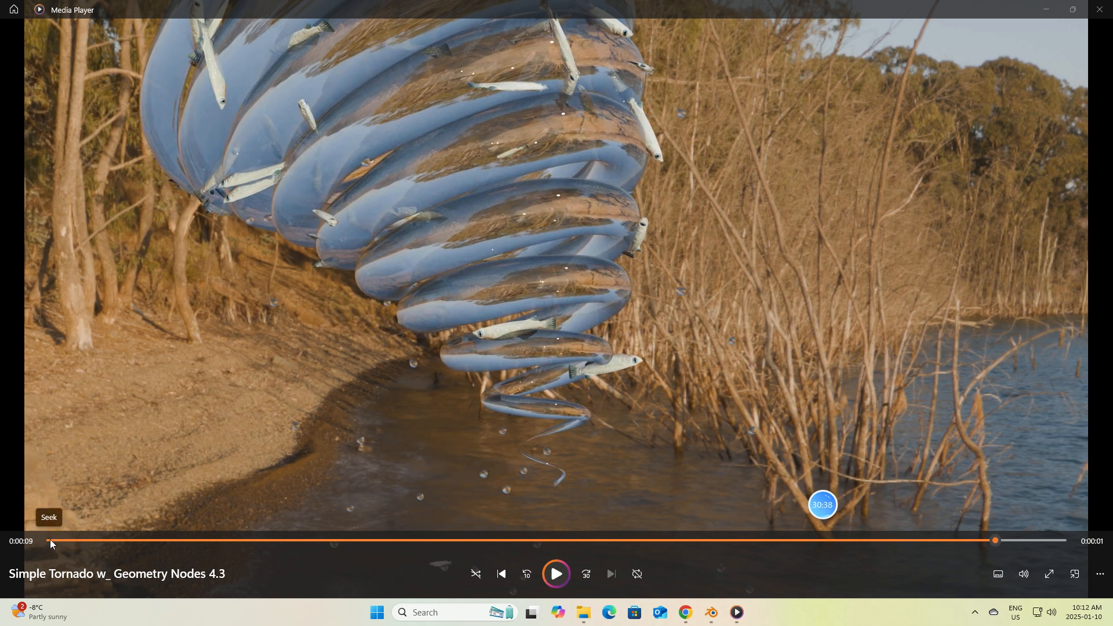
# Play the rendered "Simple Tornado w_ Geometry Nodes 4.3" video from the start, pause it and close Media Player
pyautogui.click(51, 540)
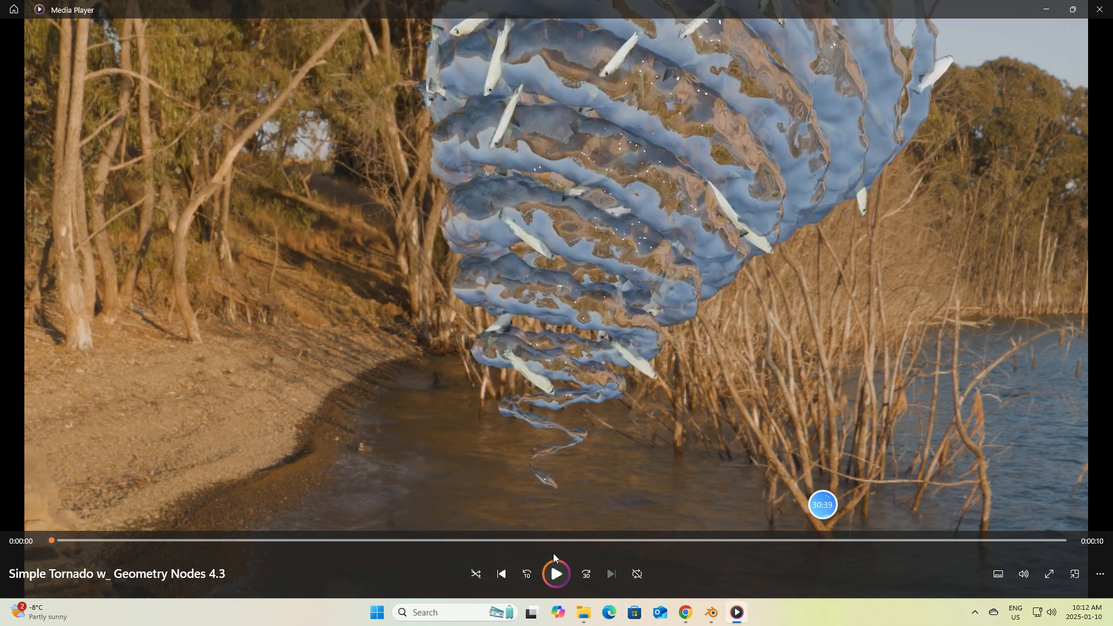
pyautogui.click(553, 566)
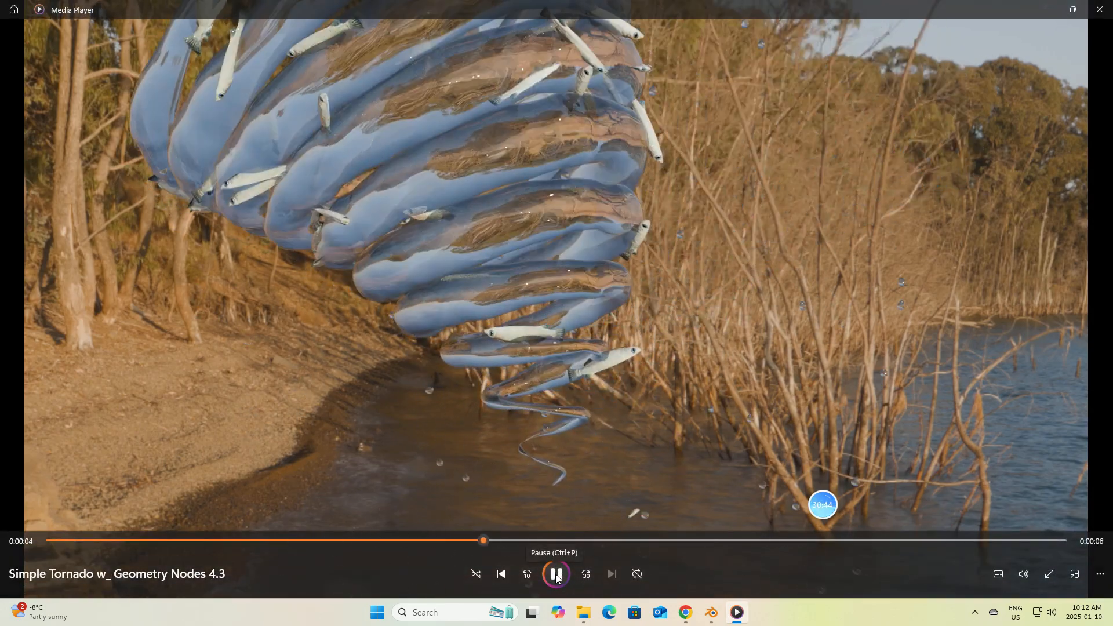
pyautogui.click(556, 573)
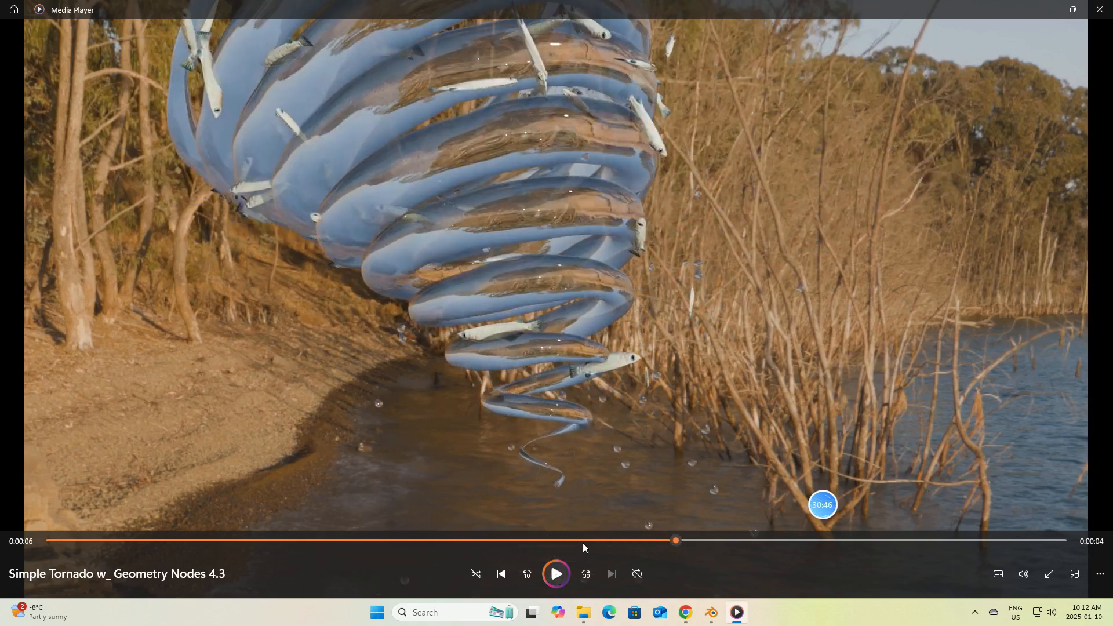
pyautogui.click(1099, 10)
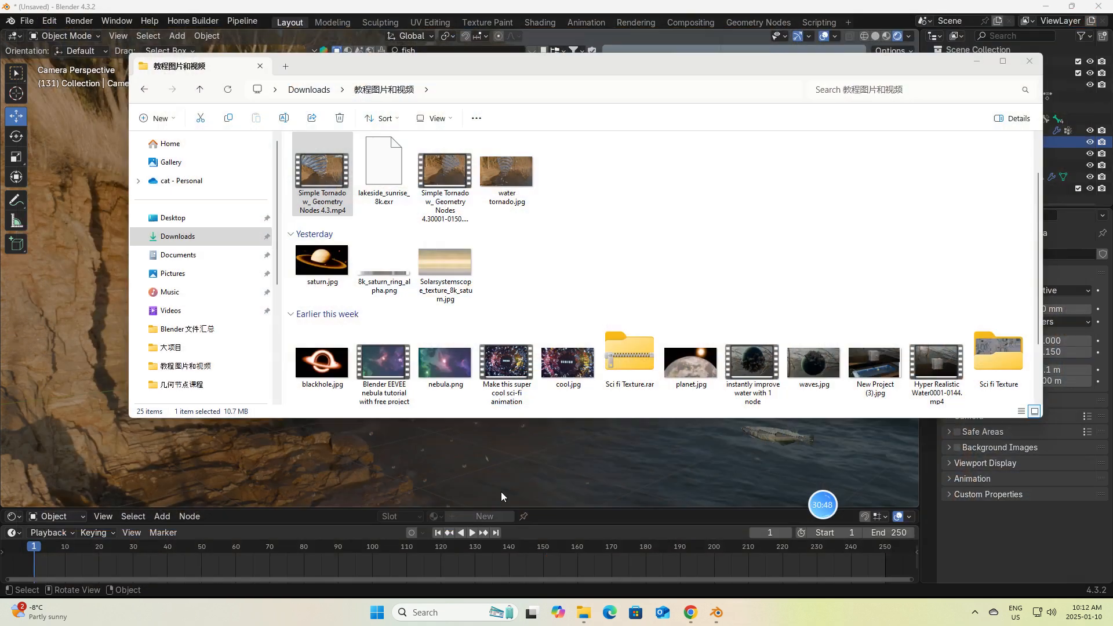
# Switch back to the unsaved Blender project and set the animation's end frame to 150
pyautogui.moveTo(724, 615)
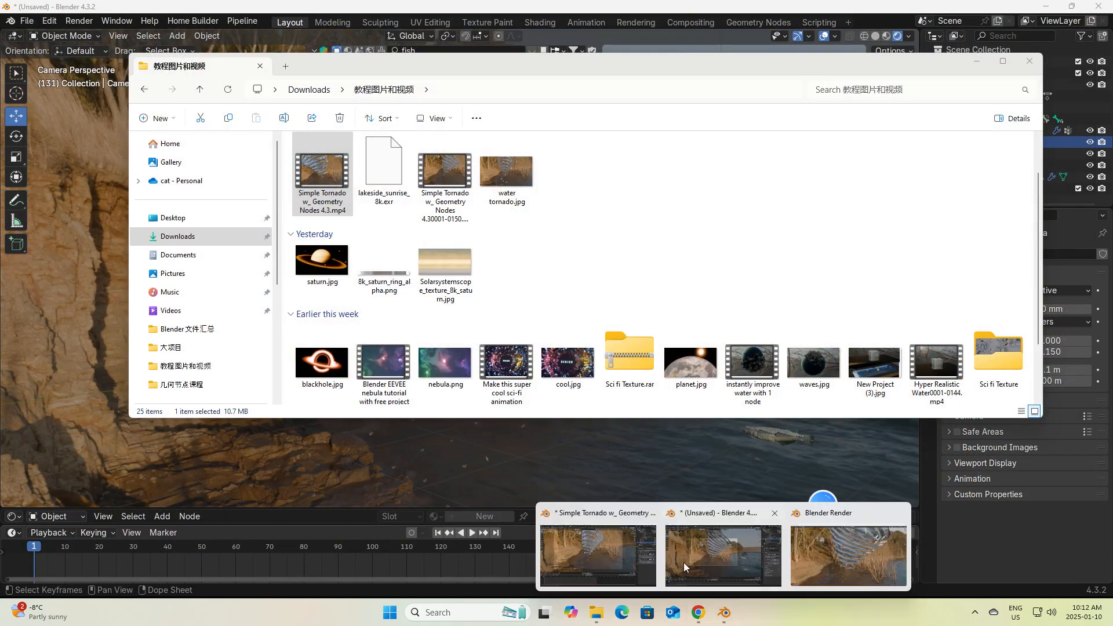
pyautogui.click(726, 559)
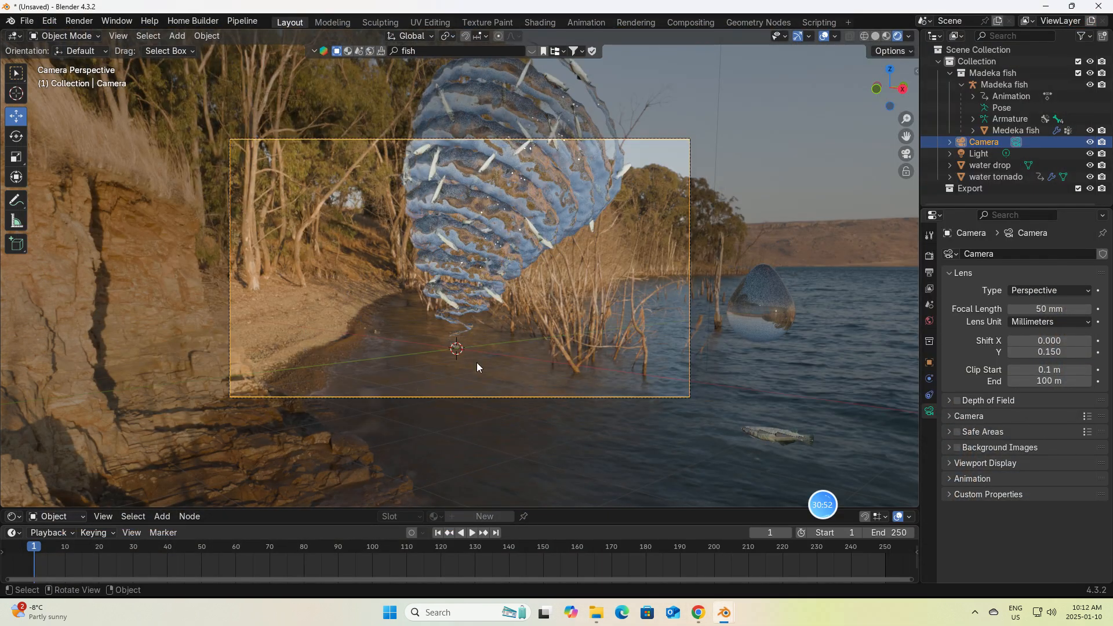
pyautogui.click(892, 533)
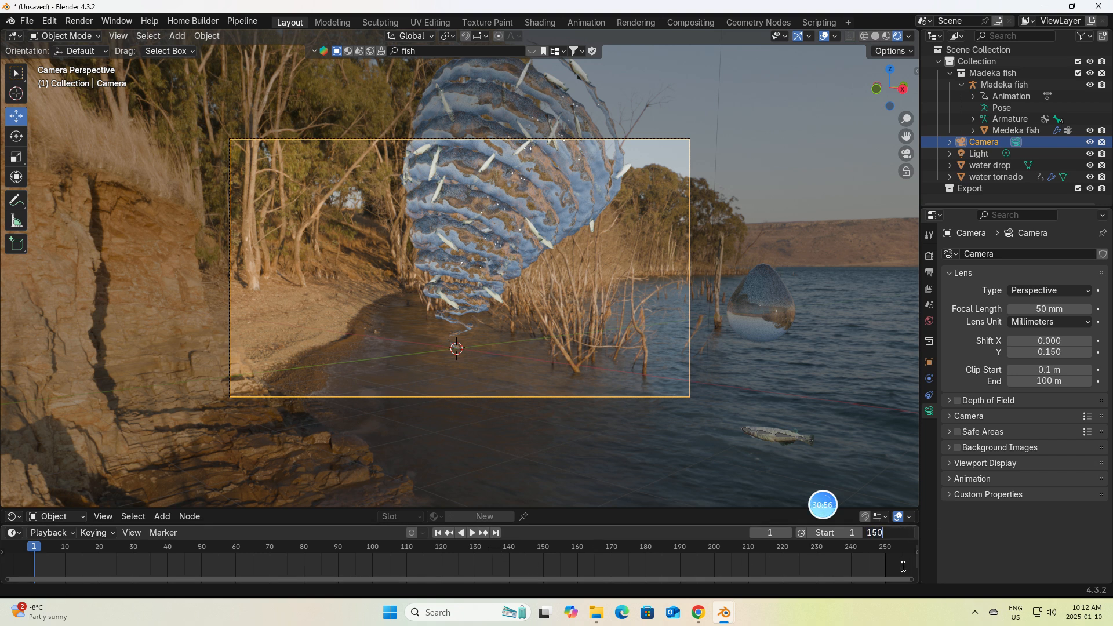
pyautogui.write('150')
pyautogui.press('Return')
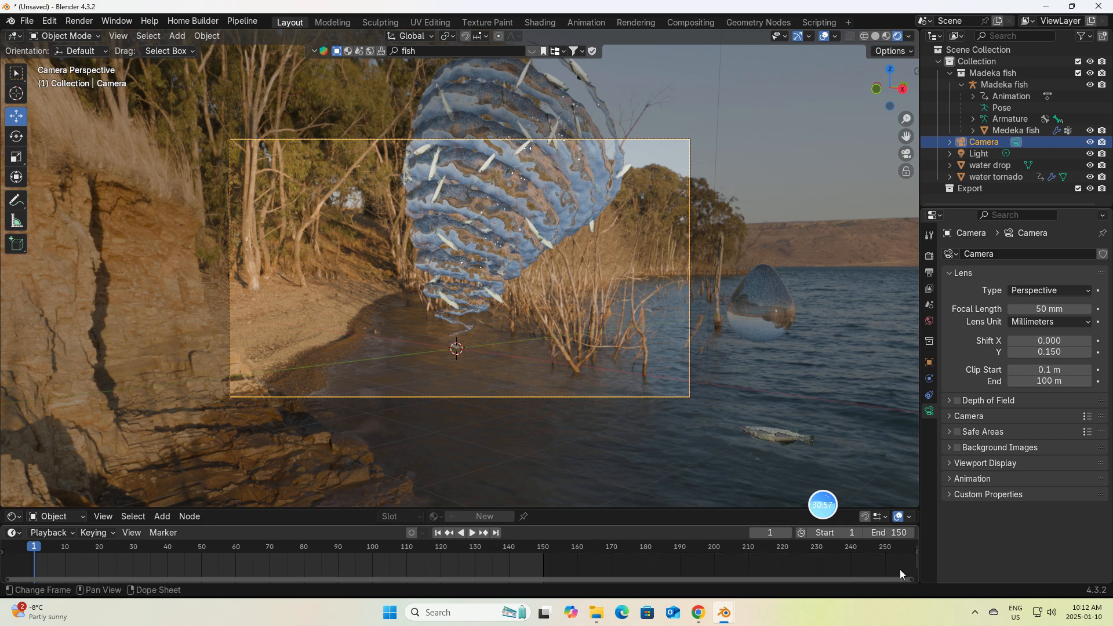
# Render the animation again over the shortened frame range
pyautogui.click(80, 22)
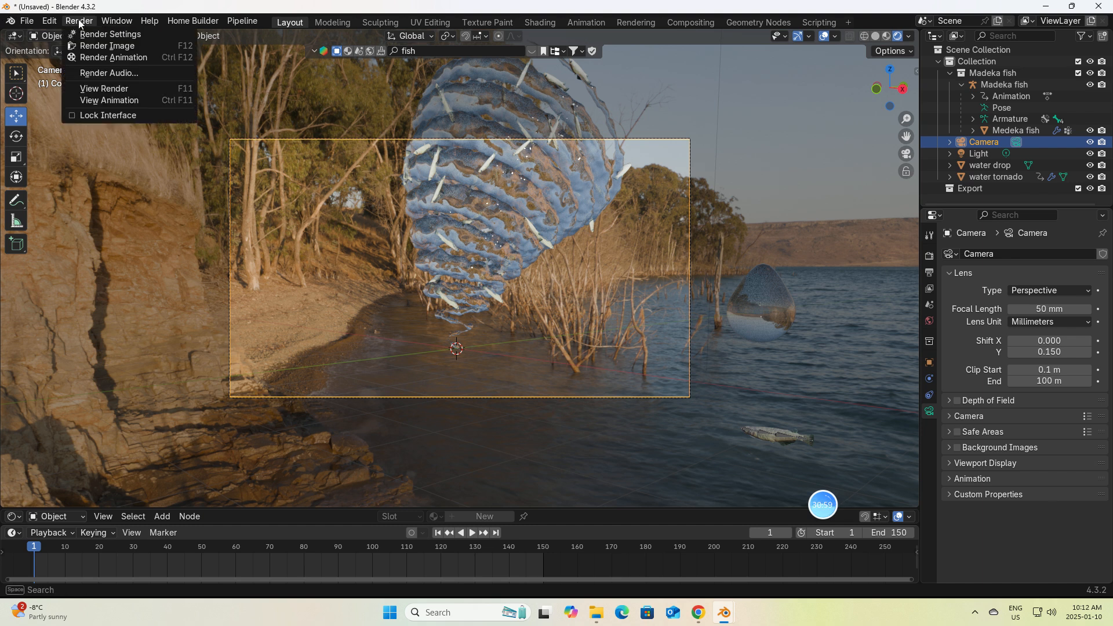
pyautogui.click(110, 58)
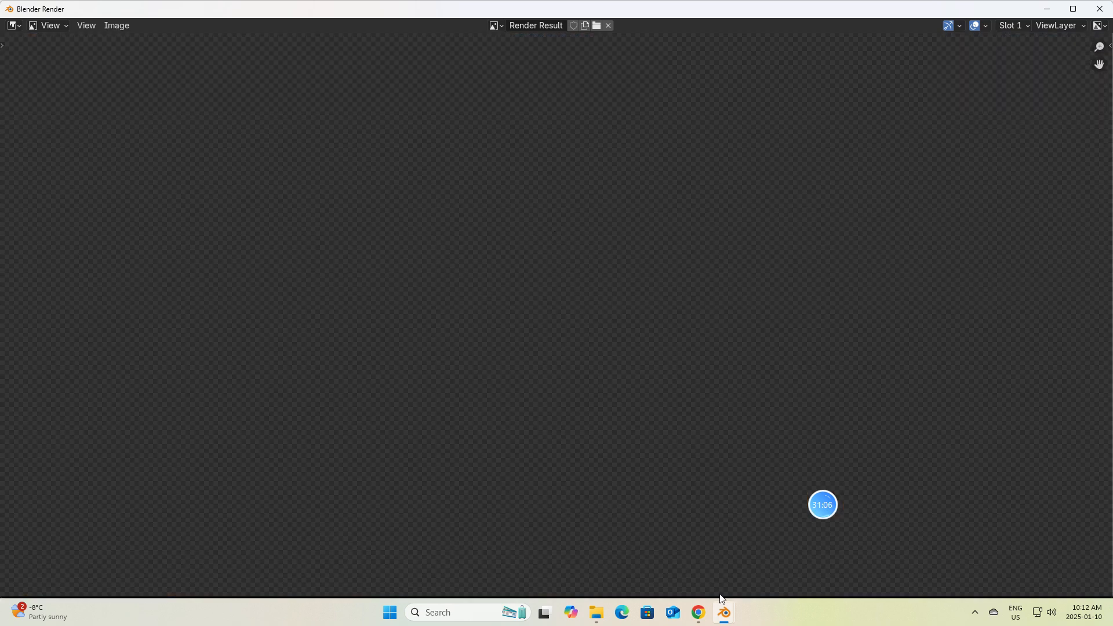
pyautogui.moveTo(701, 614)
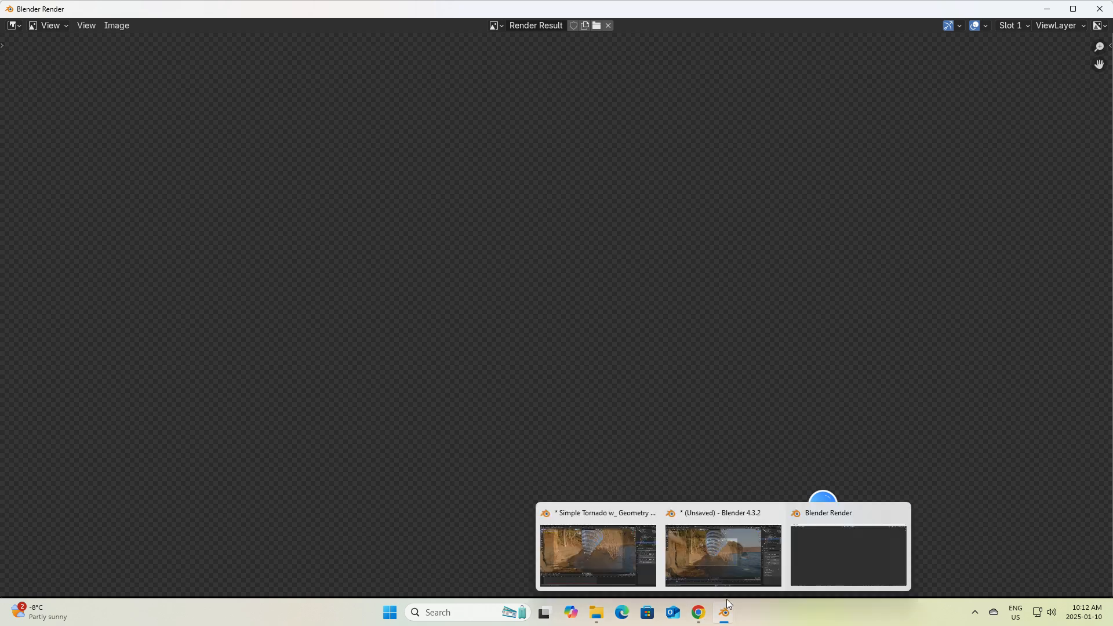
# Minimize the render window and clear the camera selection in the viewport
pyautogui.click(1048, 10)
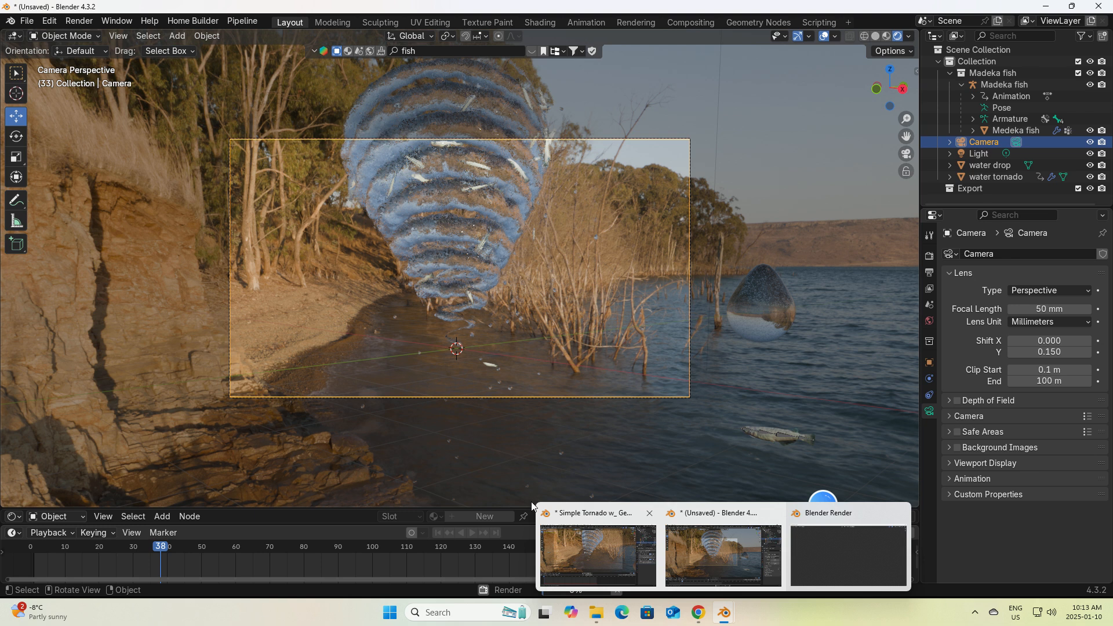
pyautogui.click(827, 427)
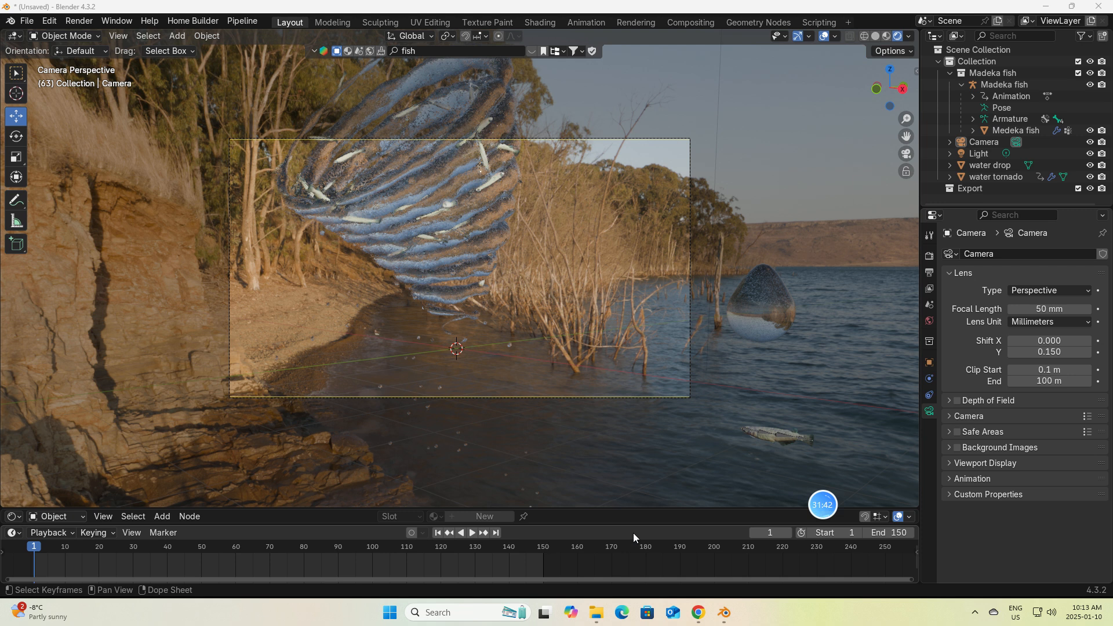
# Play the "Simple Tornado w_ Geometry Nodes 4.3.mp4" video from the File Explorer folder and close Media Player
pyautogui.click(596, 613)
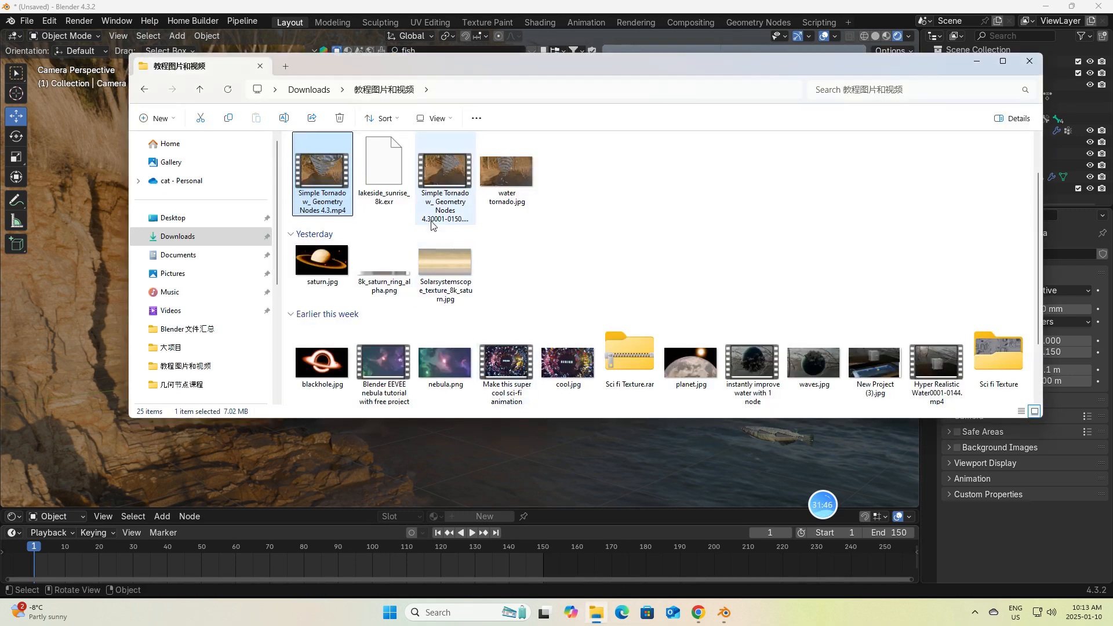
pyautogui.doubleClick(320, 184)
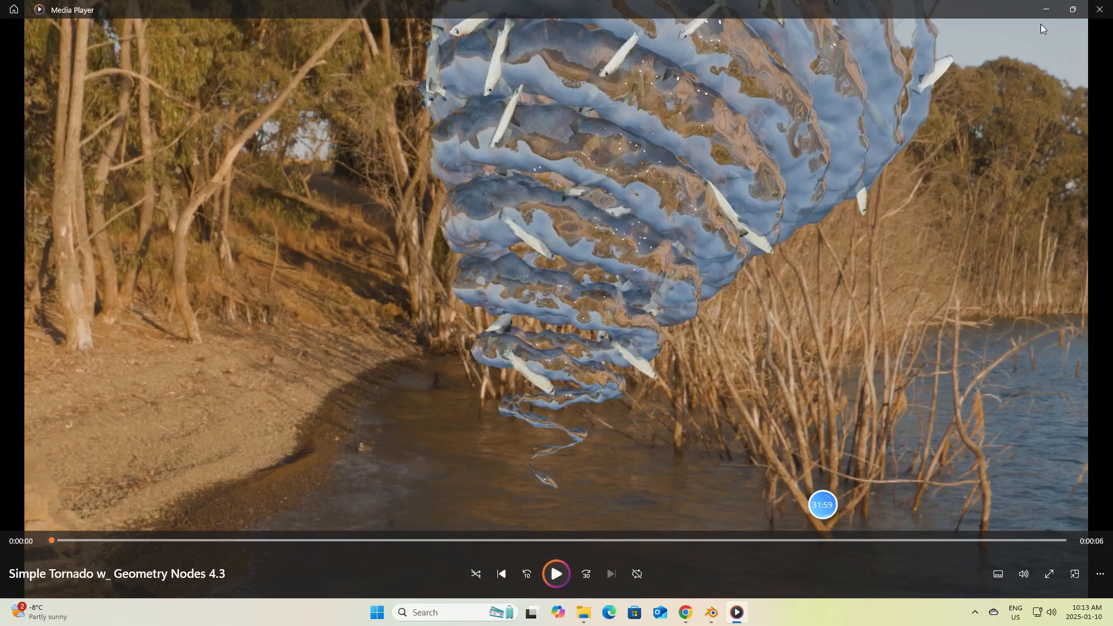
pyautogui.click(1100, 10)
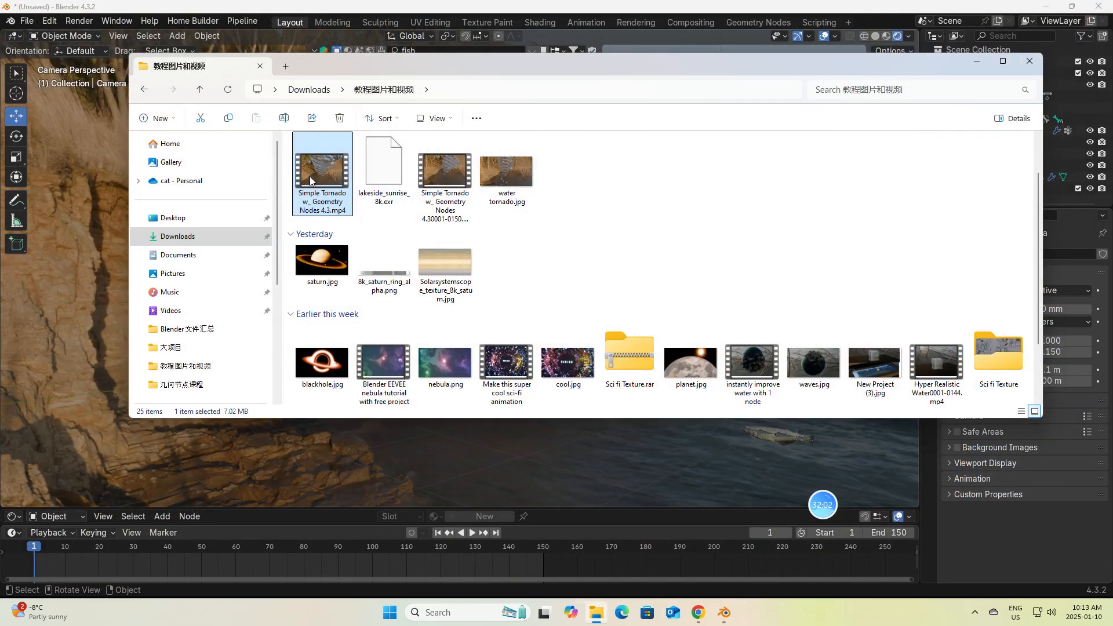
# Play the "Simple Tornado w_ Geometry Nodes 4.30001-0150" video, close Media Player and minimize the folder to return to Blender
pyautogui.doubleClick(458, 167)
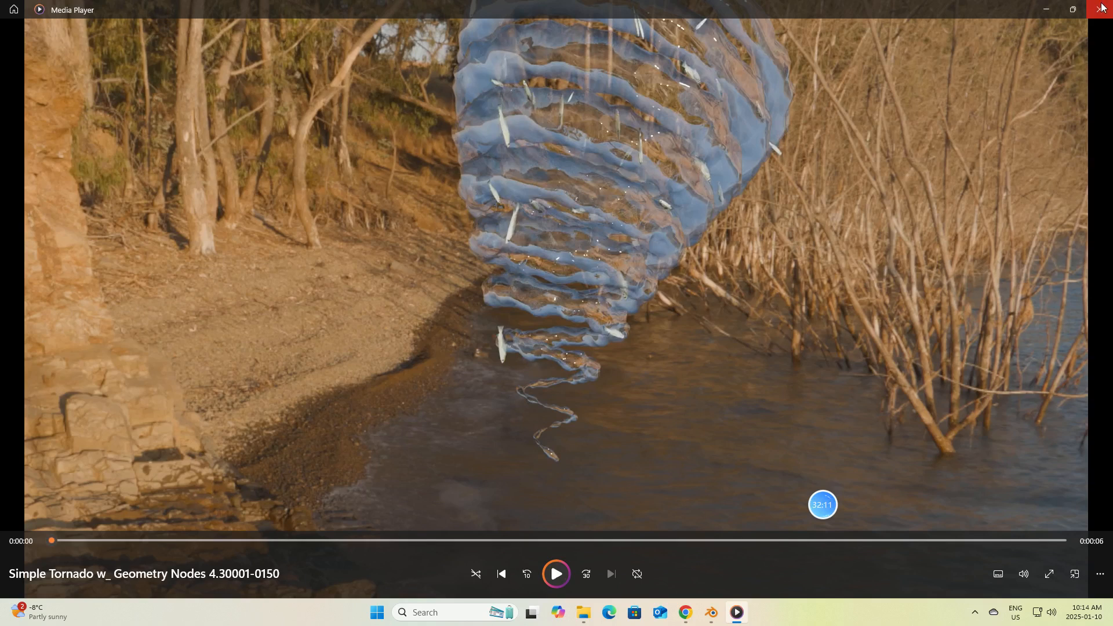
pyautogui.click(1099, 7)
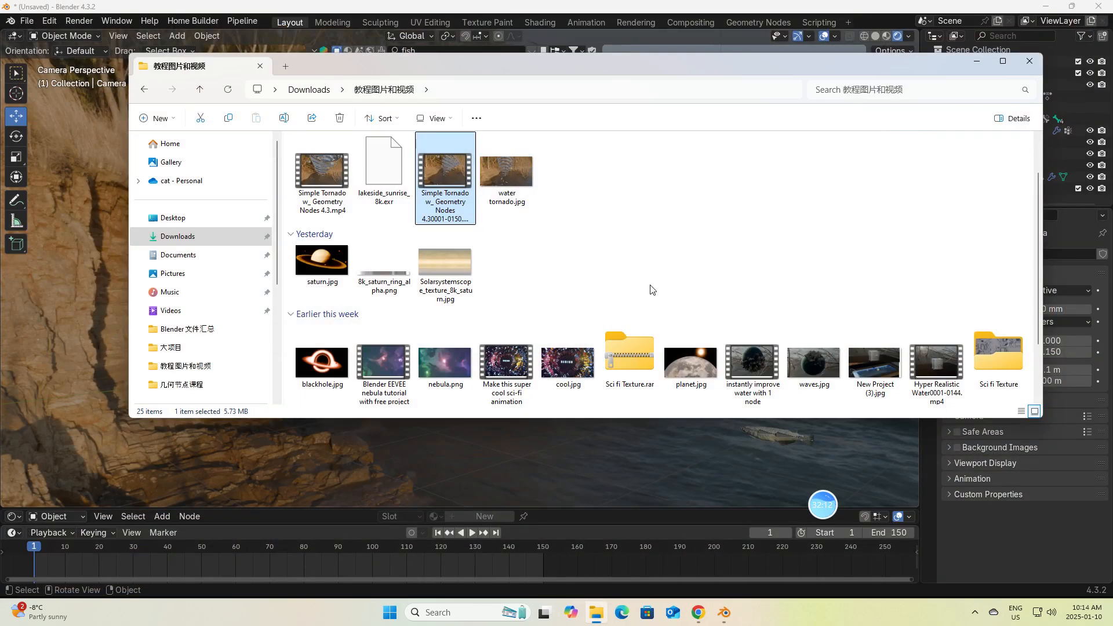
pyautogui.click(977, 61)
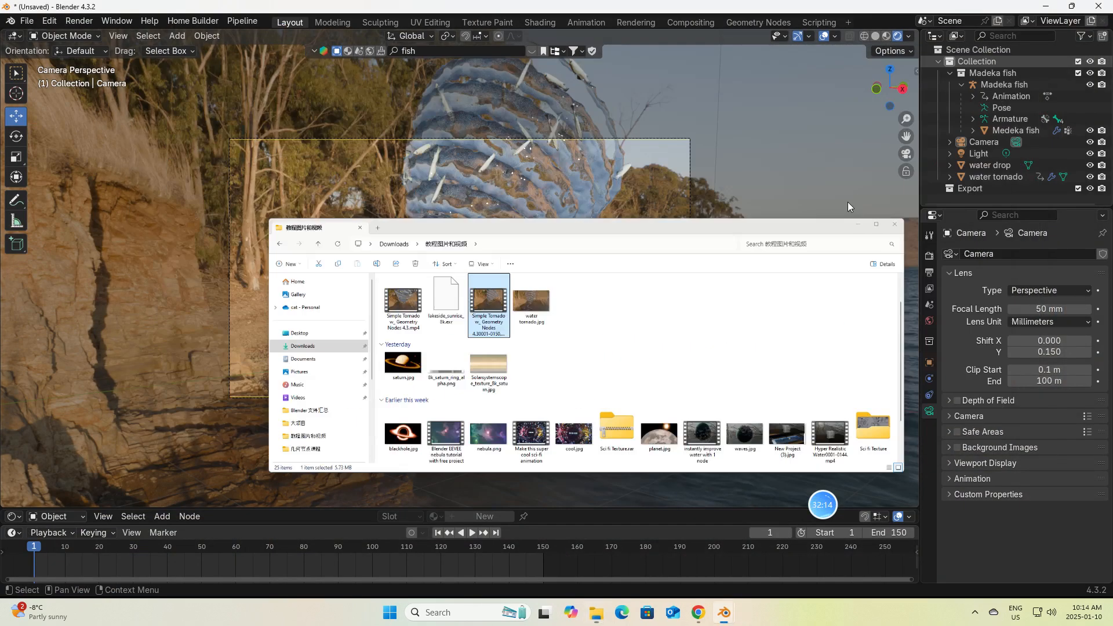